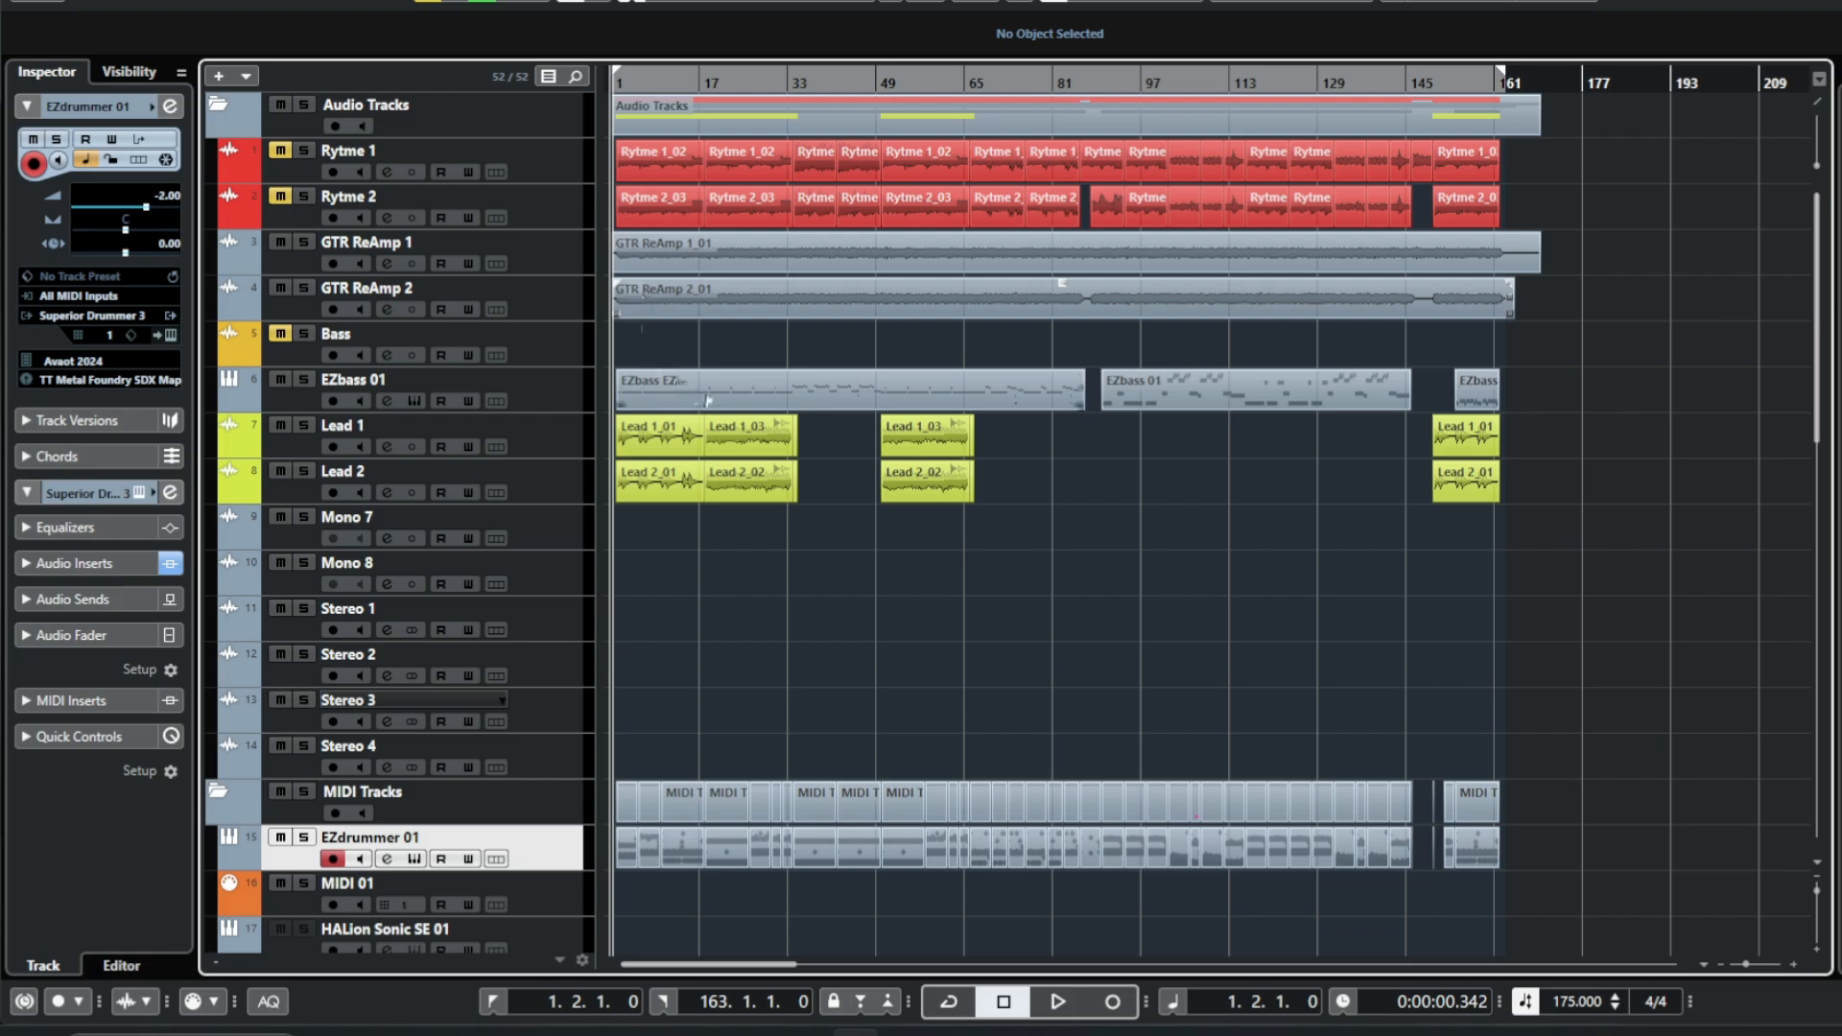
# Open the EZdrummer part in the drum editor, maximize it, and audition its kick, snare and hi-hat lanes before closing it.
pyautogui.doubleClick(677, 844)
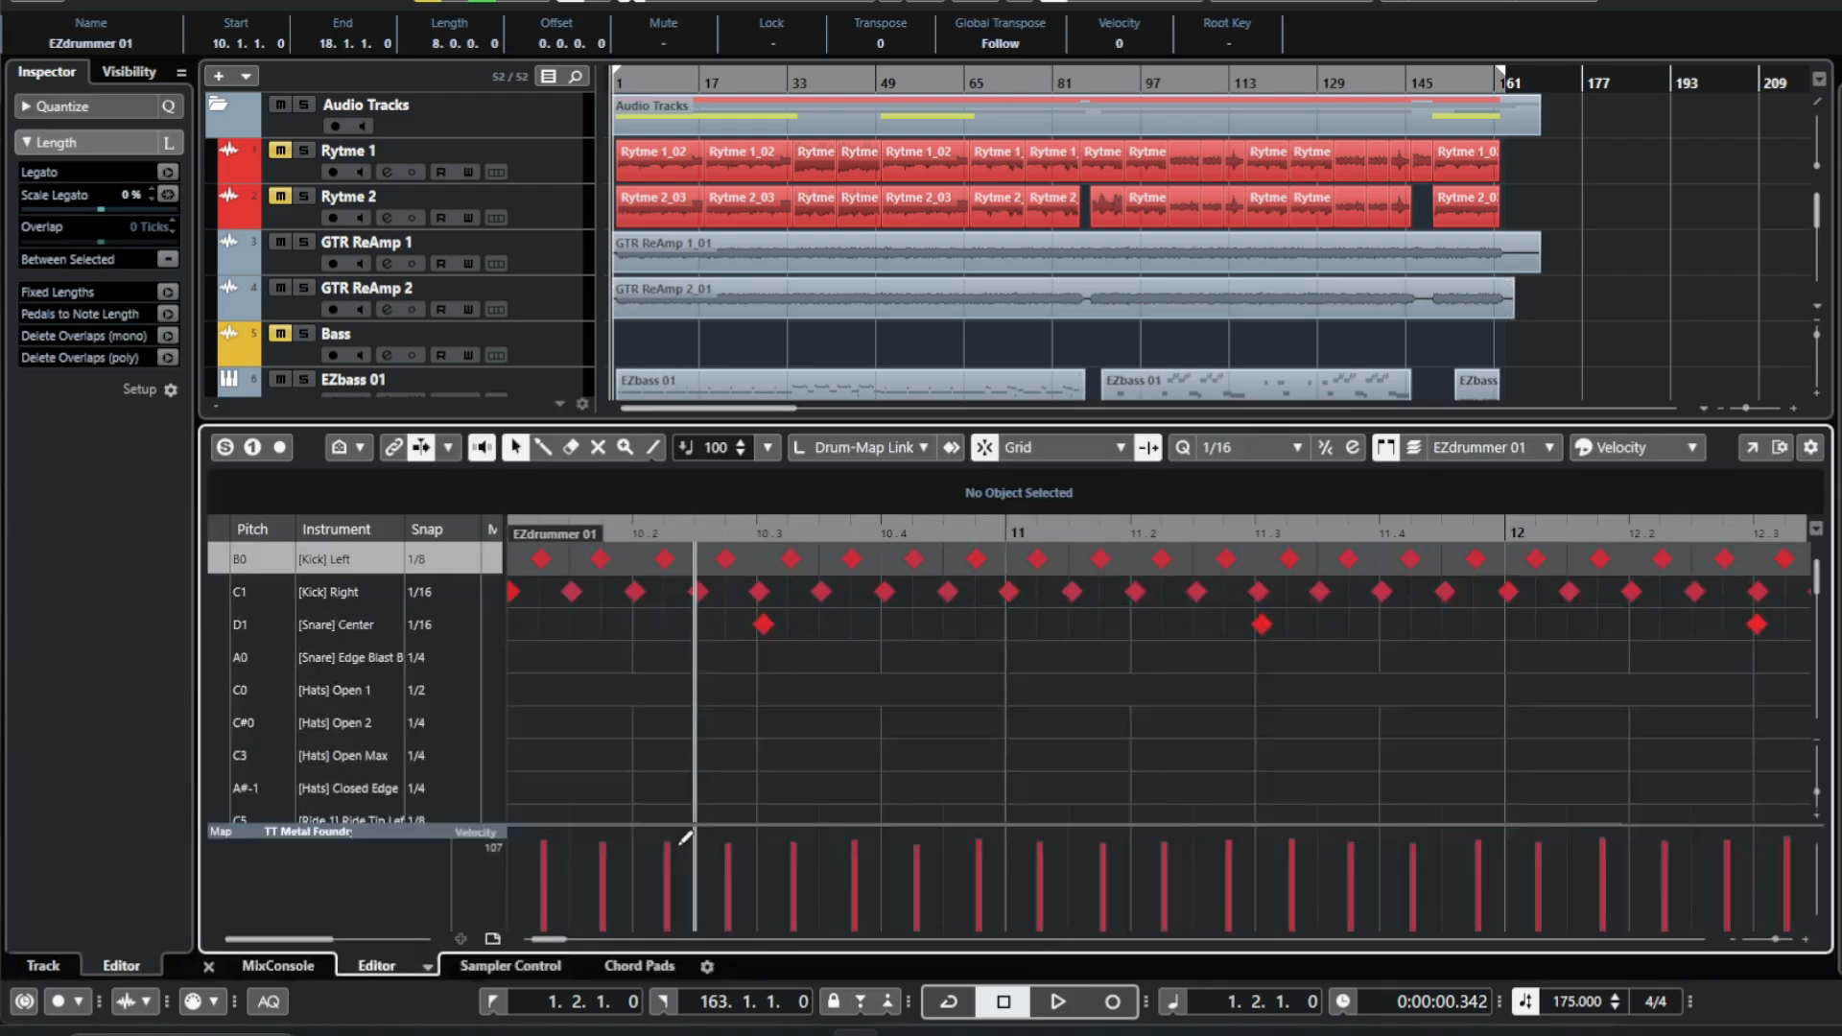
pyautogui.click(1754, 450)
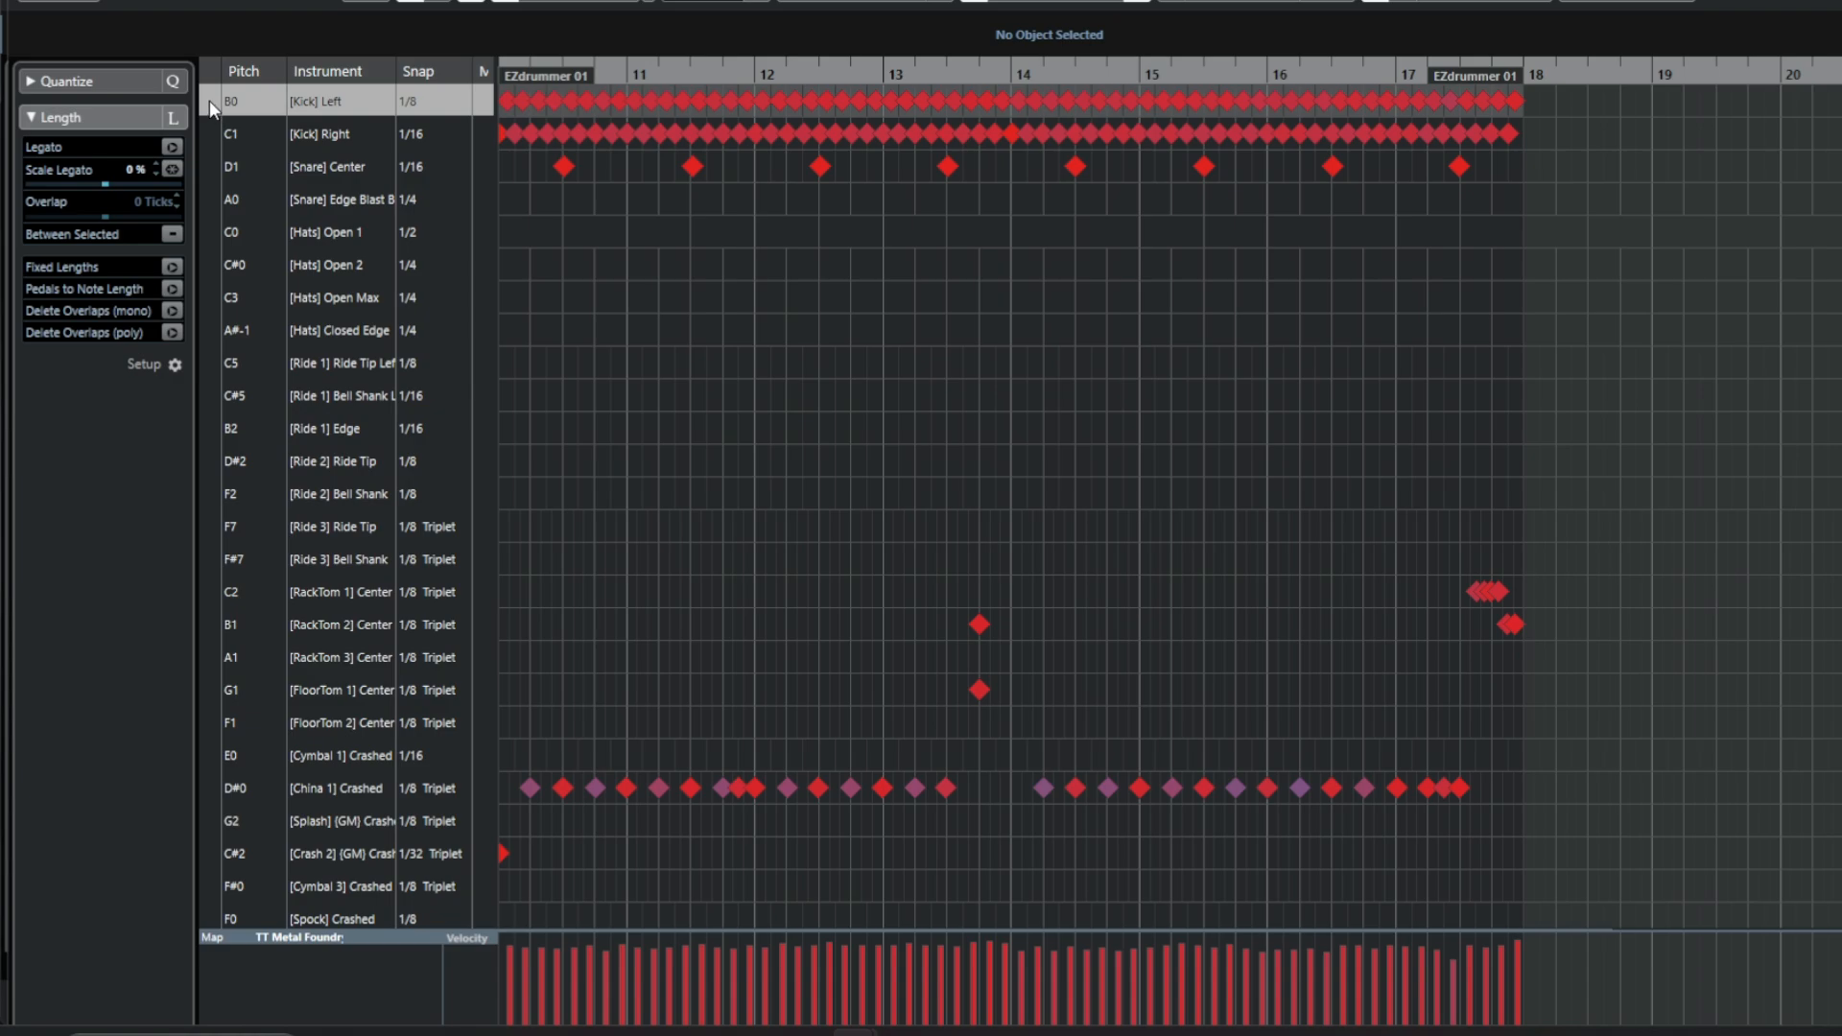
pyautogui.click(210, 131)
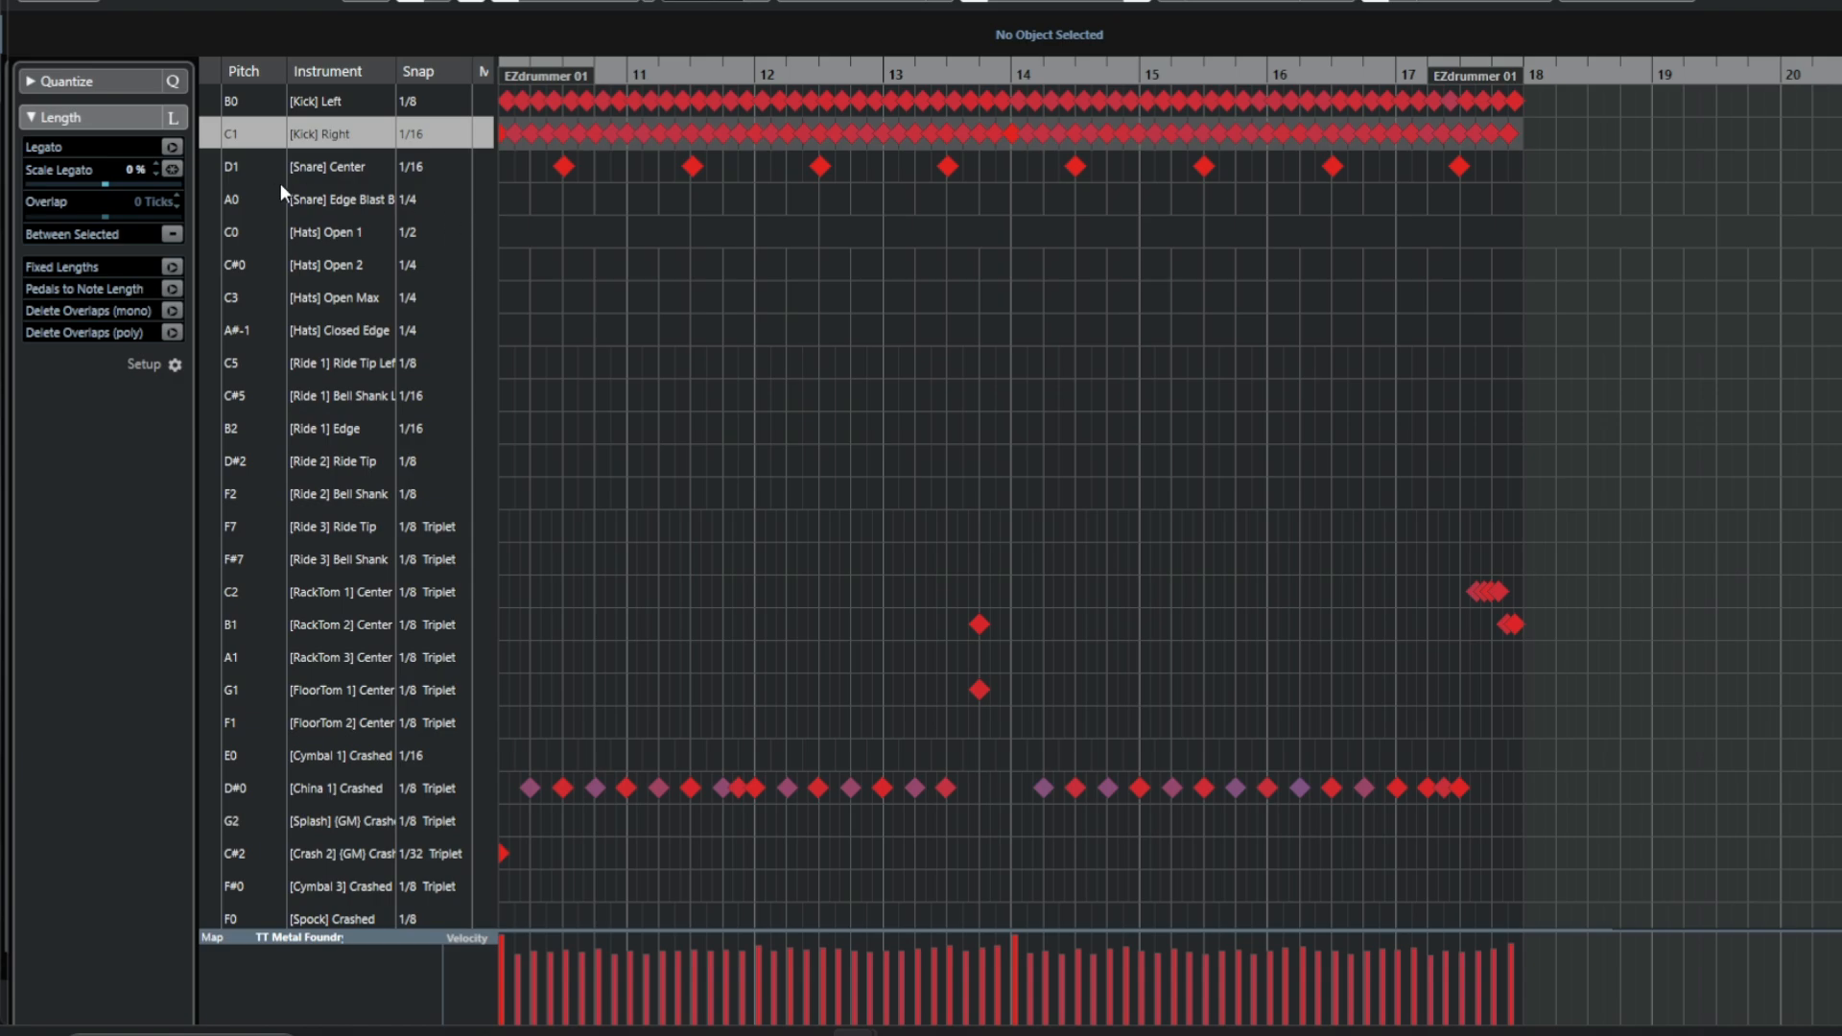
pyautogui.click(219, 174)
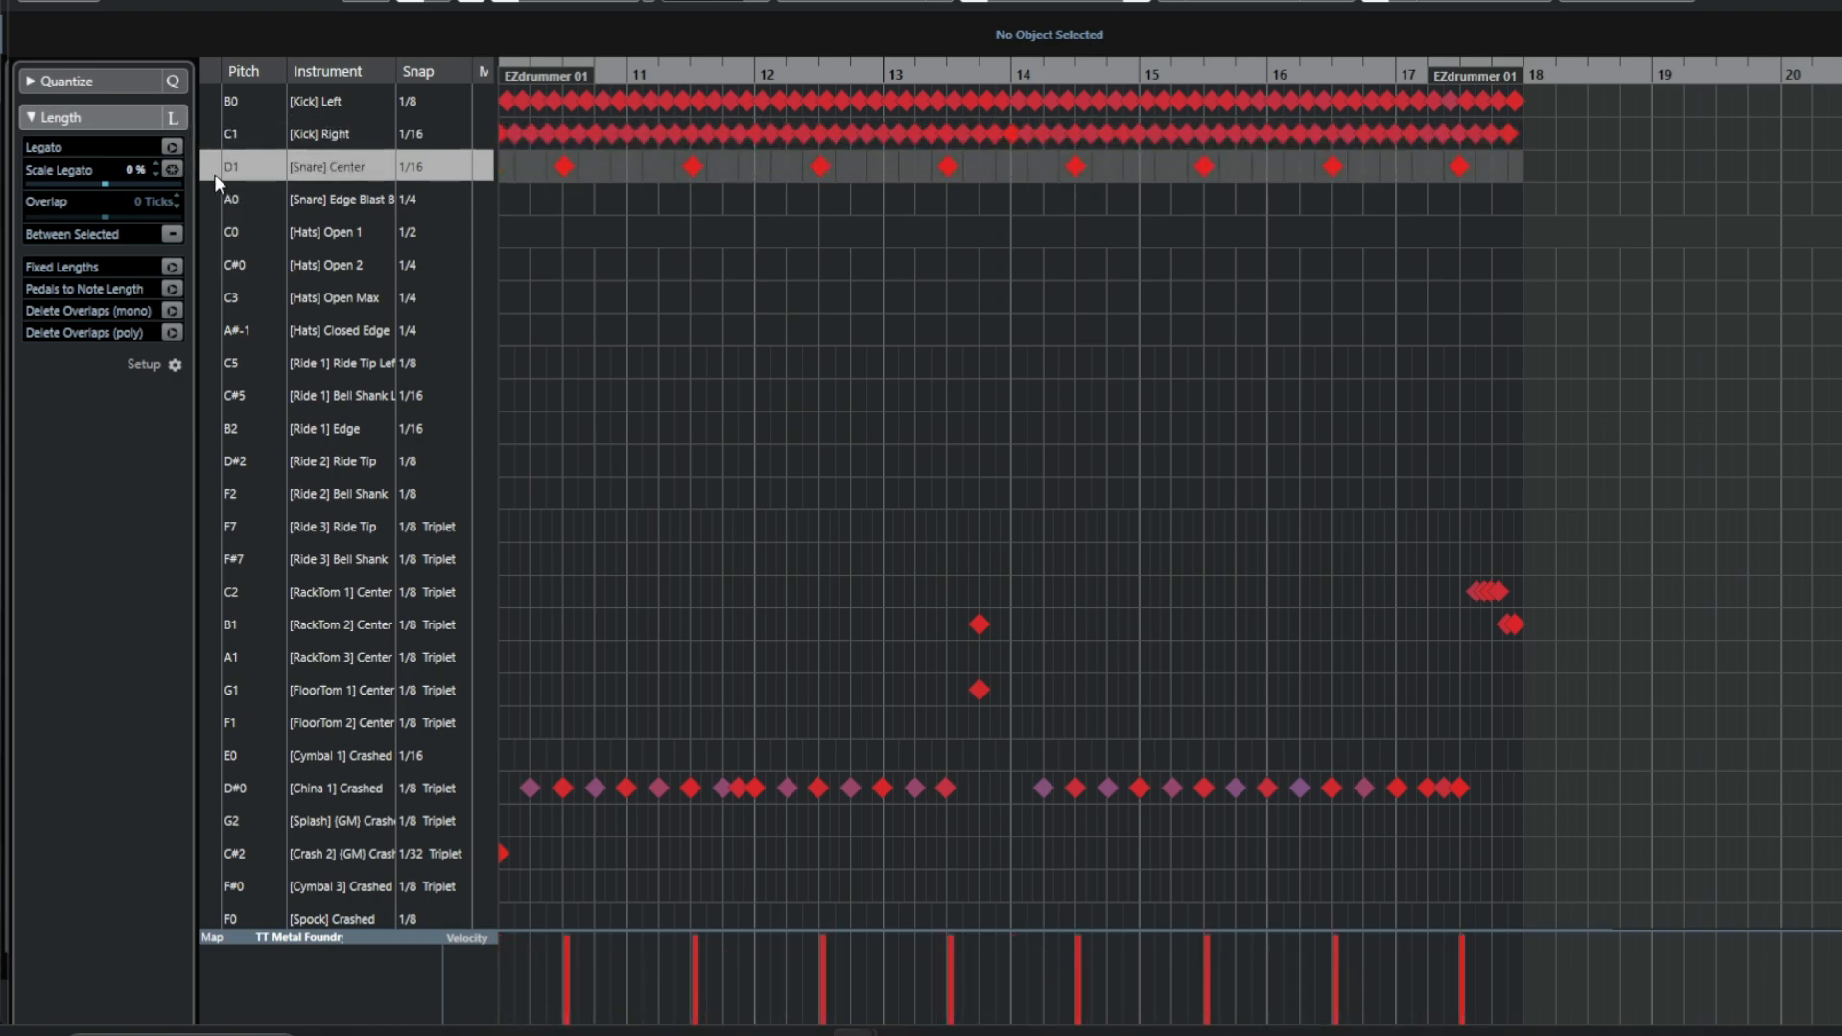
pyautogui.click(211, 229)
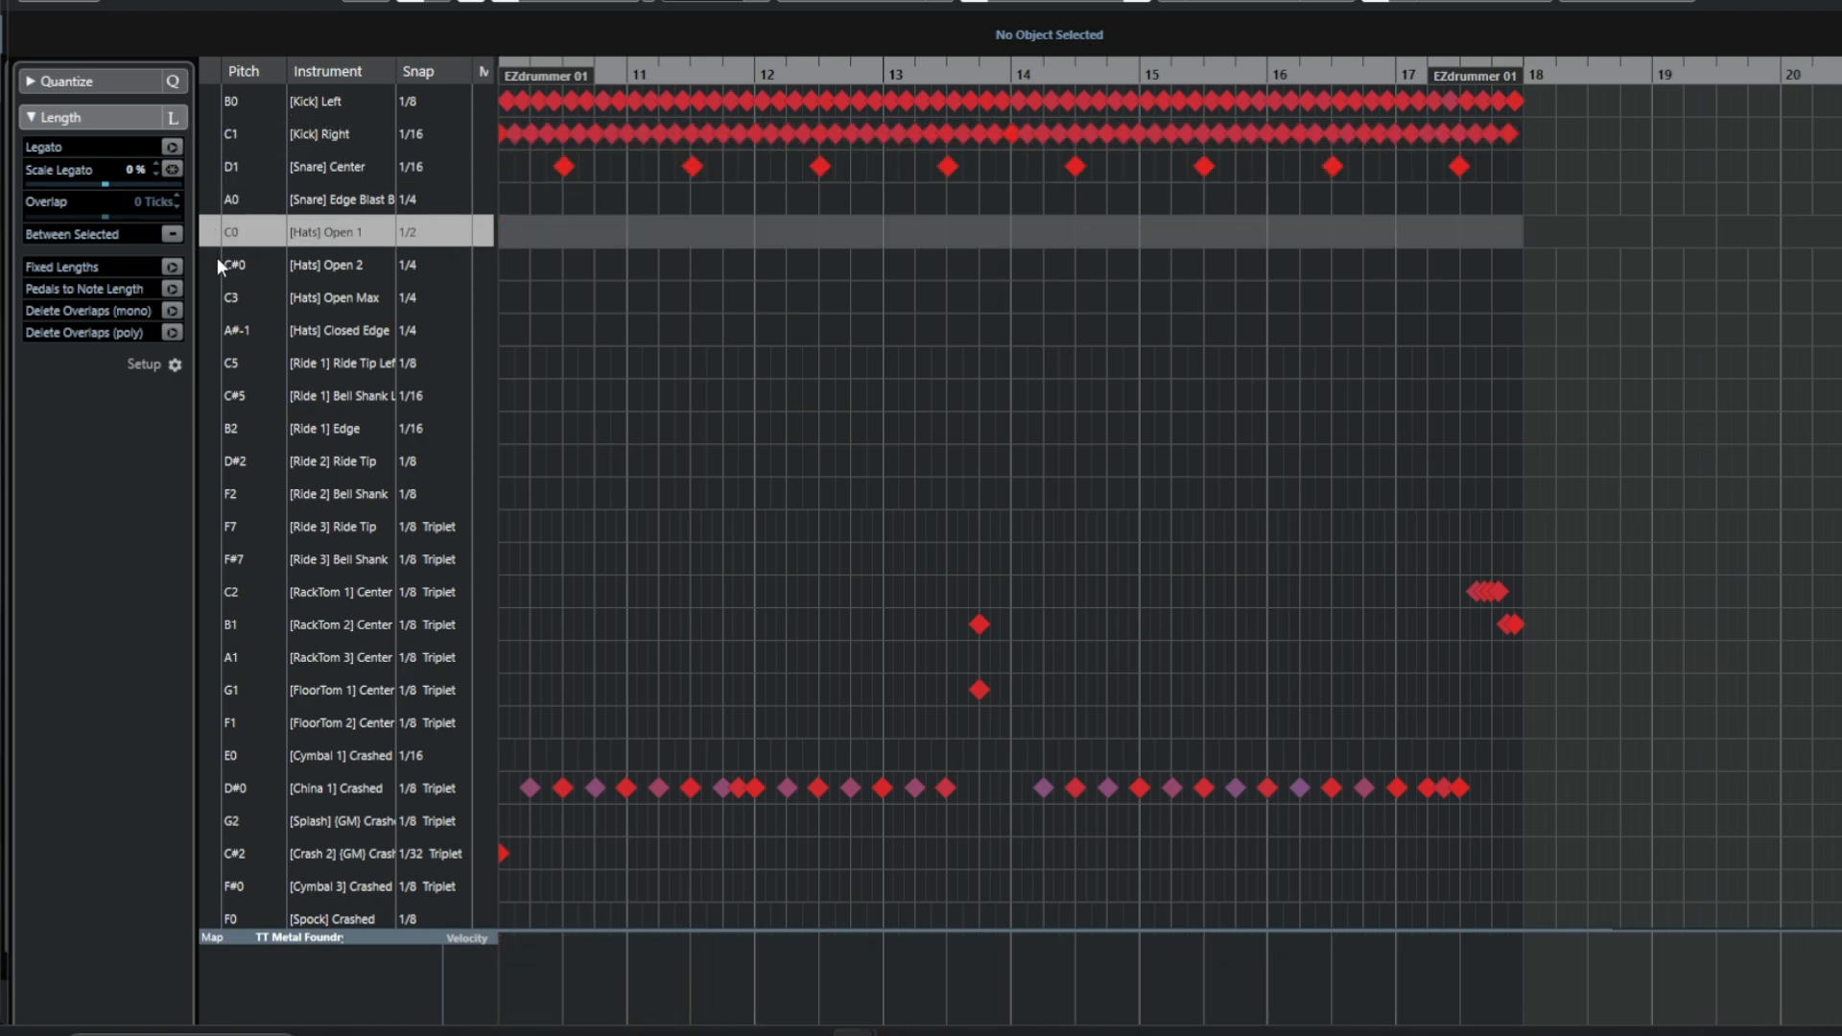
pyautogui.click(217, 261)
pyautogui.click(217, 295)
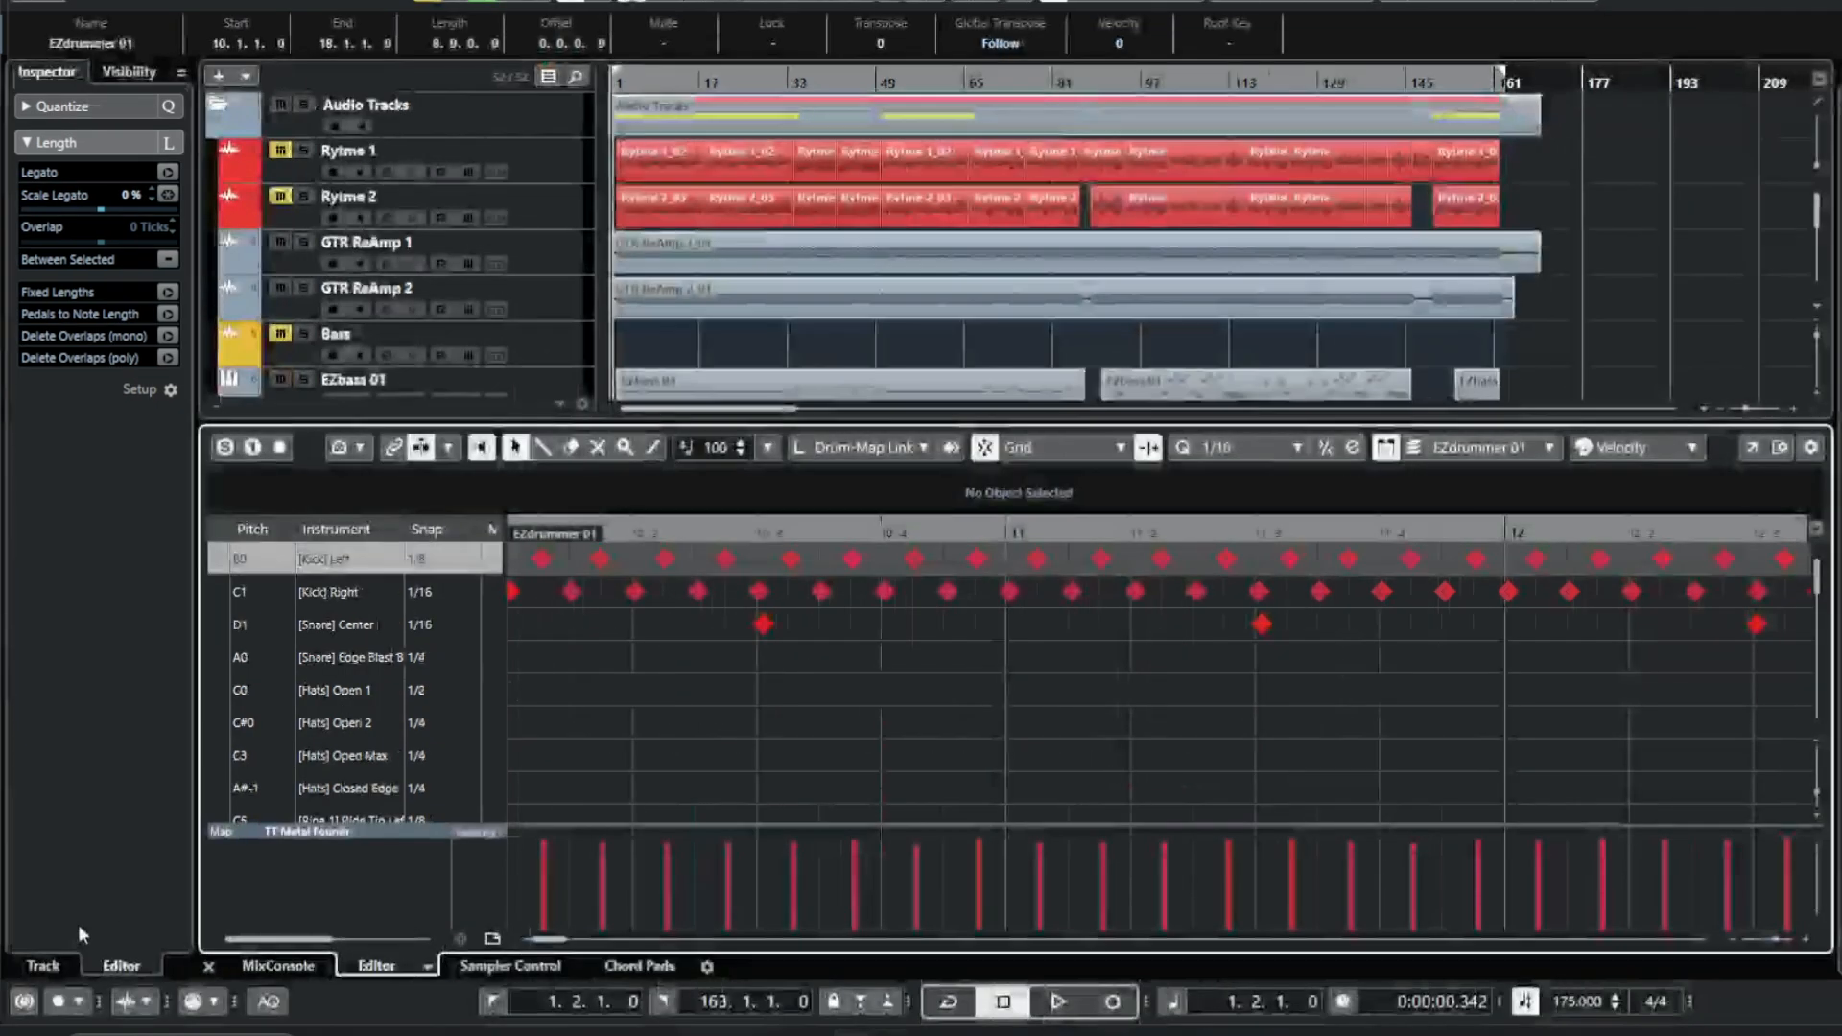
pyautogui.click(208, 966)
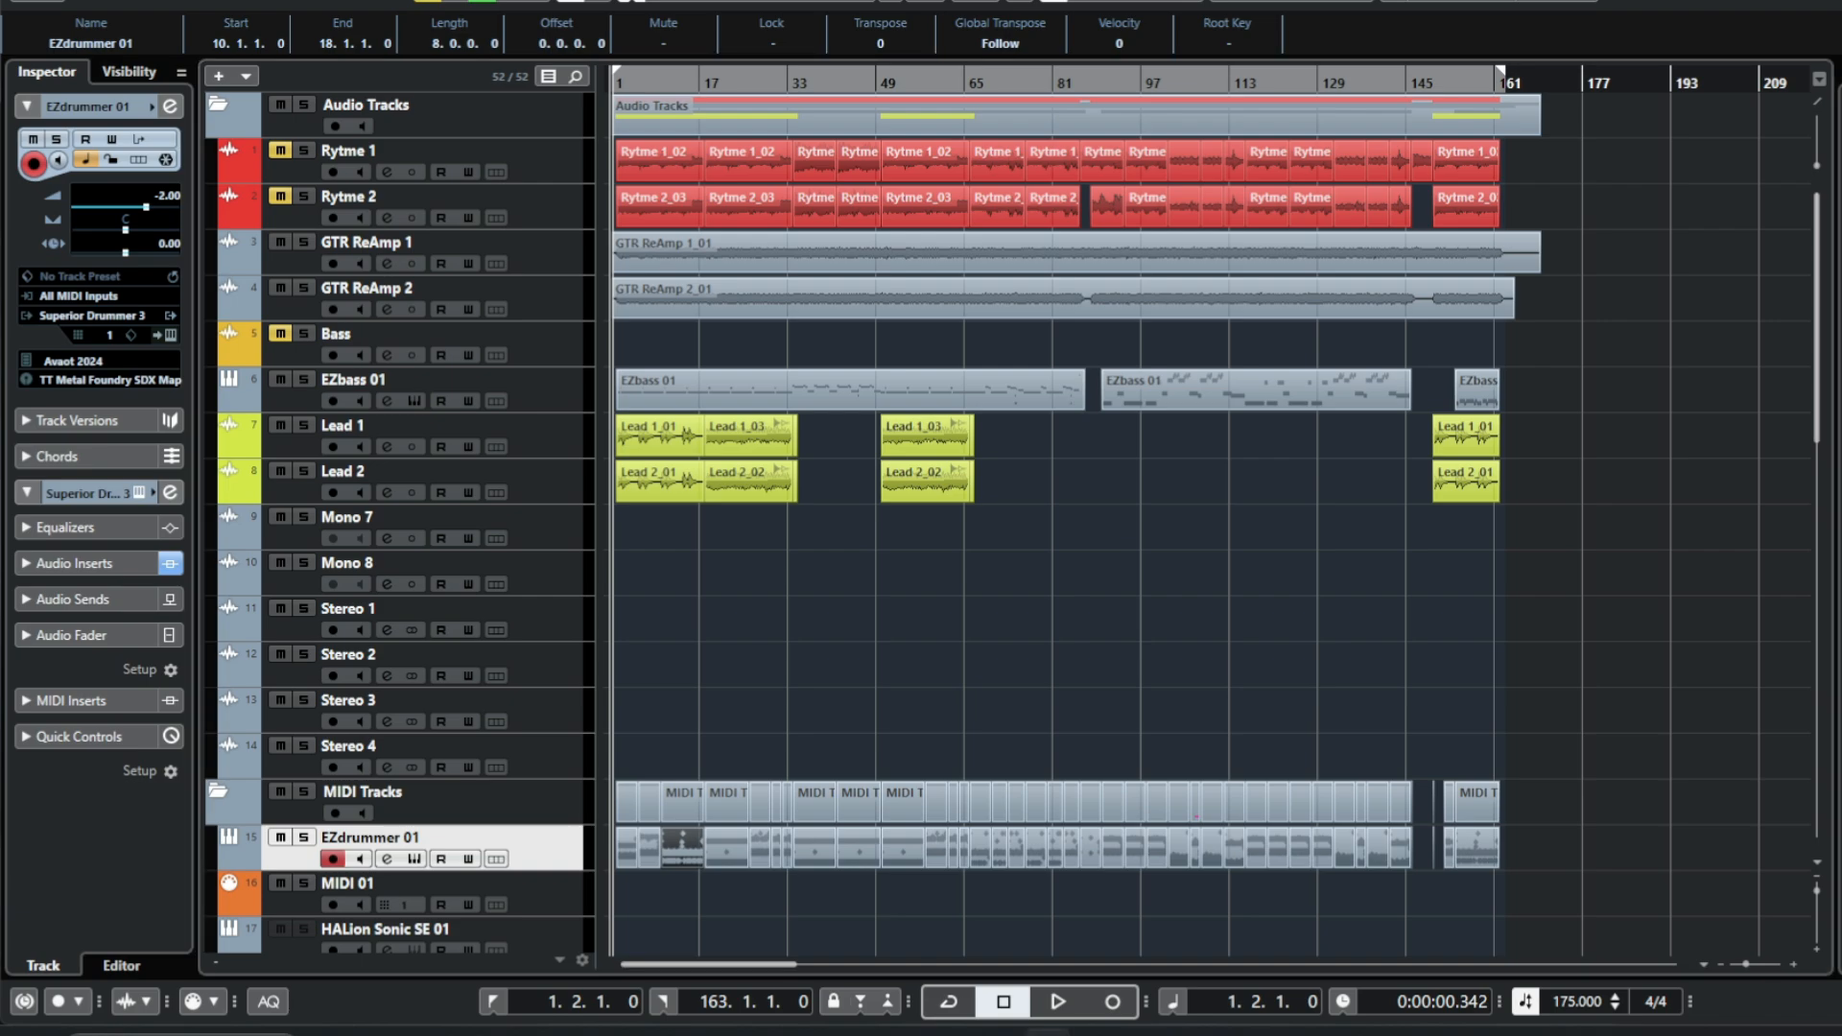
# Inspect the track's drum map options and compare the GM Map and TT Metal Foundry SDX Map 2 in Drum Map Setup.
pyautogui.click(77, 384)
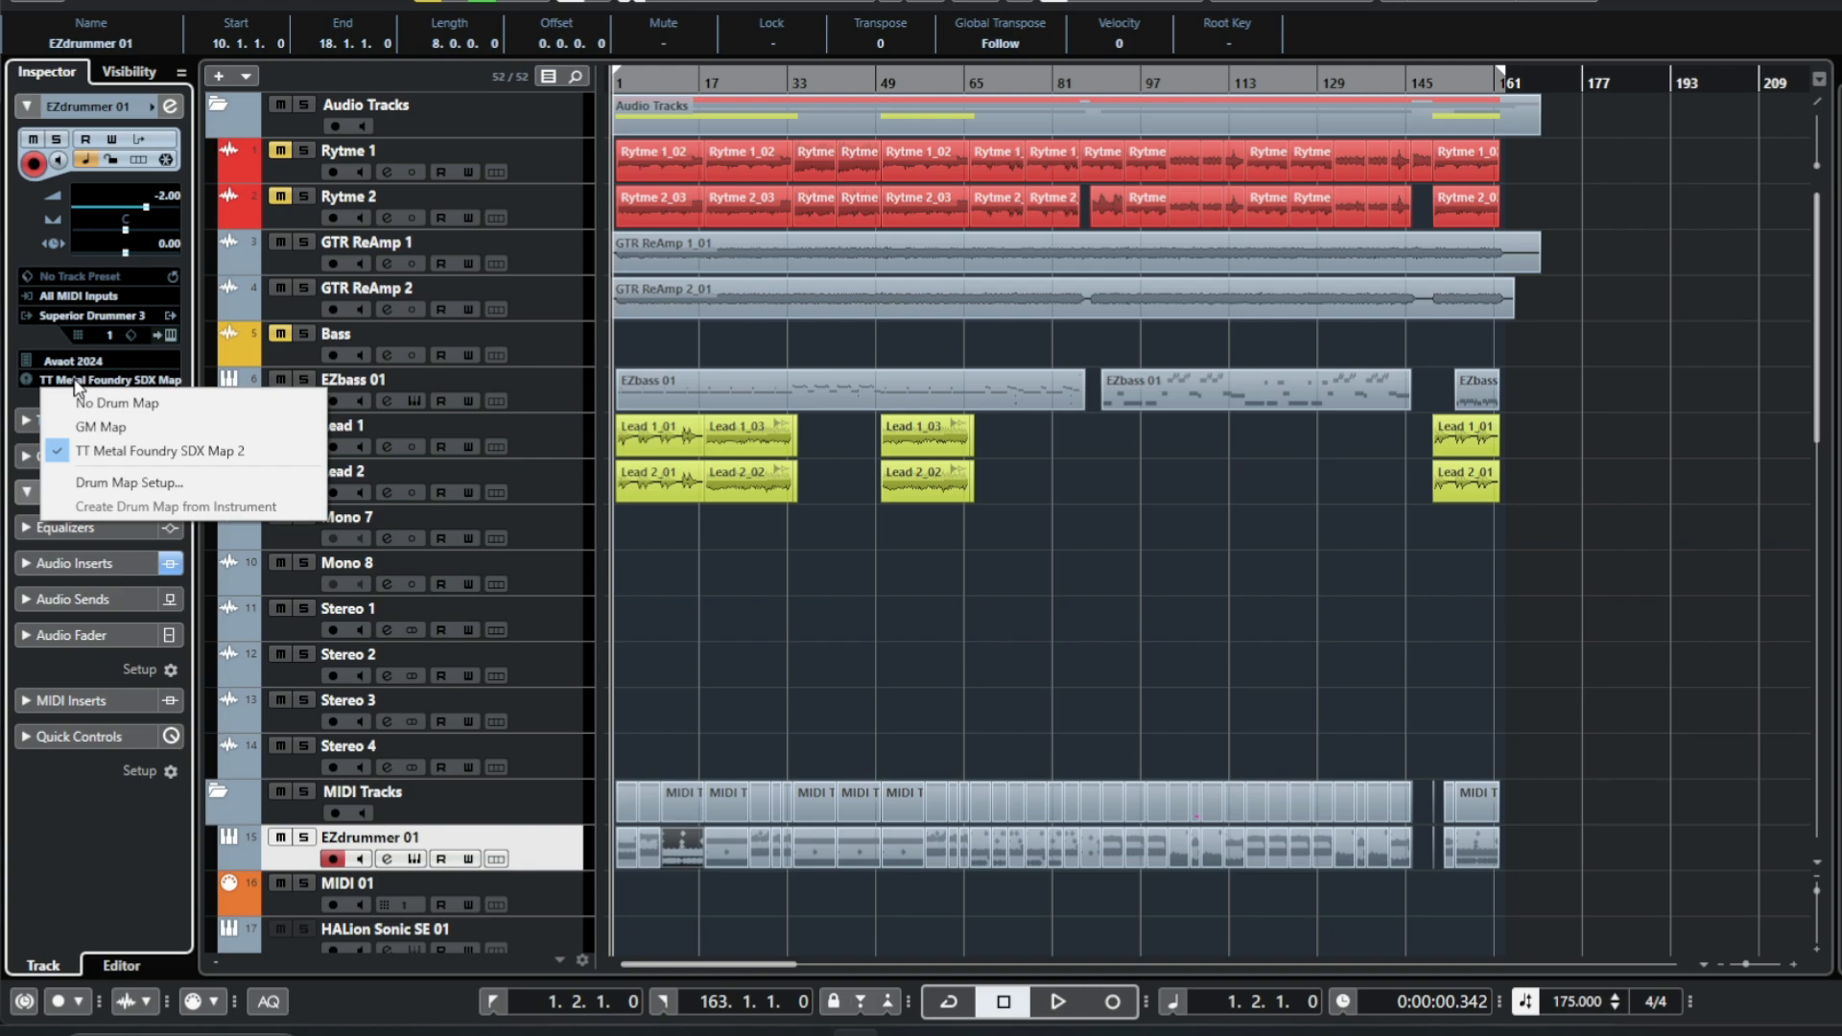
pyautogui.click(796, 582)
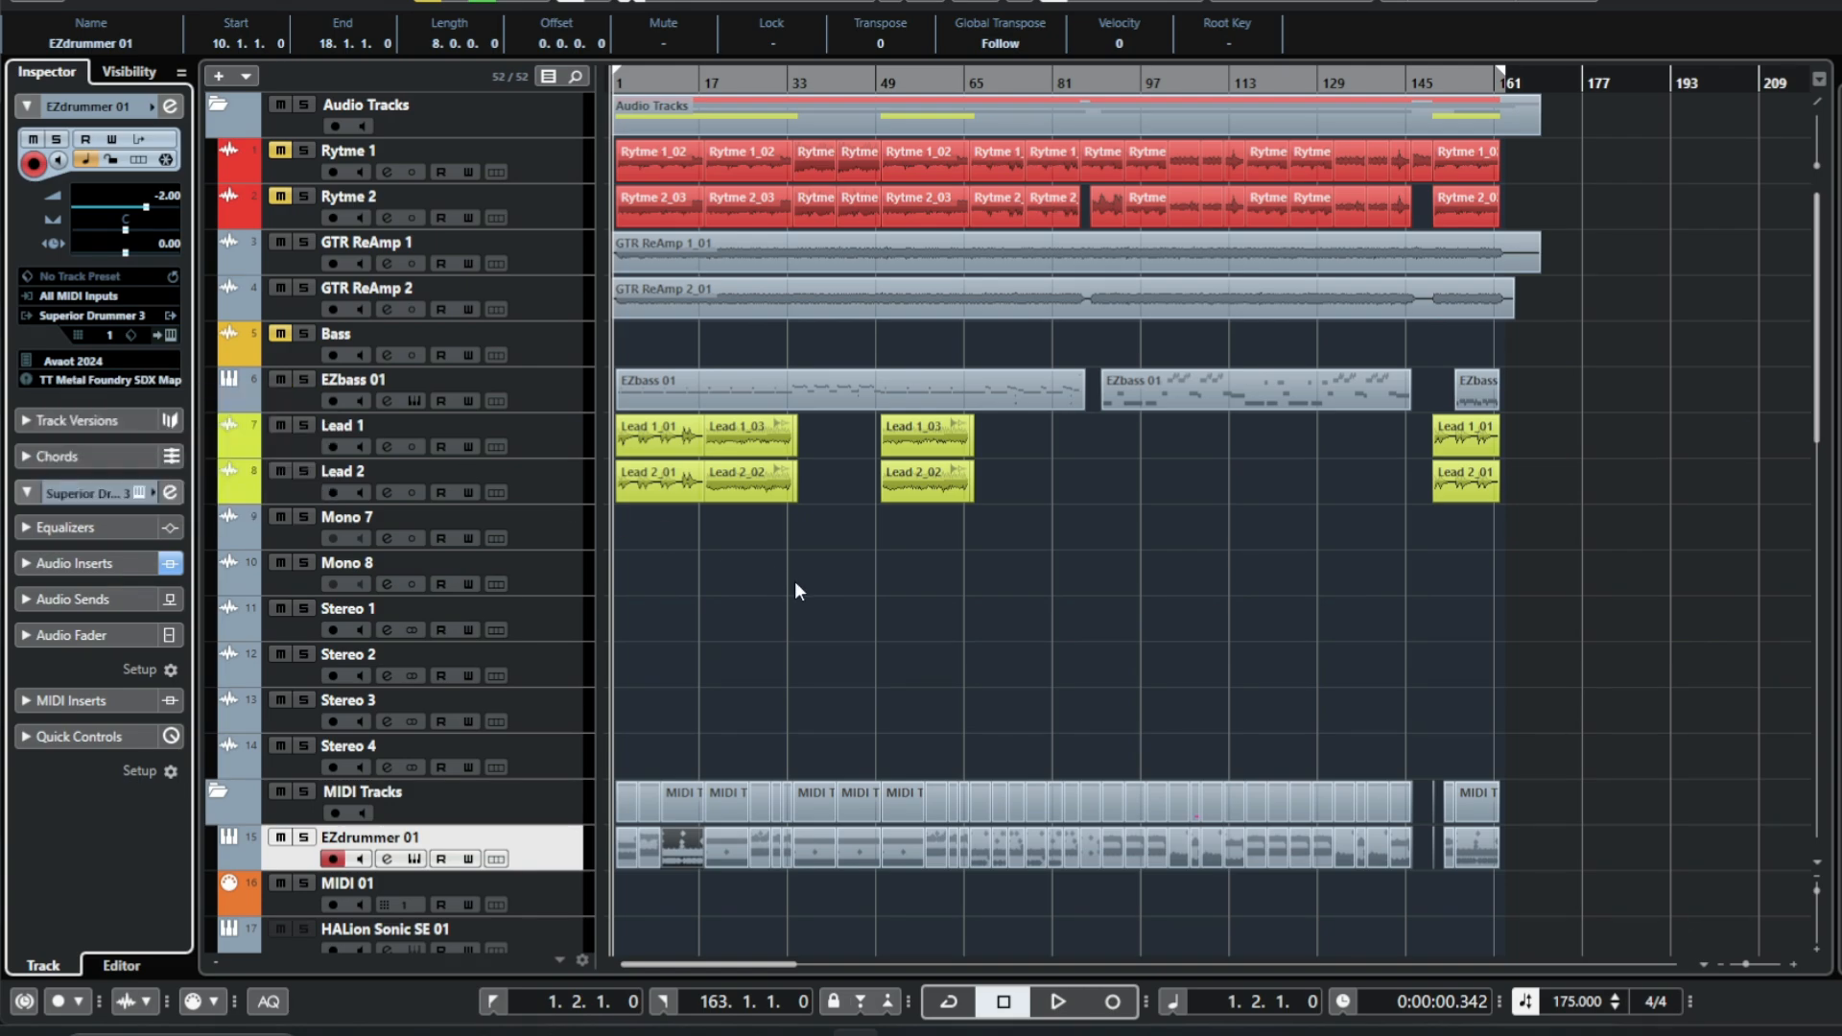
pyautogui.click(94, 381)
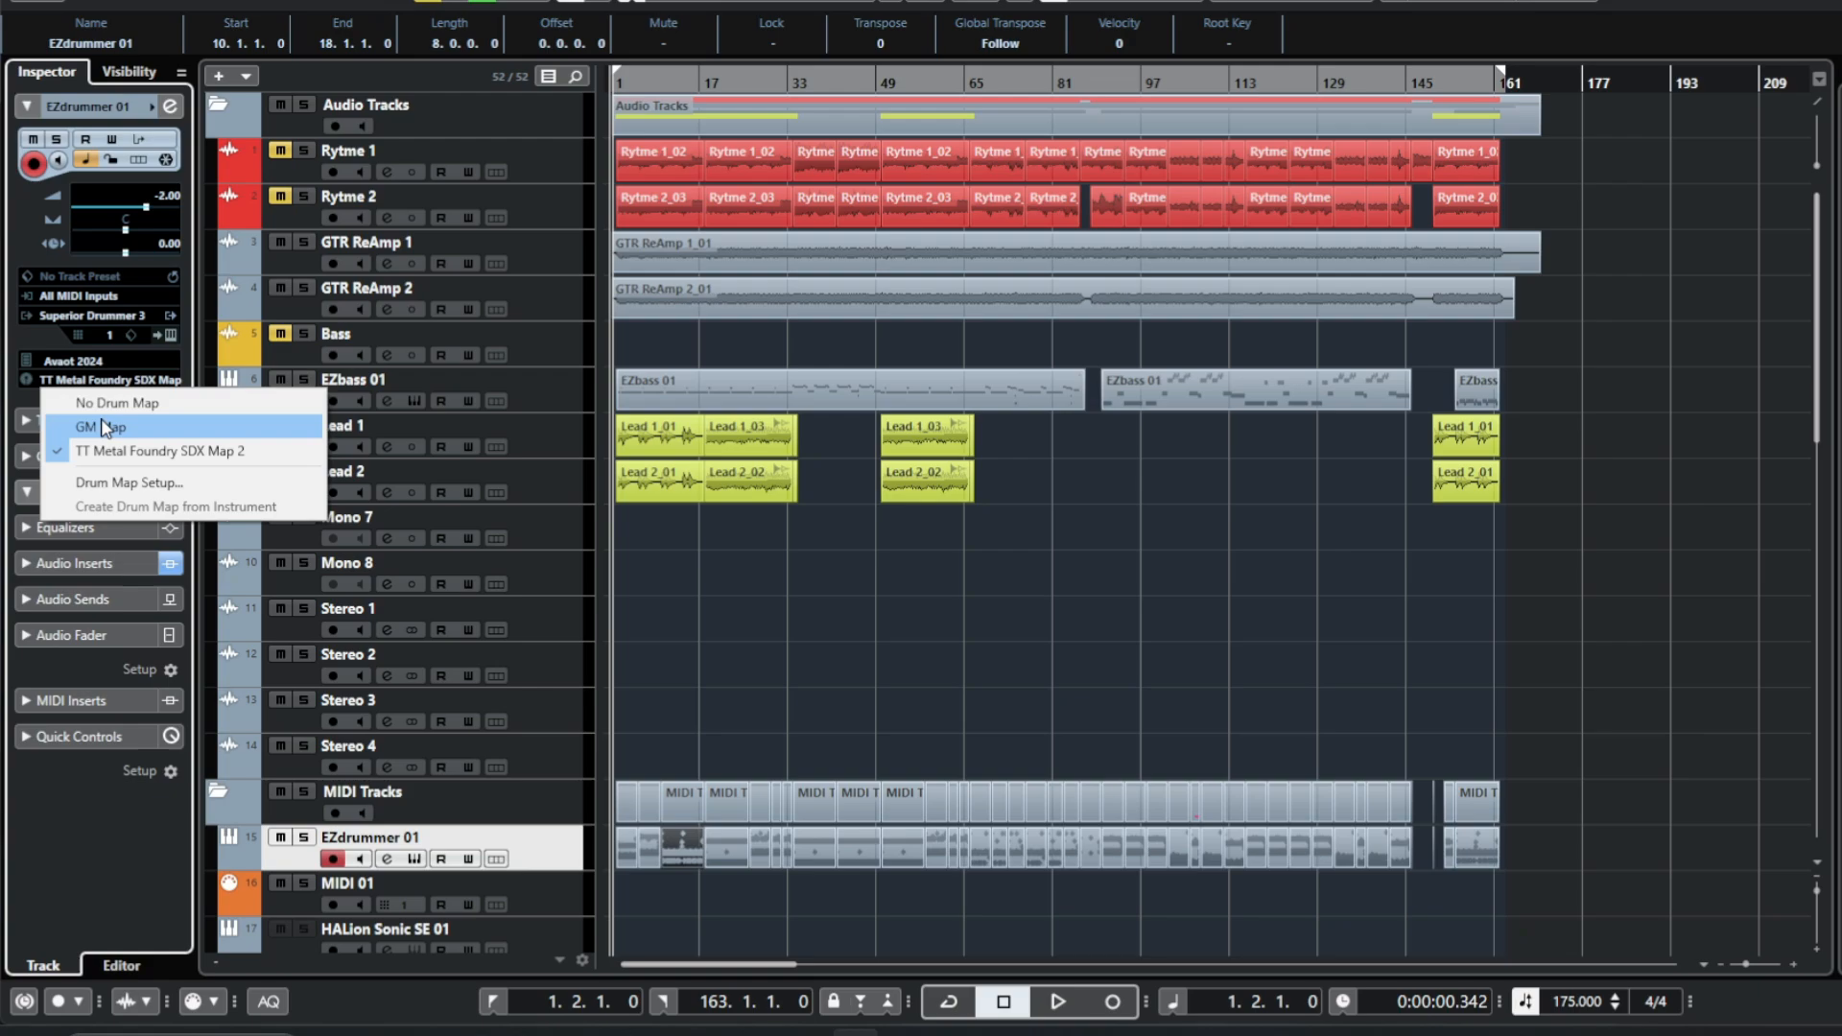
pyautogui.click(152, 484)
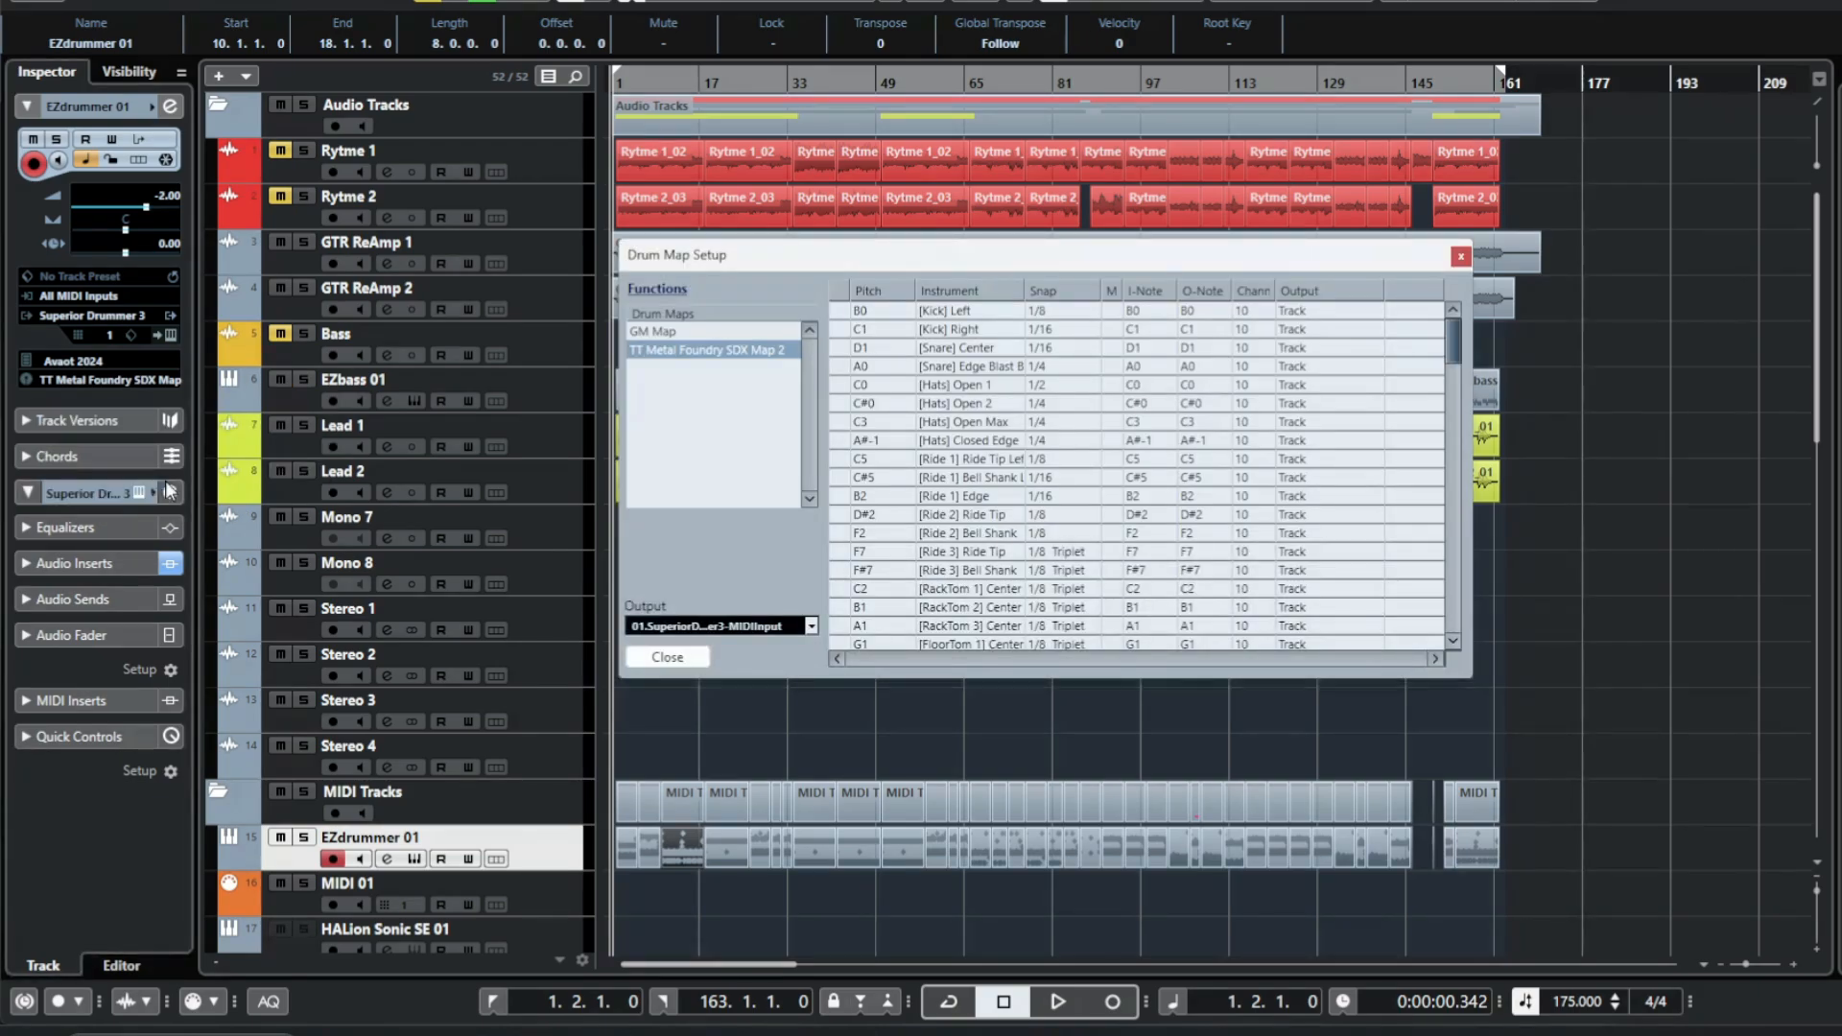
pyautogui.click(660, 332)
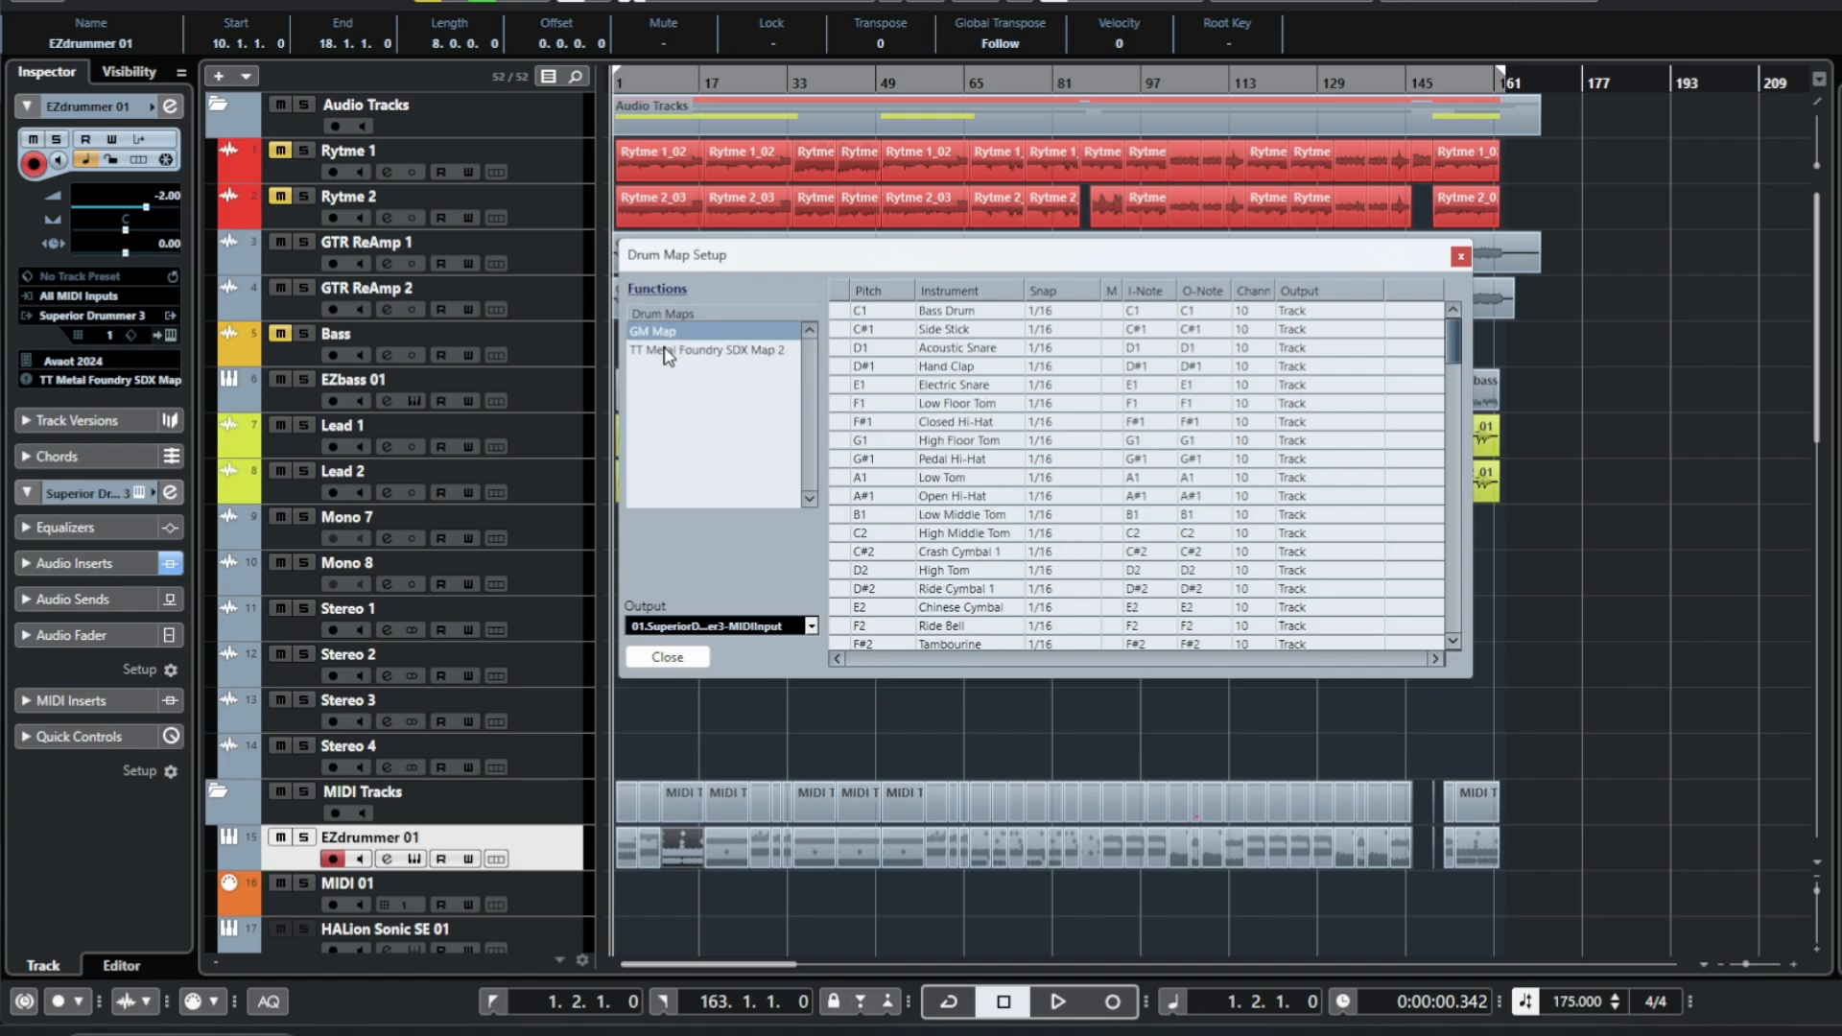
pyautogui.click(669, 353)
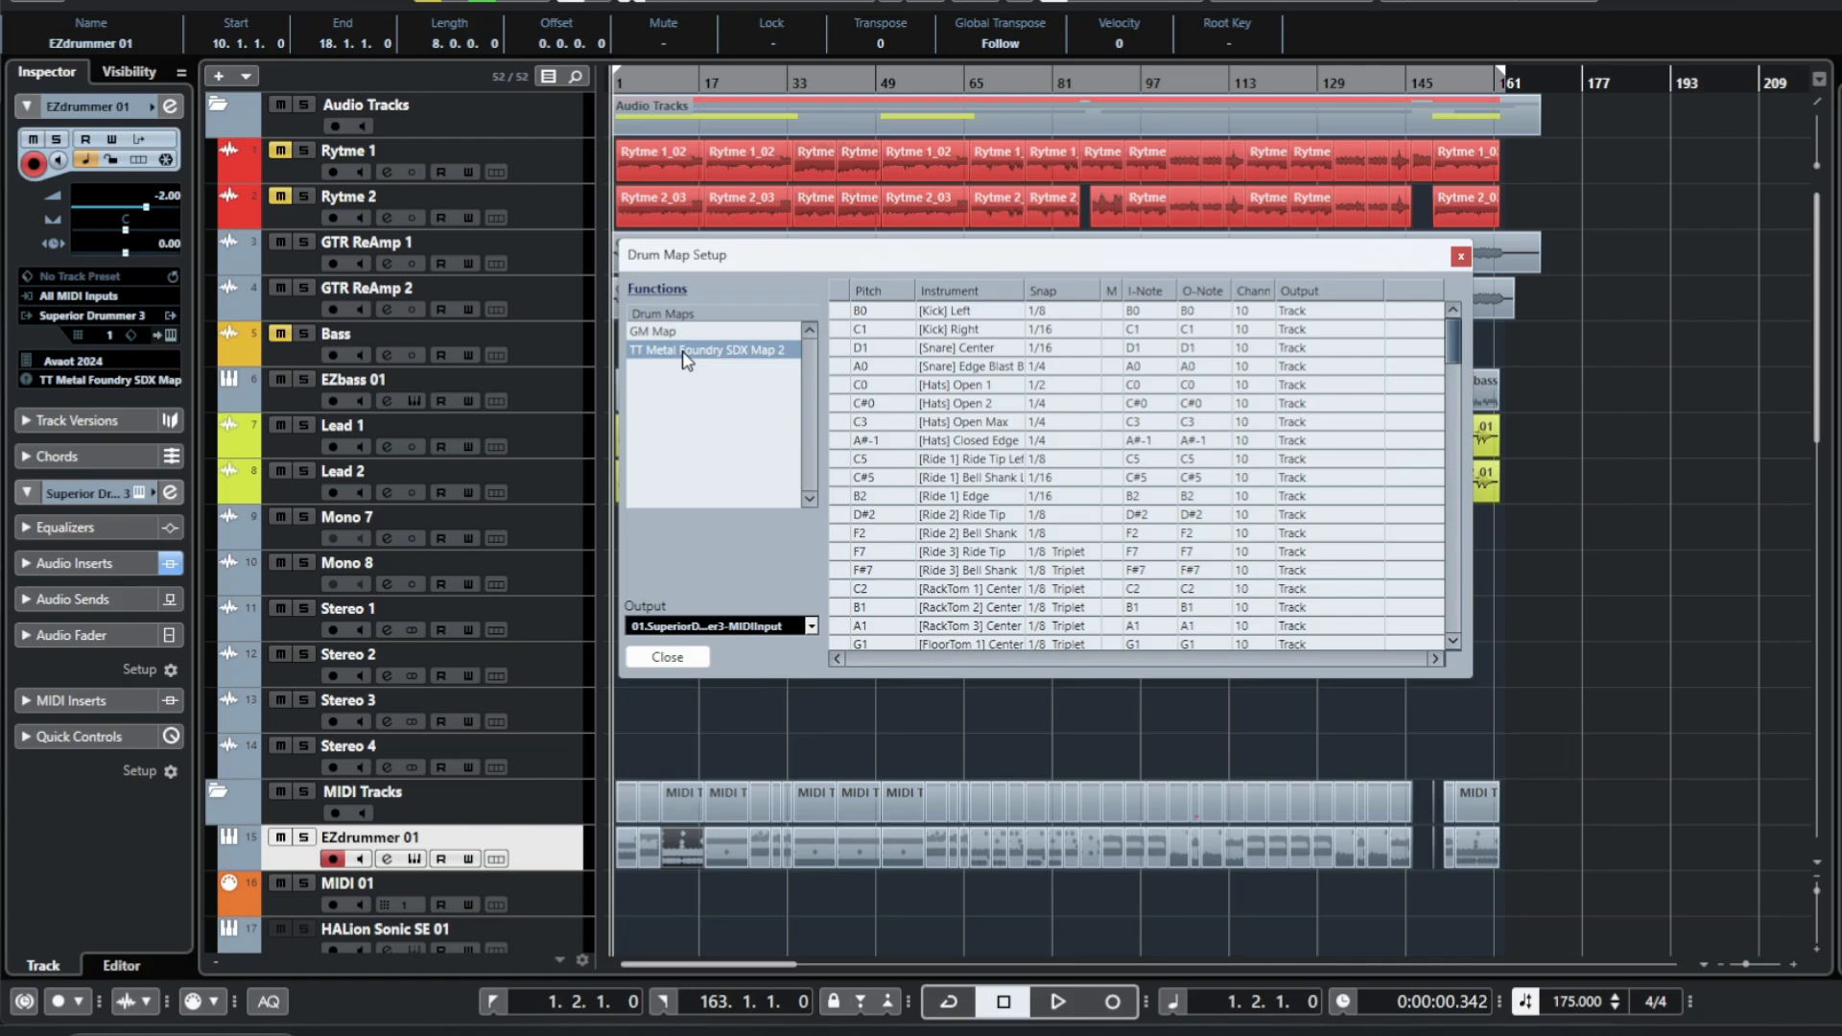
pyautogui.click(1462, 255)
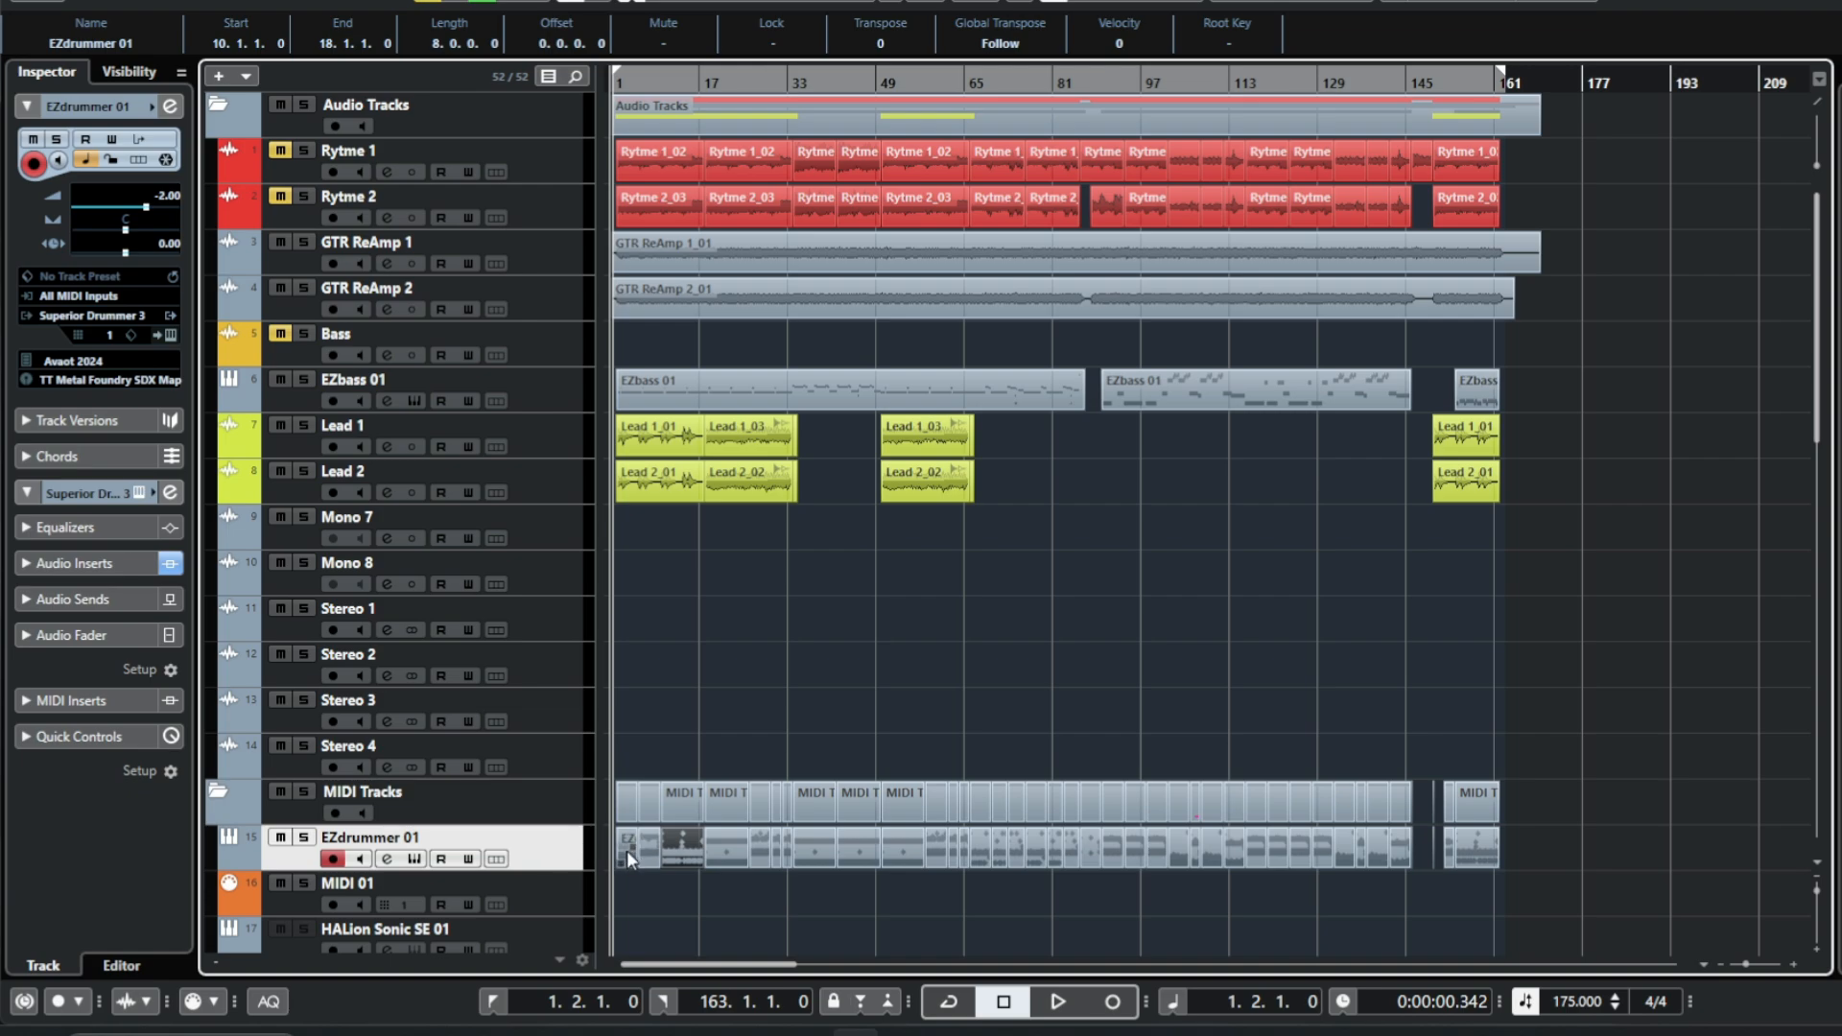
# Play back the project briefly, stop it, and return to the start.
pyautogui.click(1002, 636)
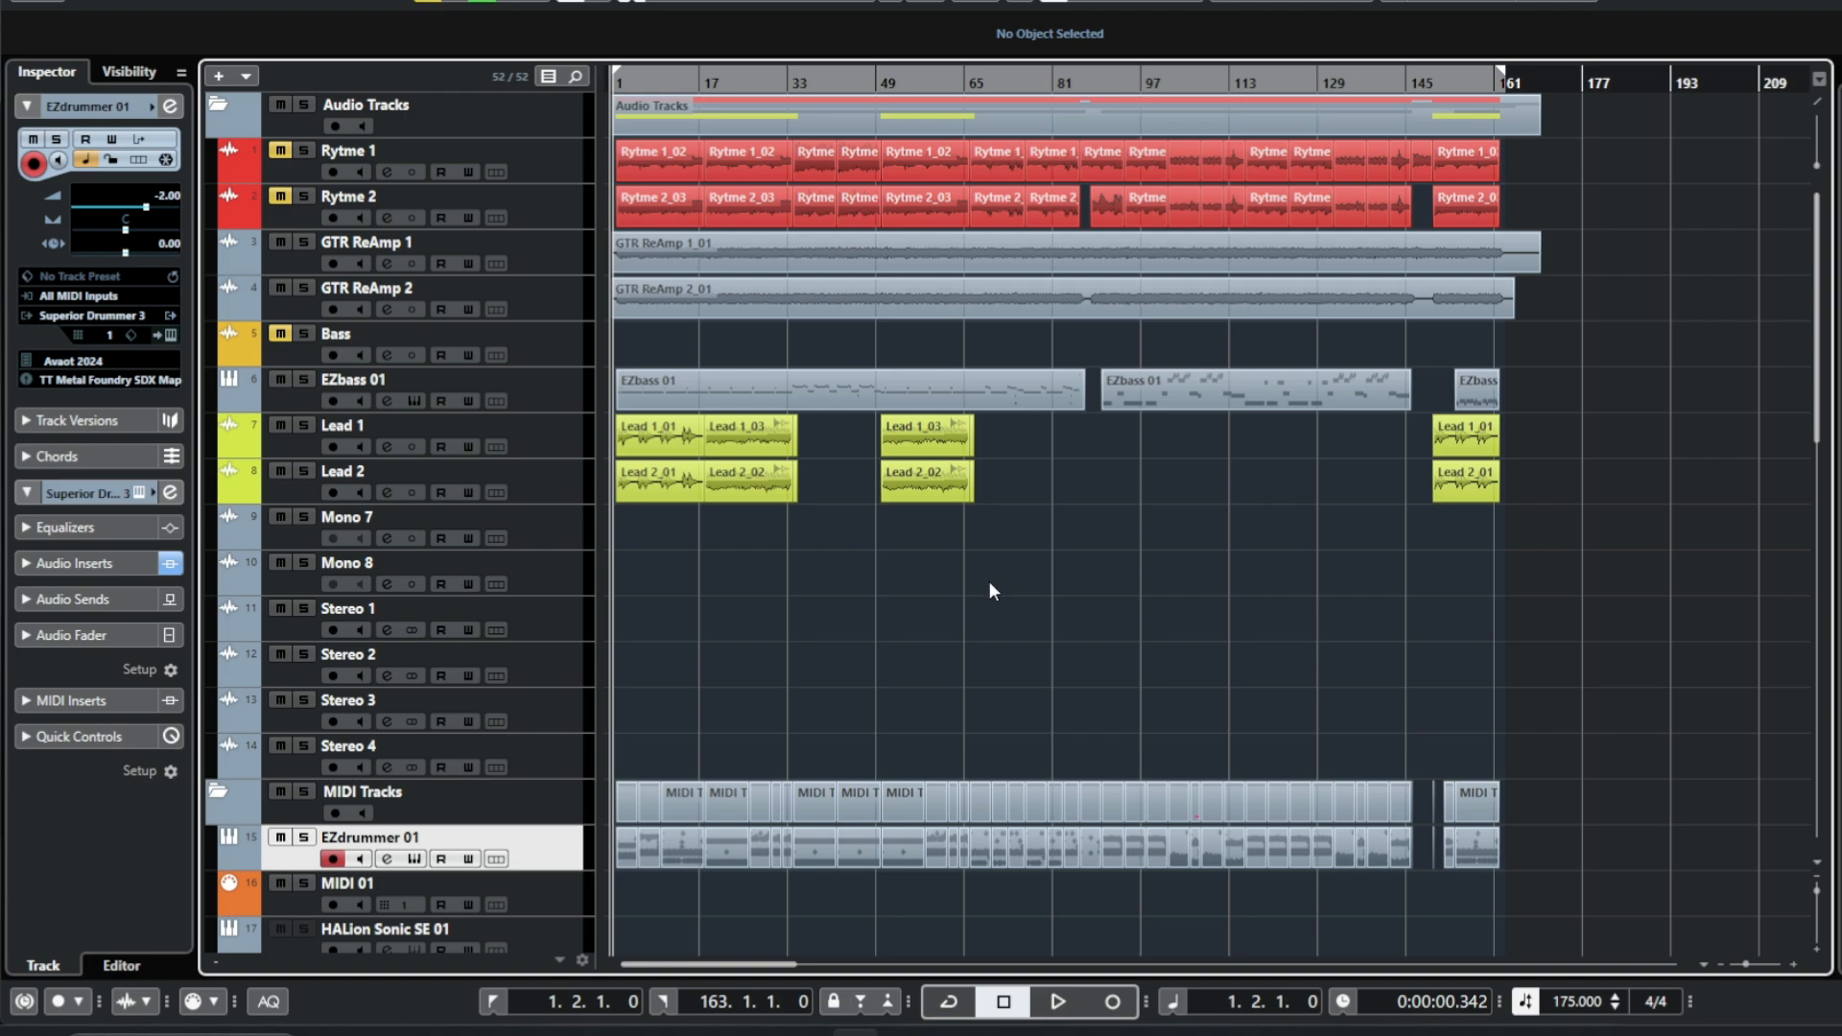
pyautogui.press('space')
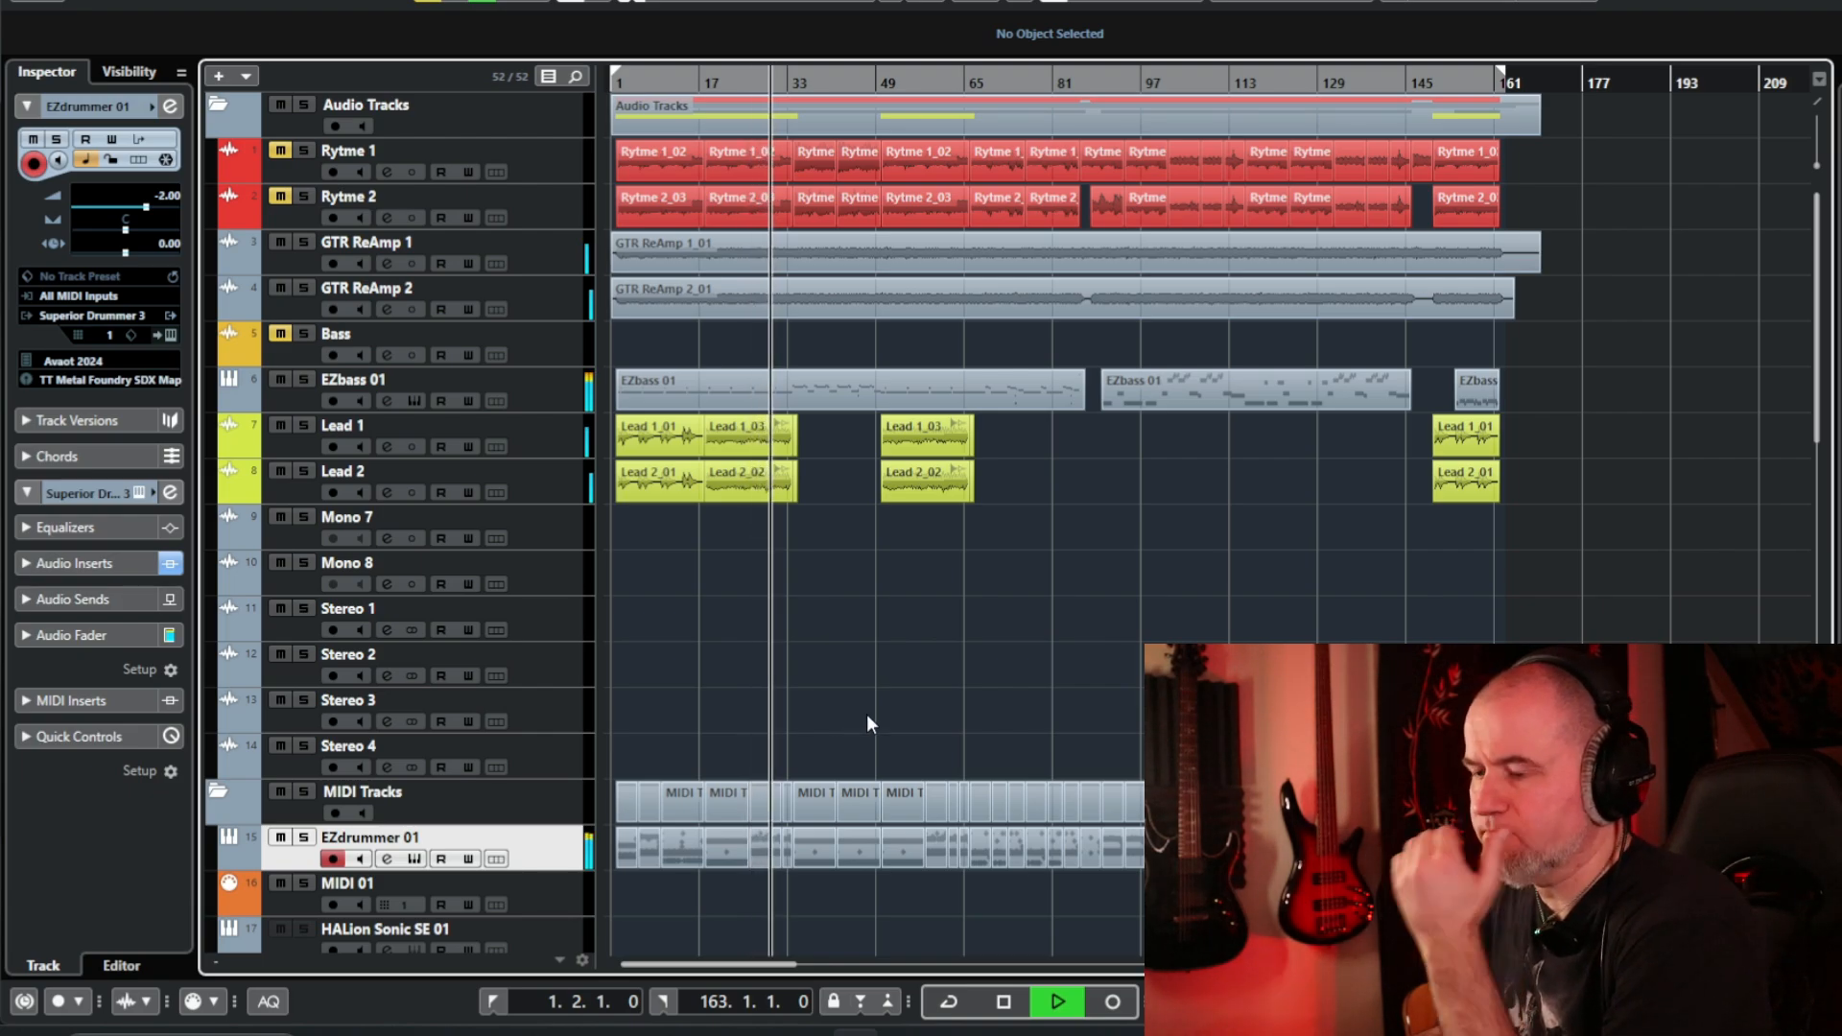
pyautogui.press('space')
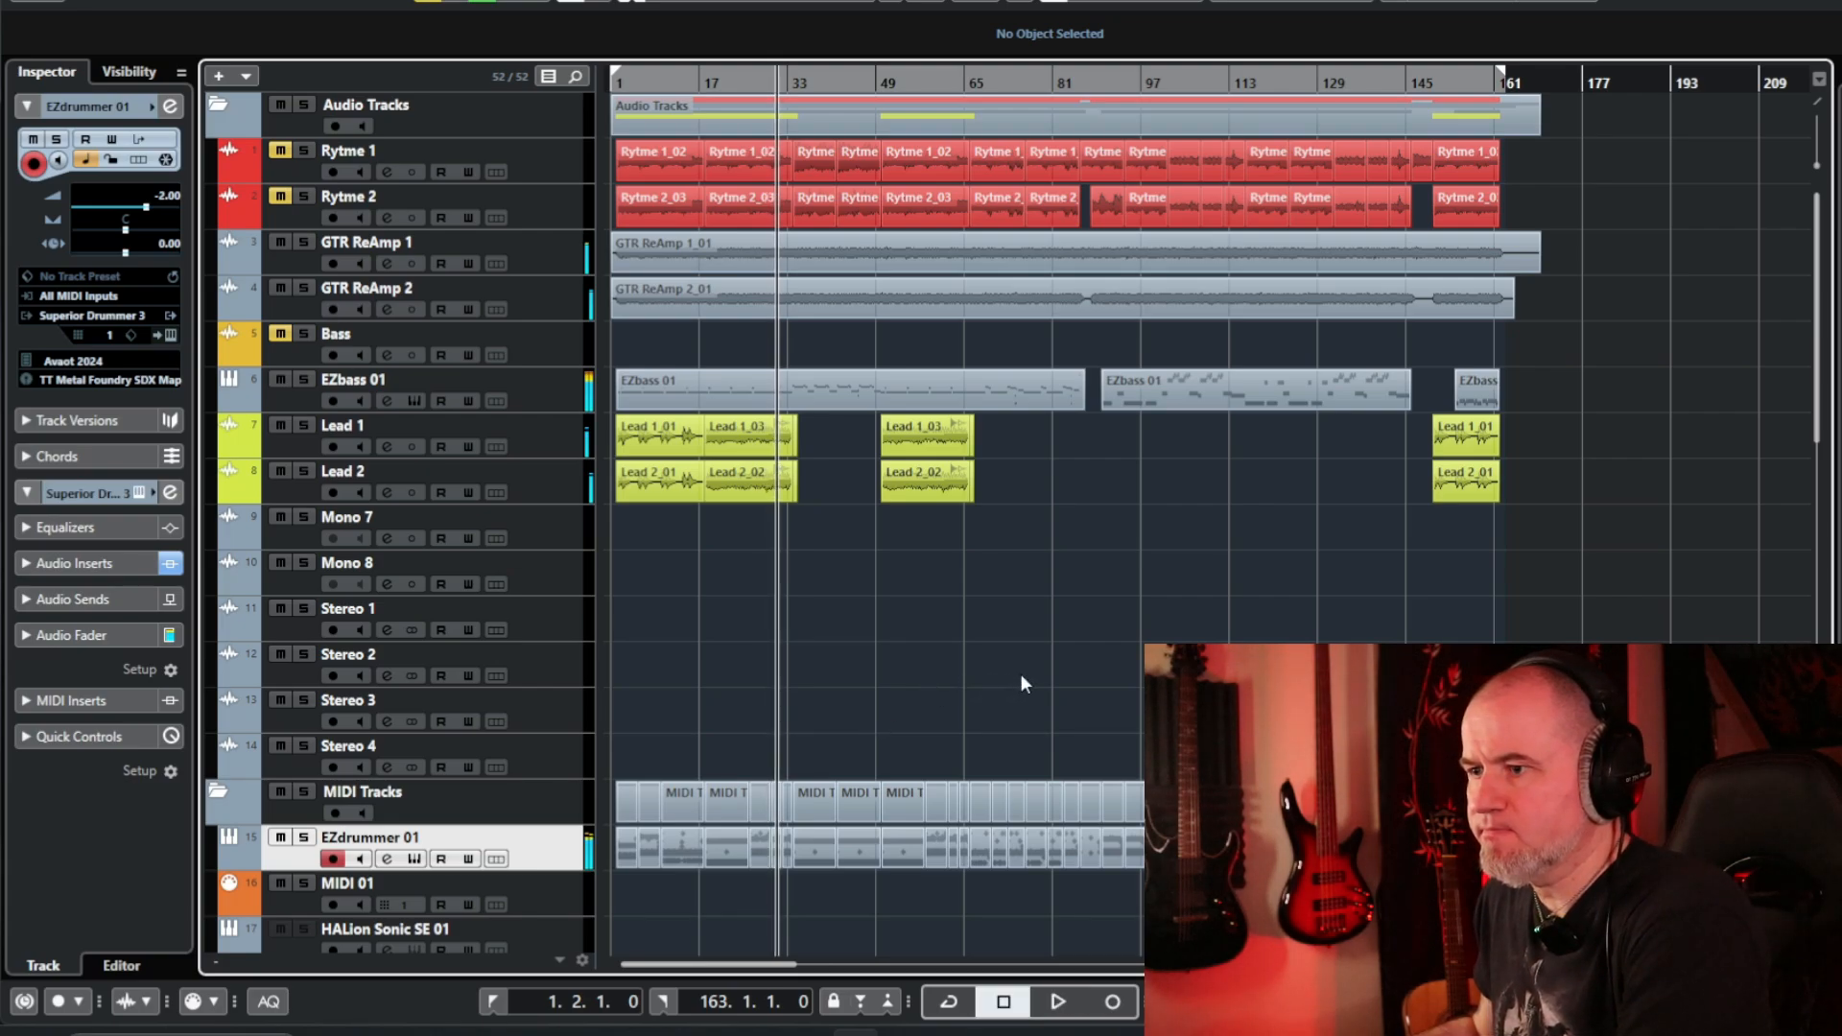
pyautogui.press('Home')
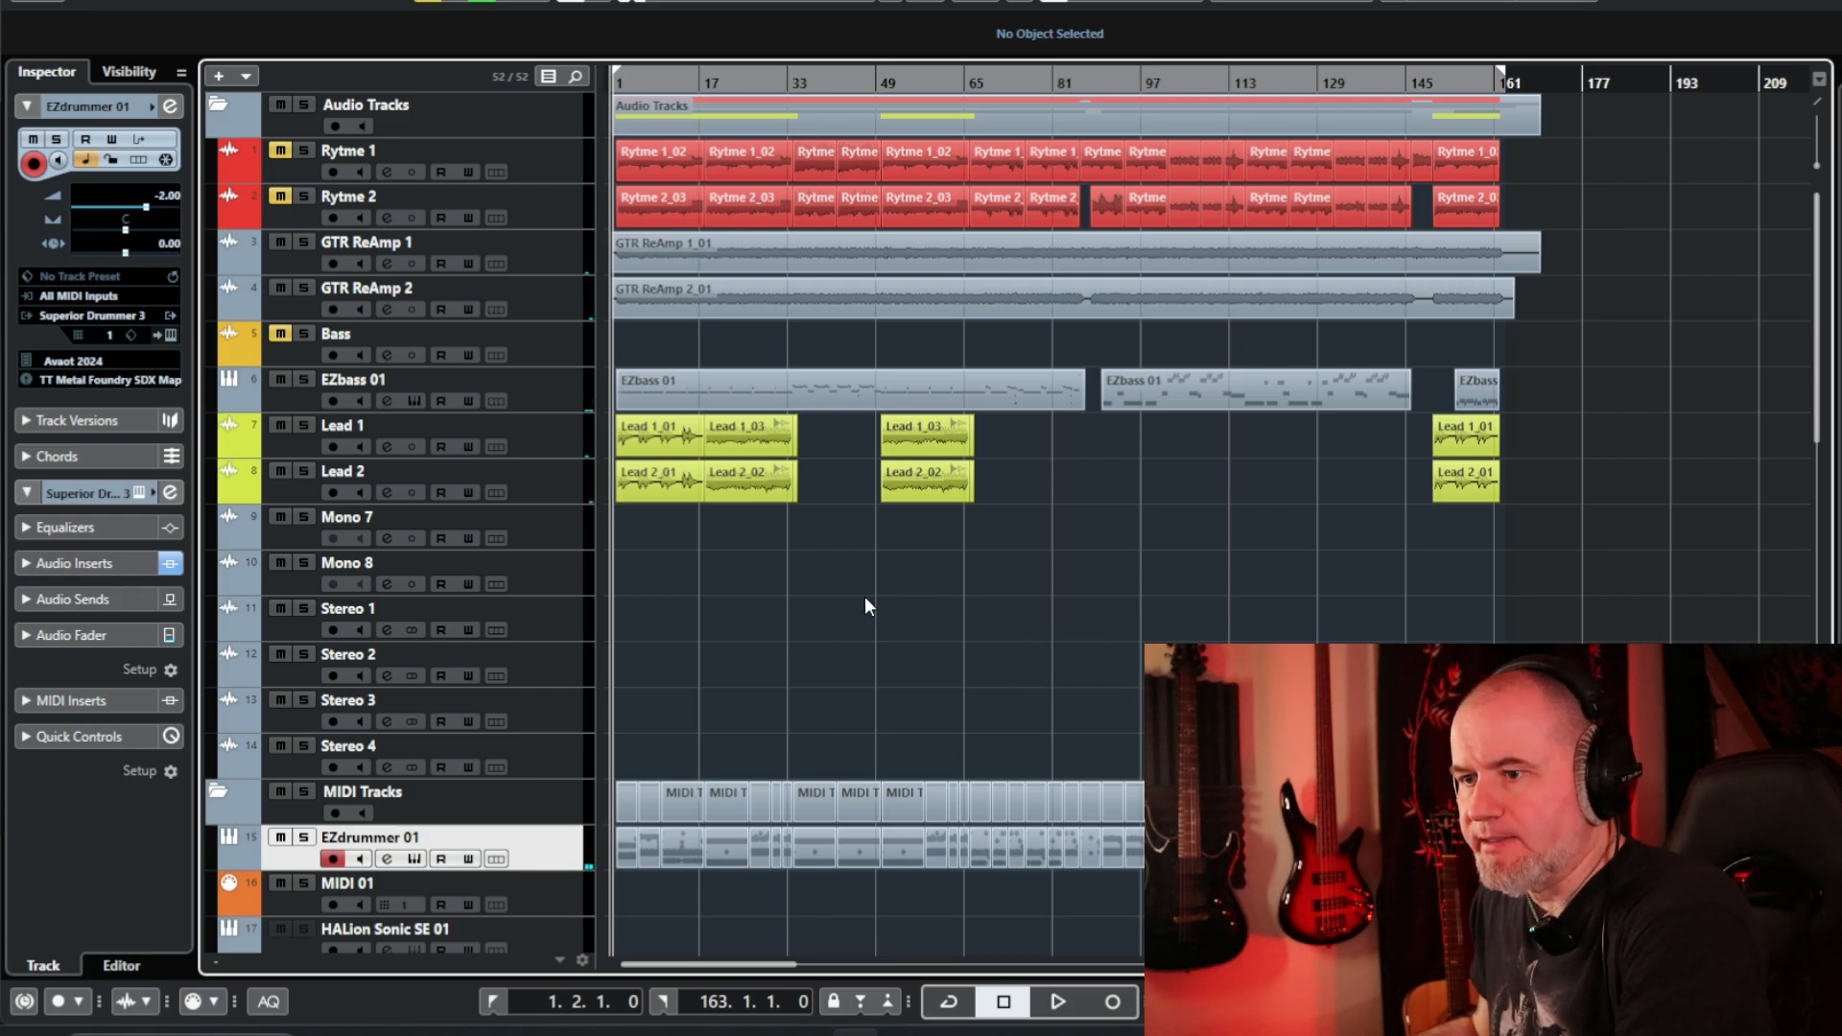
# Open the first EZdrummer part in the maximized drum editor and audition its kick, snare, open hat and ride lanes.
pyautogui.doubleClick(625, 846)
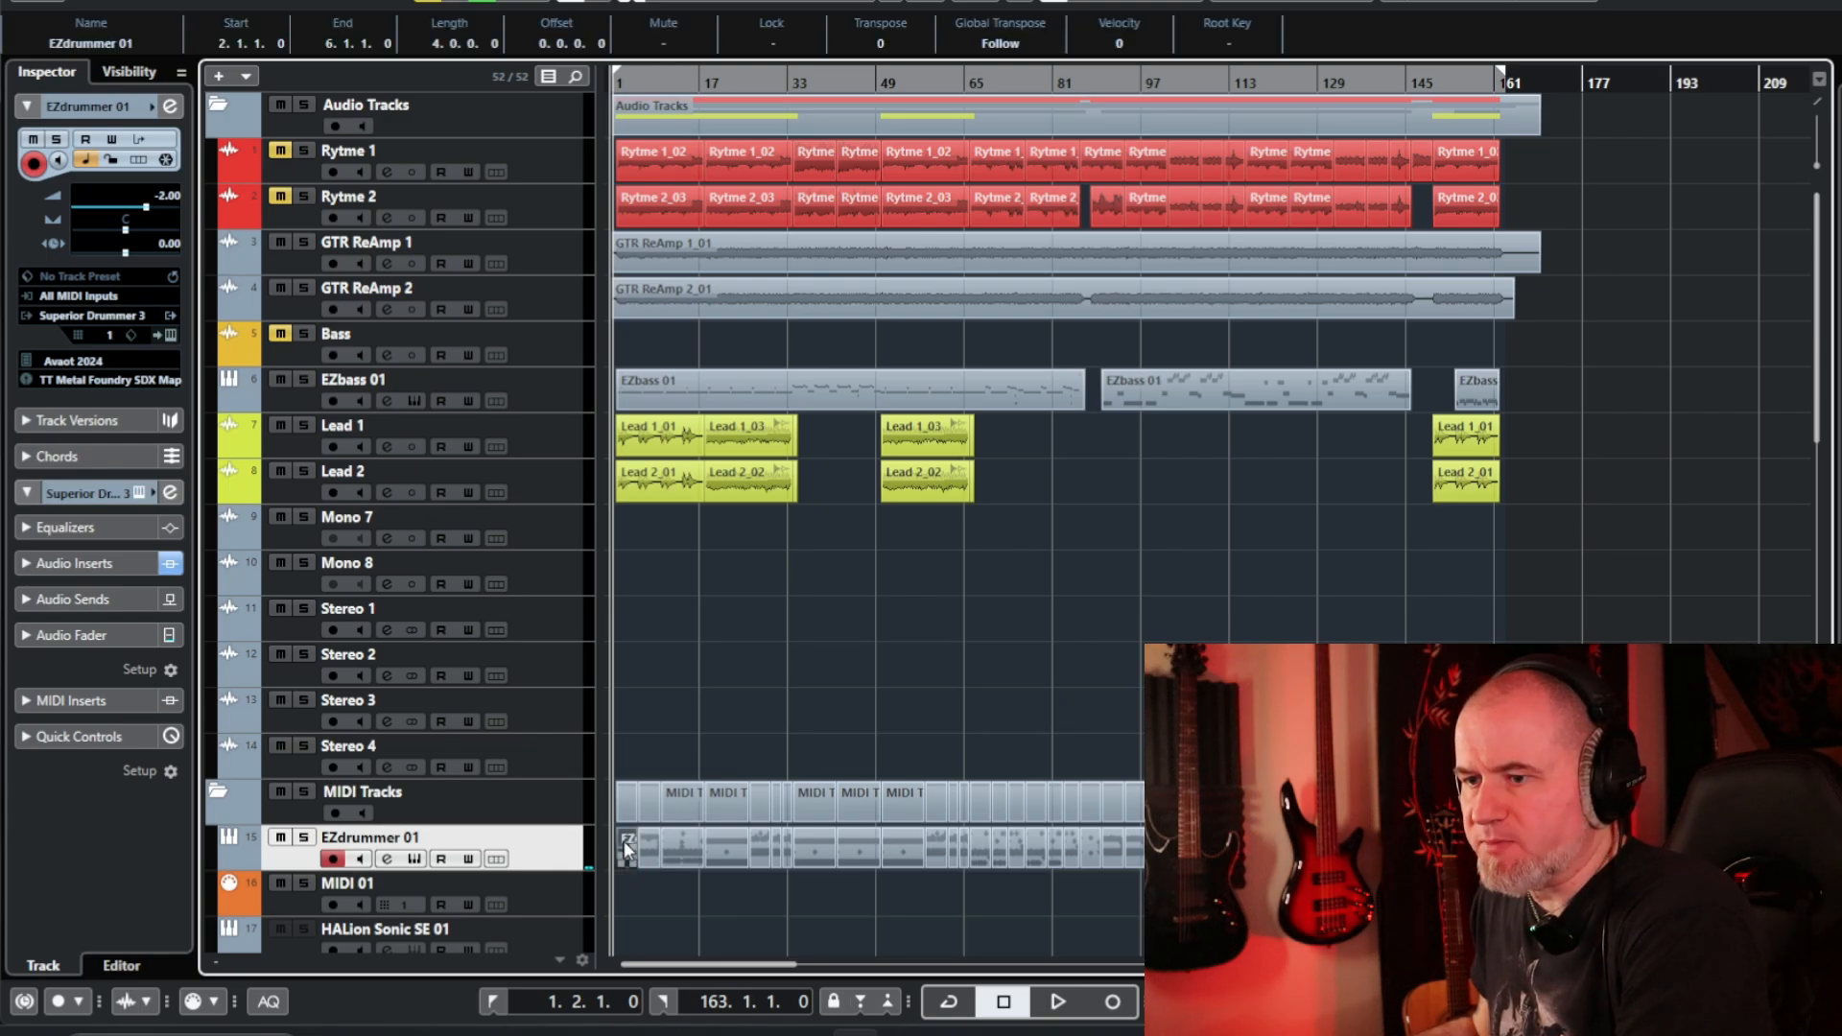
pyautogui.click(1752, 447)
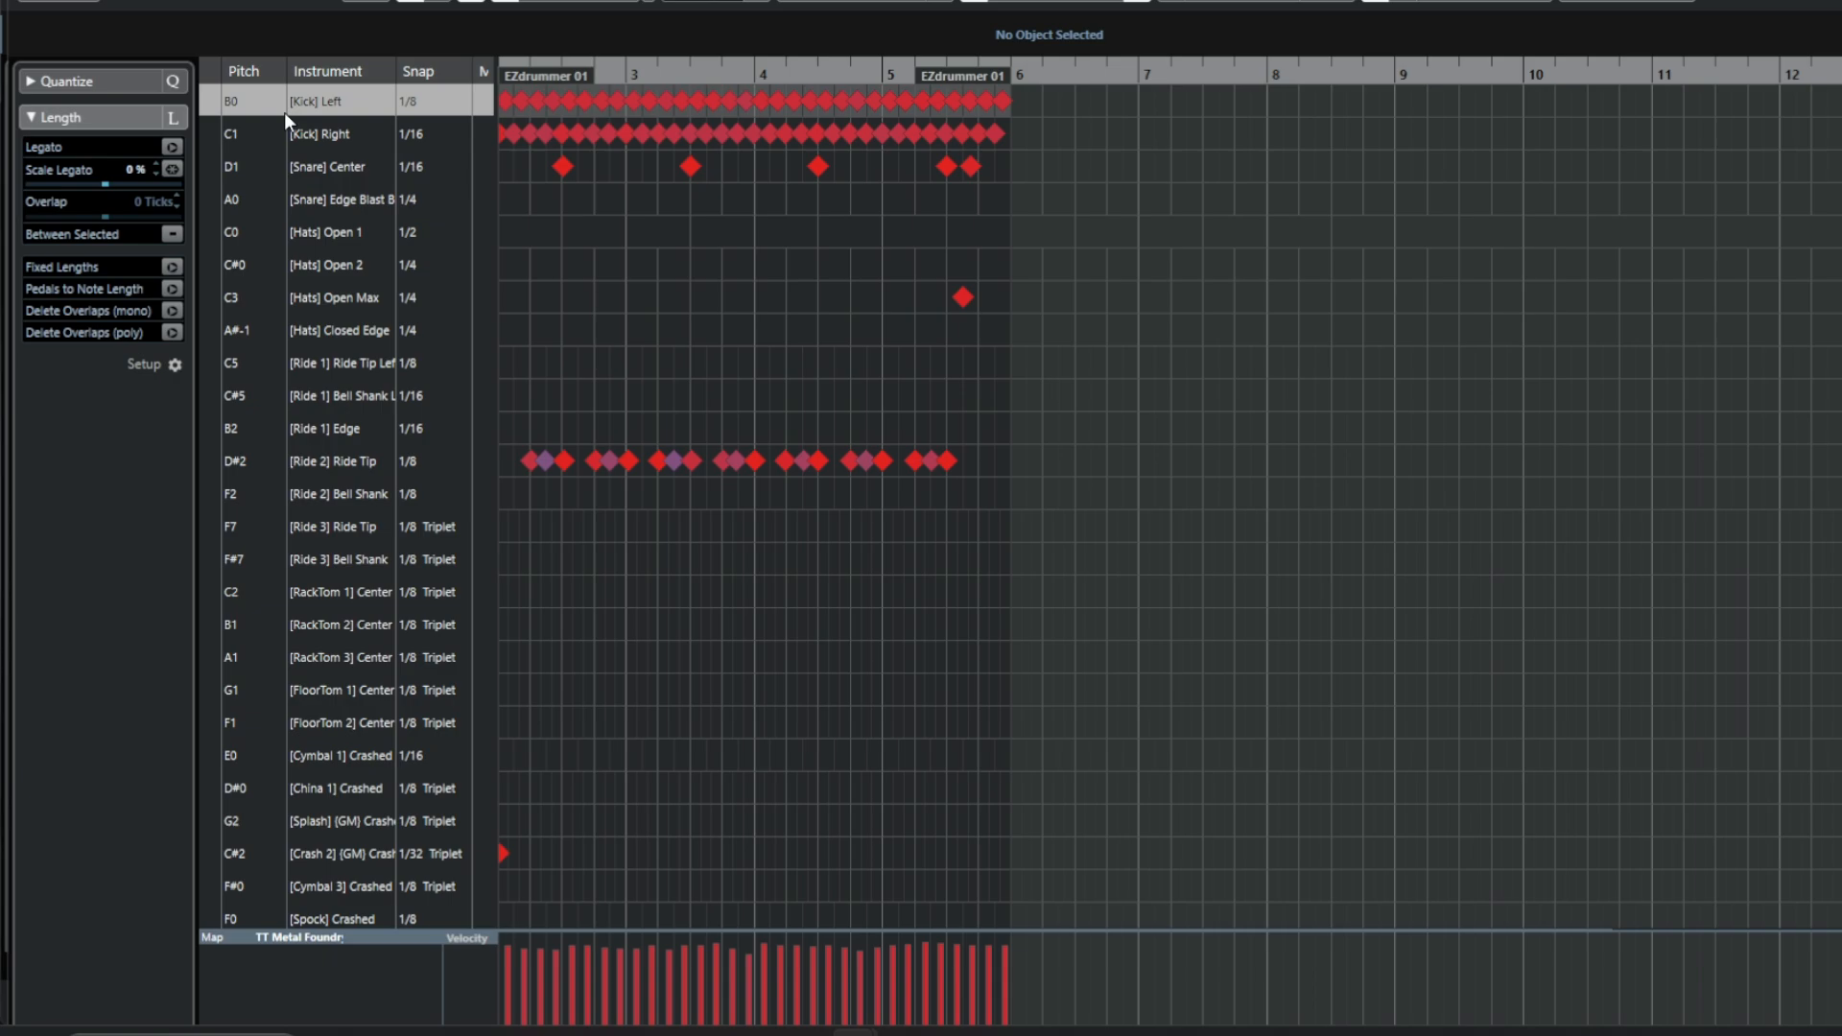
pyautogui.click(217, 136)
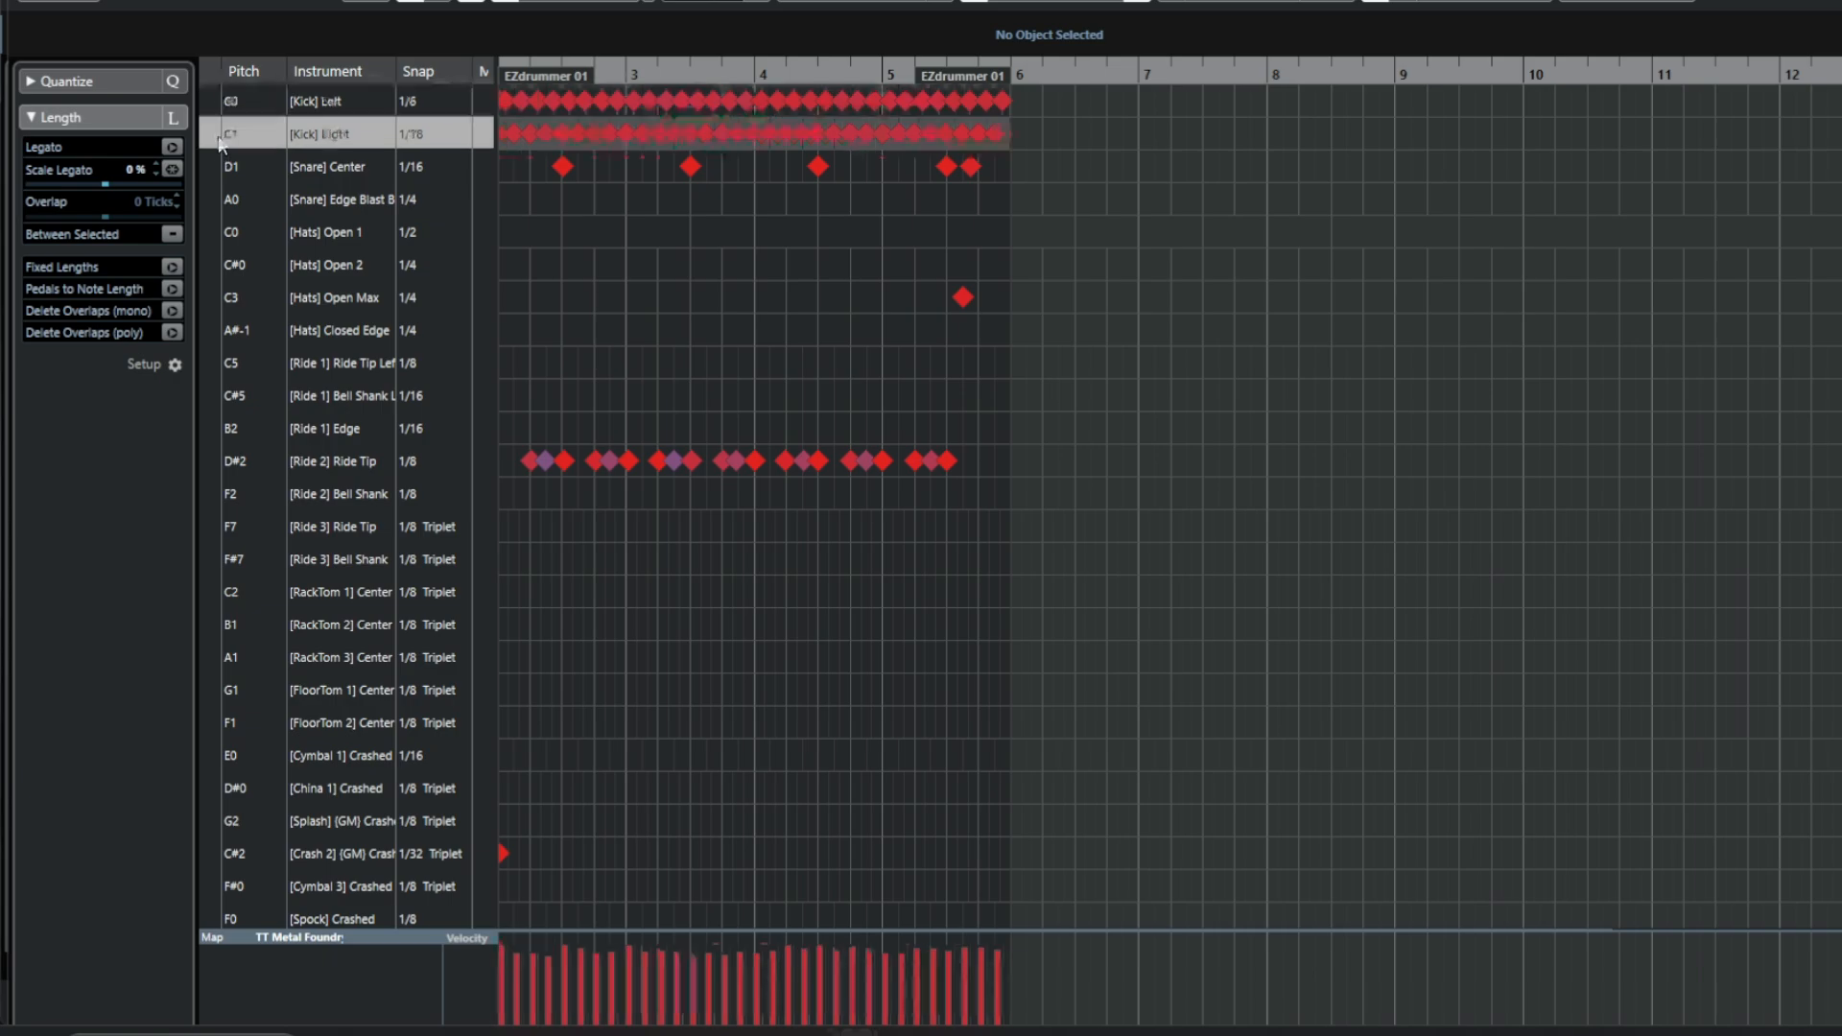
pyautogui.click(217, 165)
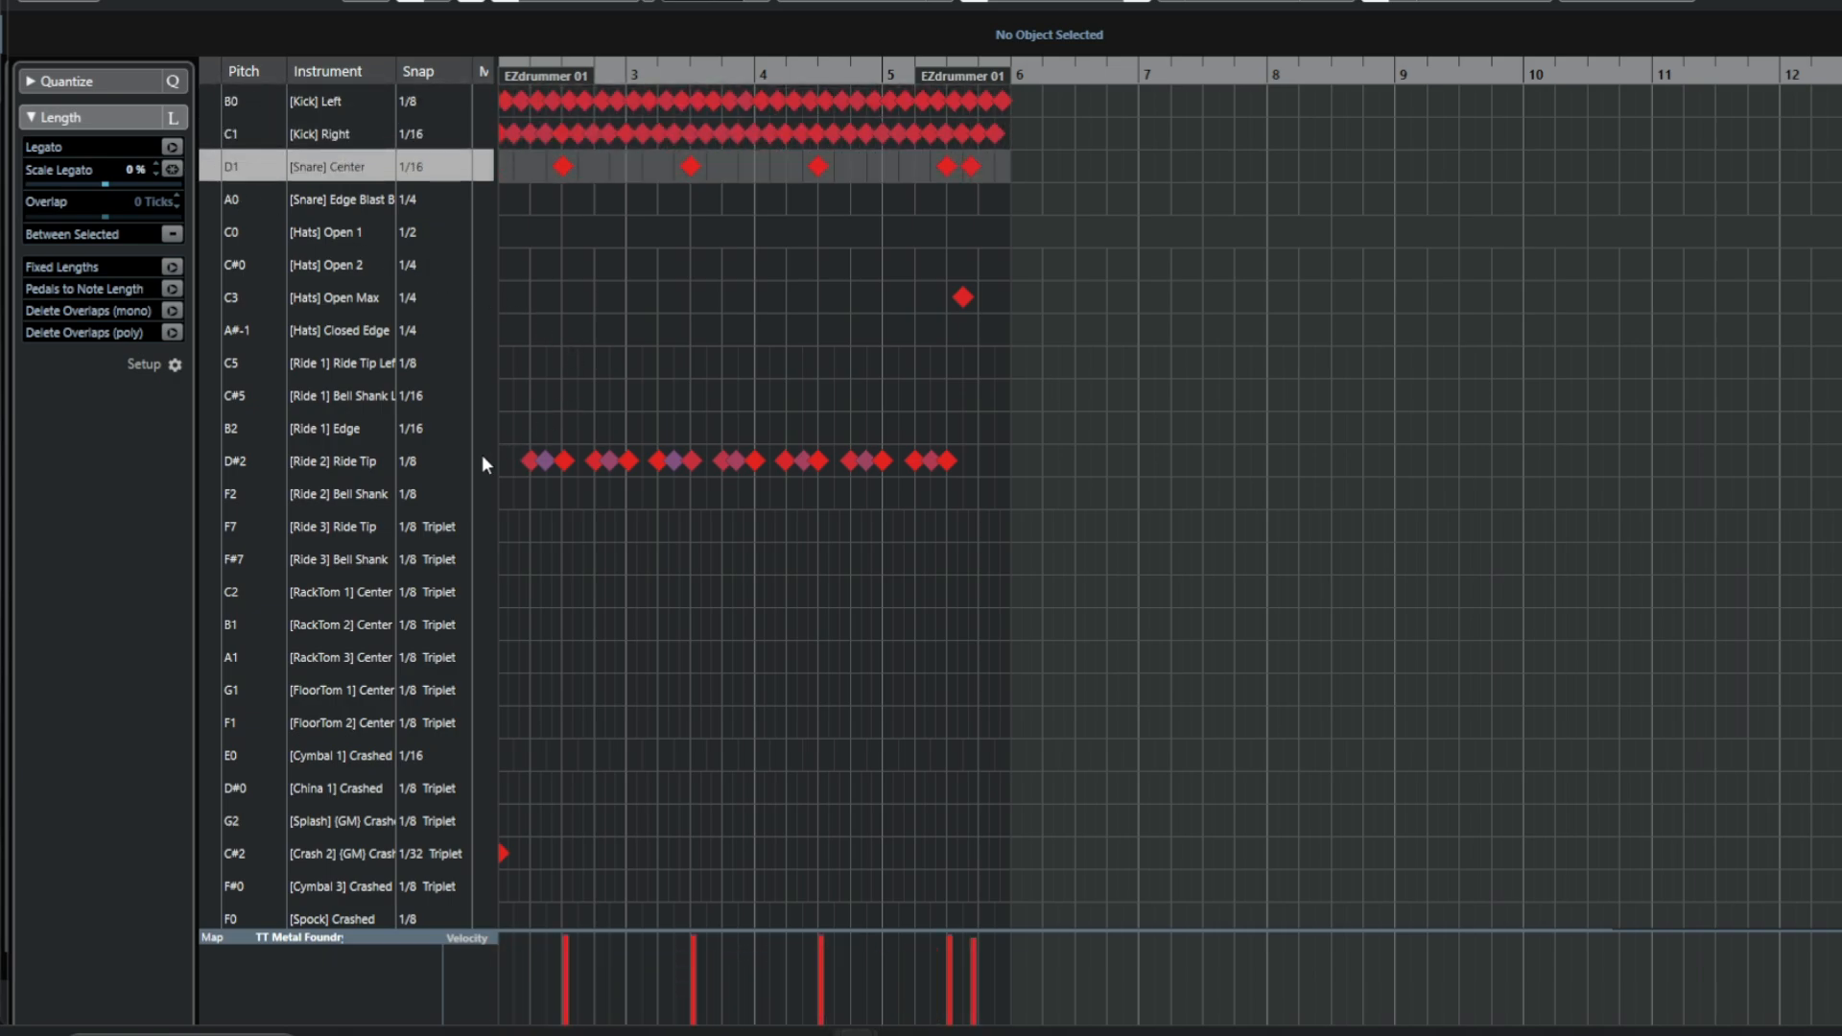
pyautogui.click(207, 292)
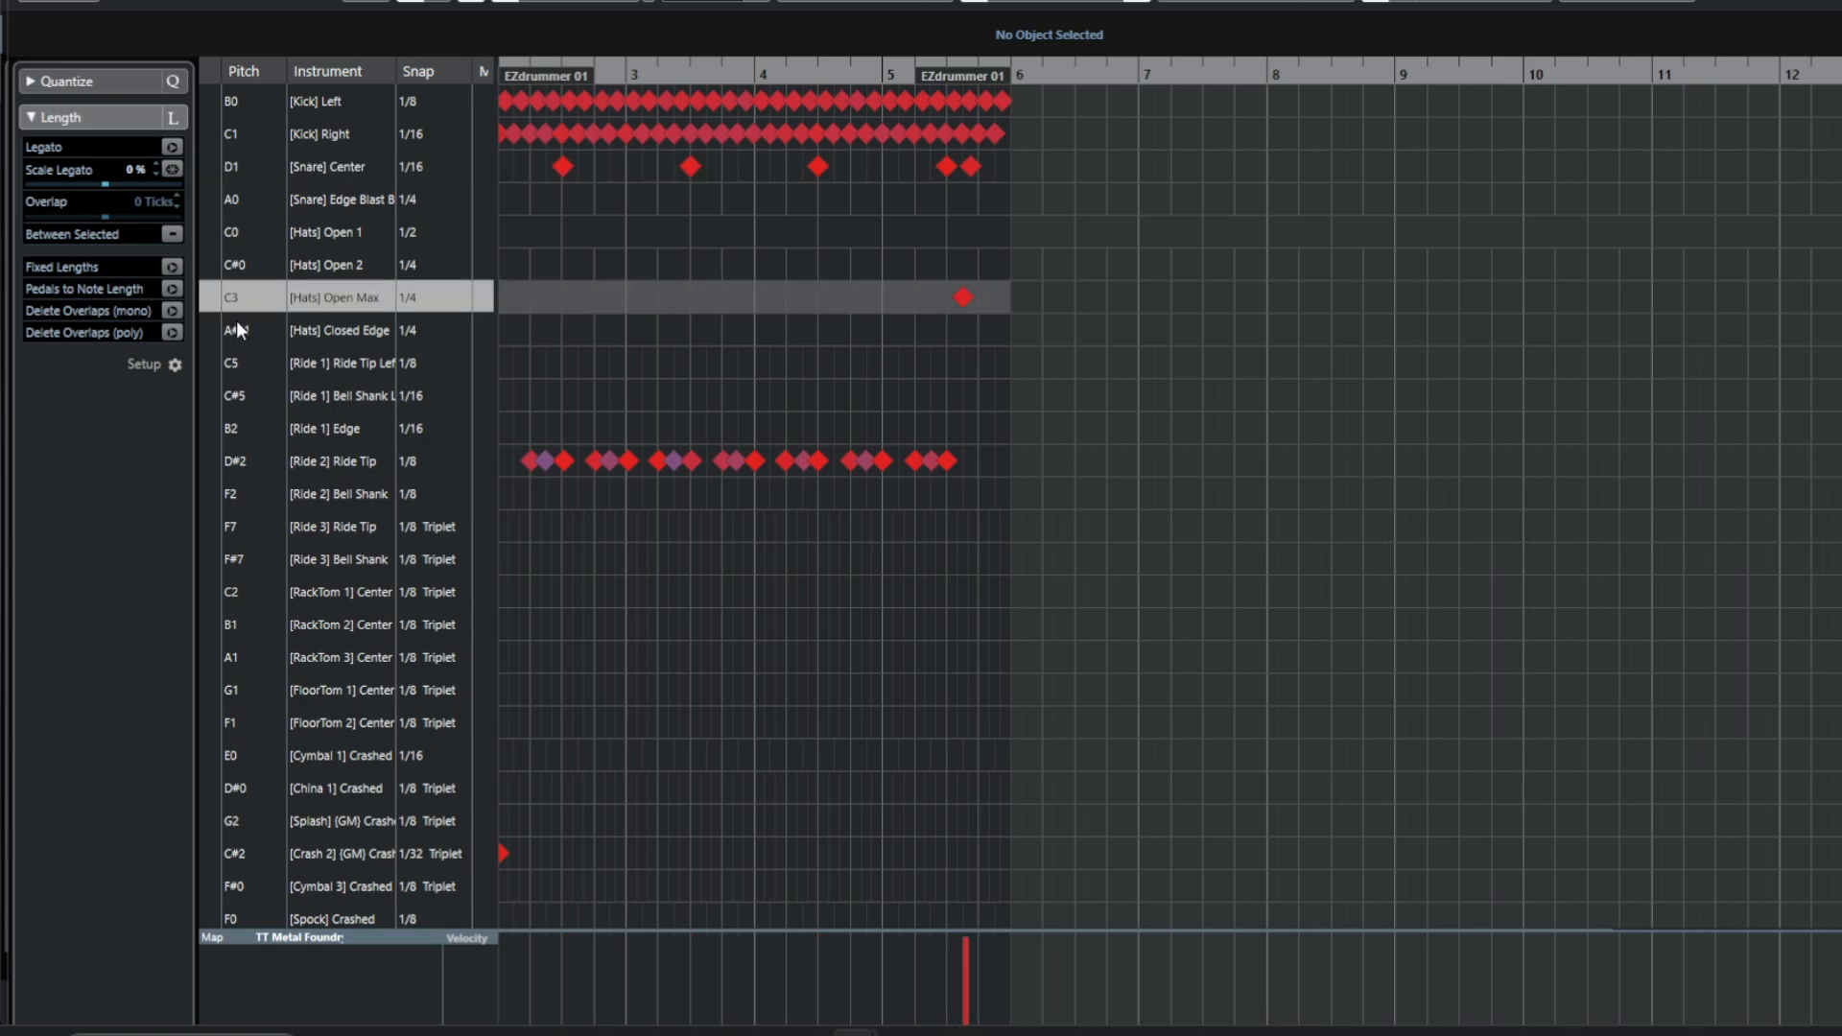
pyautogui.click(210, 464)
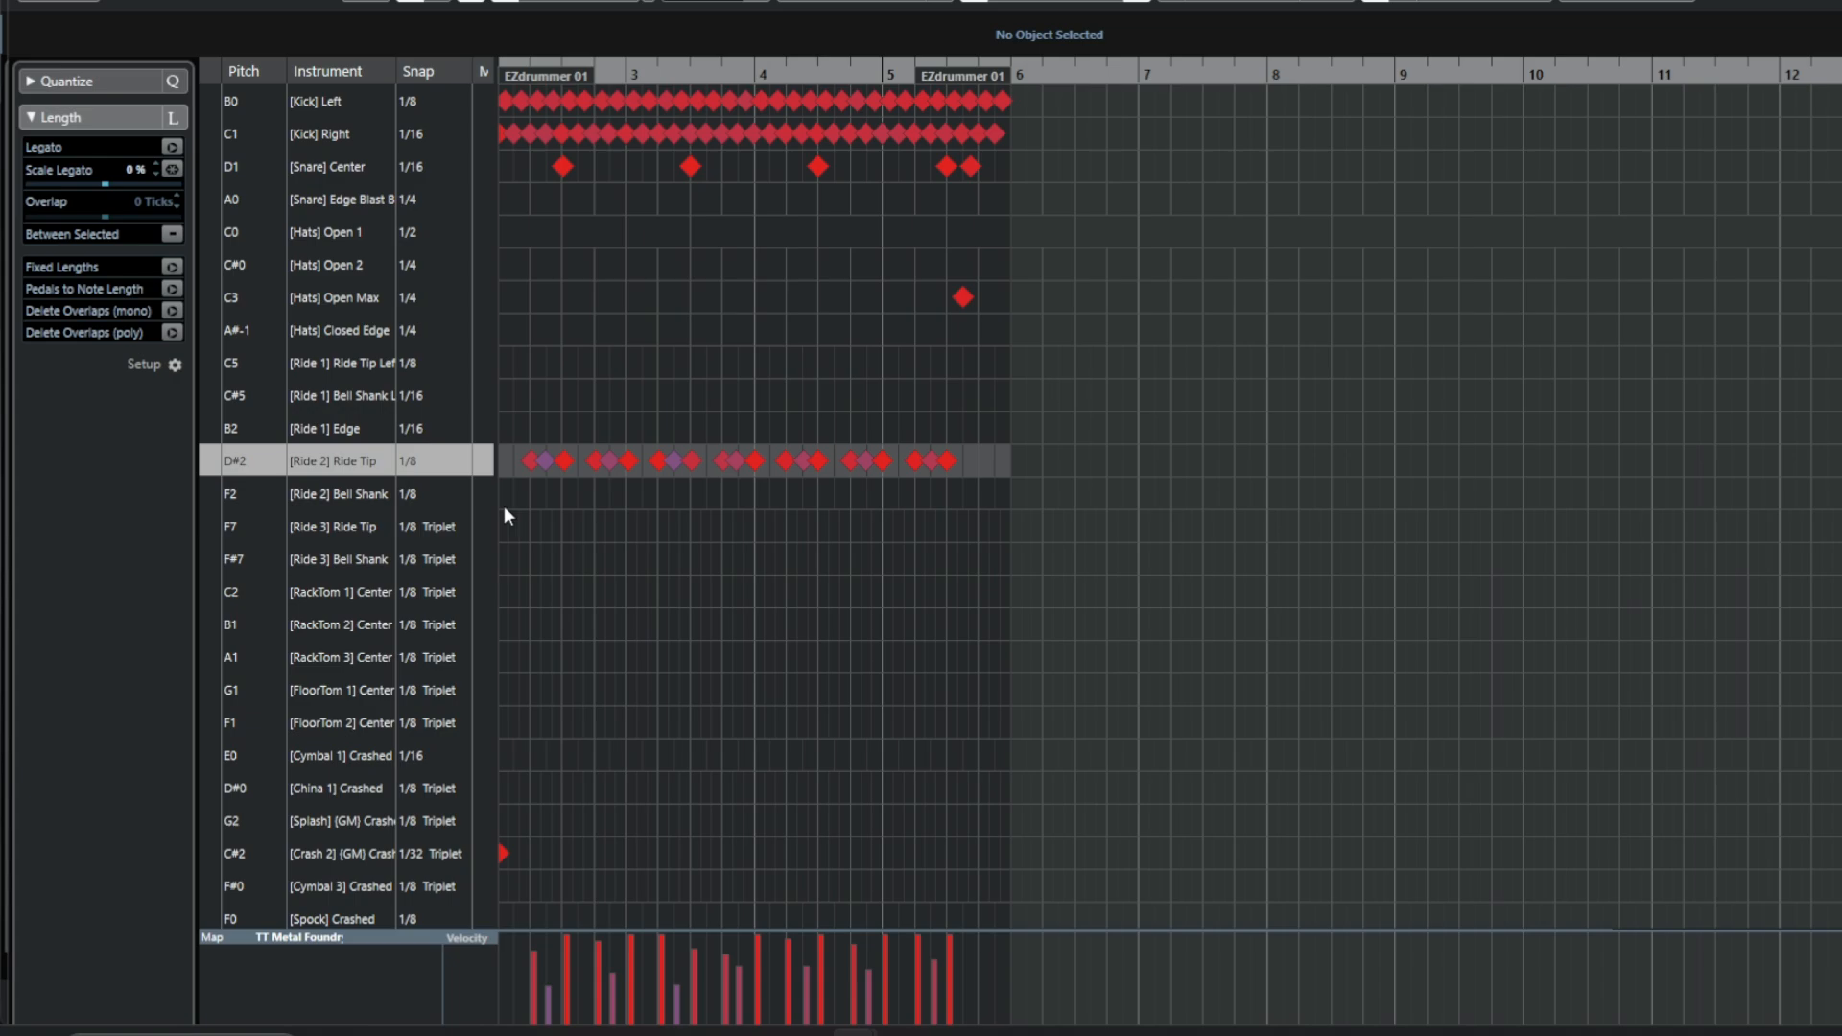
# Audition the crash and china lanes of the first part, then close the drum editor.
pyautogui.scroll(-3, 653, 539)
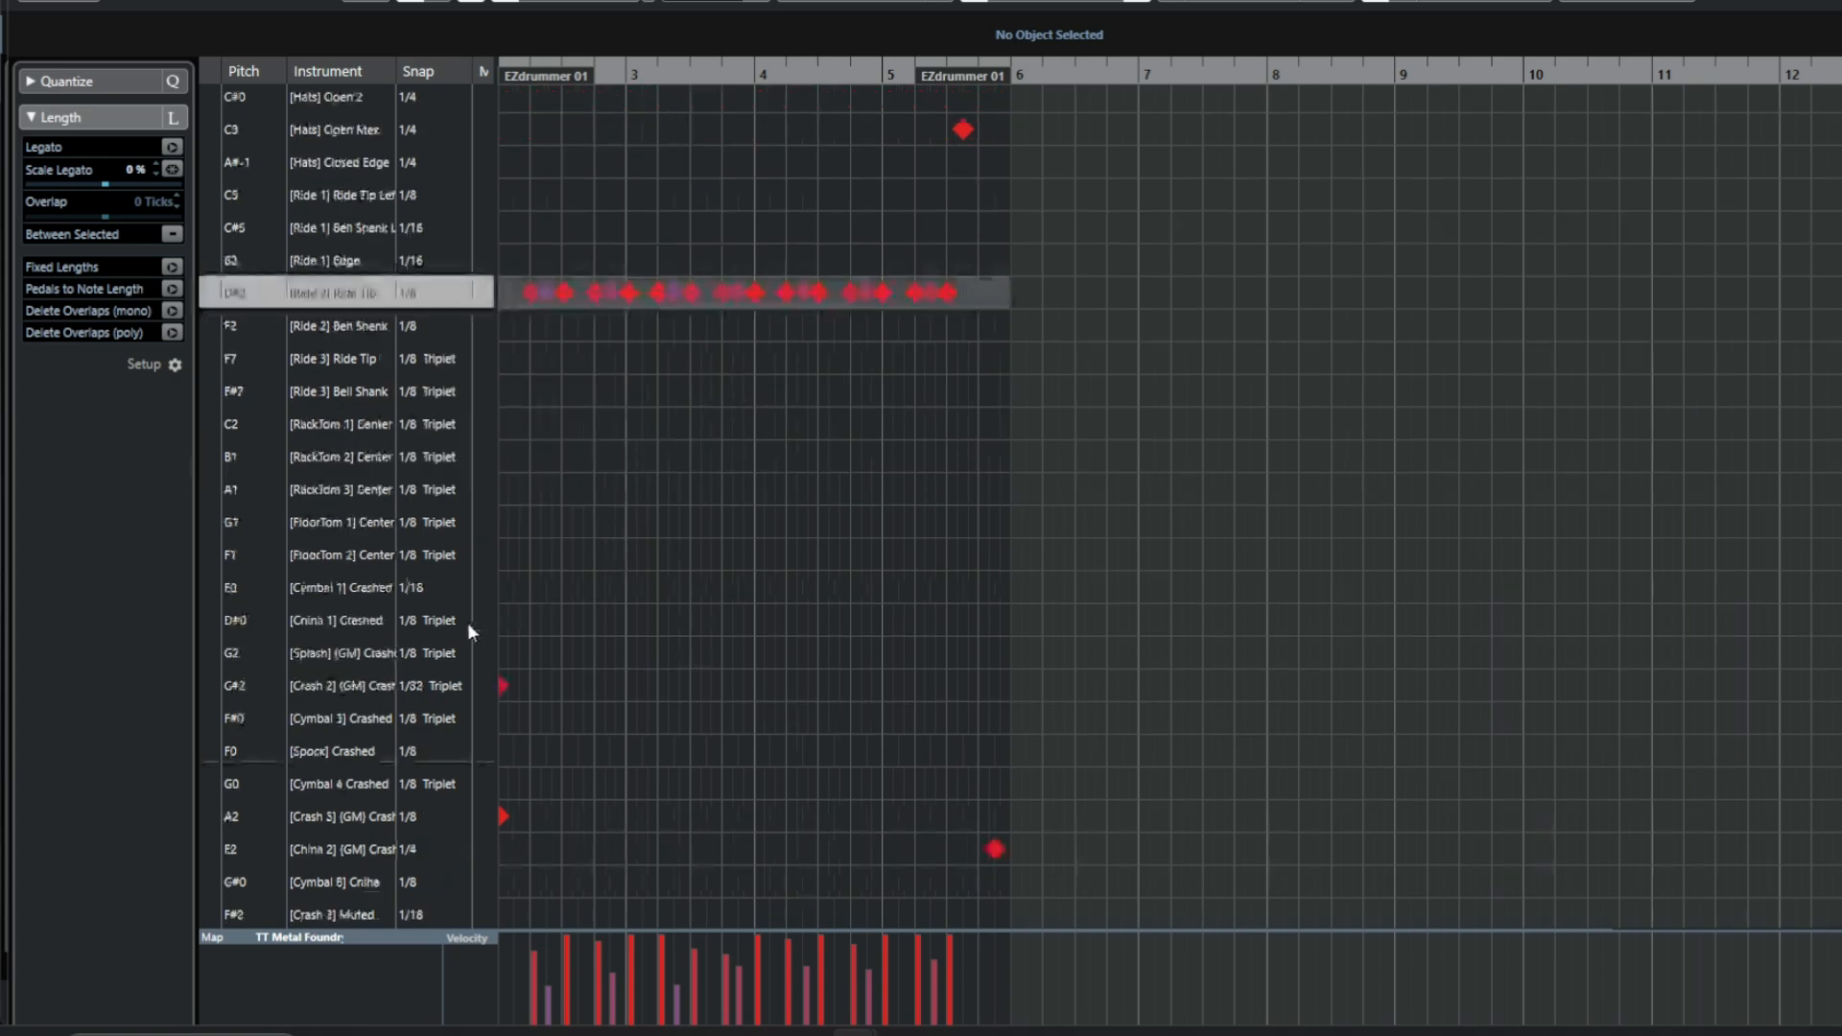
pyautogui.click(210, 679)
pyautogui.click(211, 814)
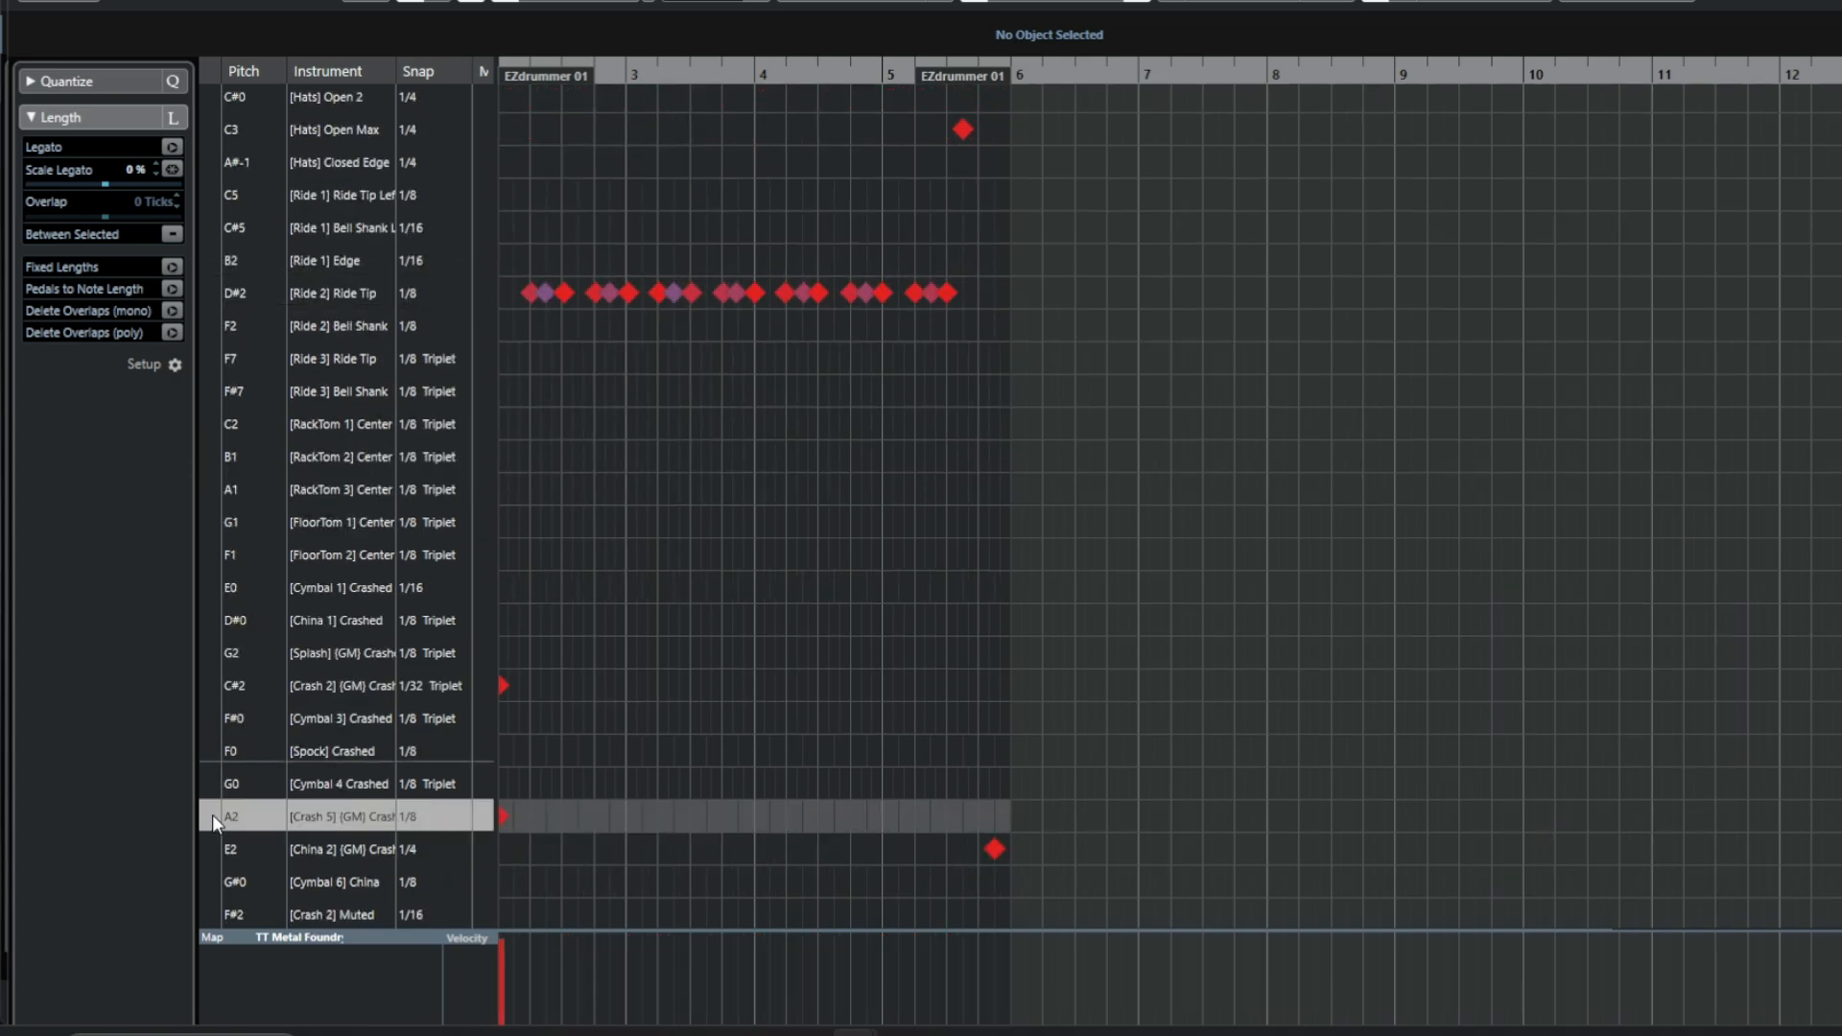
pyautogui.click(212, 841)
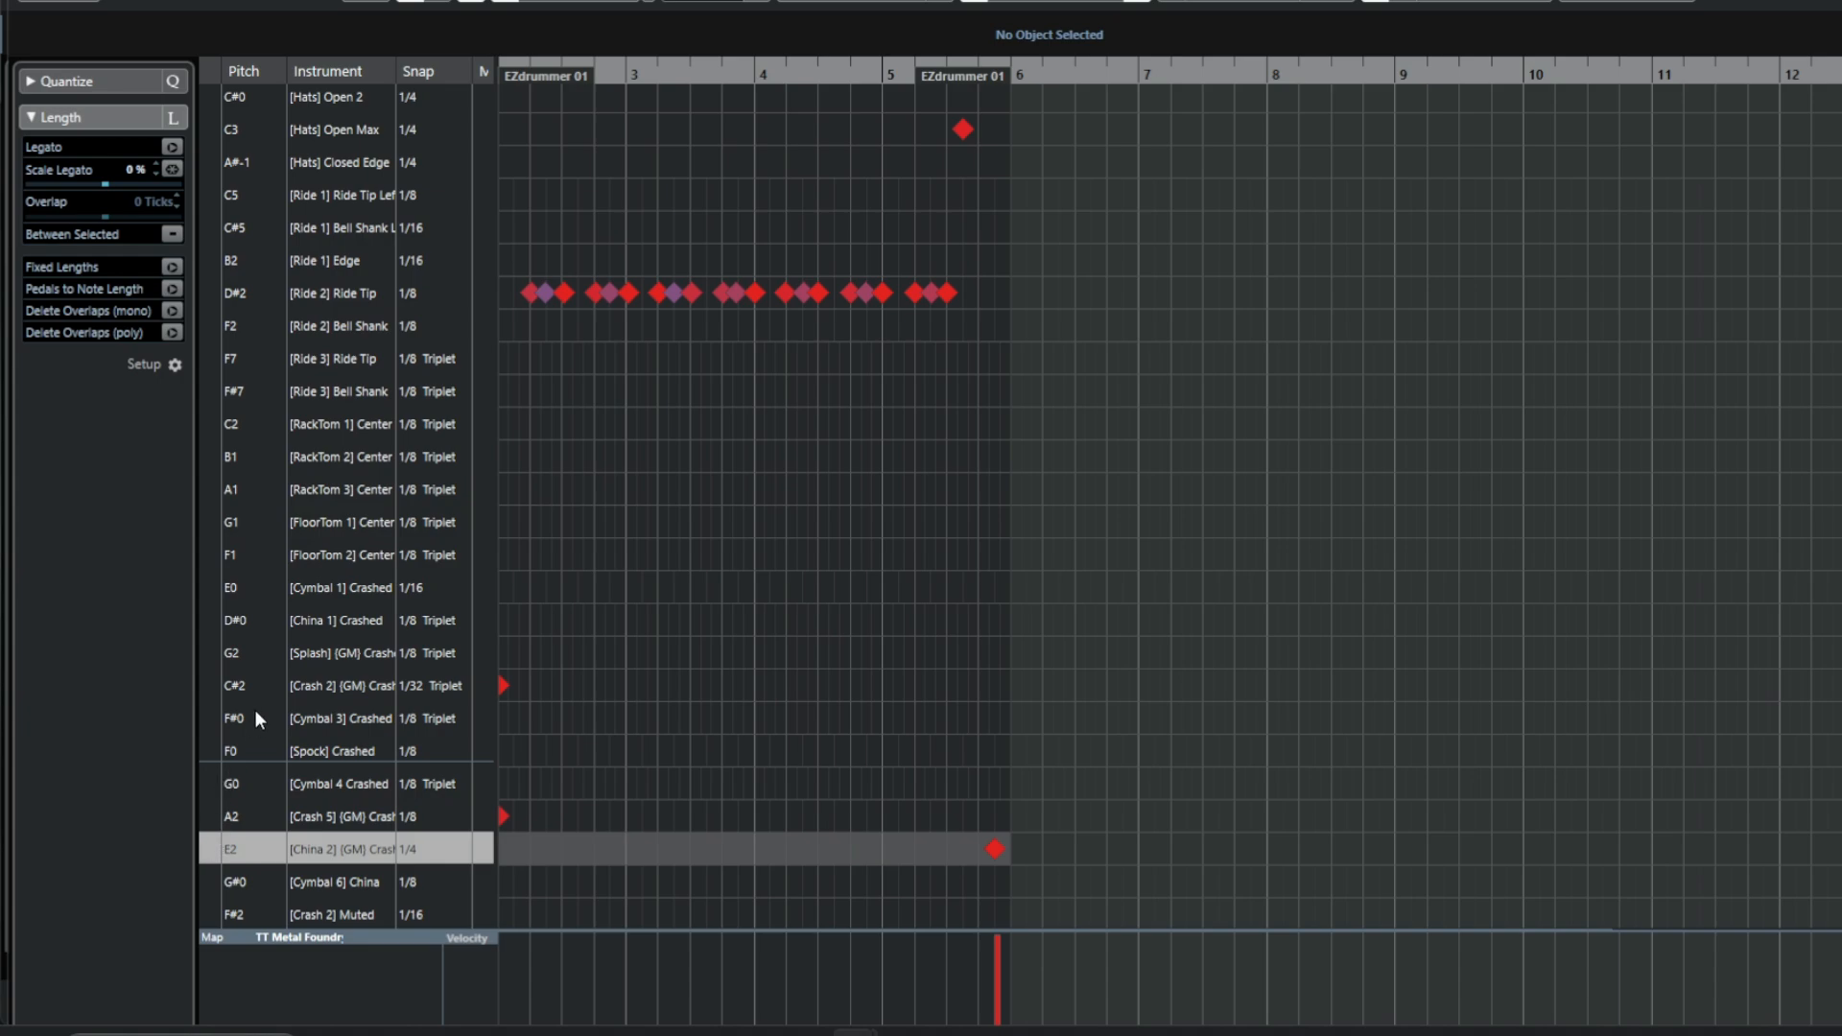
pyautogui.scroll(3, 394, 648)
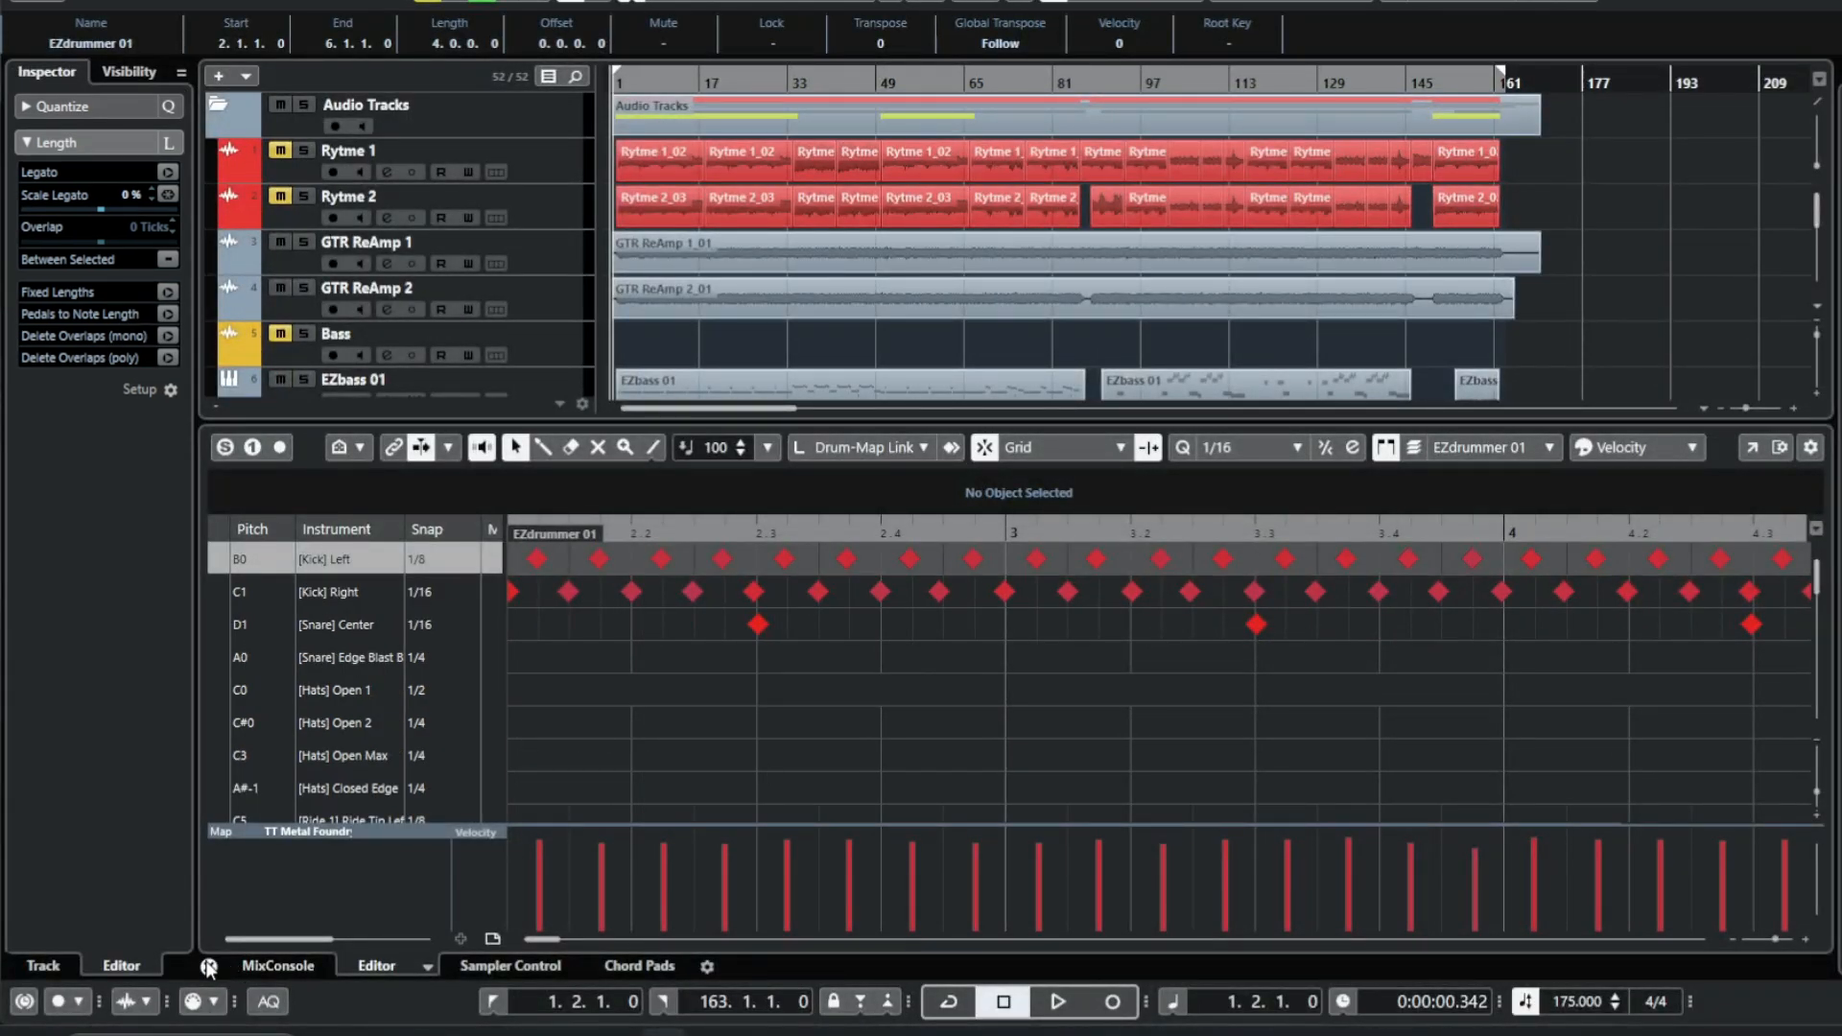
pyautogui.click(208, 966)
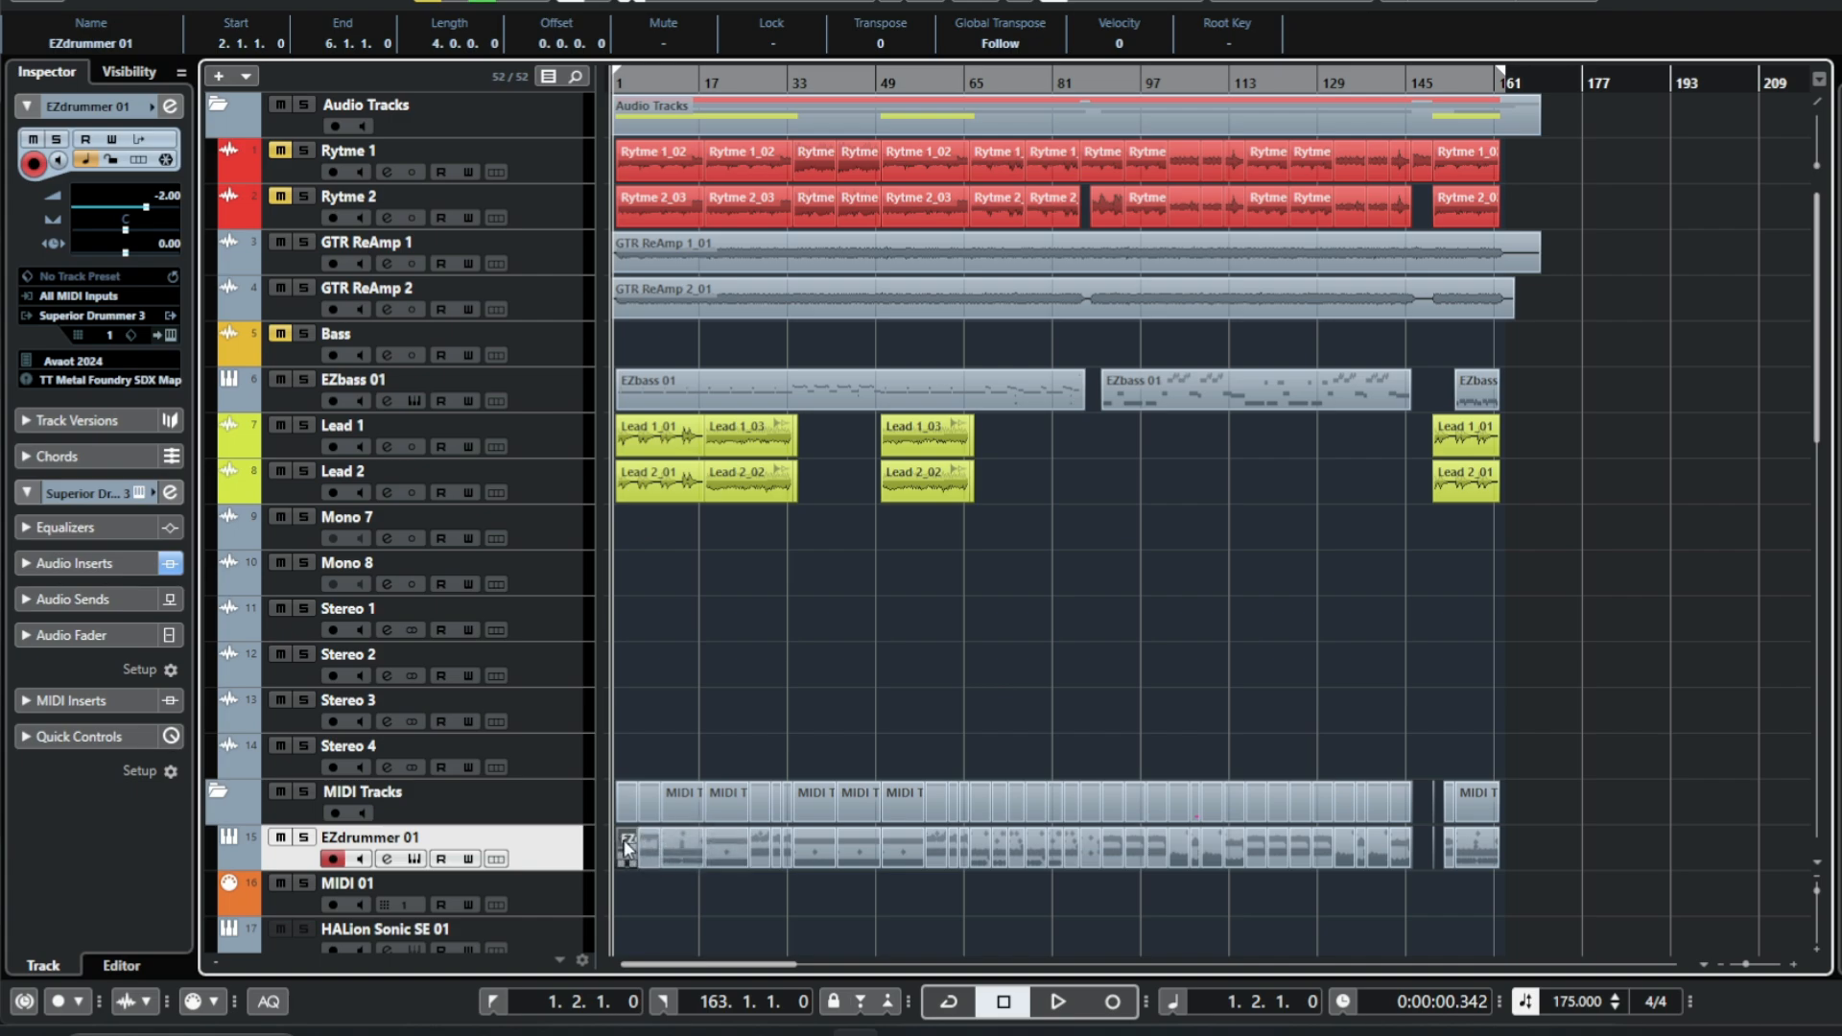
# Paste a copy of the EZdrummer part at bar 163 on the EZdrummer track.
pyautogui.click(675, 848)
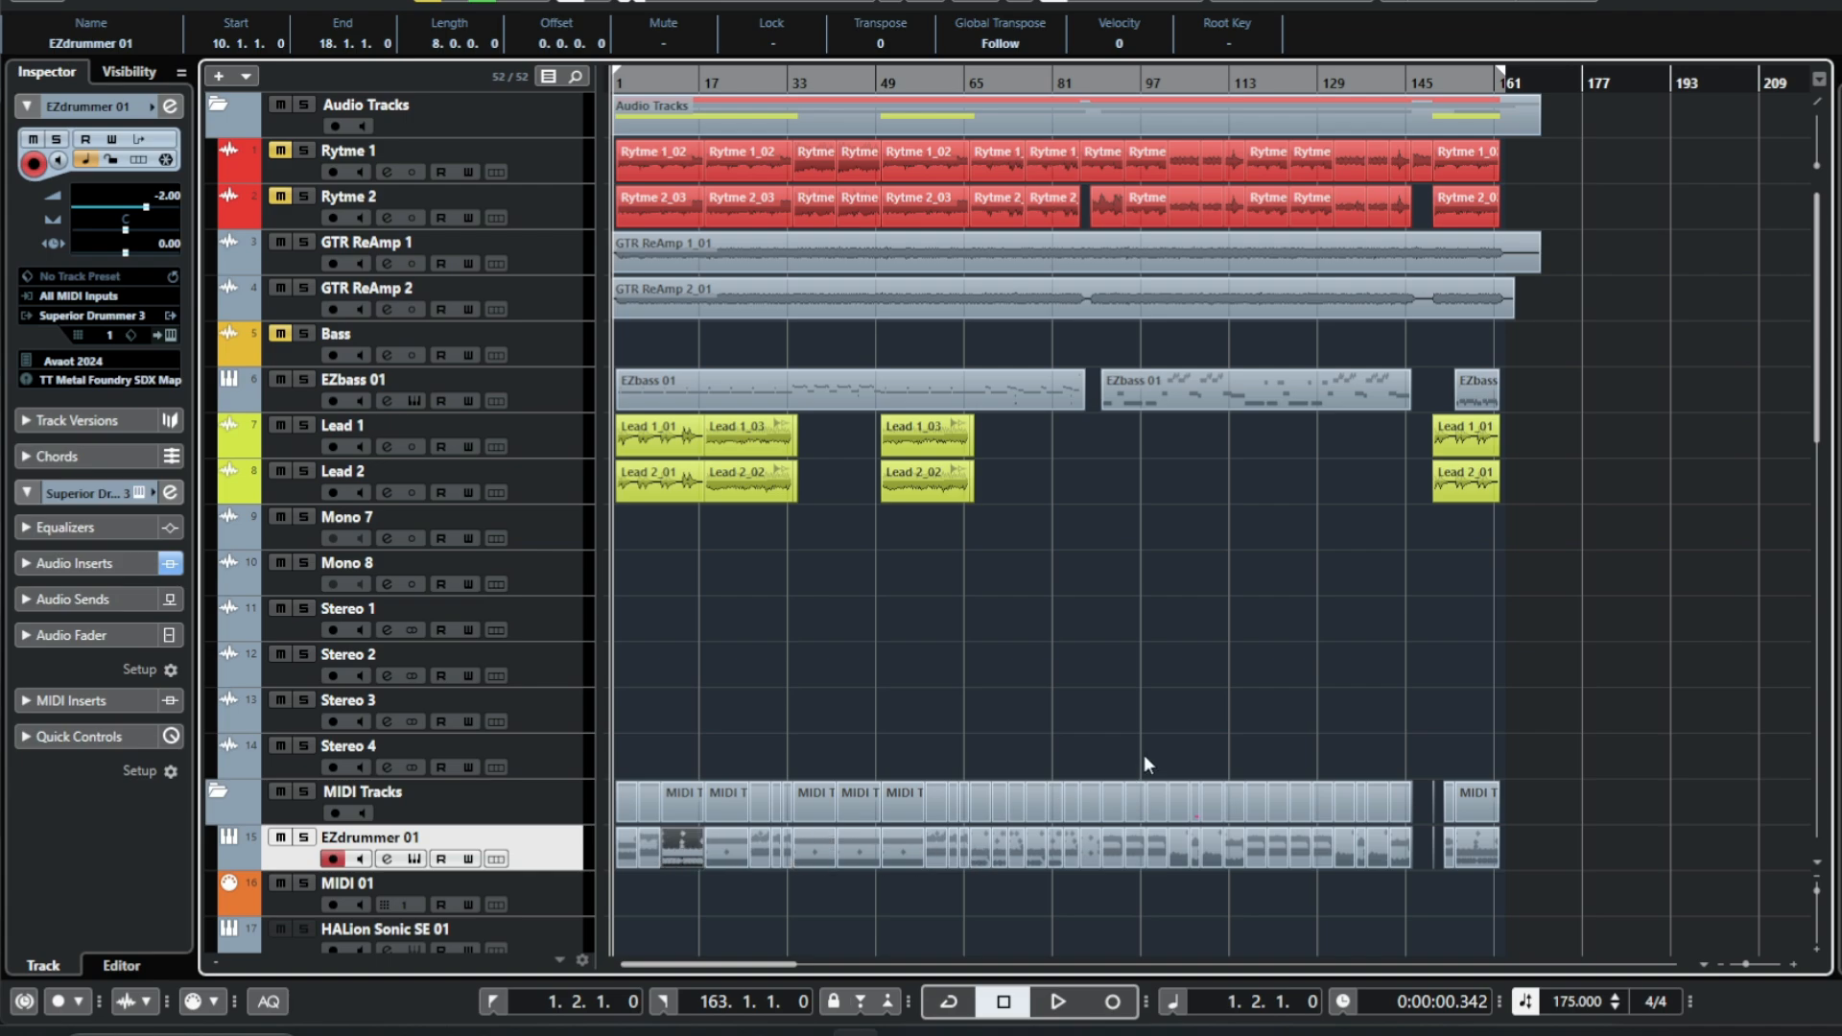
pyautogui.press('KP_2')
pyautogui.hotkey('ctrl', 'v')
pyautogui.click(1640, 848)
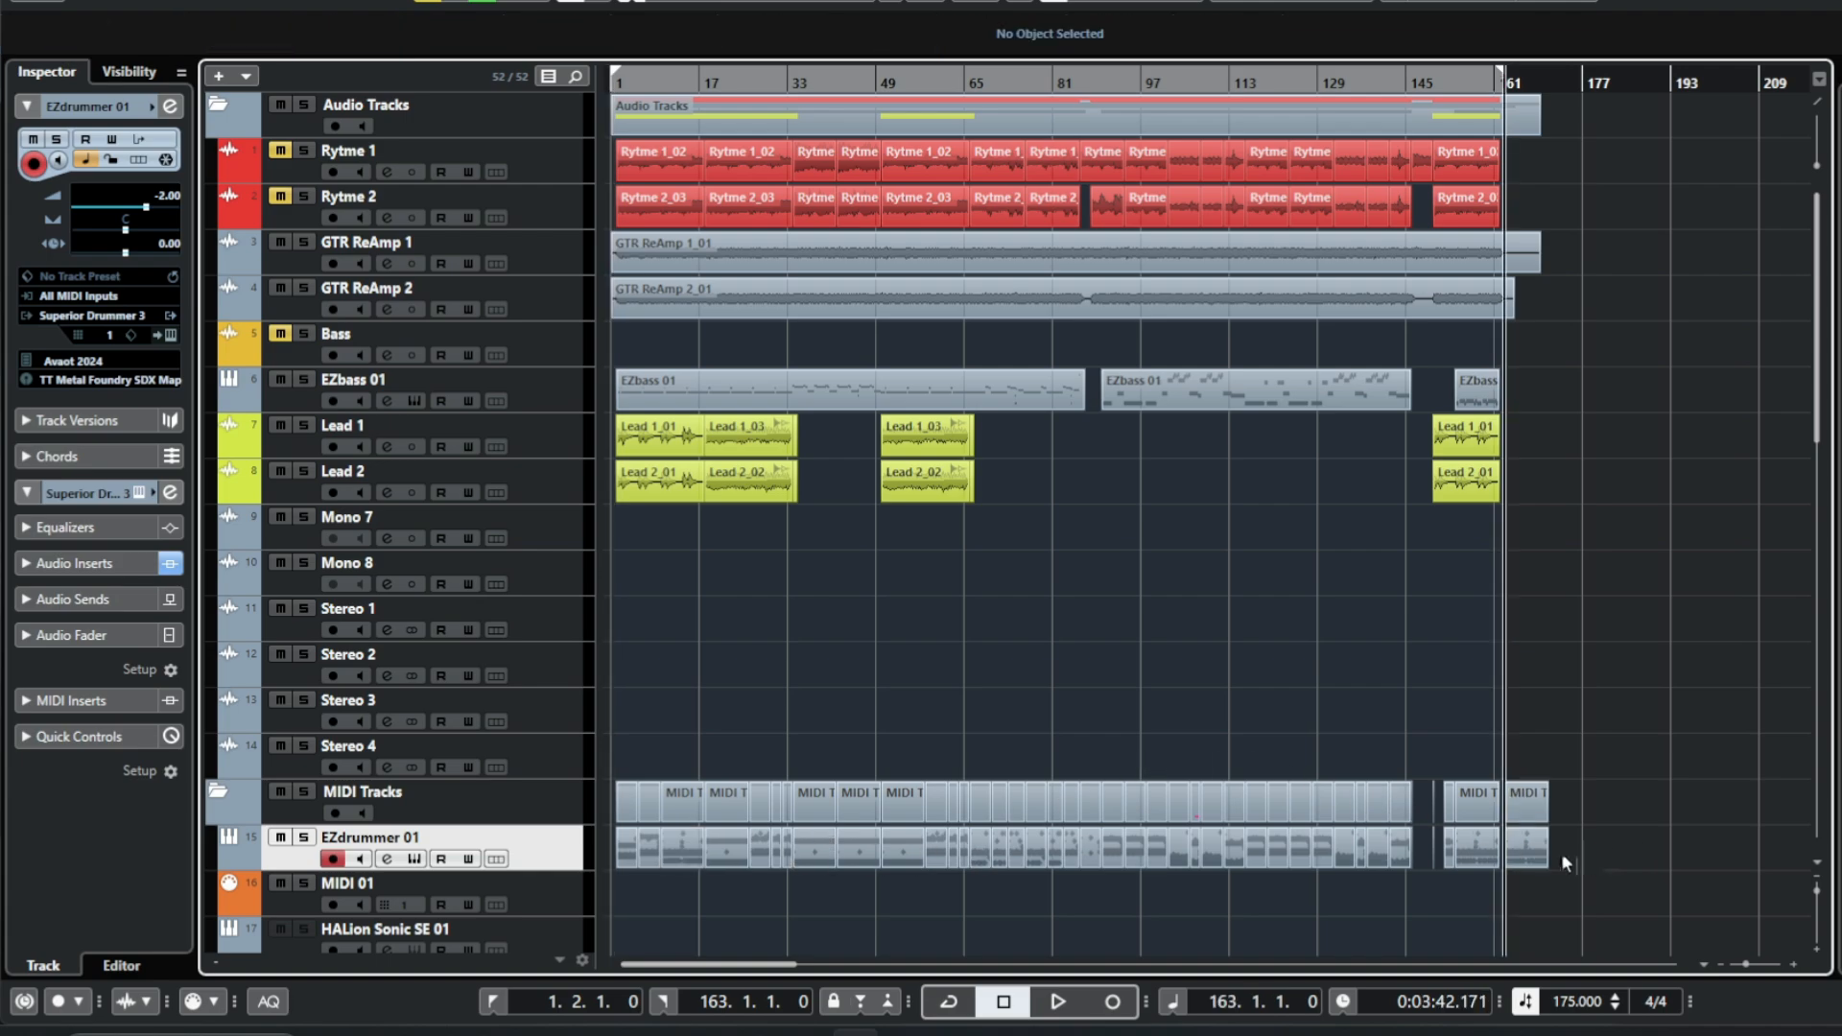
# Open the pasted part in the maximized drum editor and delete its notes from bar 164 onward.
pyautogui.doubleClick(1524, 846)
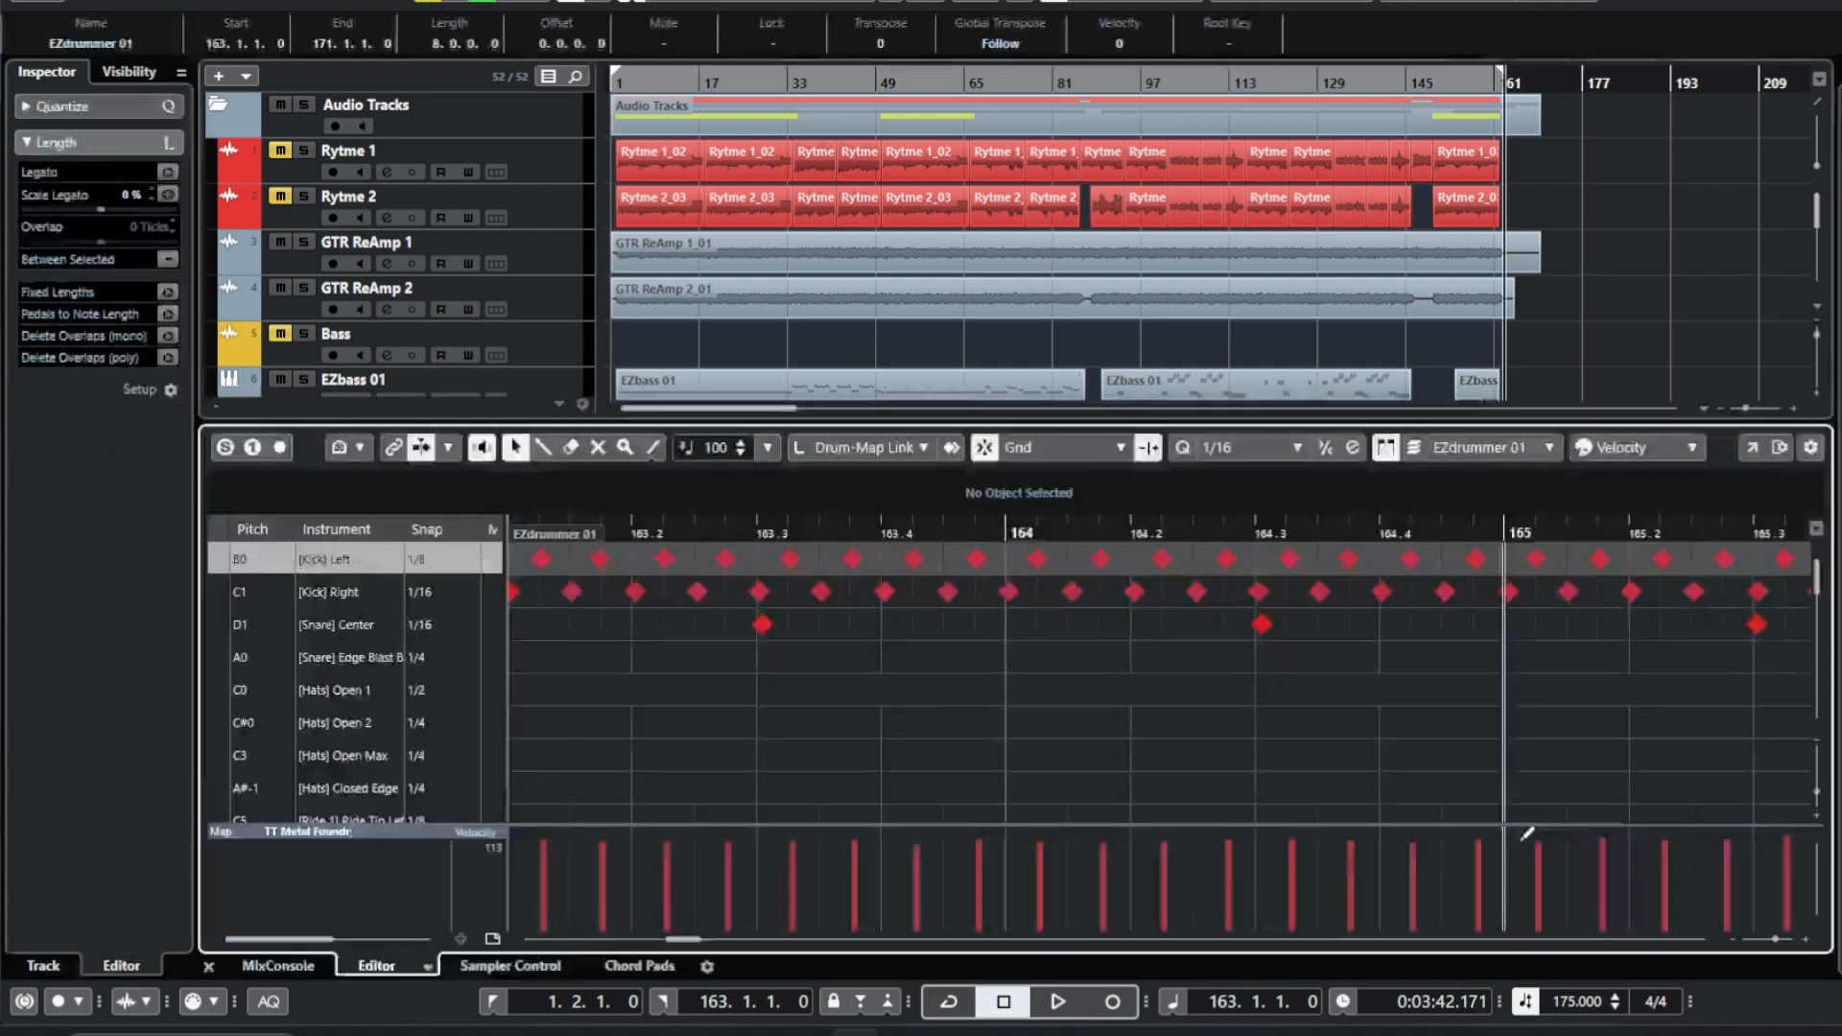
pyautogui.click(1752, 453)
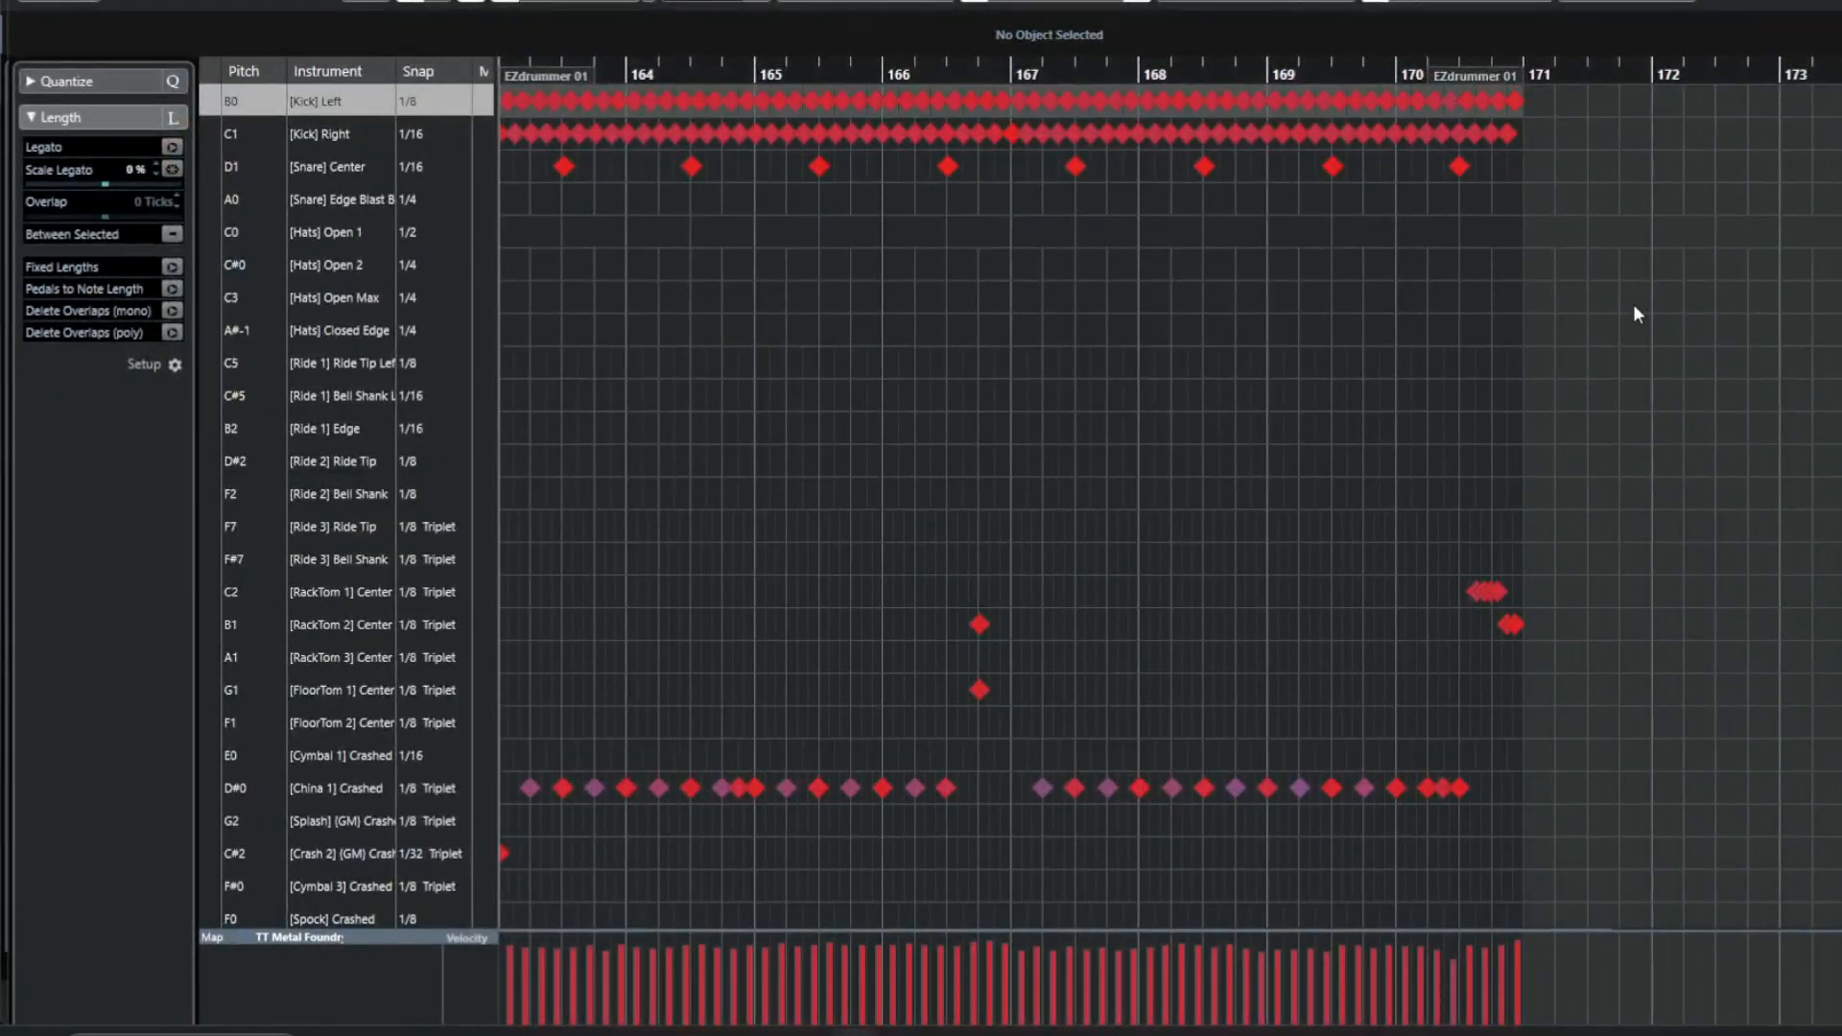
pyautogui.moveTo(1634, 297); pyautogui.dragTo(645, 98)
pyautogui.press('Delete')
pyautogui.moveTo(654, 382); pyautogui.dragTo(1838, 912)
pyautogui.press('Delete')
# Delete the remaining cymbal notes in the lower lanes of the pasted part.
pyautogui.scroll(-10, 875, 312)
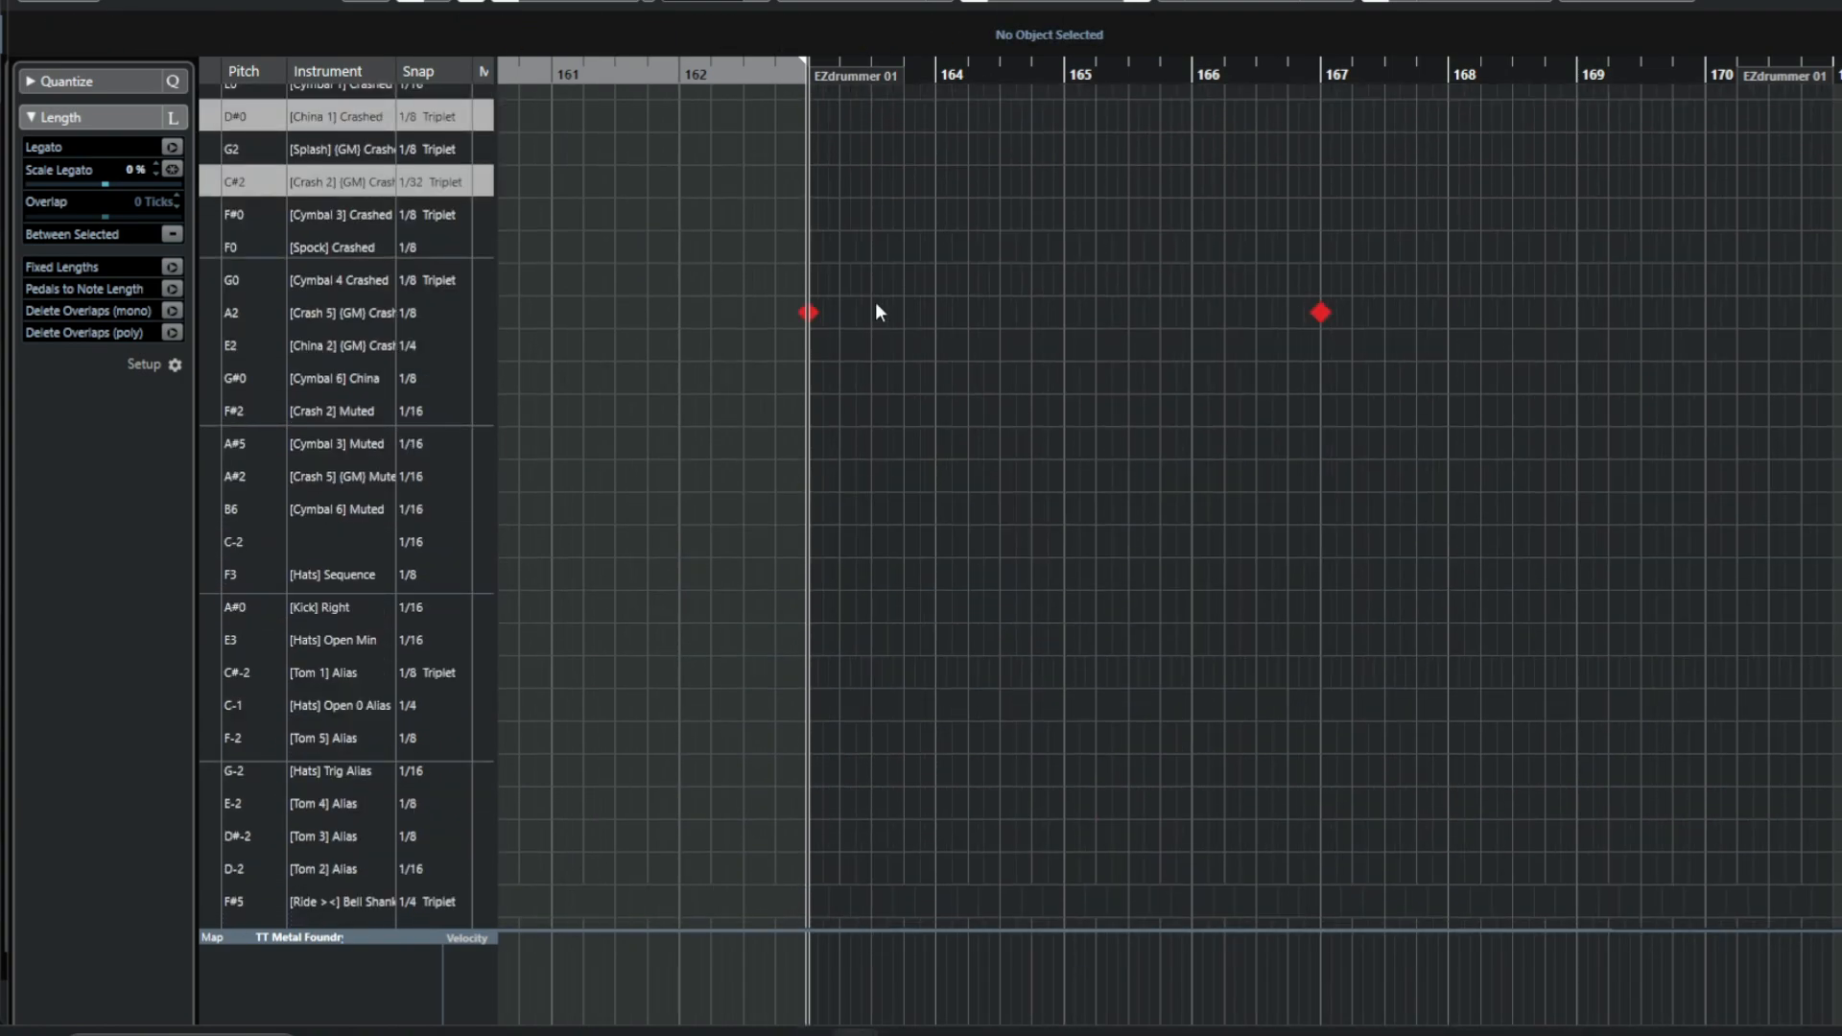
pyautogui.moveTo(719, 204); pyautogui.dragTo(1496, 443)
pyautogui.press('Delete')
pyautogui.scroll(-10, 1506, 451)
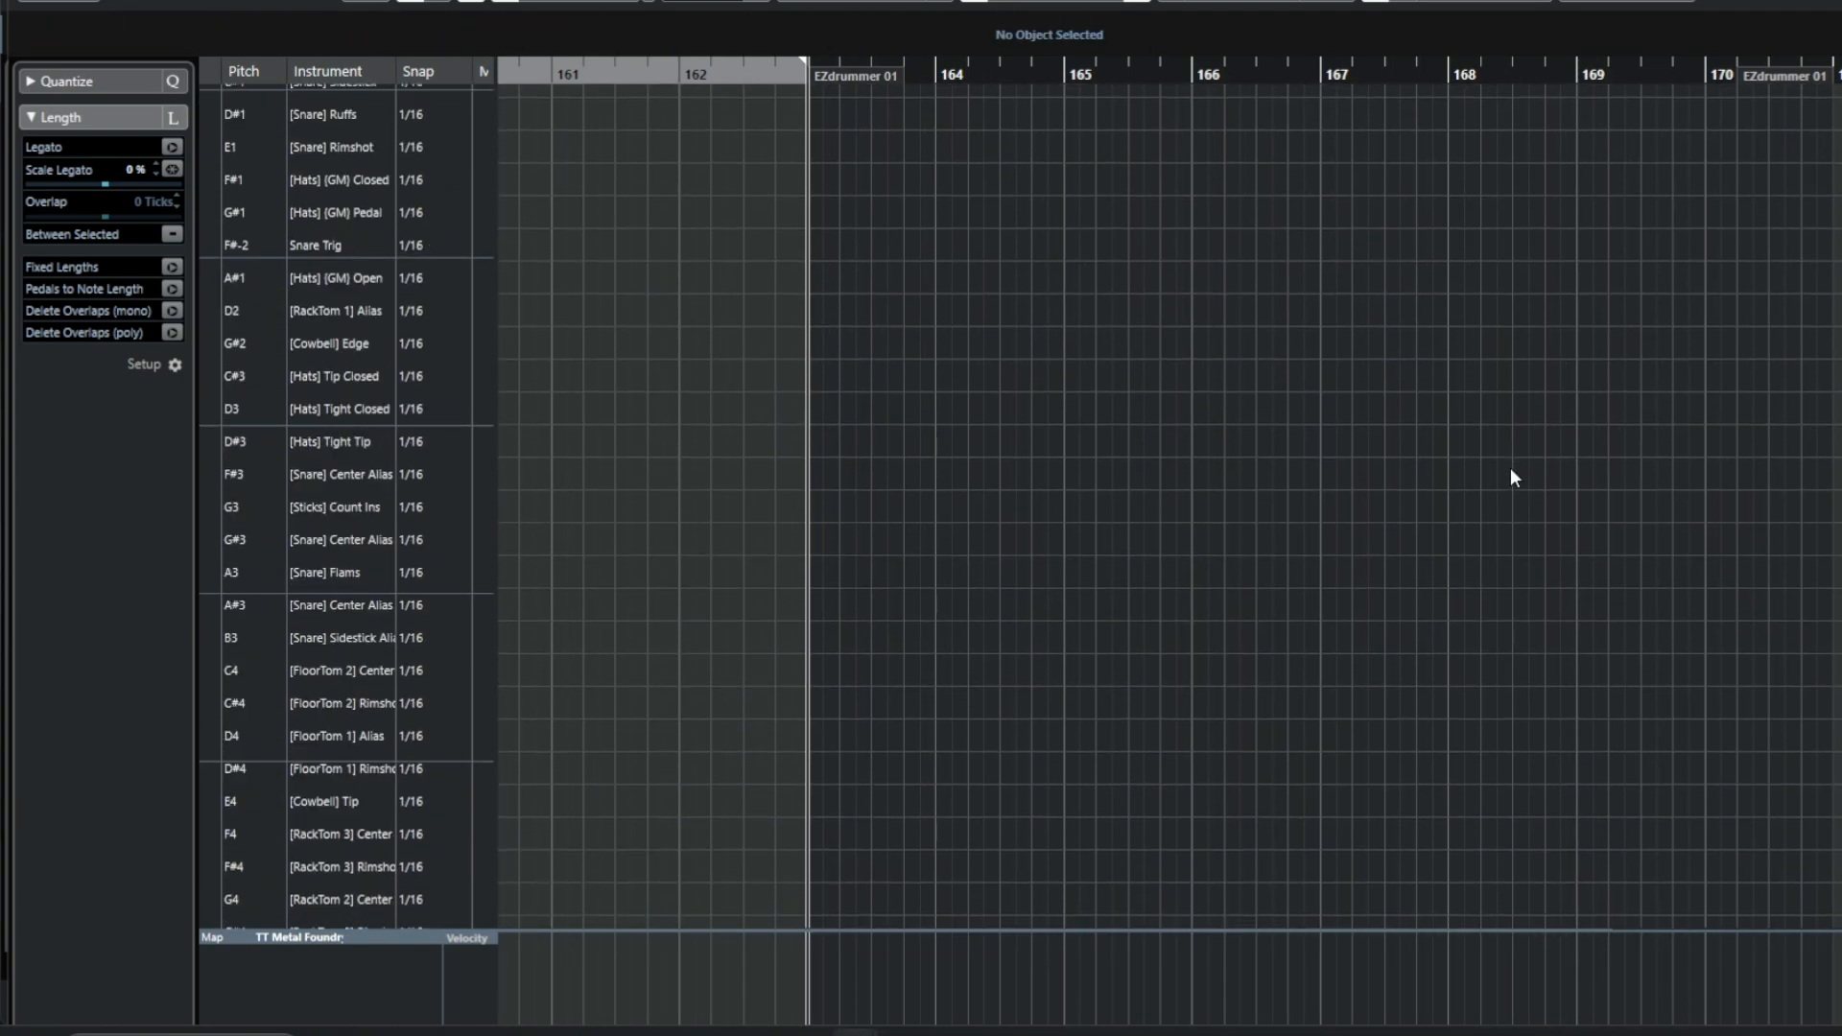
# Draw kick hits on the downbeats of bars 163 and 164 and a snare hit halfway through bar 163.
pyautogui.scroll(20, 1510, 468)
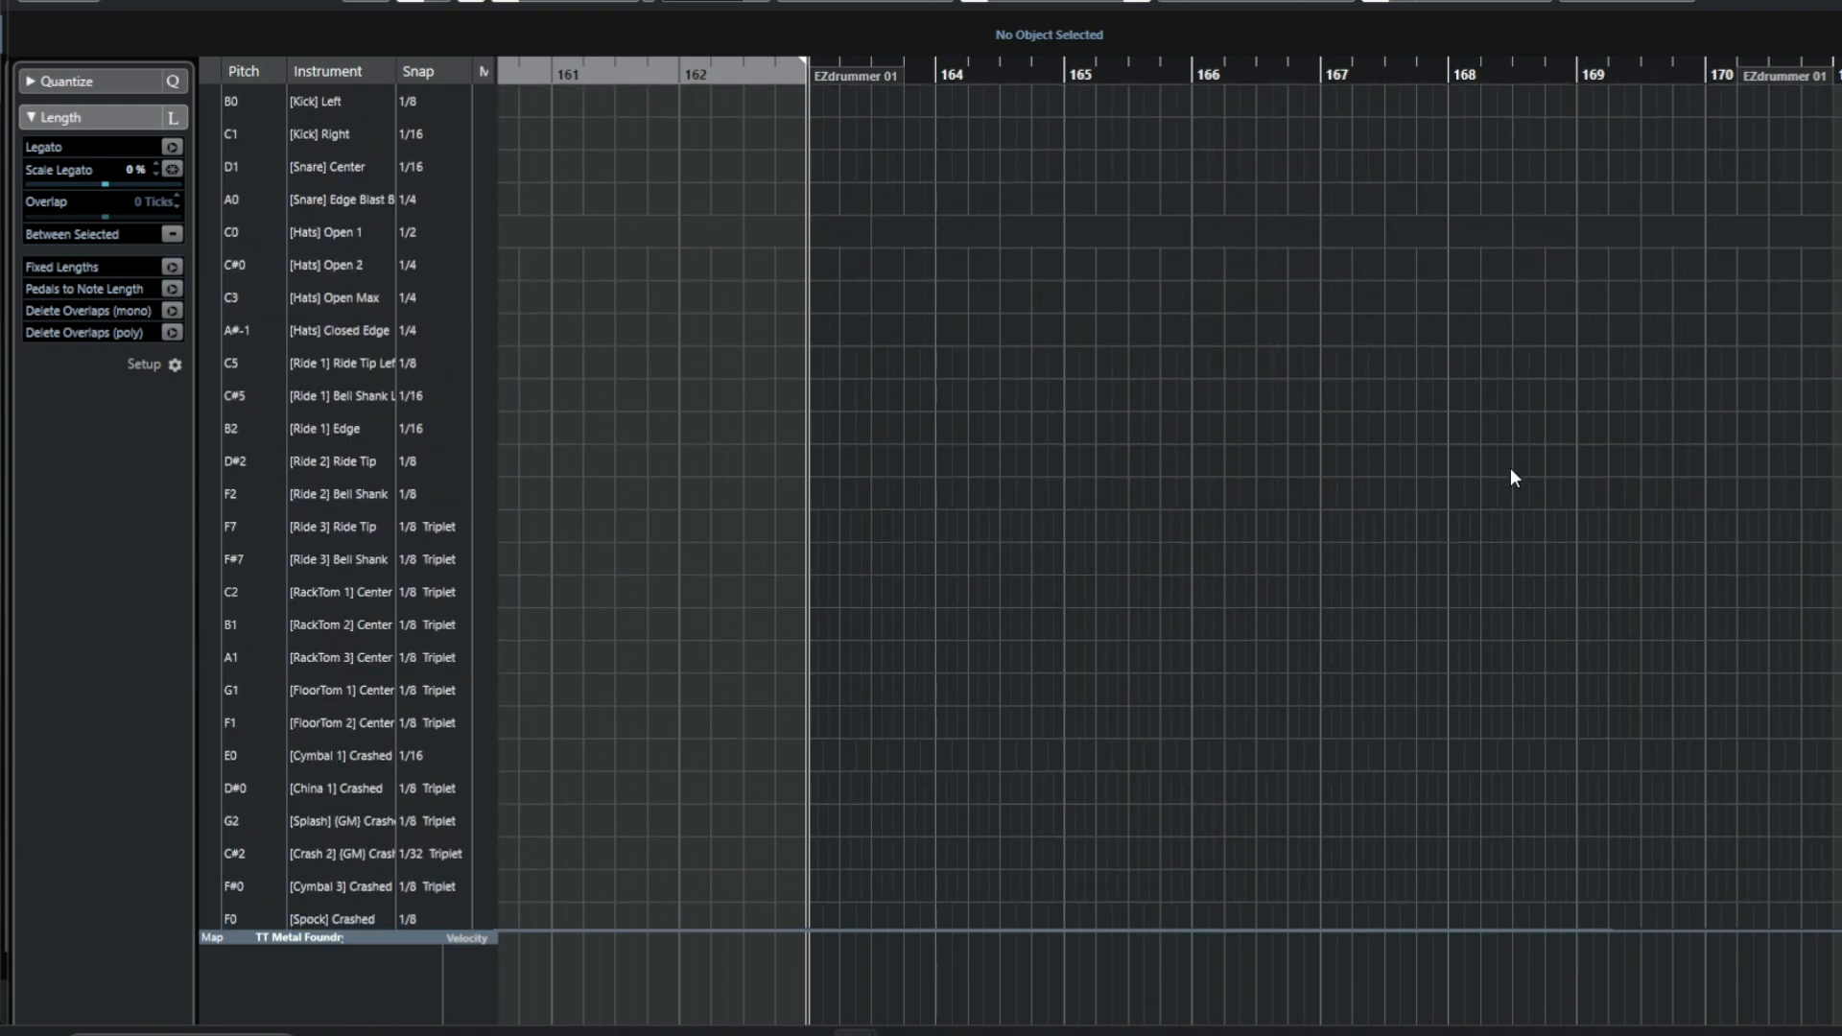
pyautogui.click(204, 102)
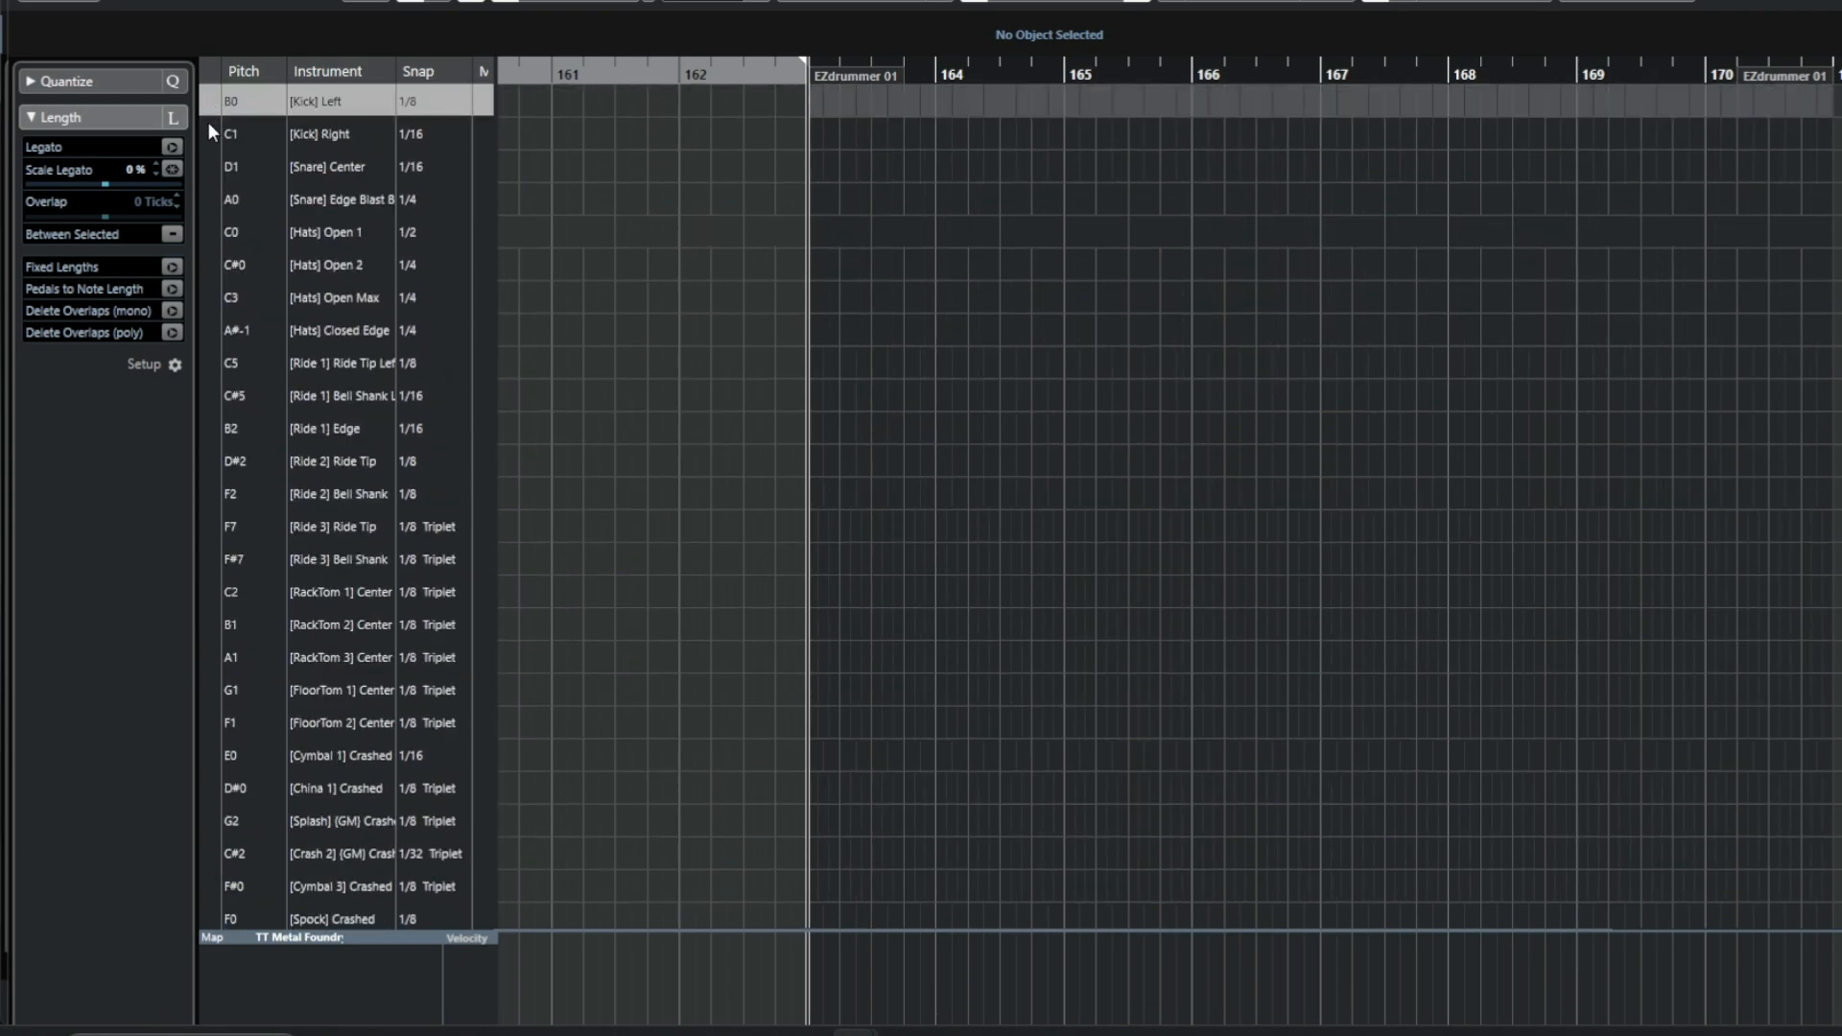
pyautogui.click(208, 128)
pyautogui.click(204, 160)
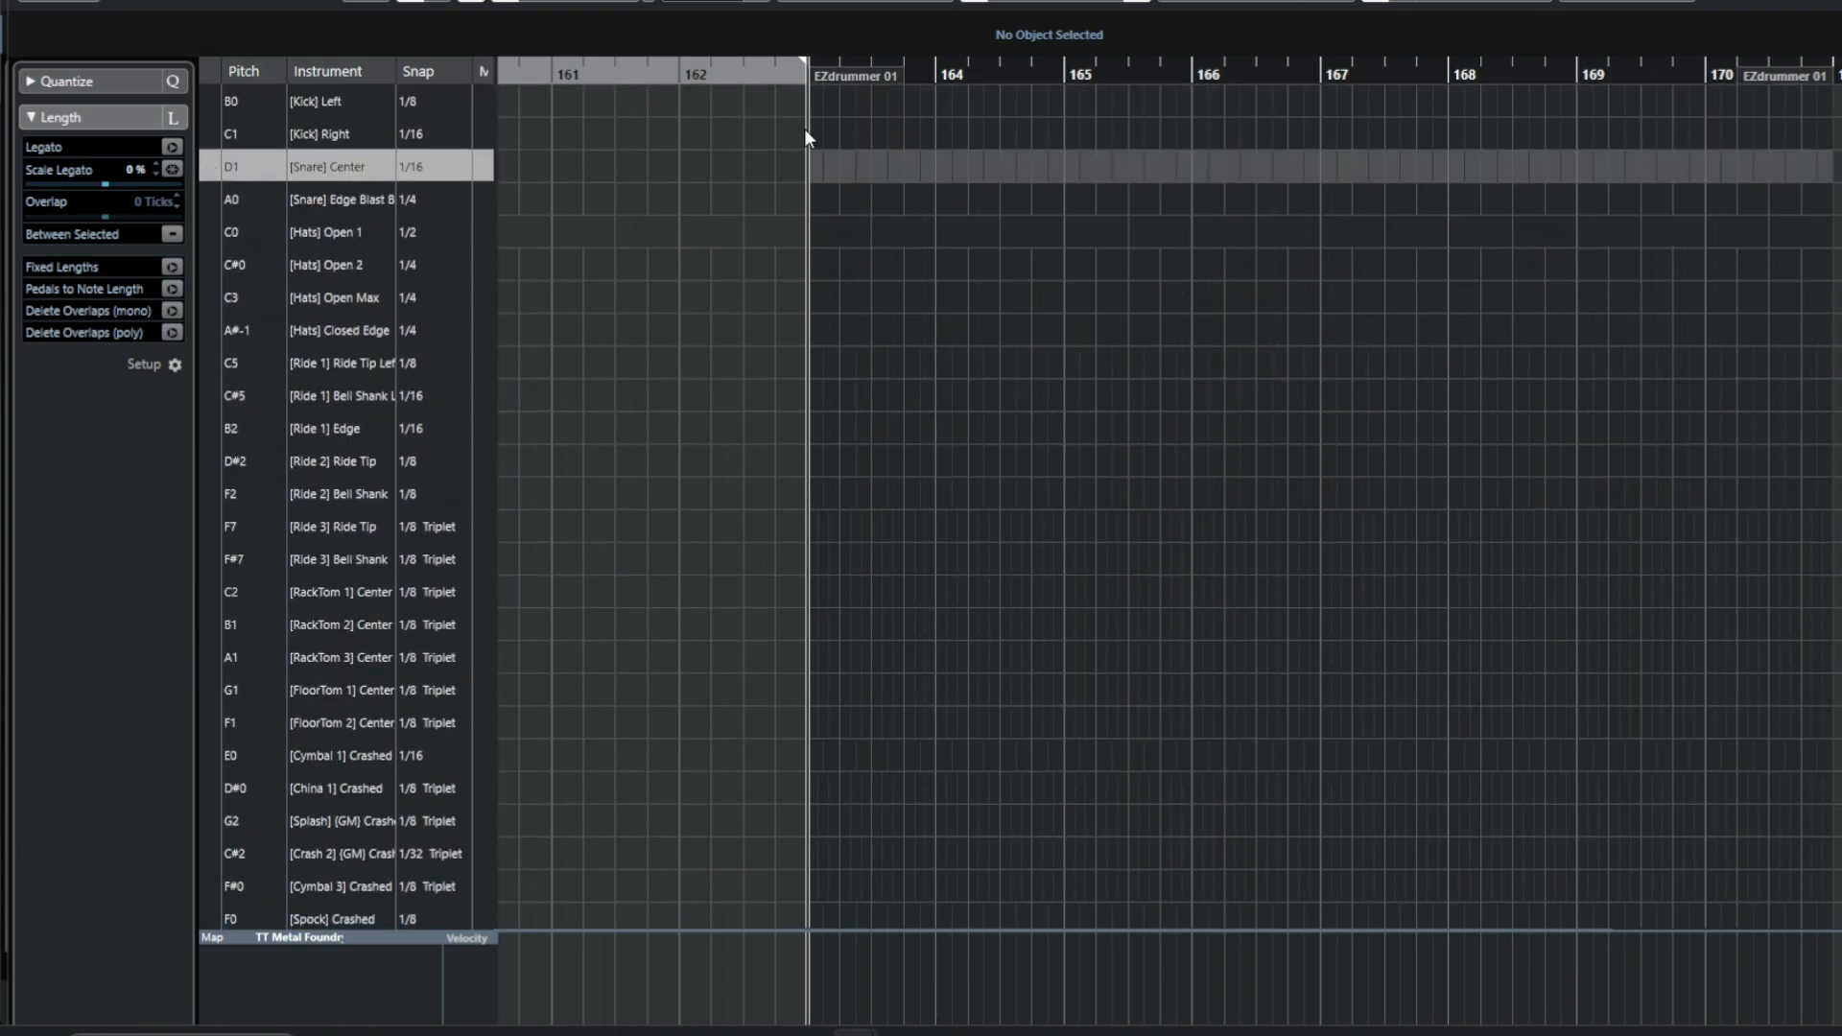
pyautogui.rightClick(875, 195)
pyautogui.click(910, 201)
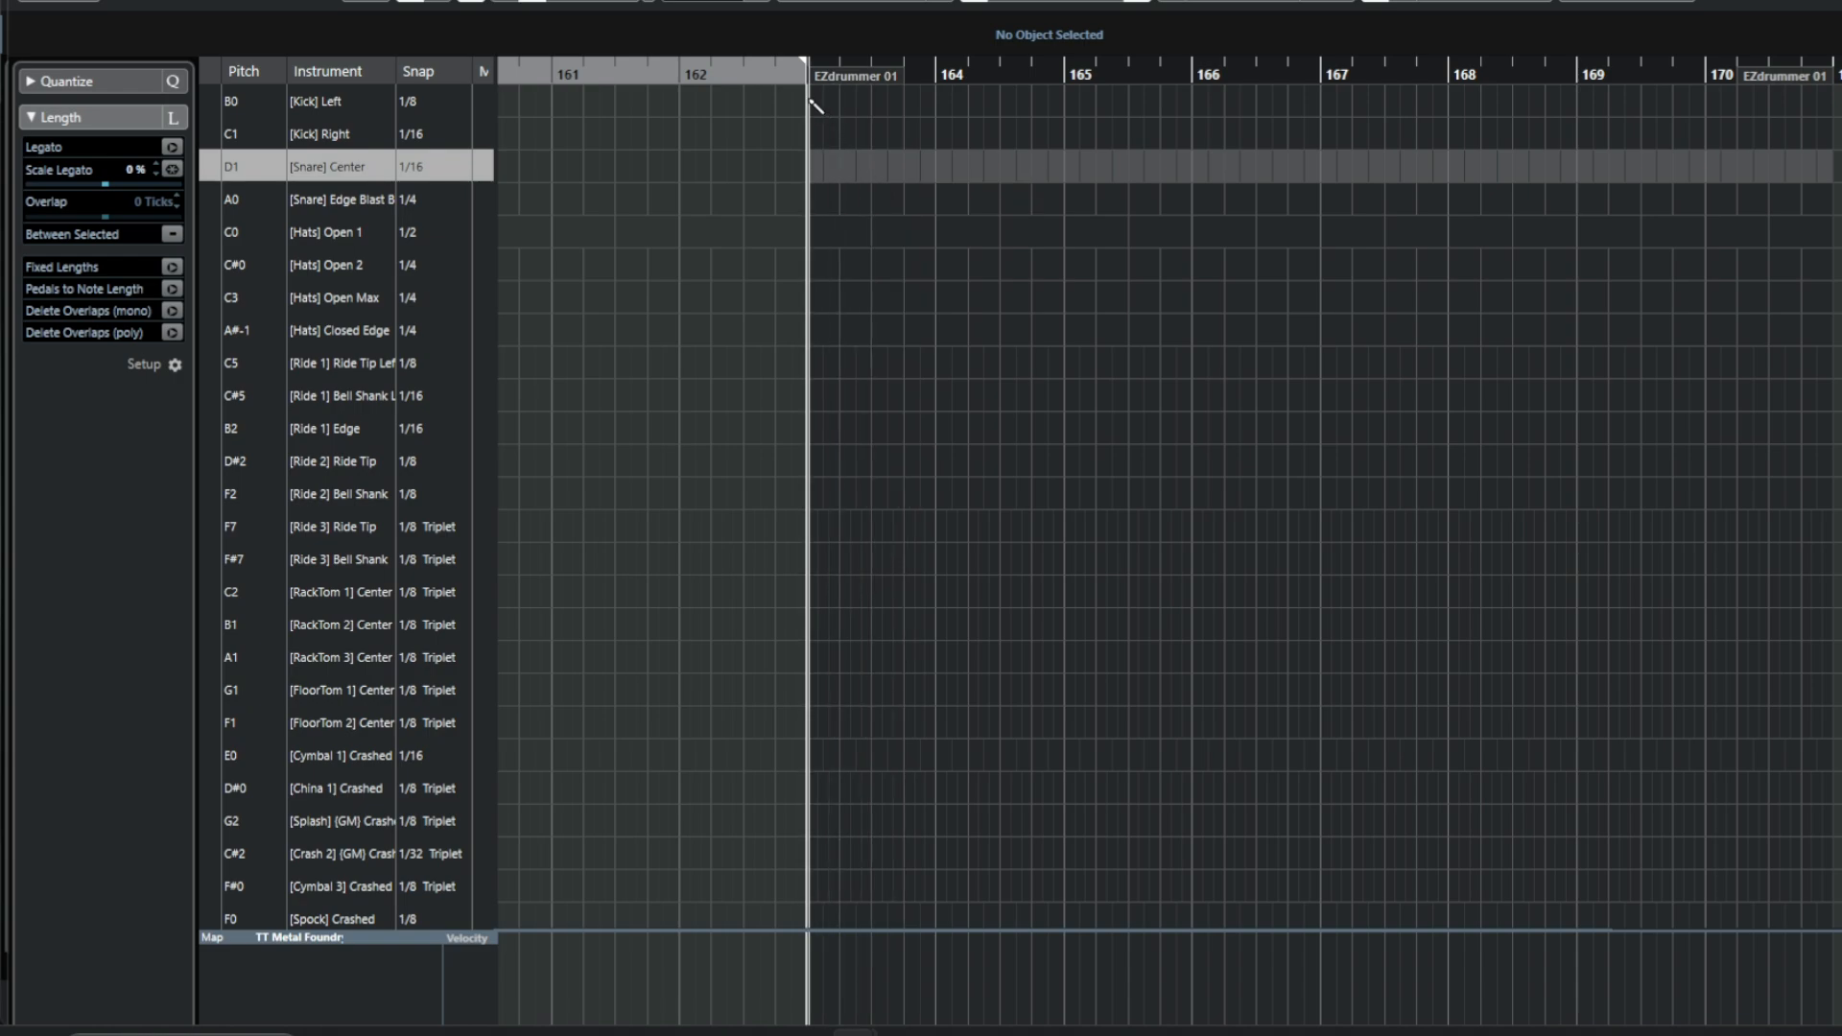
pyautogui.click(810, 101)
pyautogui.click(872, 133)
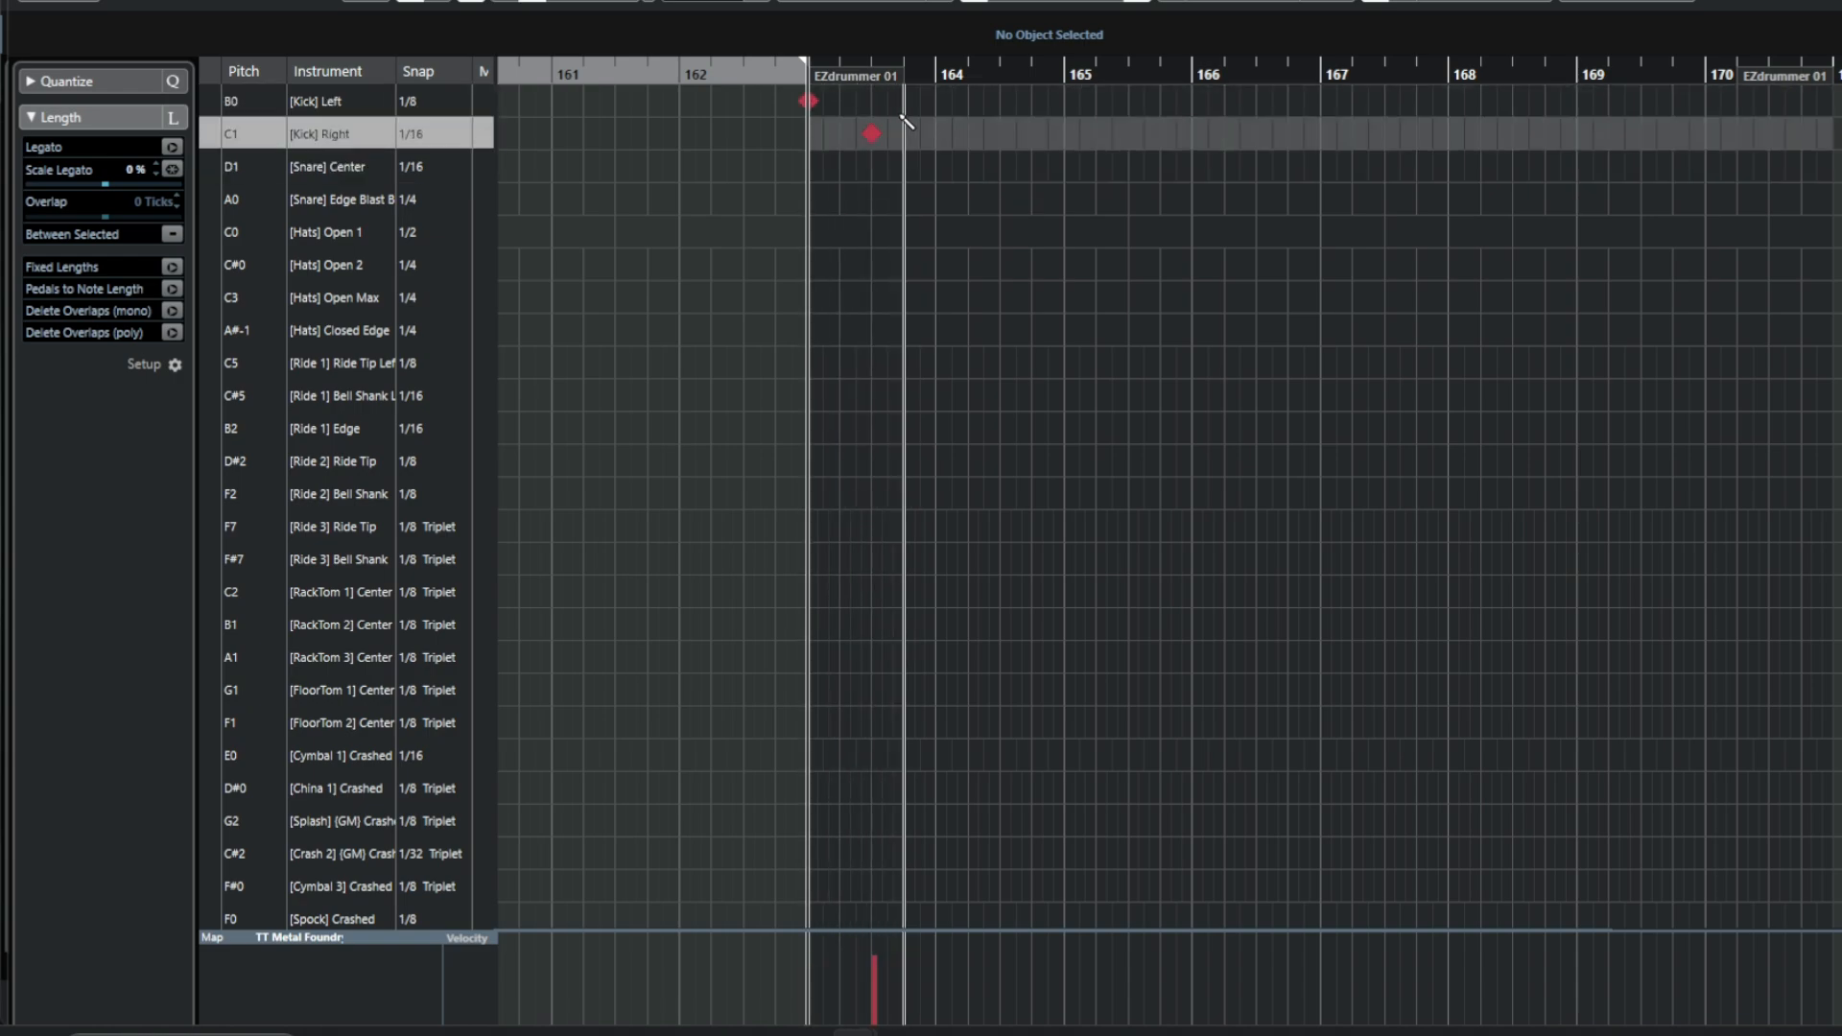
pyautogui.click(875, 137)
pyautogui.click(871, 166)
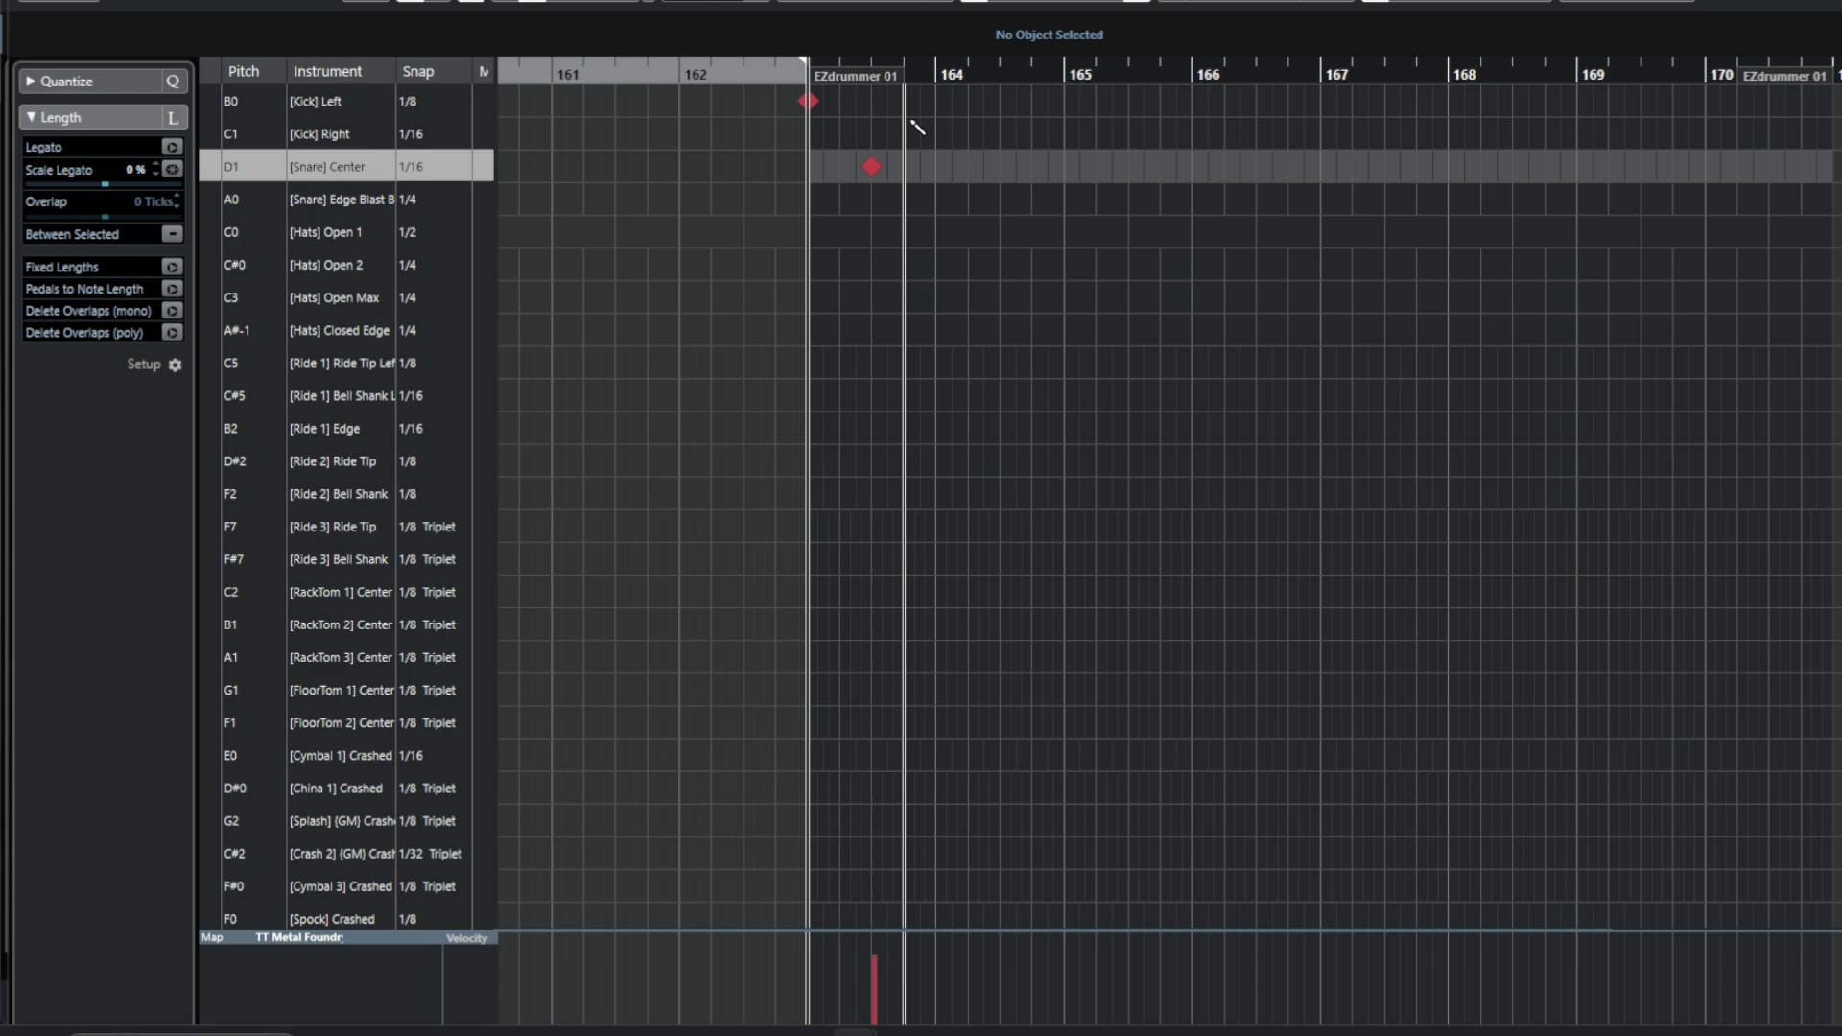
pyautogui.click(936, 101)
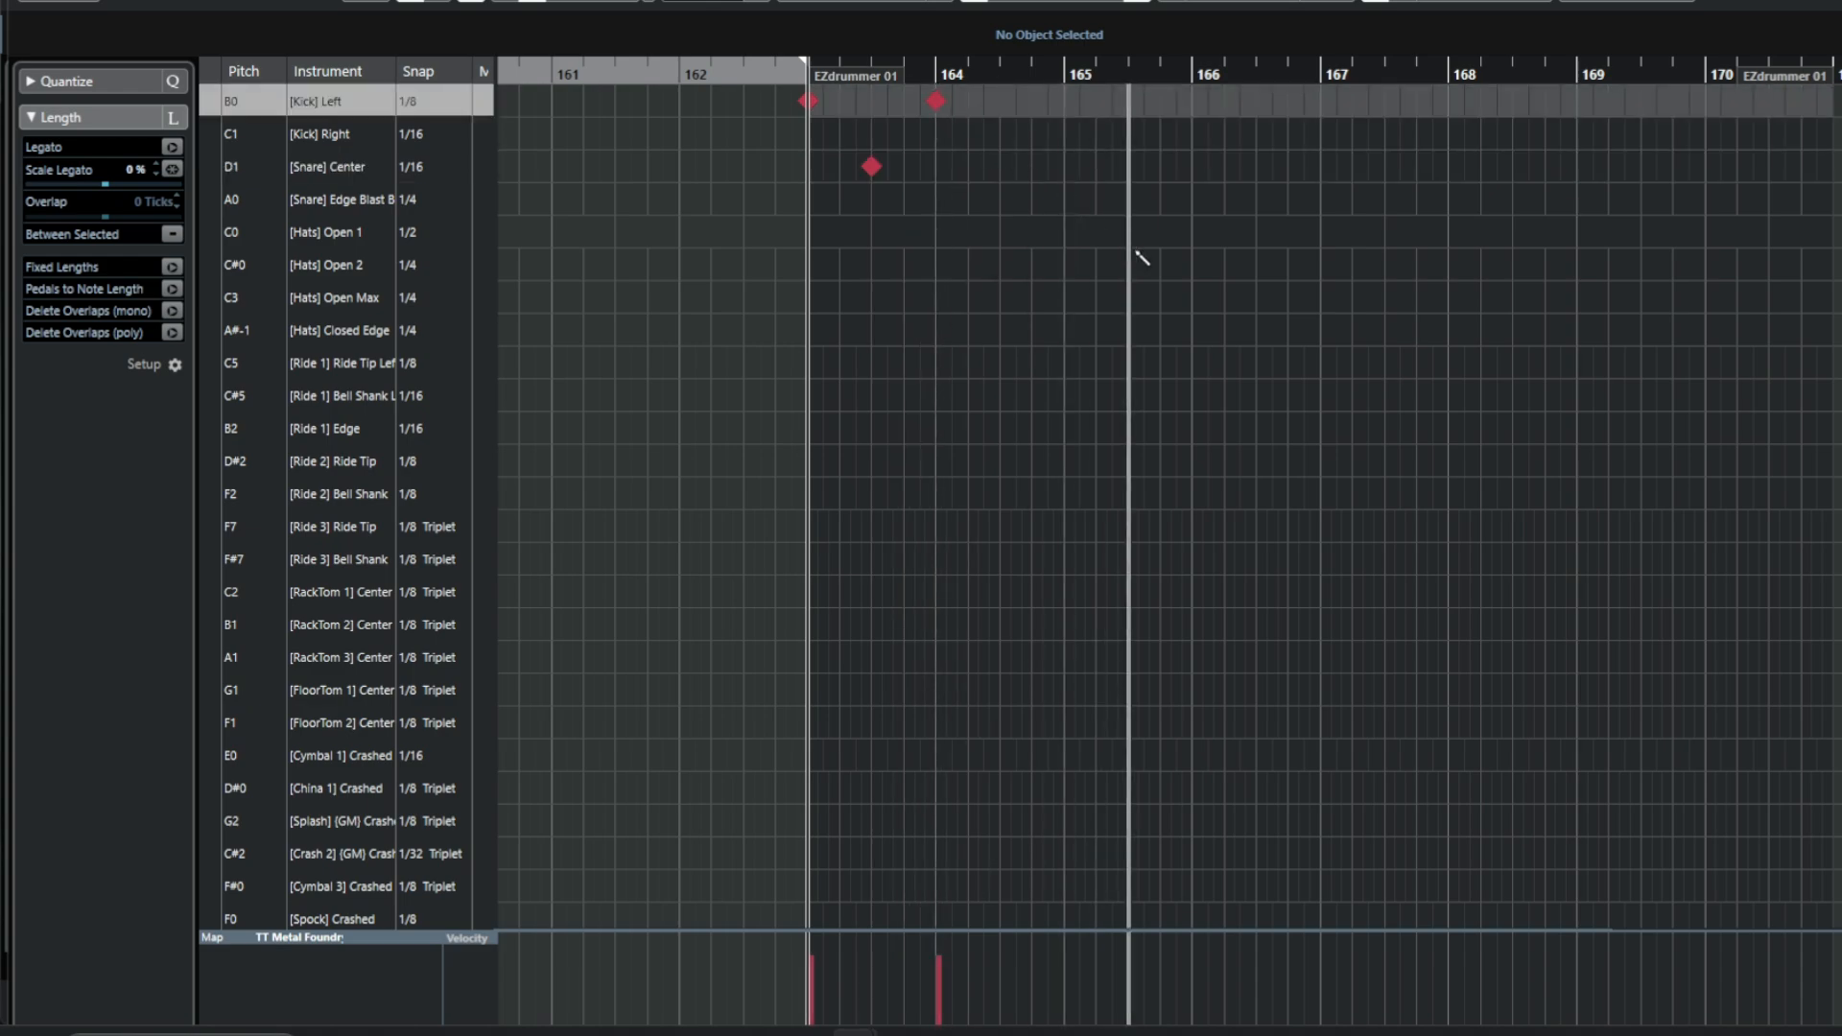
pyautogui.press('space')
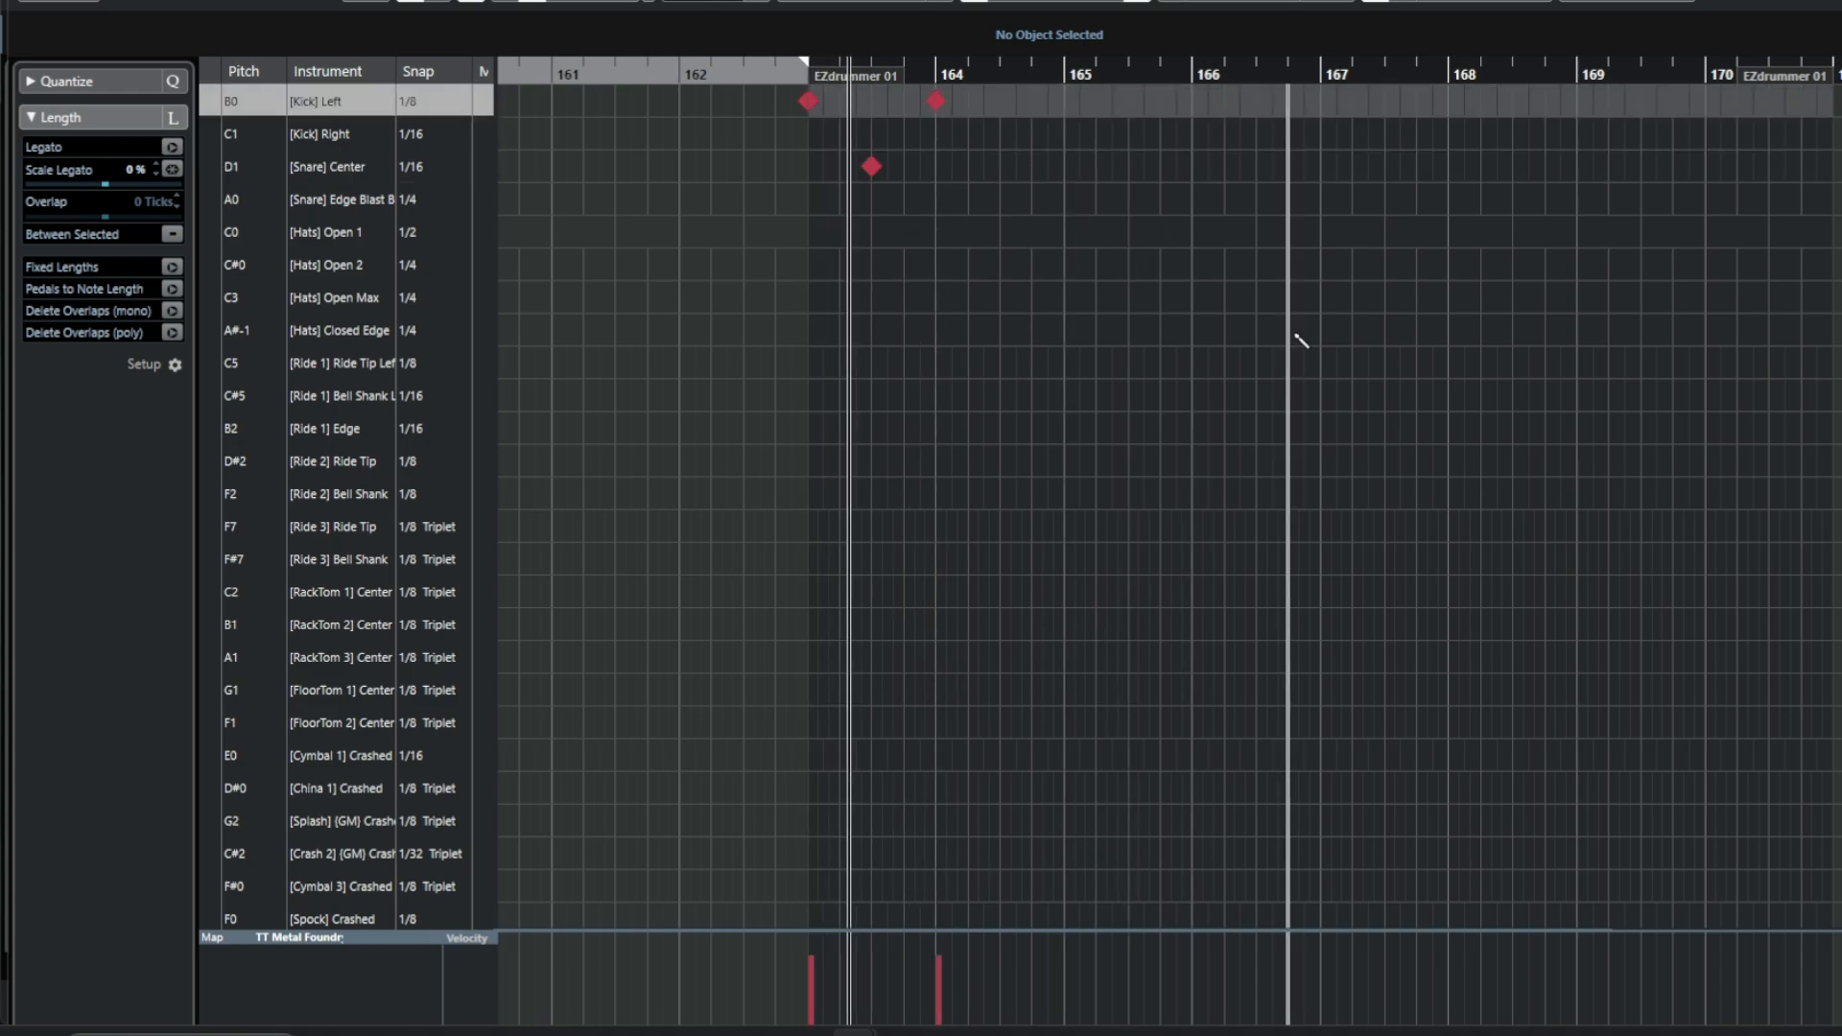
pyautogui.press('space')
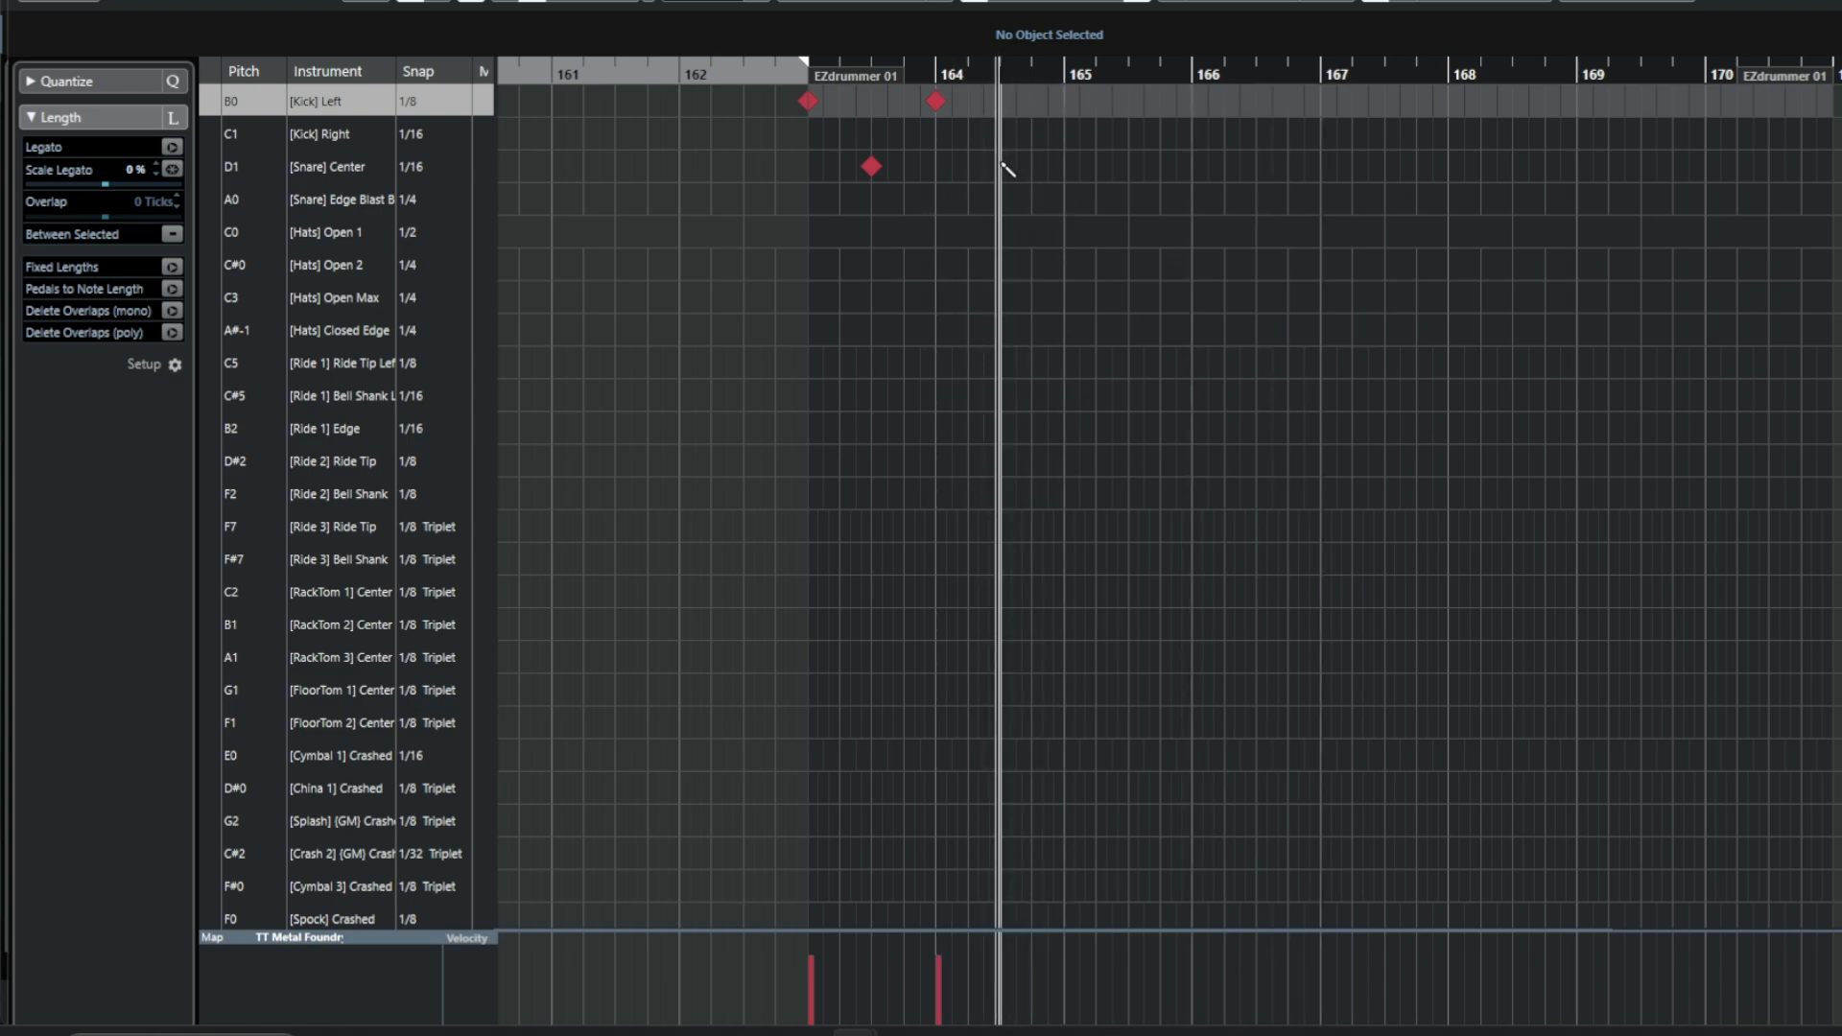
# Continue the pattern with a kick on each bar's downbeat and a snare halfway through each bar up to bar 170.
pyautogui.click(1001, 166)
pyautogui.click(1065, 101)
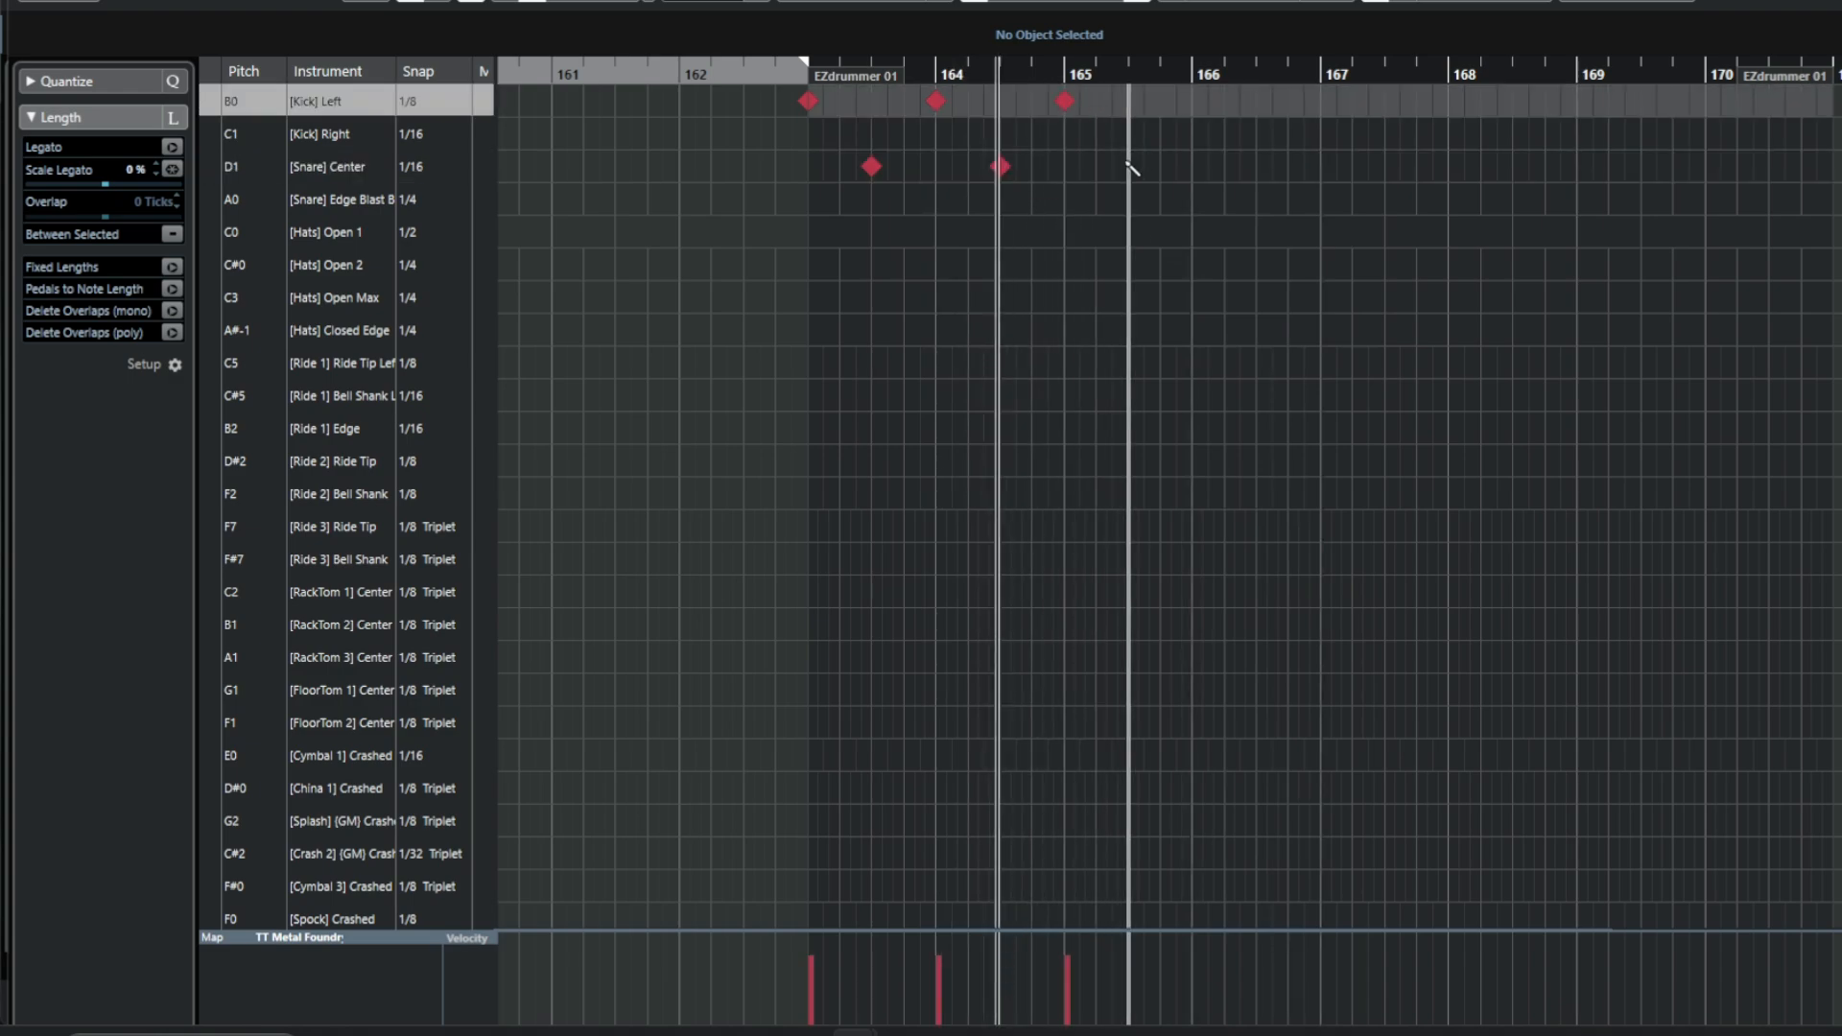
pyautogui.click(1128, 166)
pyautogui.click(1193, 100)
pyautogui.click(1256, 166)
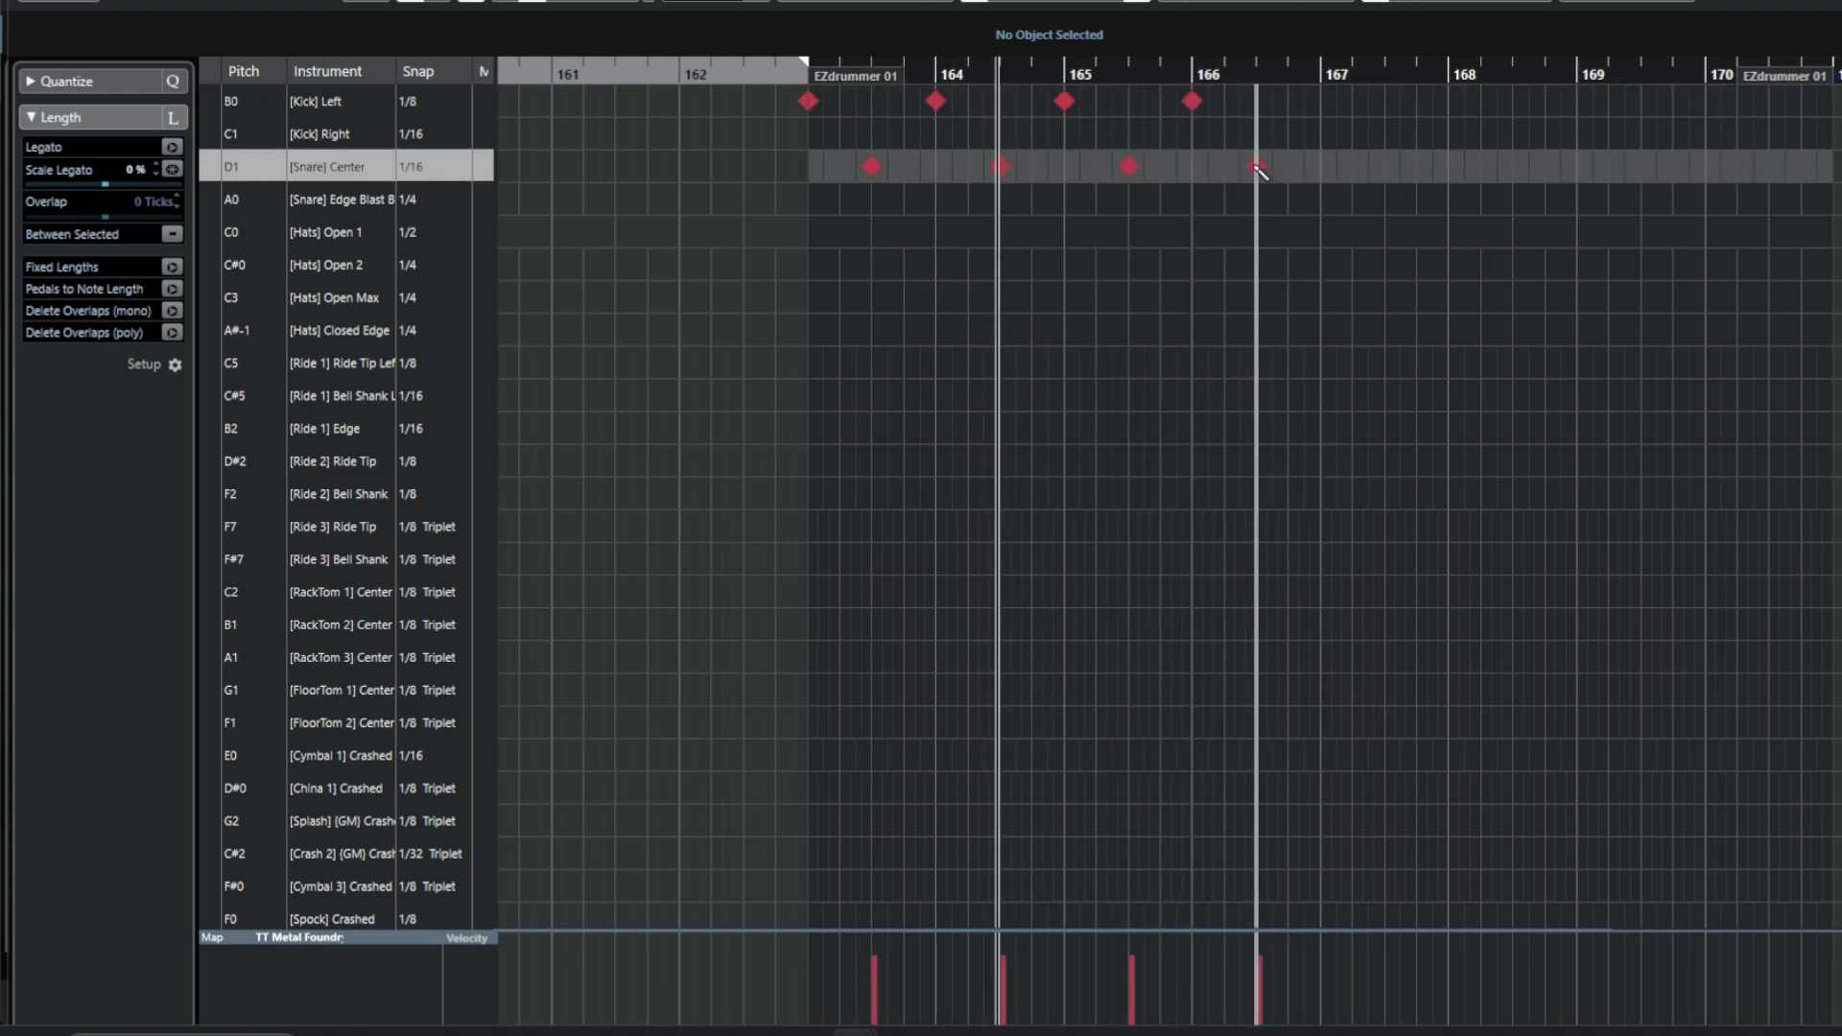
pyautogui.click(1321, 101)
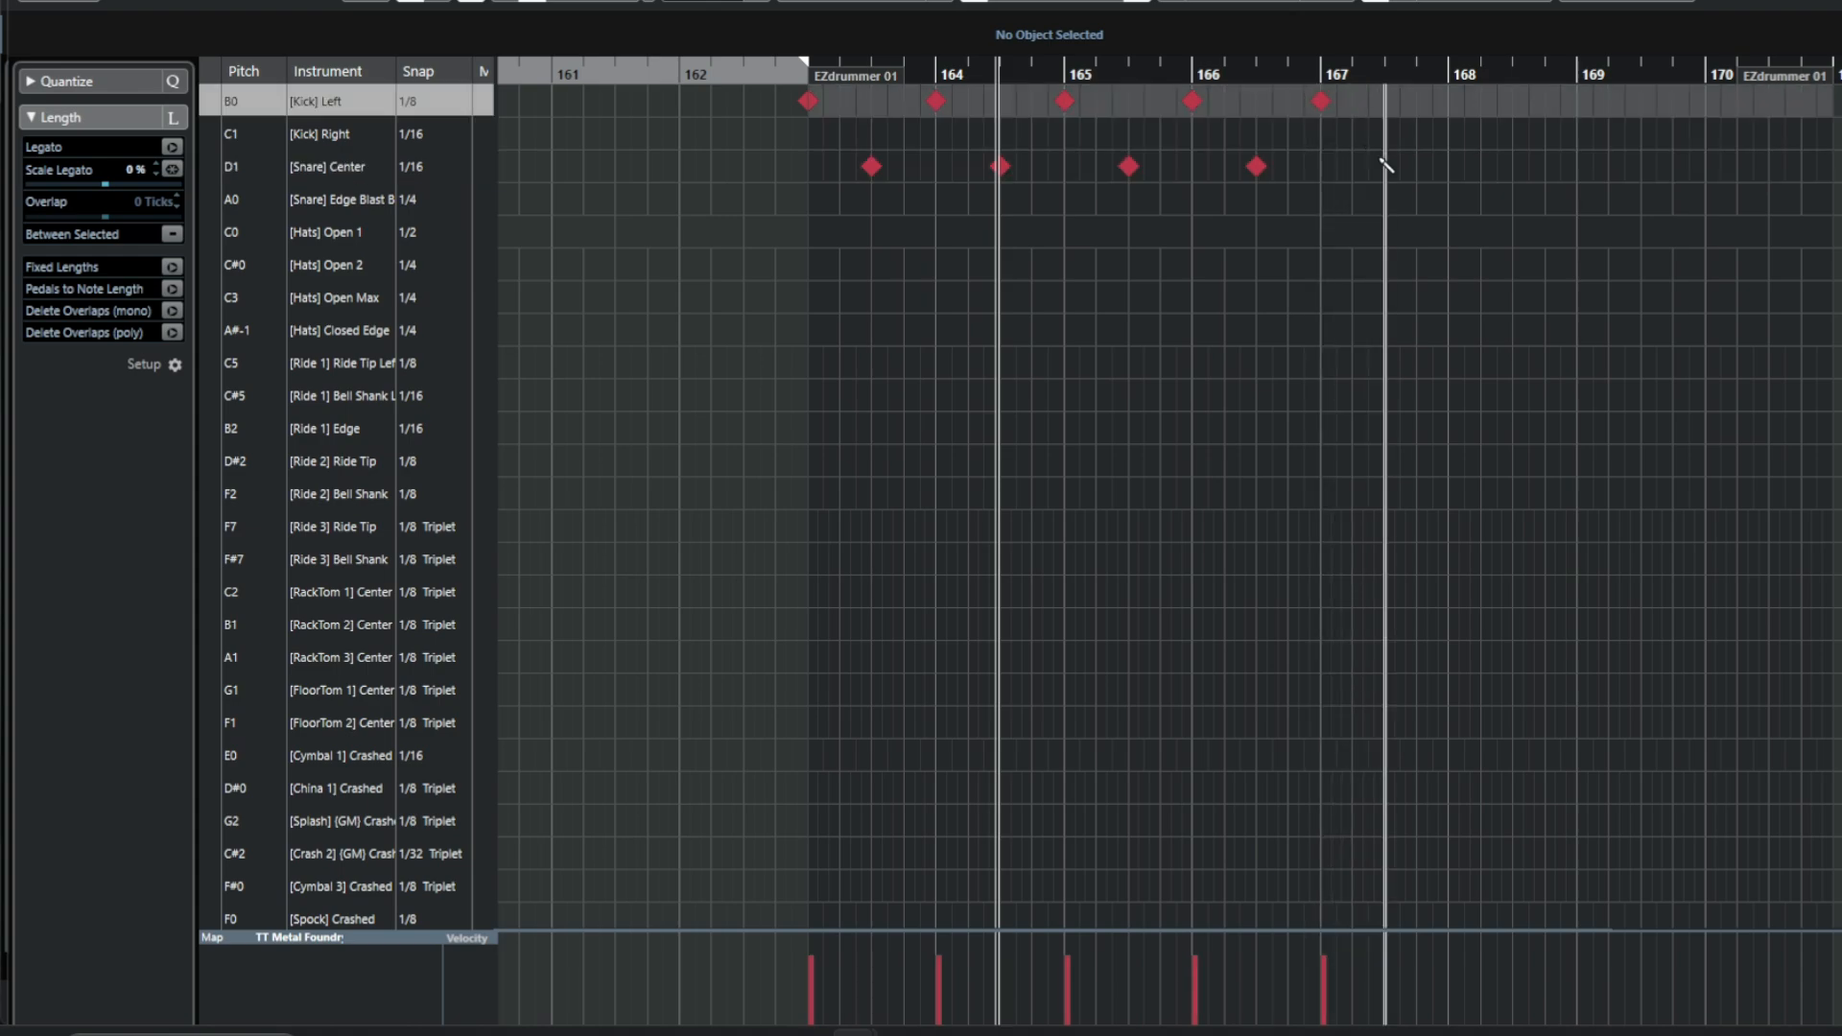
pyautogui.click(1385, 166)
pyautogui.click(1450, 102)
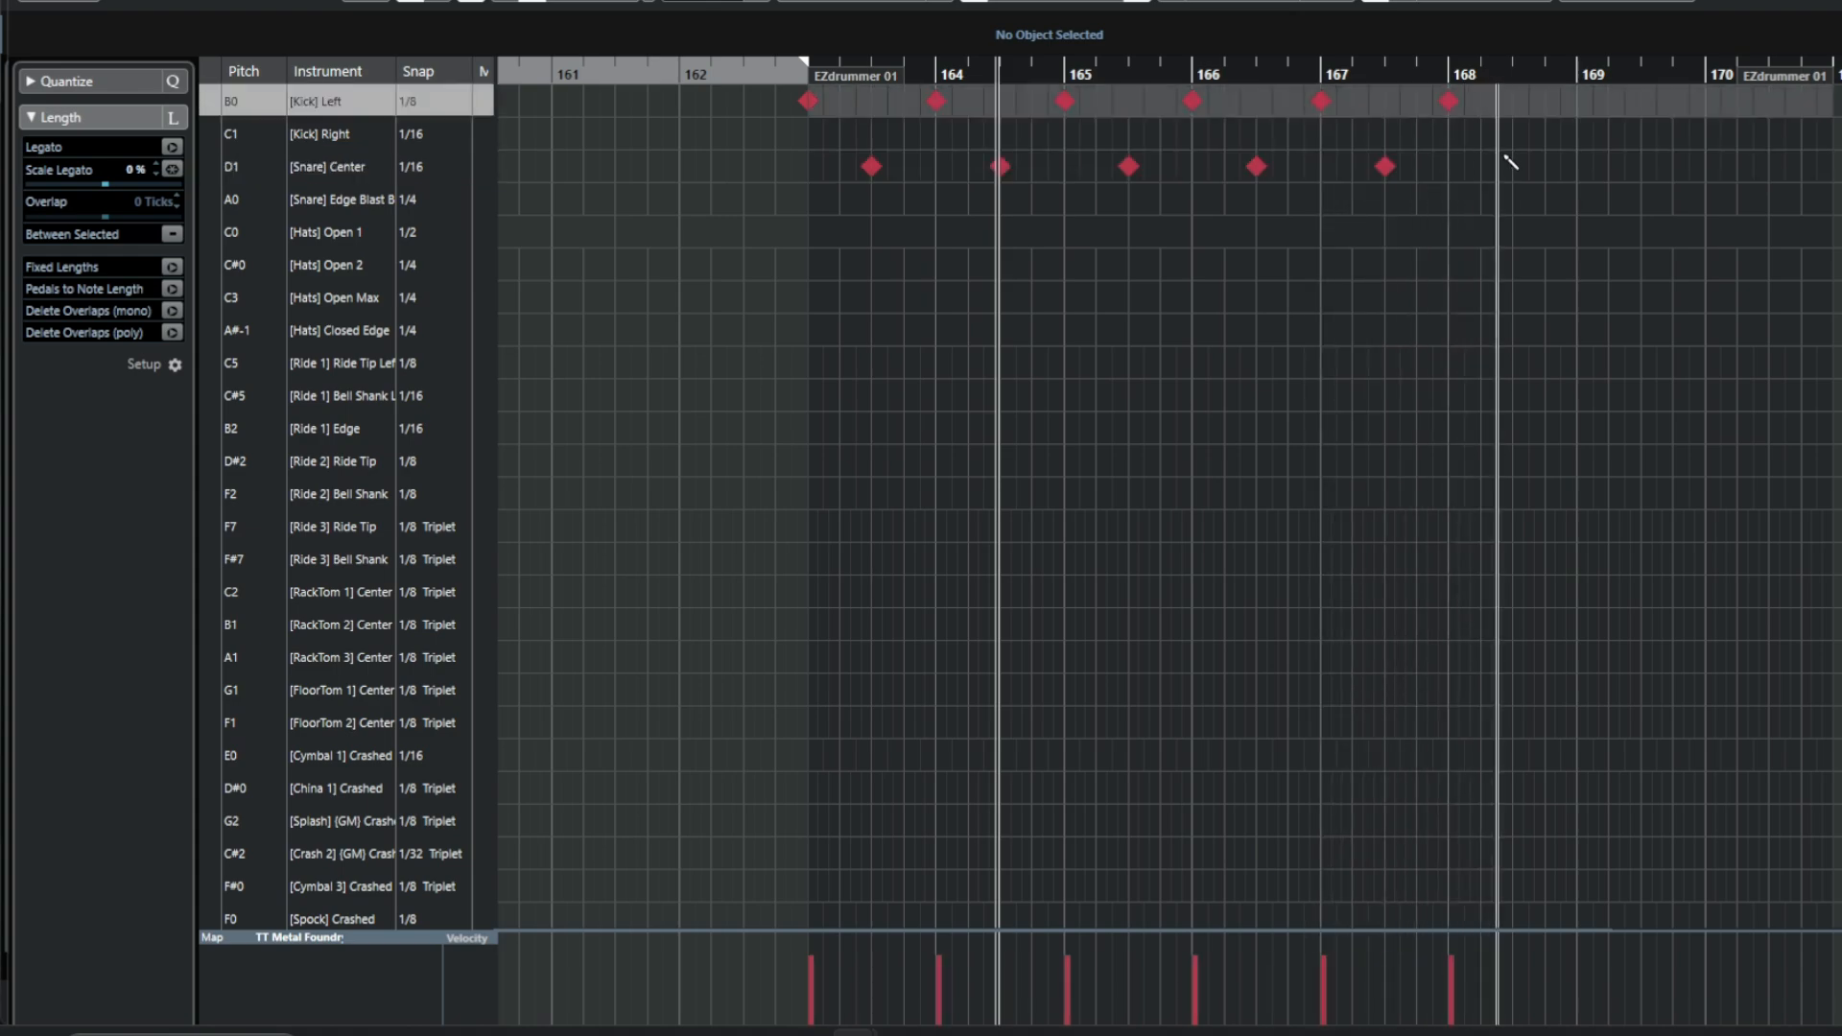
pyautogui.click(1513, 166)
pyautogui.click(1578, 102)
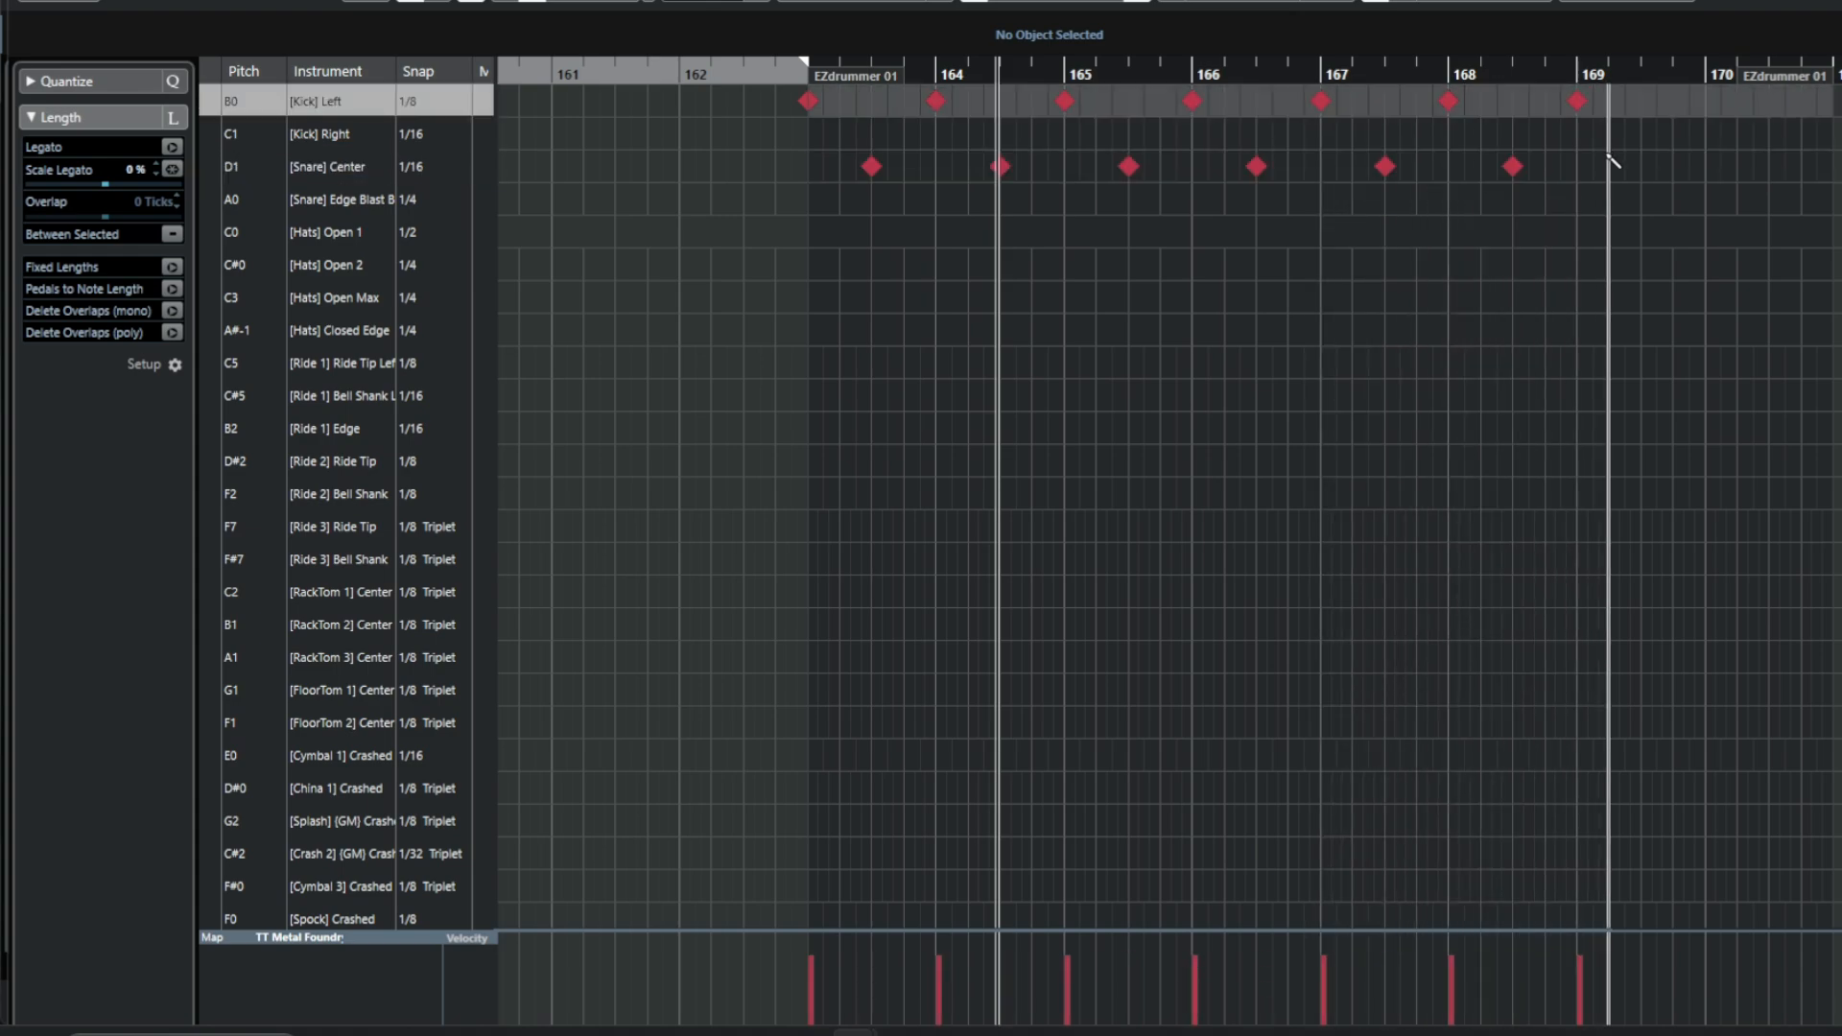
pyautogui.click(1642, 166)
pyautogui.click(1706, 102)
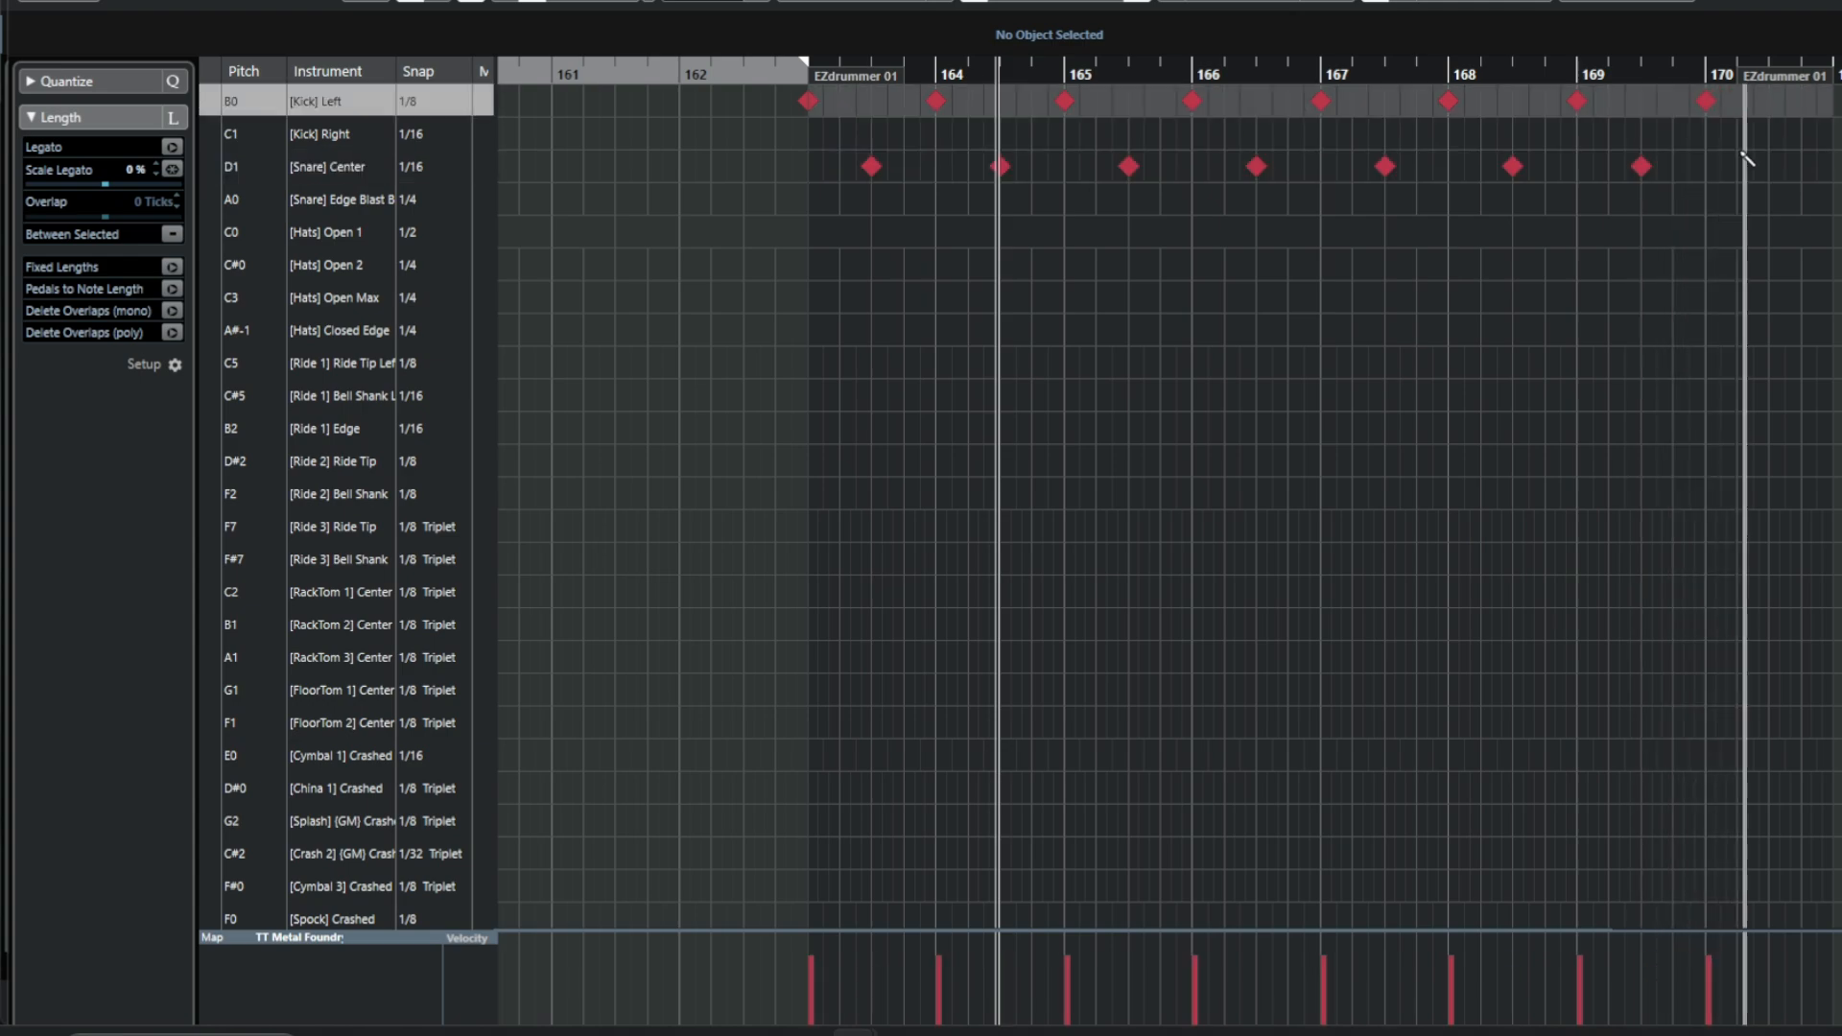
pyautogui.click(1770, 166)
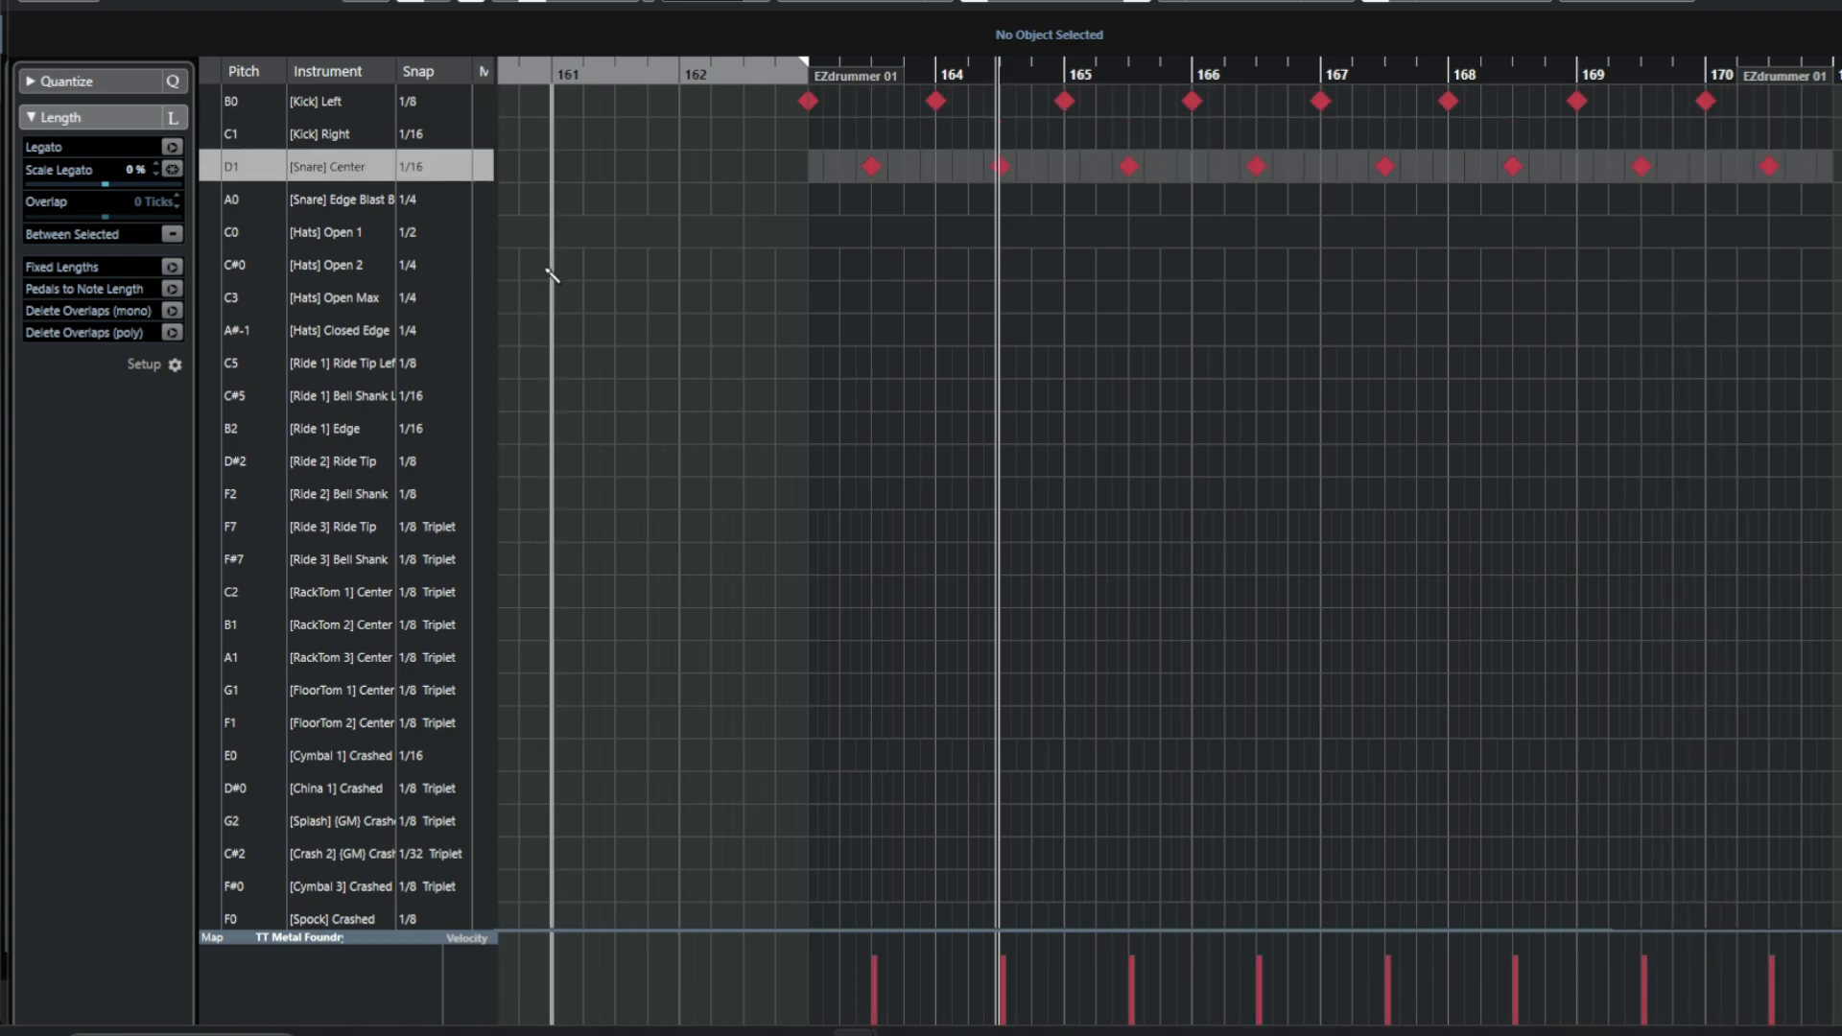
# Fill the Kick Left lane with eighth-note hits from bar 163 to the end of the part.
pyautogui.press('KP_2')
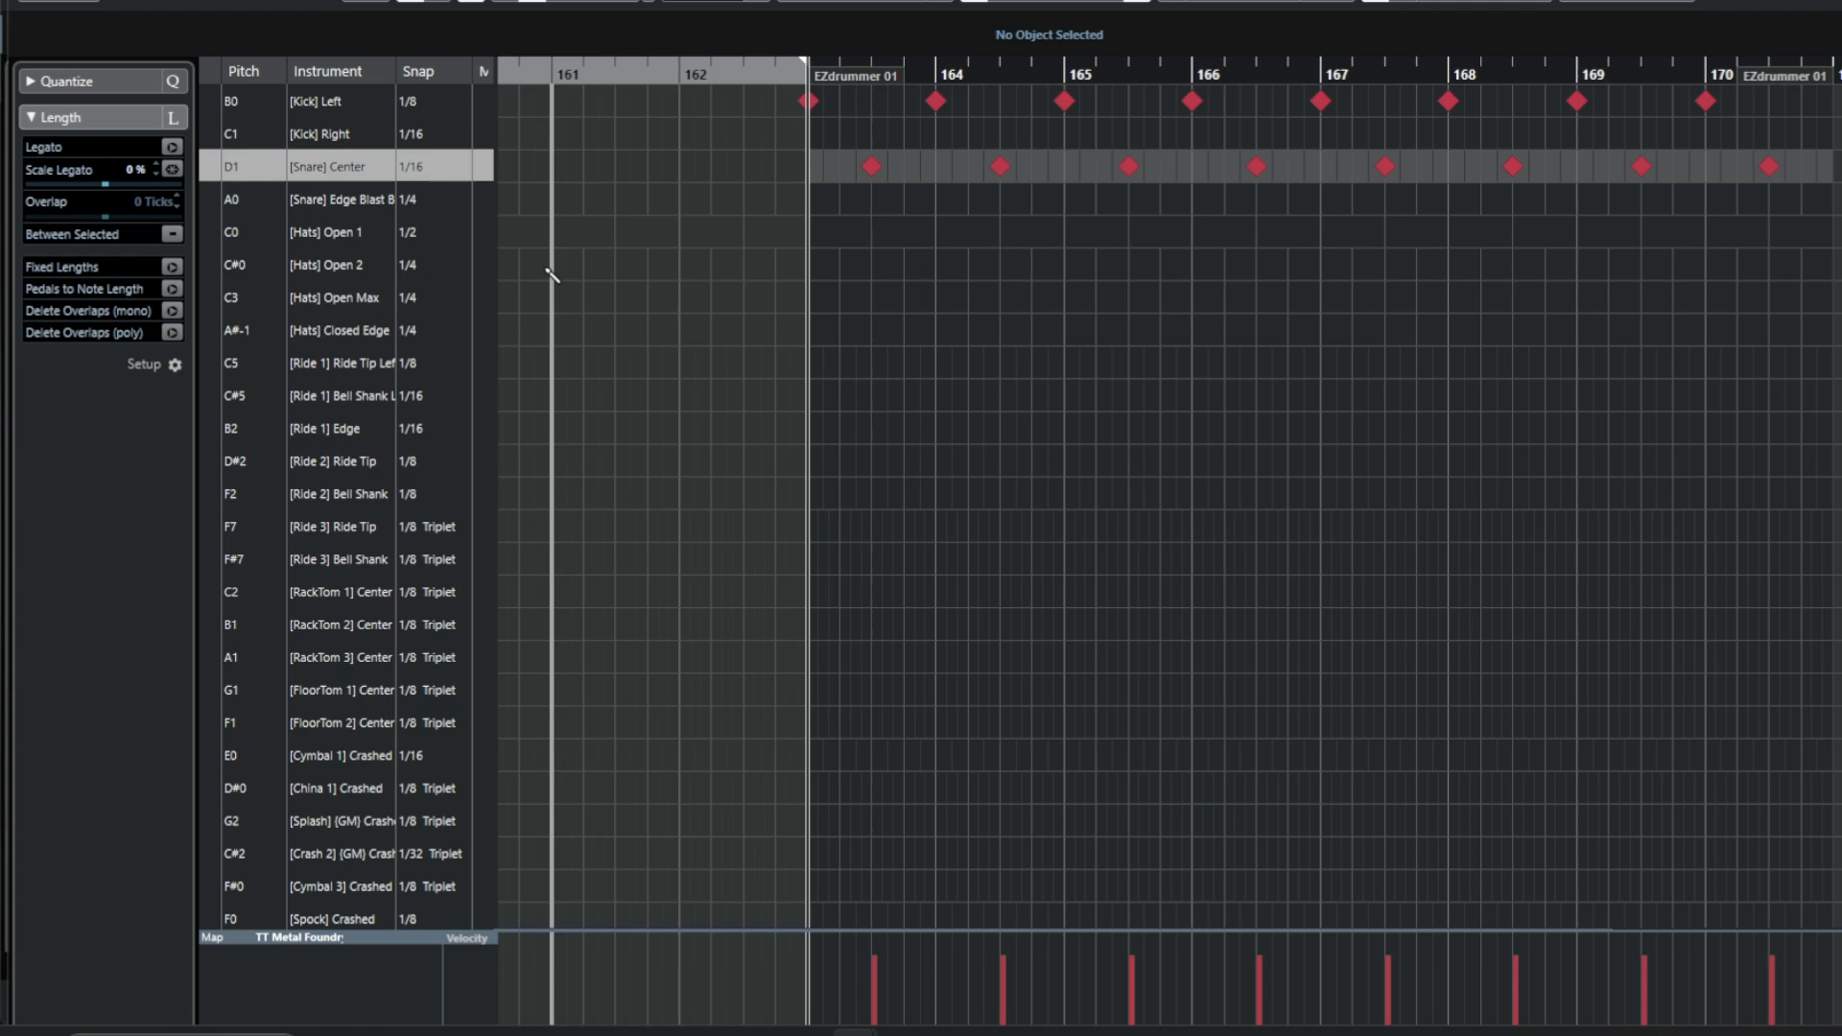
pyautogui.press('space')
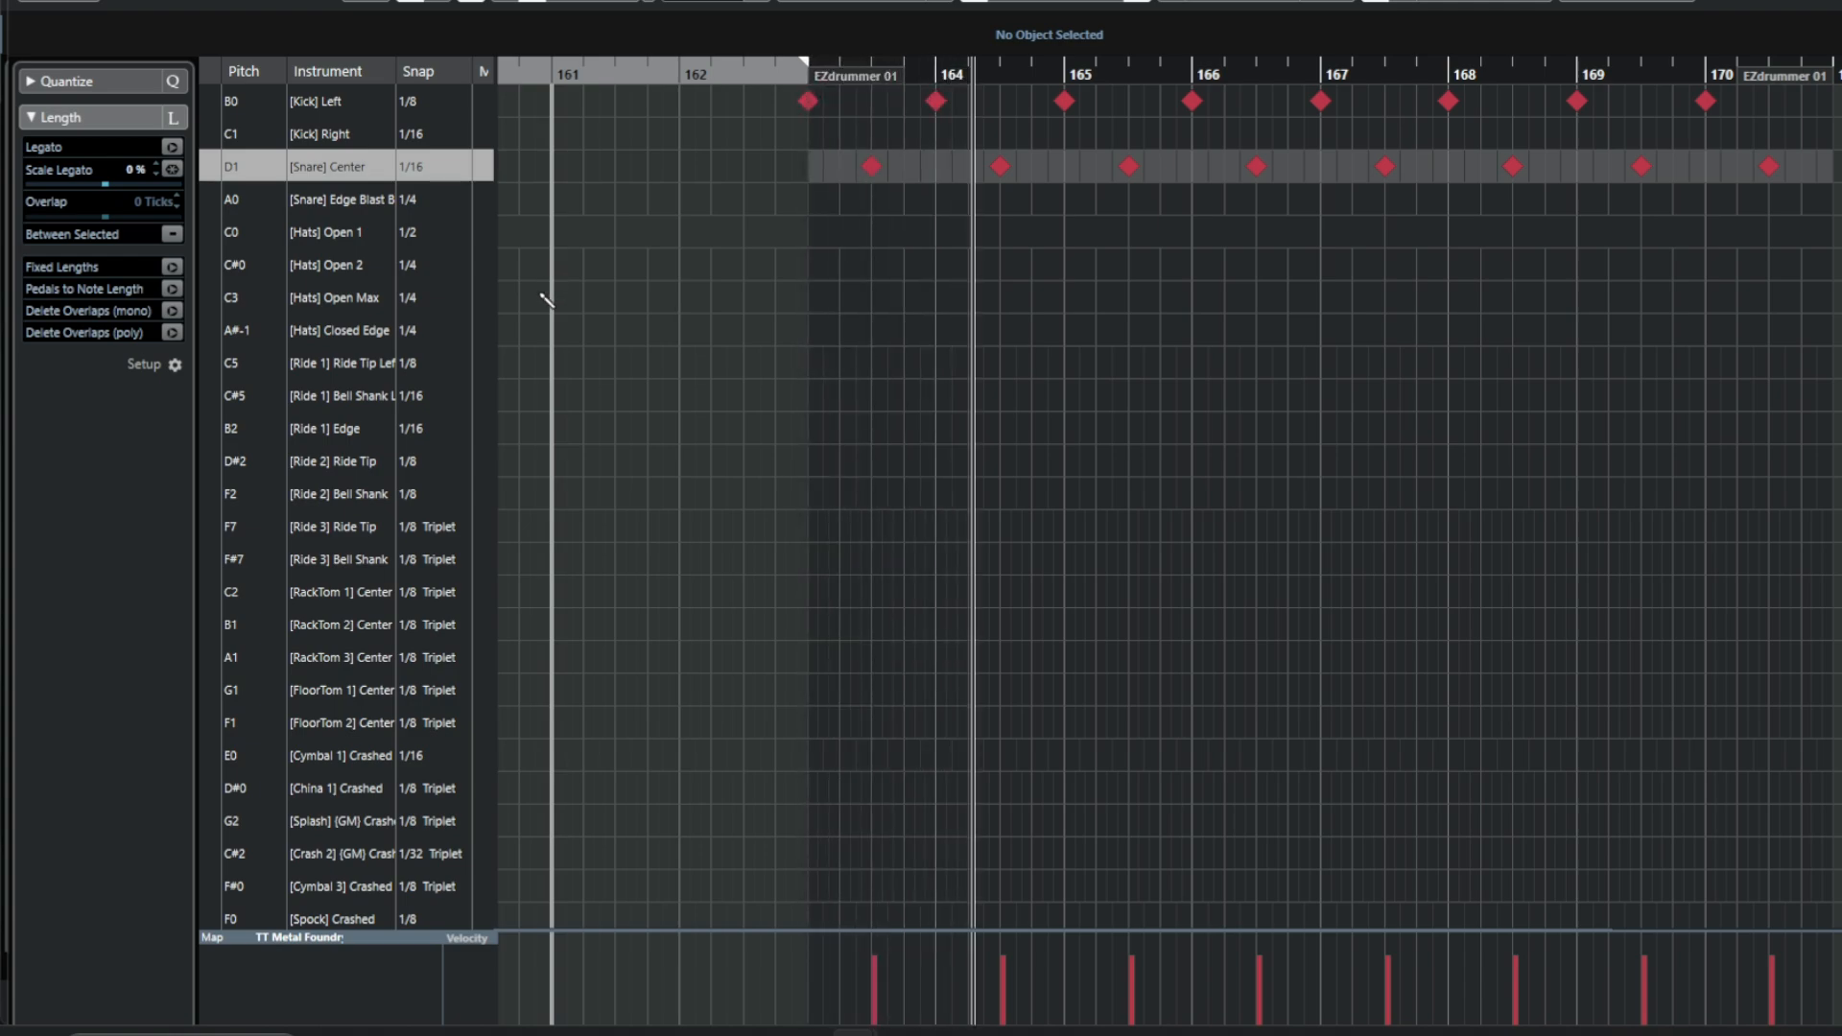
pyautogui.press('space')
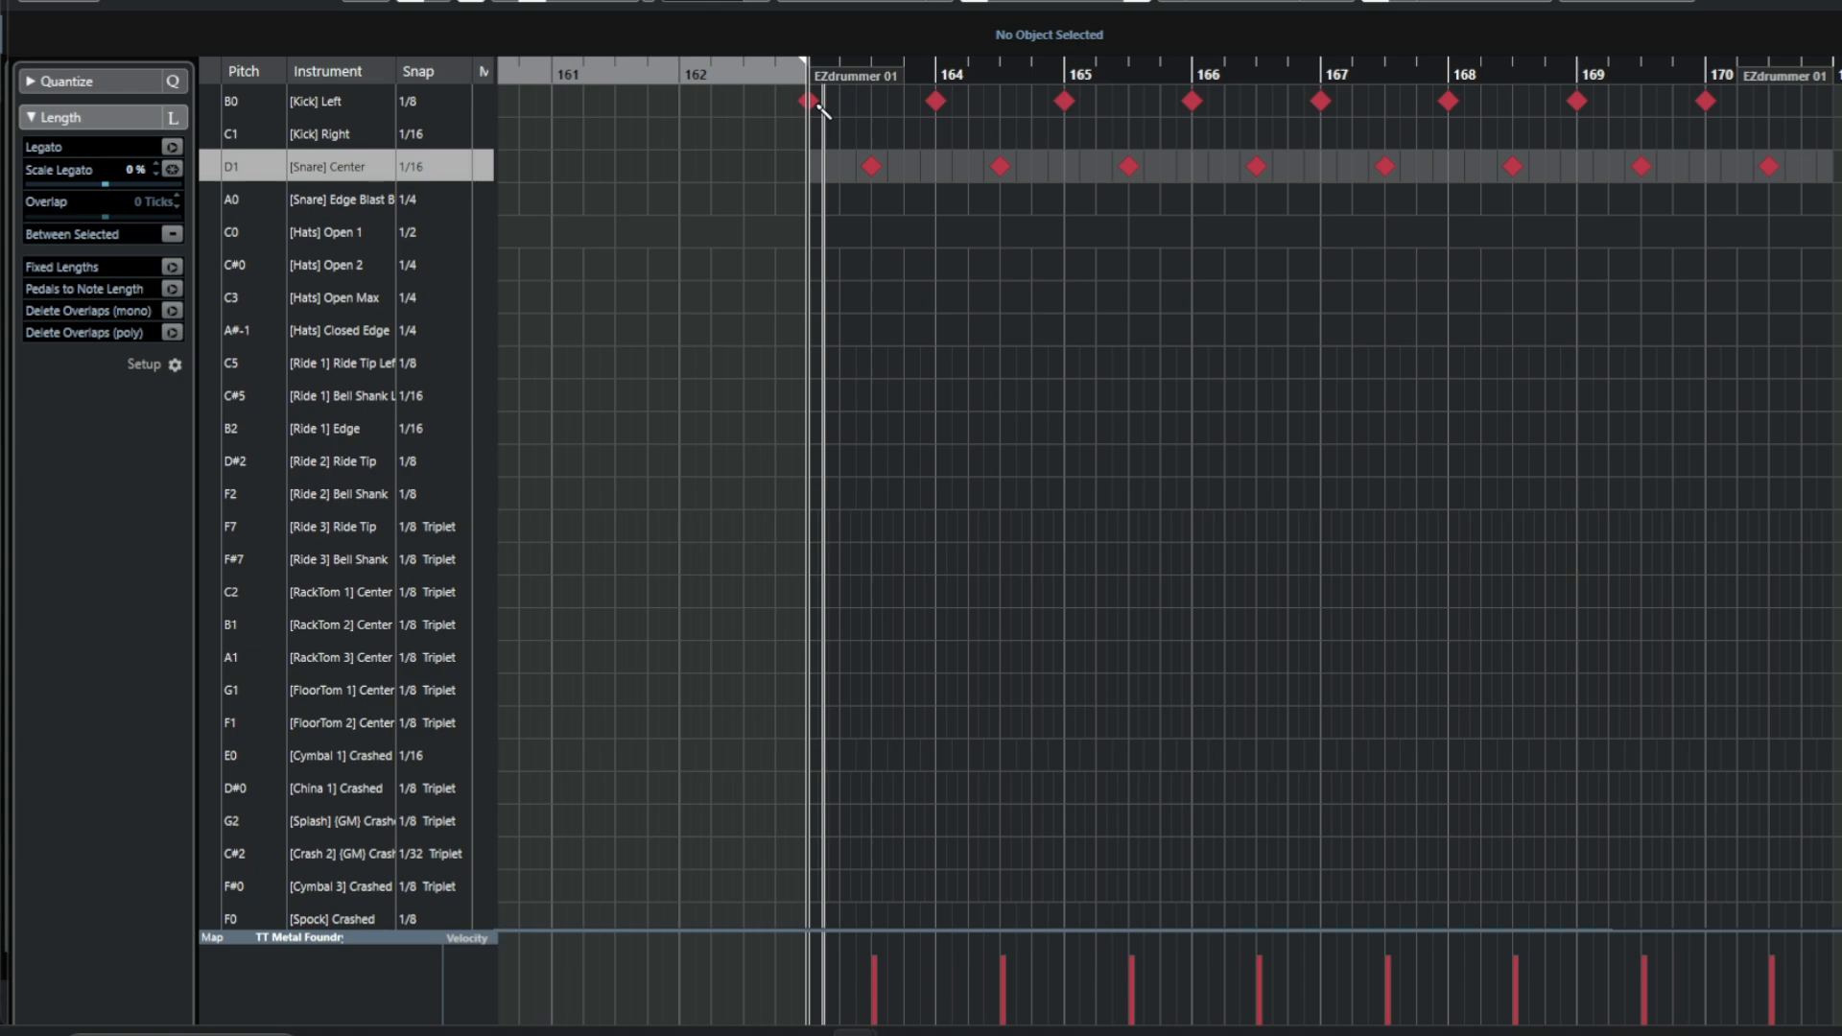
pyautogui.moveTo(820, 101)
pyautogui.mouseDown()
pyautogui.moveTo(1073, 106)
pyautogui.moveTo(821, 104)
pyautogui.mouseUp()
pyautogui.moveTo(1144, 104)
pyautogui.mouseDown()
pyautogui.moveTo(1724, 102)
pyautogui.moveTo(760, 104)
pyautogui.moveTo(1828, 120)
pyautogui.mouseUp()
pyautogui.press('space')
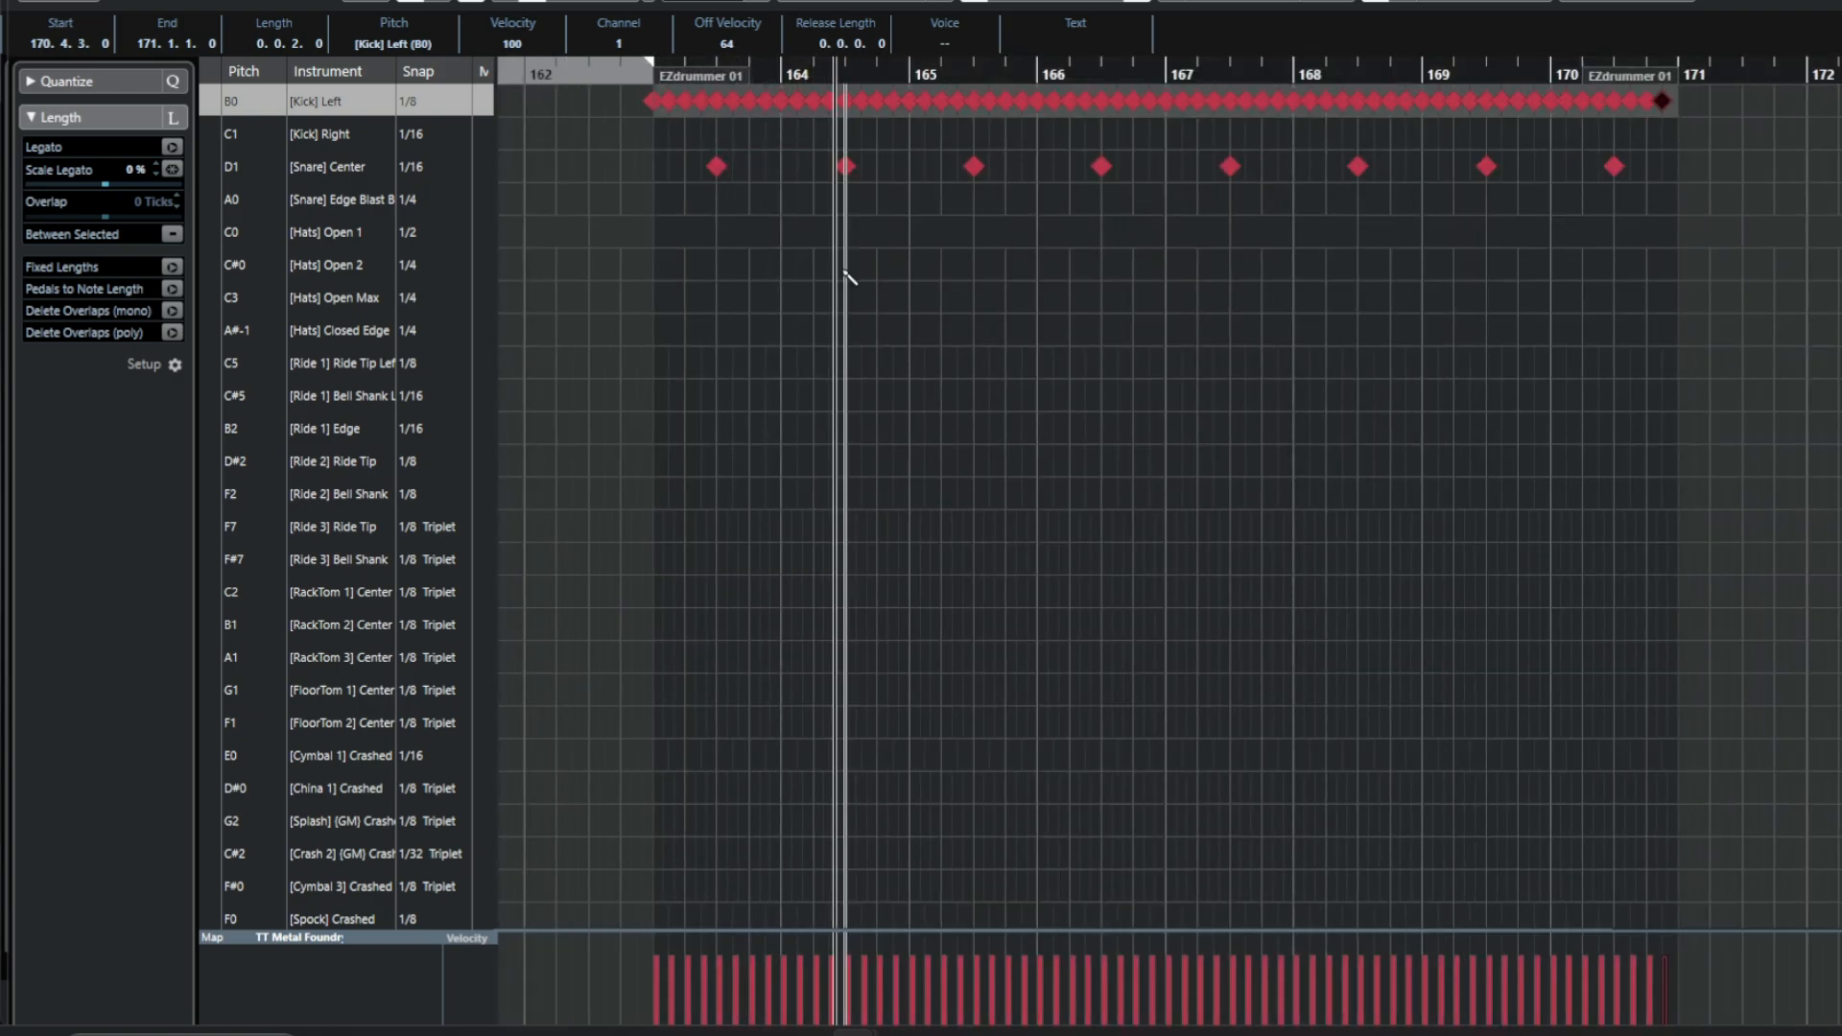
pyautogui.press('space')
# Set the Kick Right lane's snap to 1/8 and fill it with eighth-note hits across the part.
pyautogui.click(418, 140)
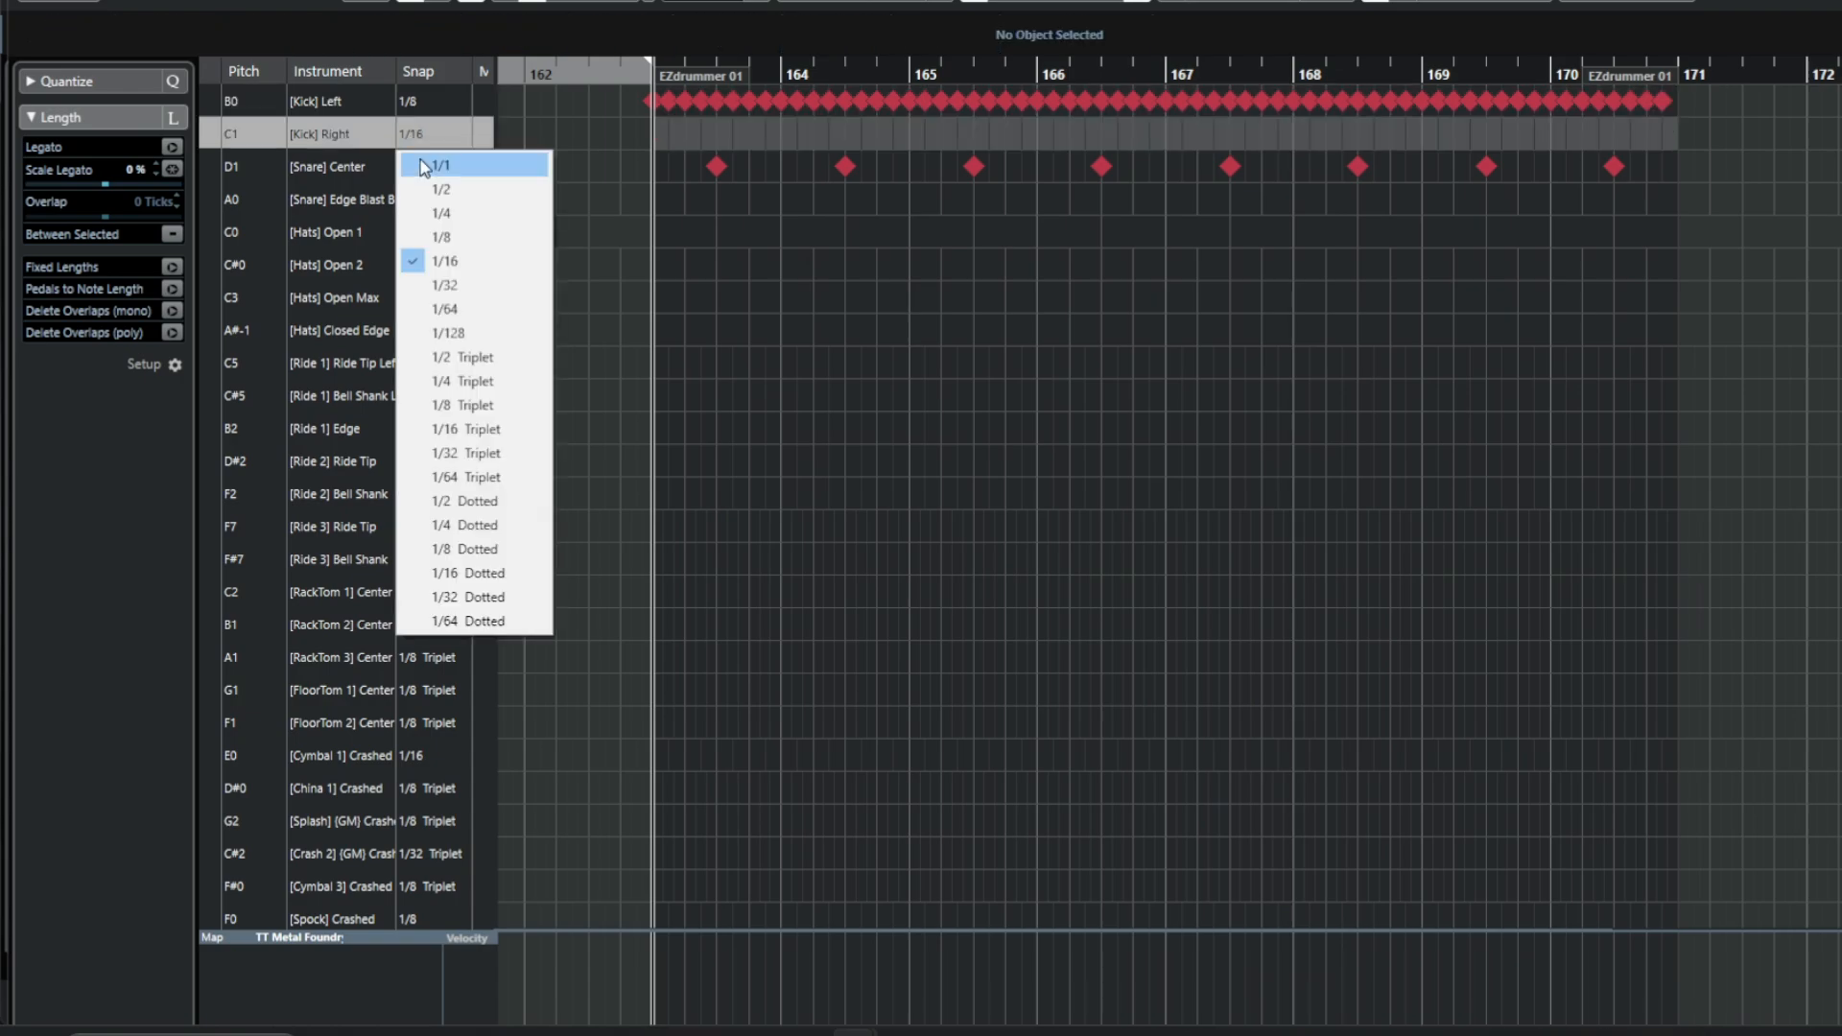
pyautogui.click(432, 231)
pyautogui.moveTo(662, 130); pyautogui.dragTo(1677, 145)
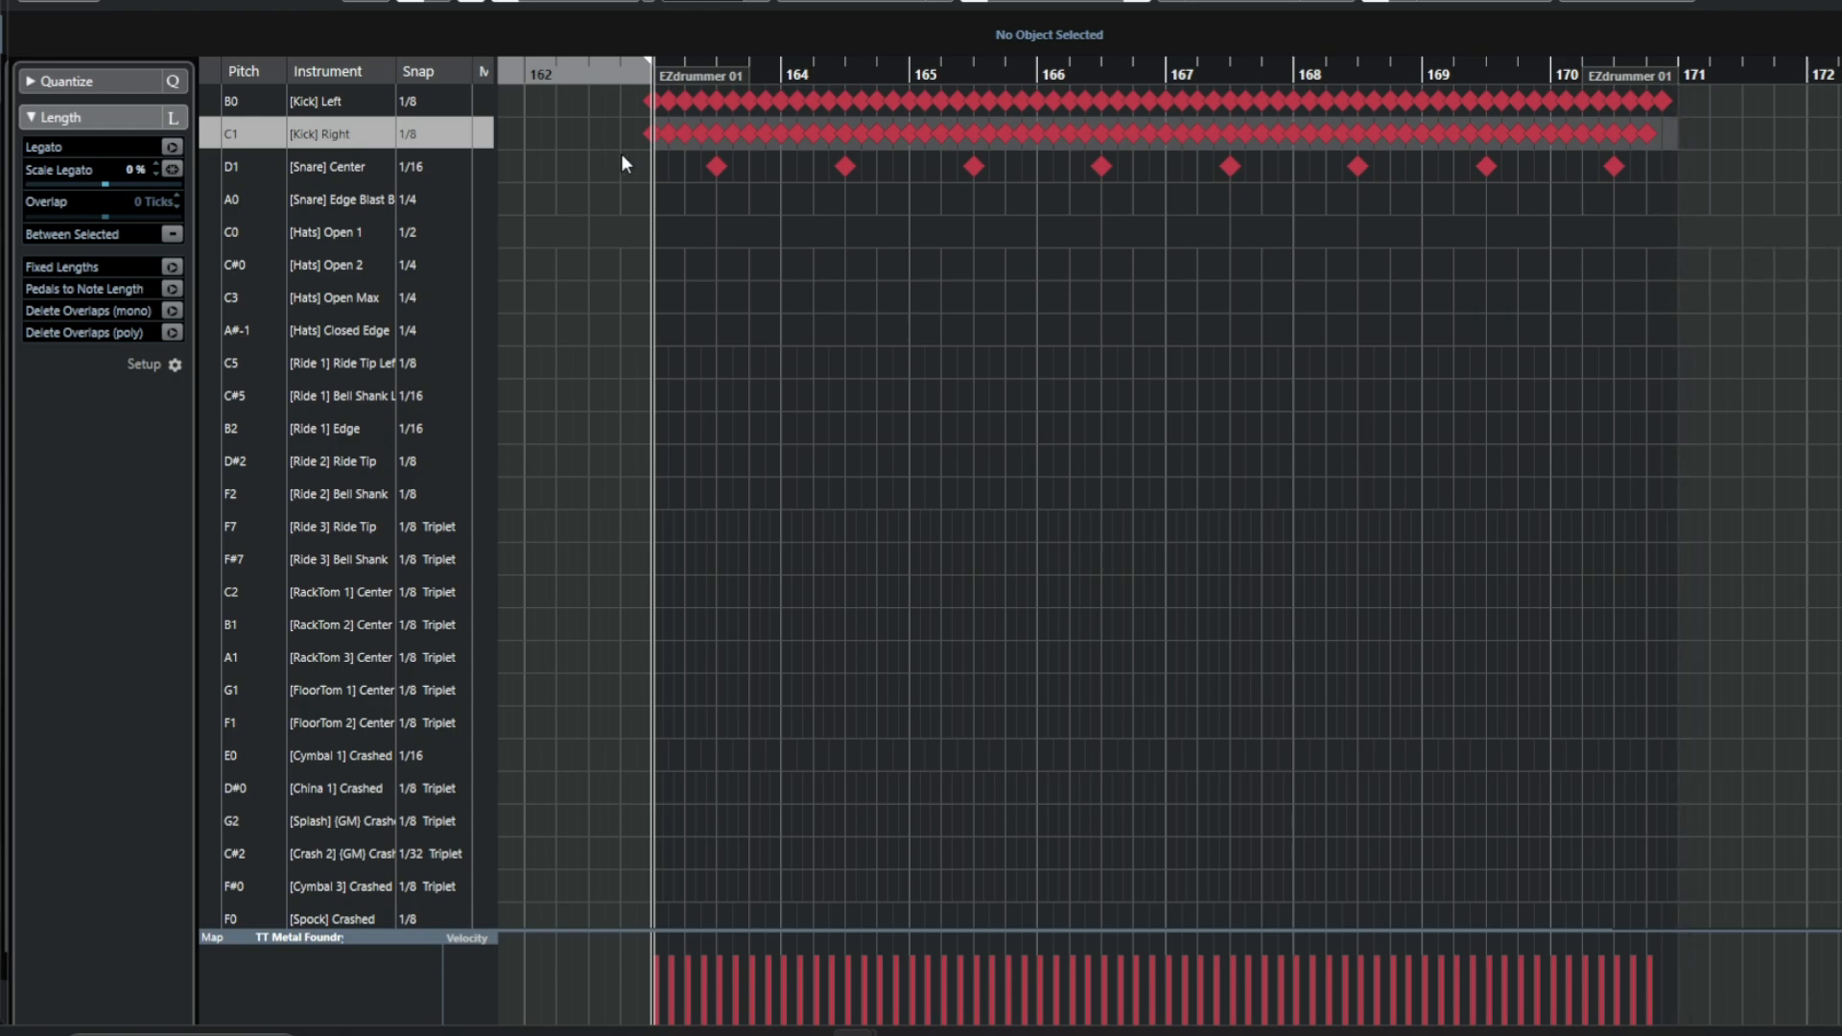
# Set the Kick Right snap to 1/16 and shift its notes one sixteenth later than the left kick.
pyautogui.press('h')
pyautogui.press('h')
pyautogui.press('h')
pyautogui.press('h')
pyautogui.press('h')
pyautogui.press('h')
pyautogui.press('h')
pyautogui.press('h')
pyautogui.press('h')
pyautogui.press('h')
pyautogui.press('h')
pyautogui.press('h')
pyautogui.press('h')
pyautogui.press('h')
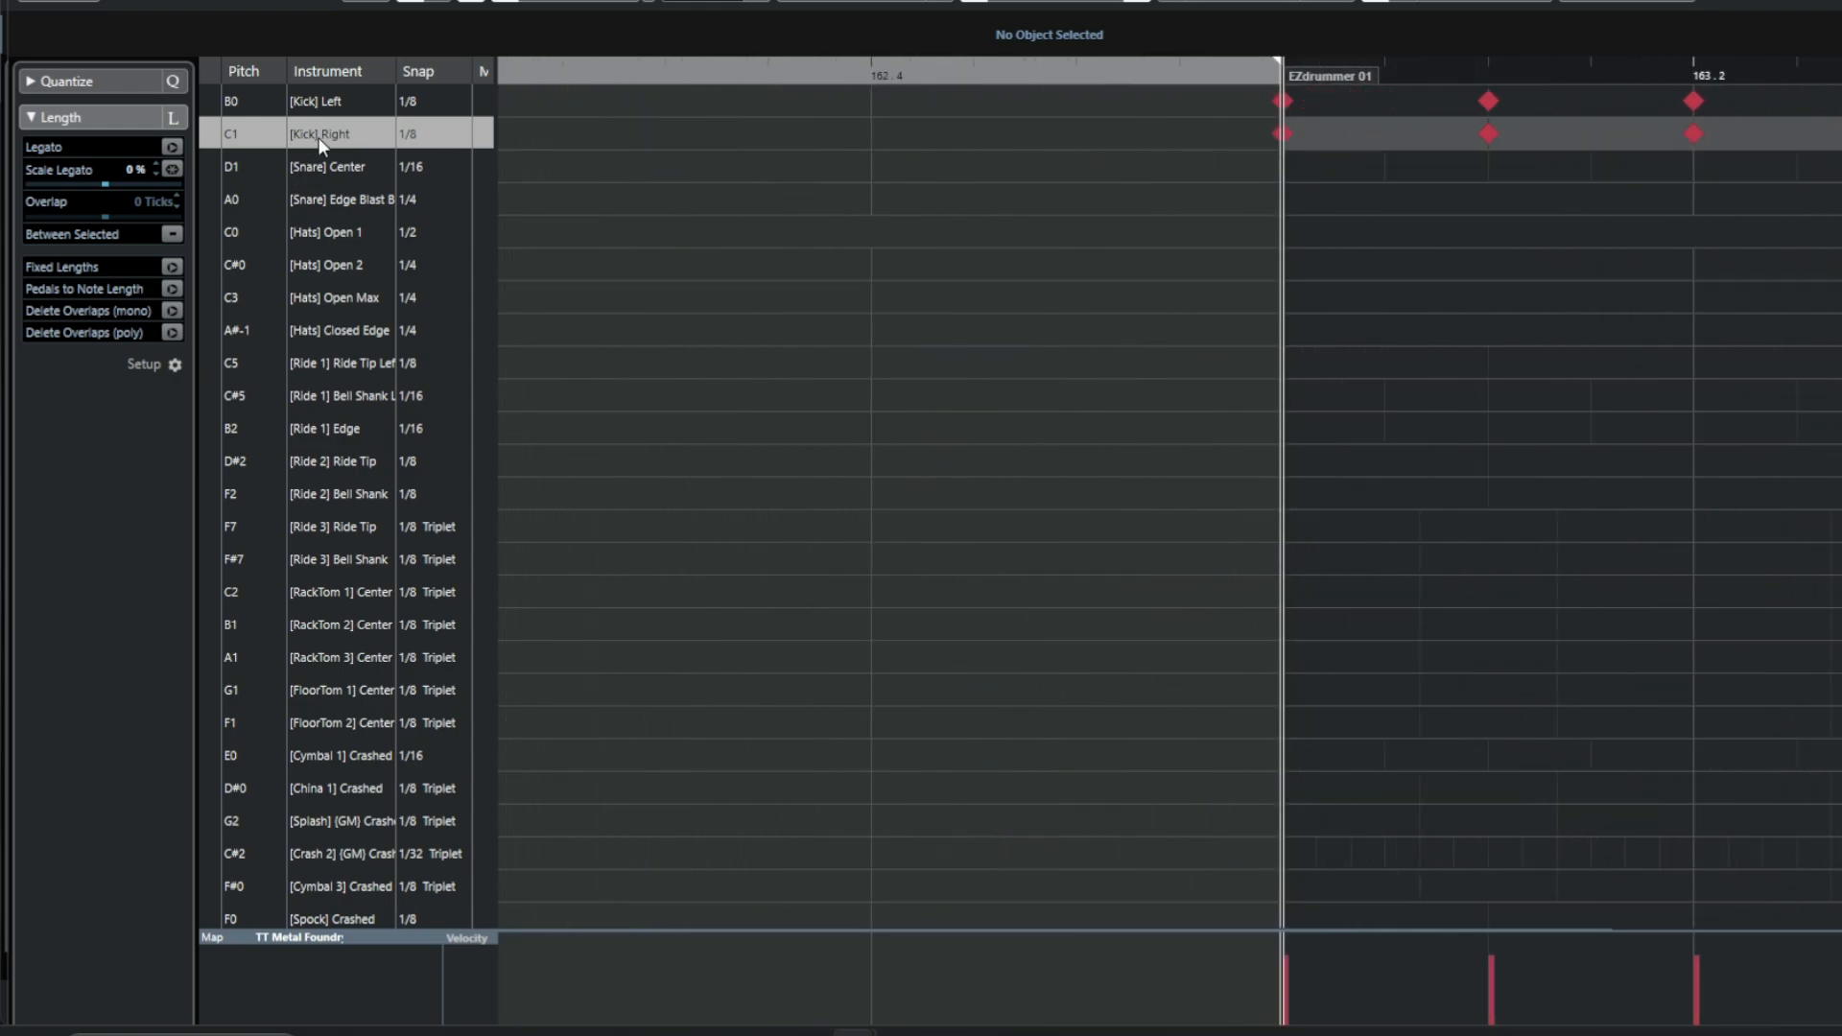
pyautogui.click(422, 135)
pyautogui.click(430, 257)
pyautogui.click(1282, 134)
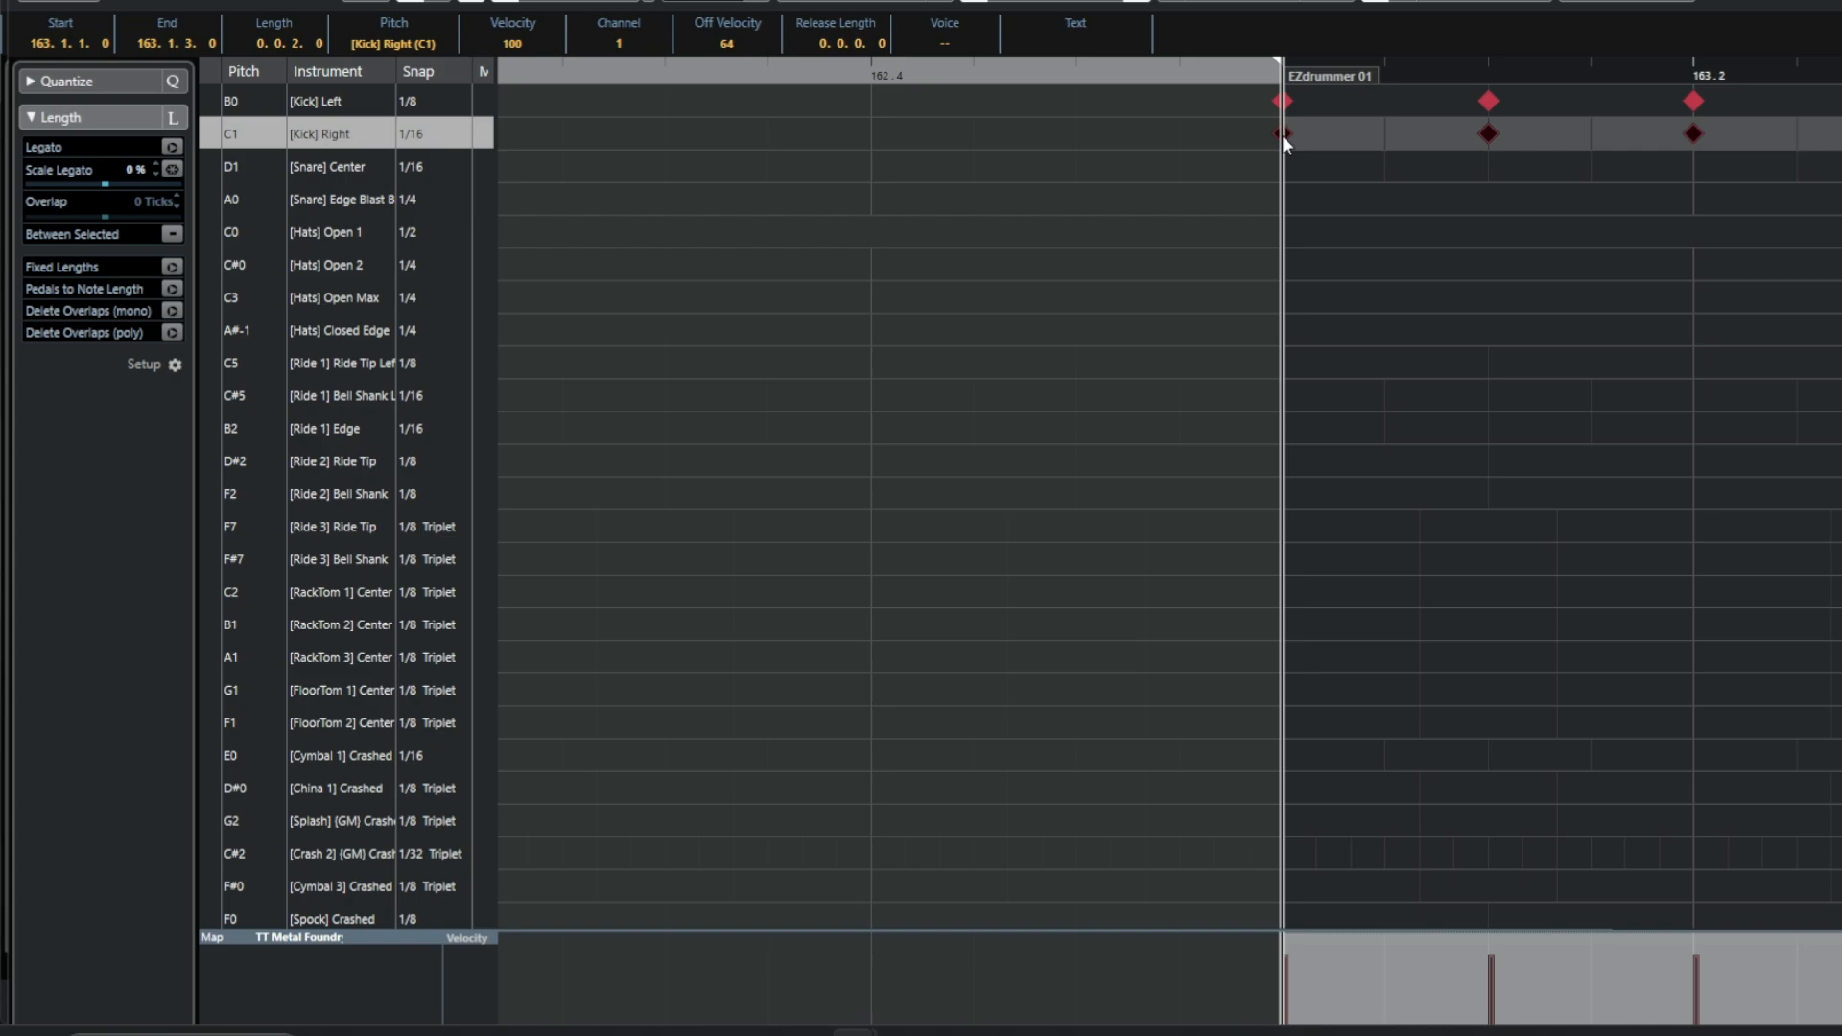
pyautogui.moveTo(1282, 134); pyautogui.dragTo(1355, 141)
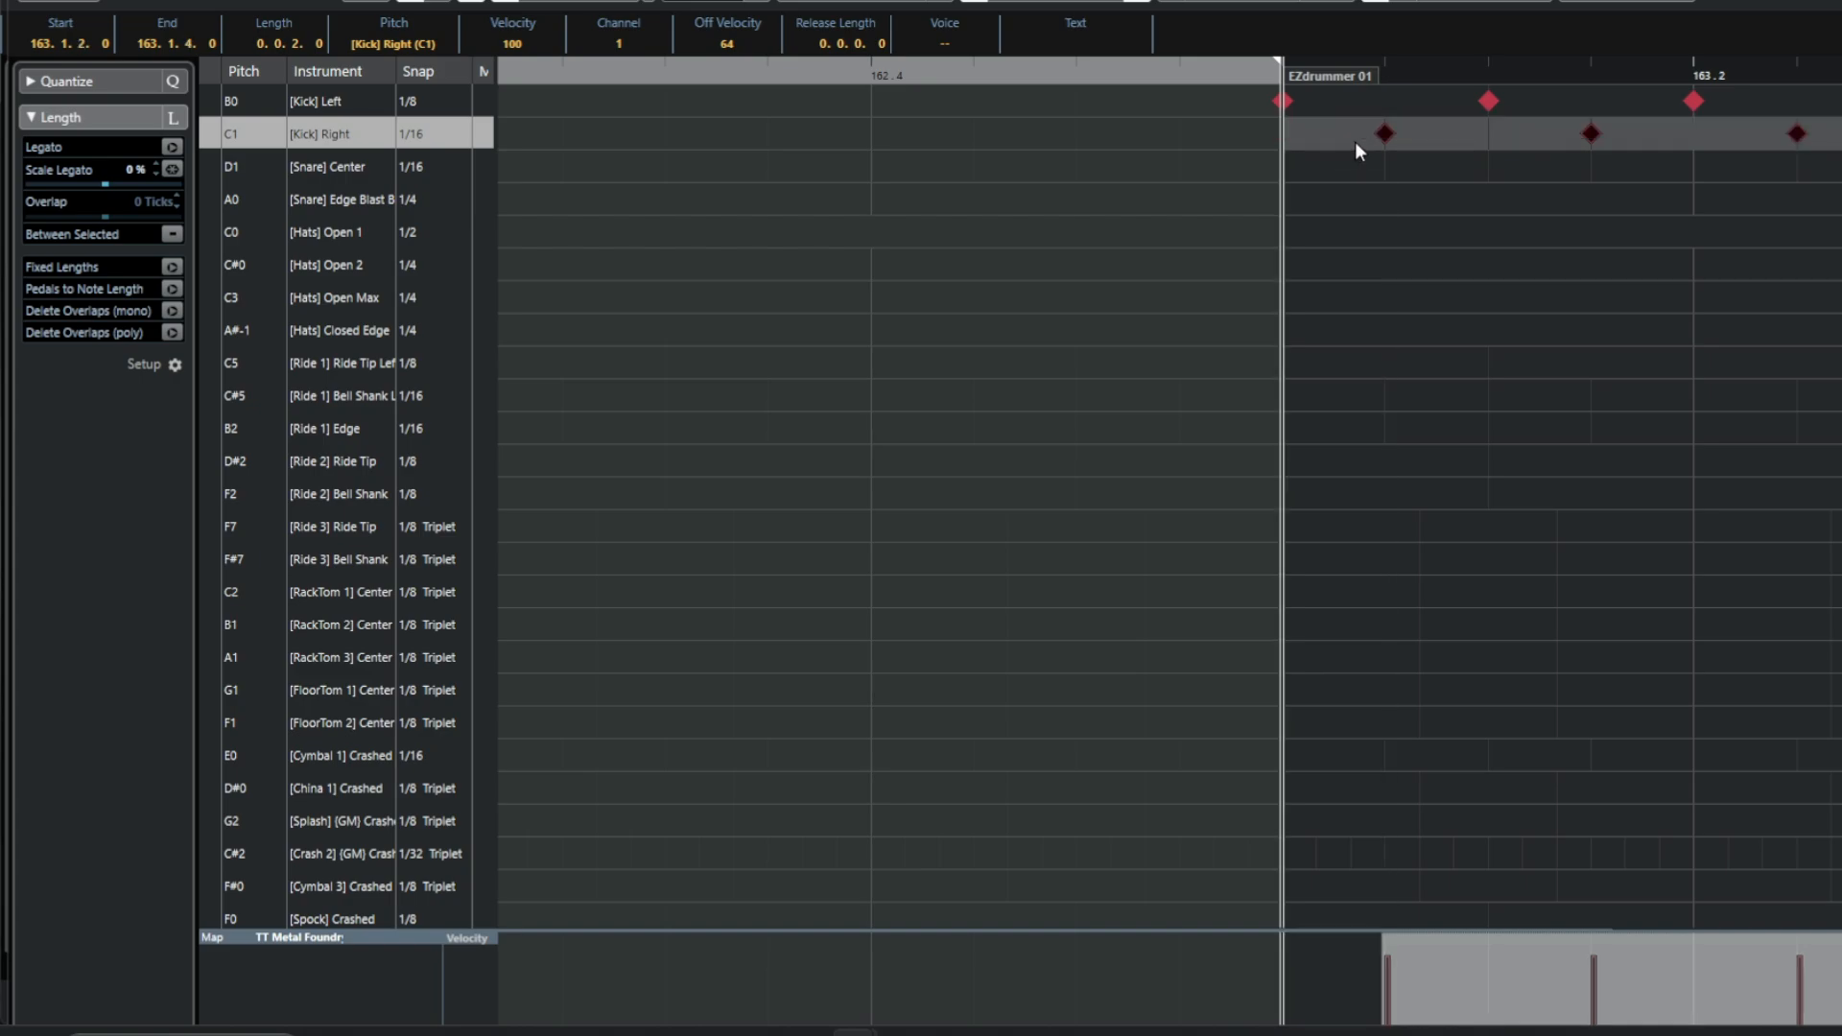
pyautogui.click(1410, 255)
# Play back the new ending groove to check it.
pyautogui.press('g')
pyautogui.press('g')
pyautogui.press('g')
pyautogui.press('g')
pyautogui.press('g')
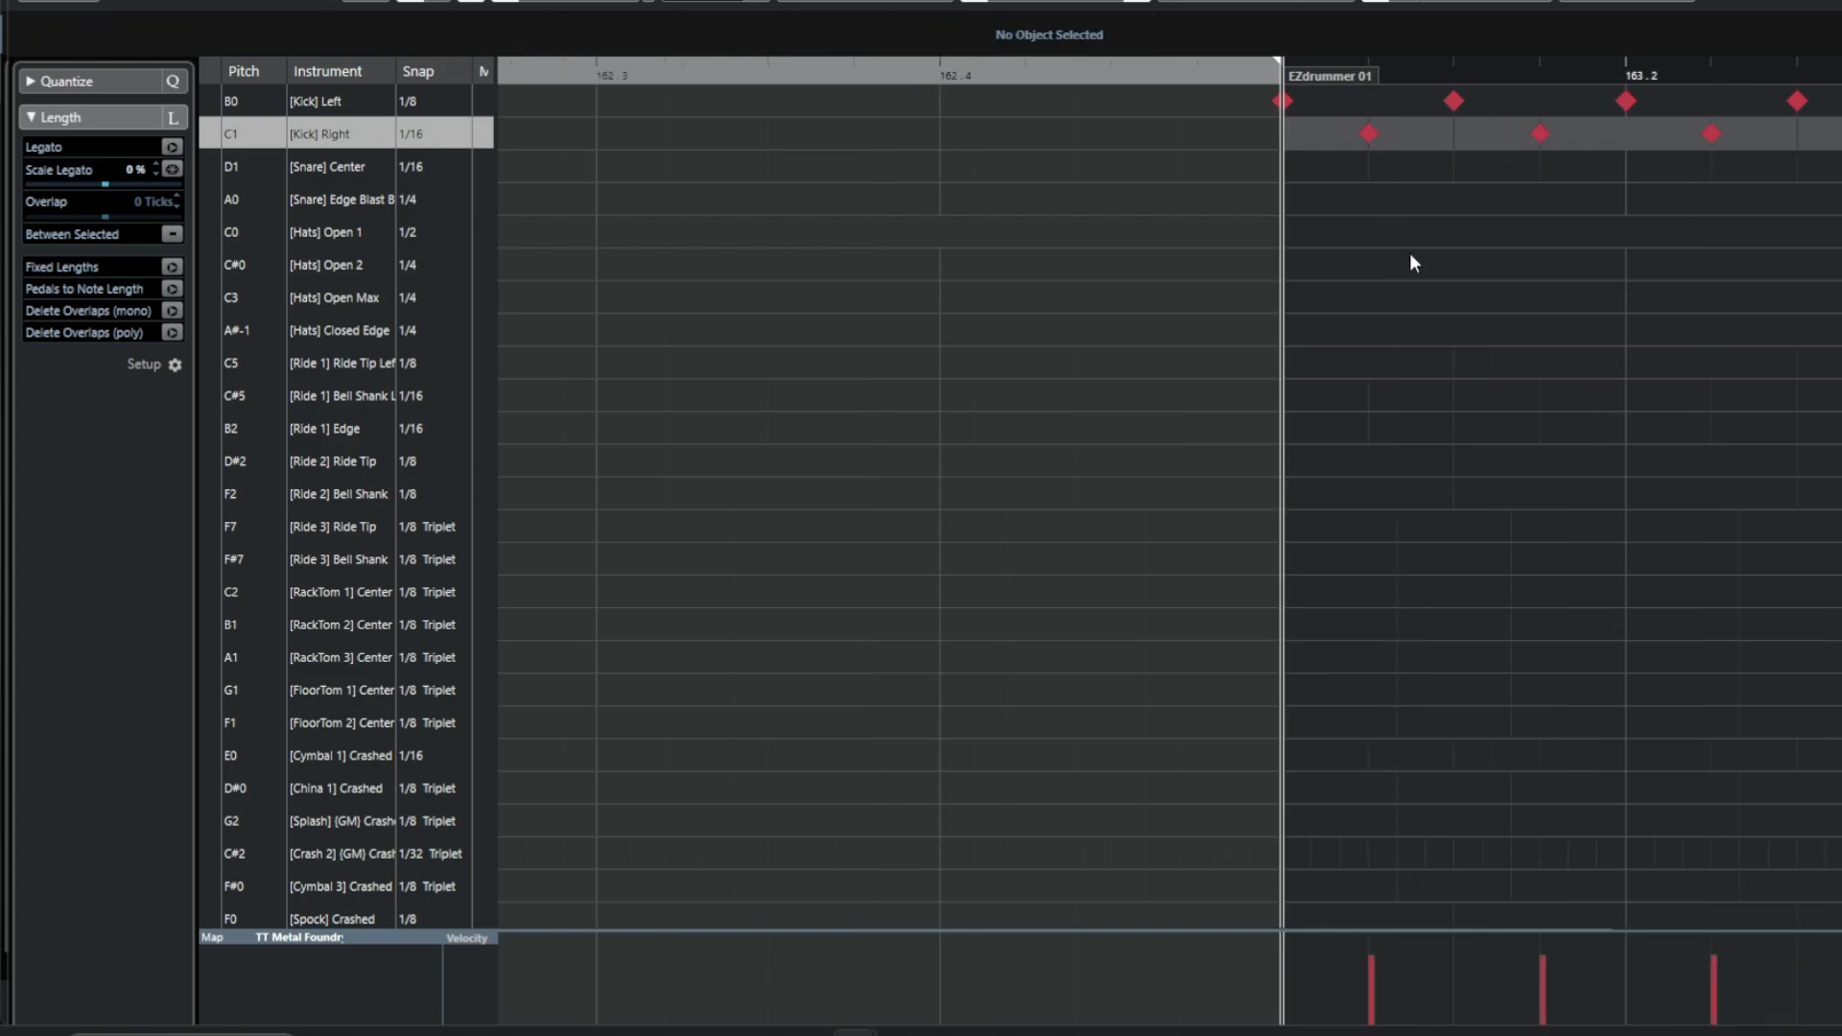
pyautogui.press('g')
pyautogui.press('g')
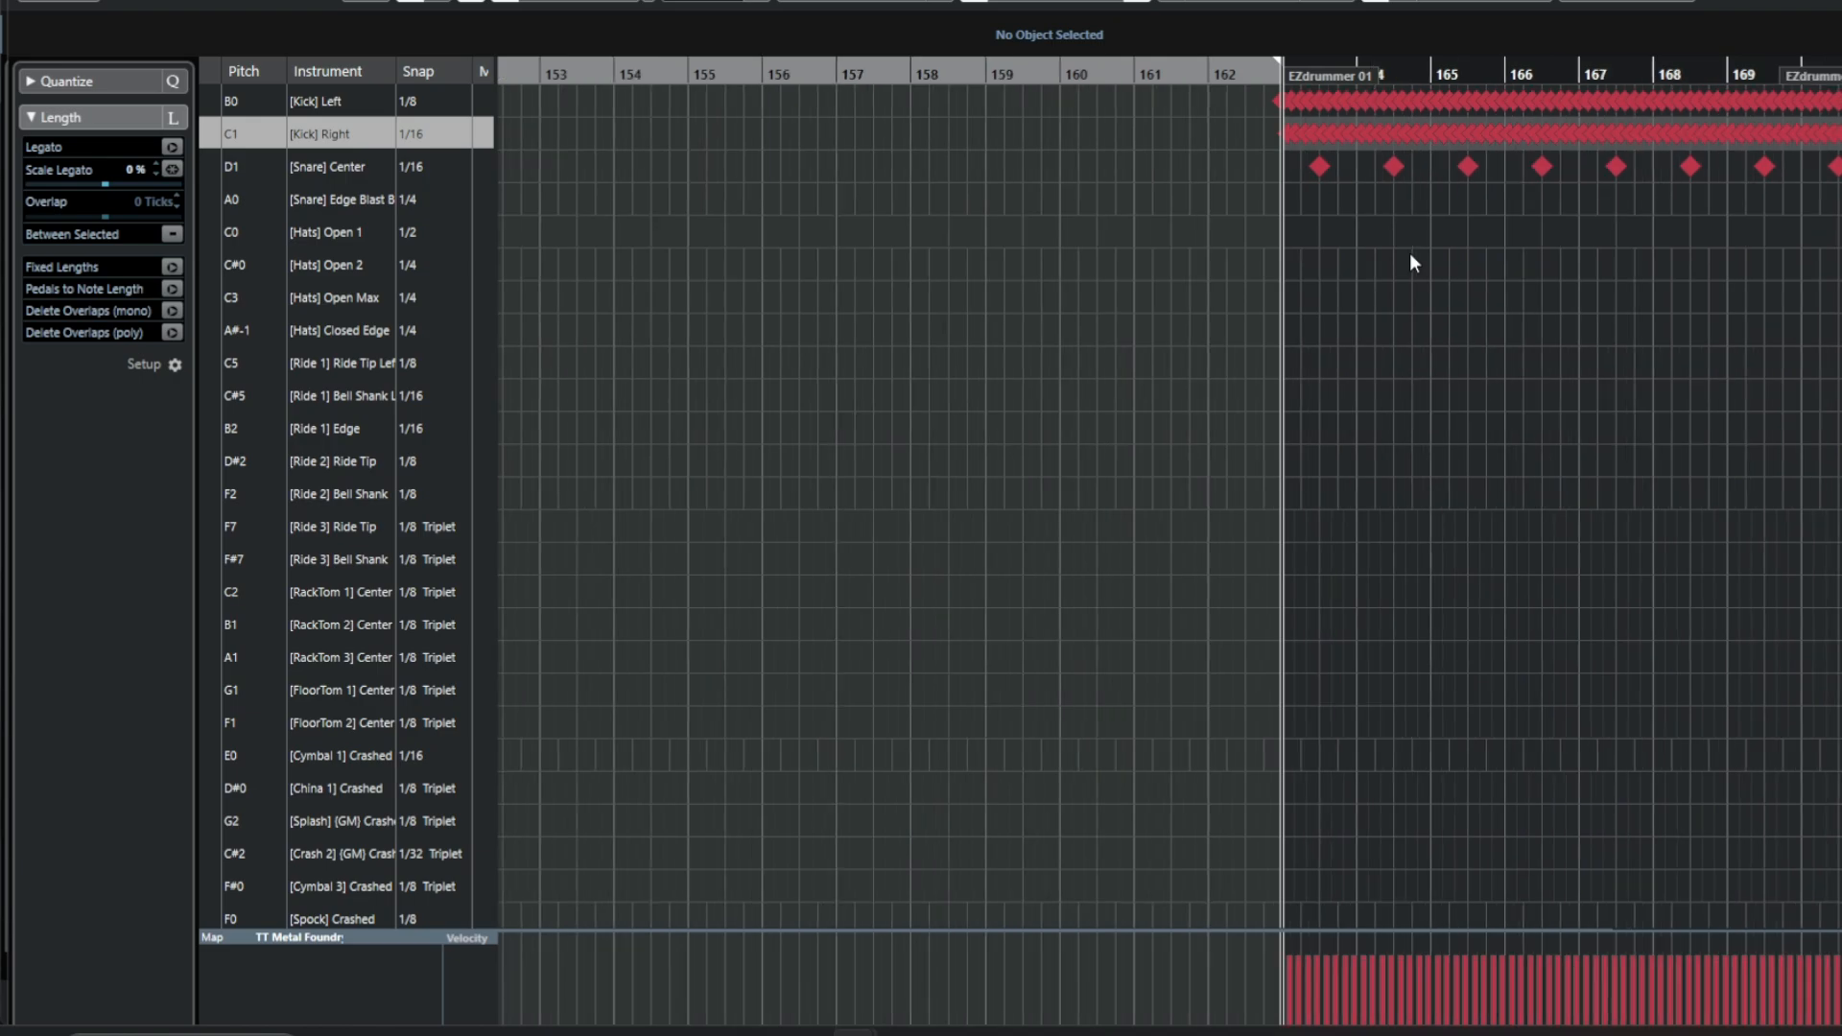
pyautogui.press('space')
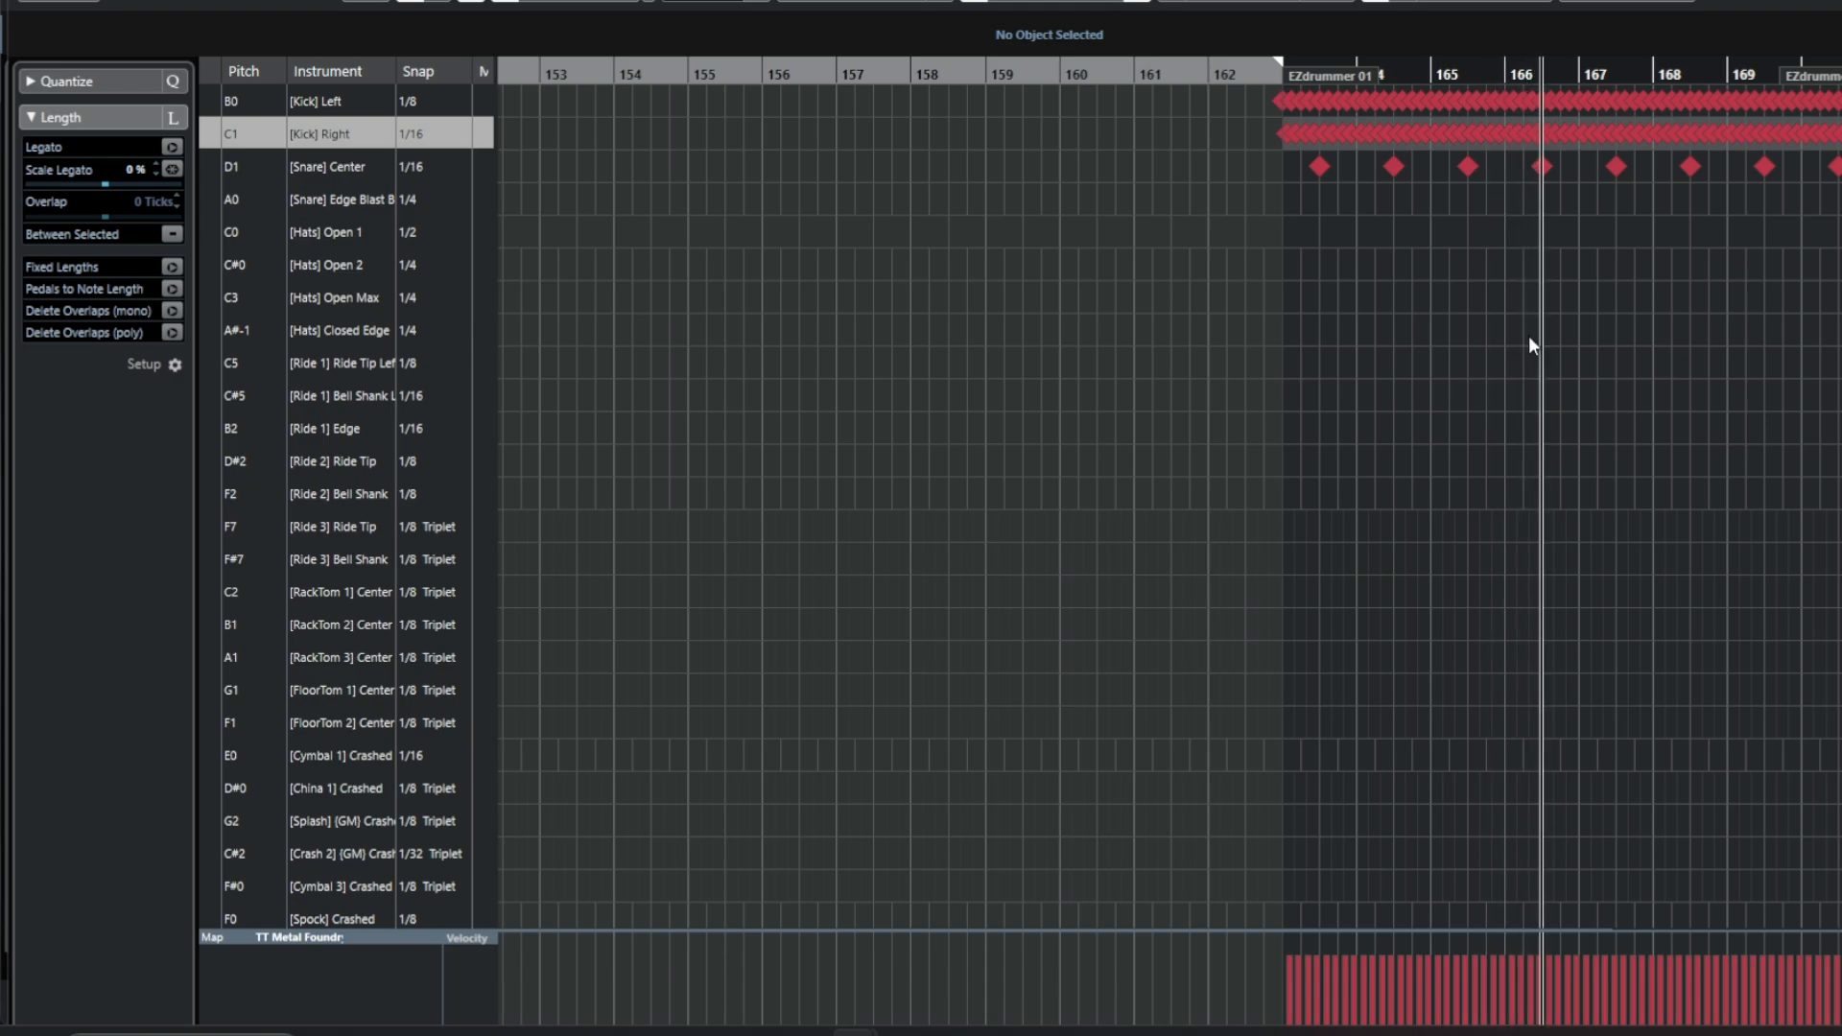
pyautogui.press('space')
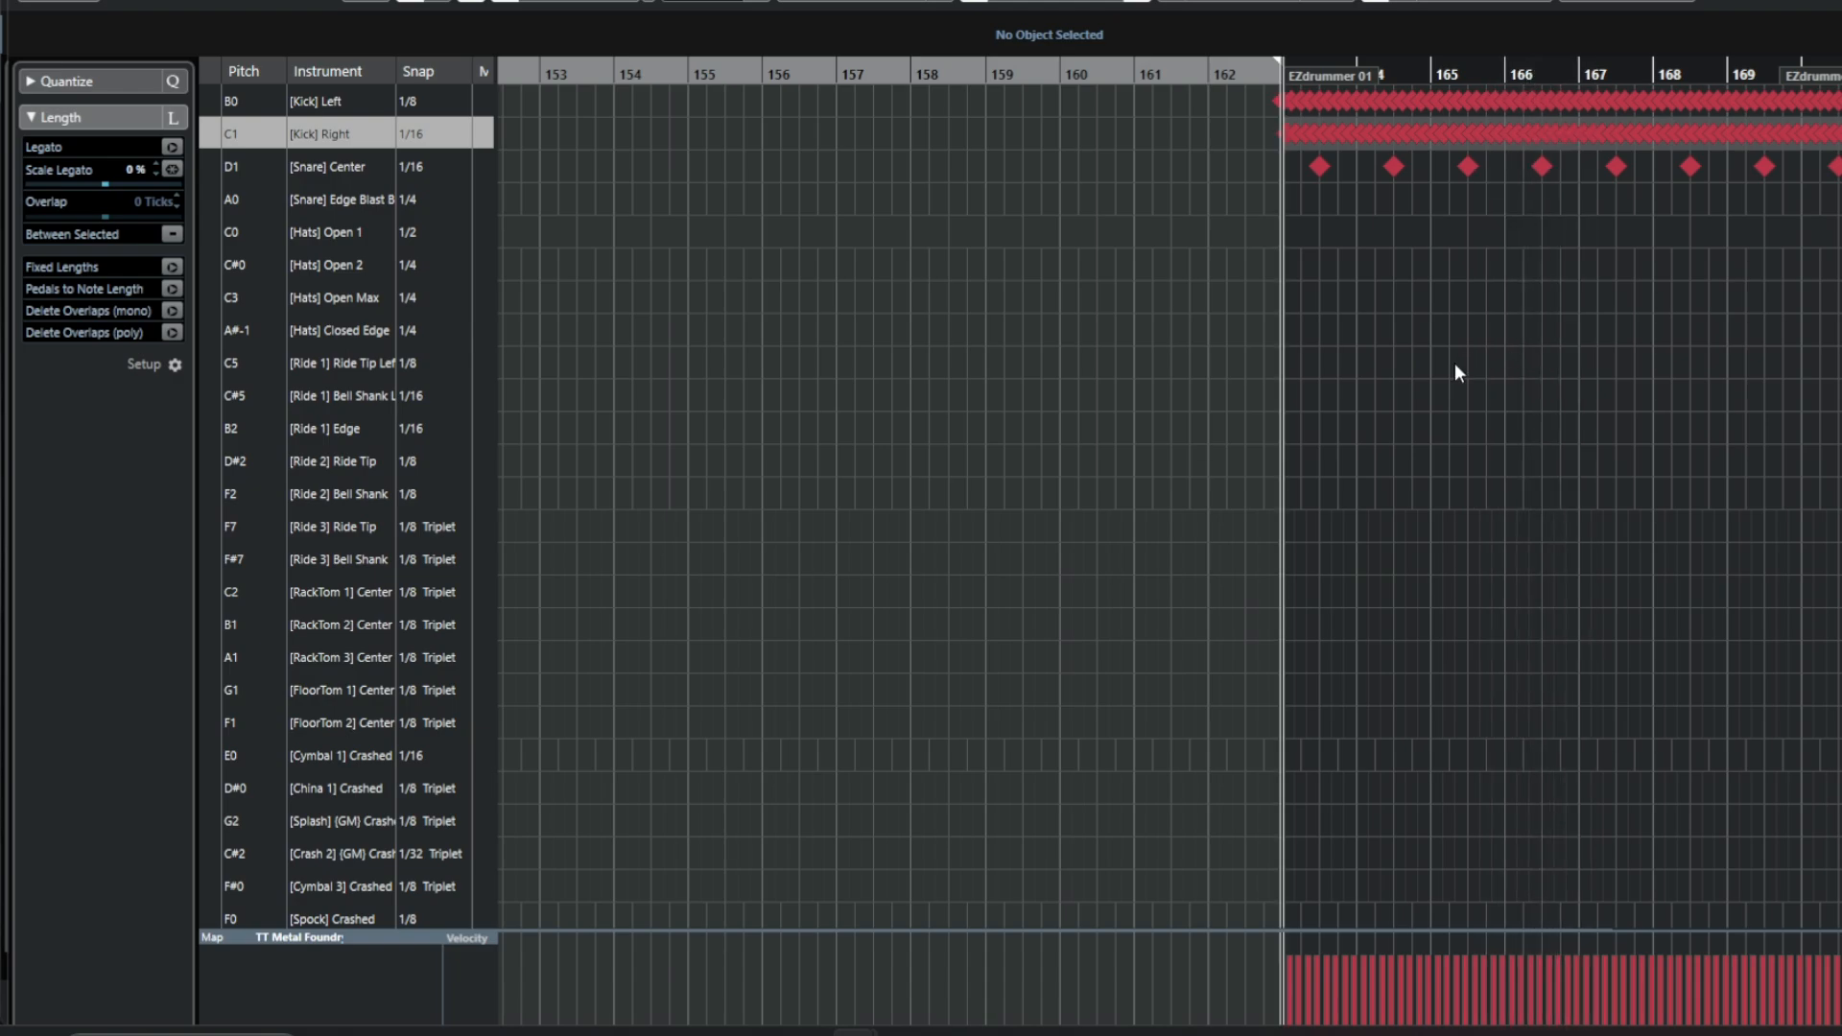
# Add a China cymbal hit on the first beat of bar 163.
pyautogui.rightClick(1310, 433)
pyautogui.click(1332, 424)
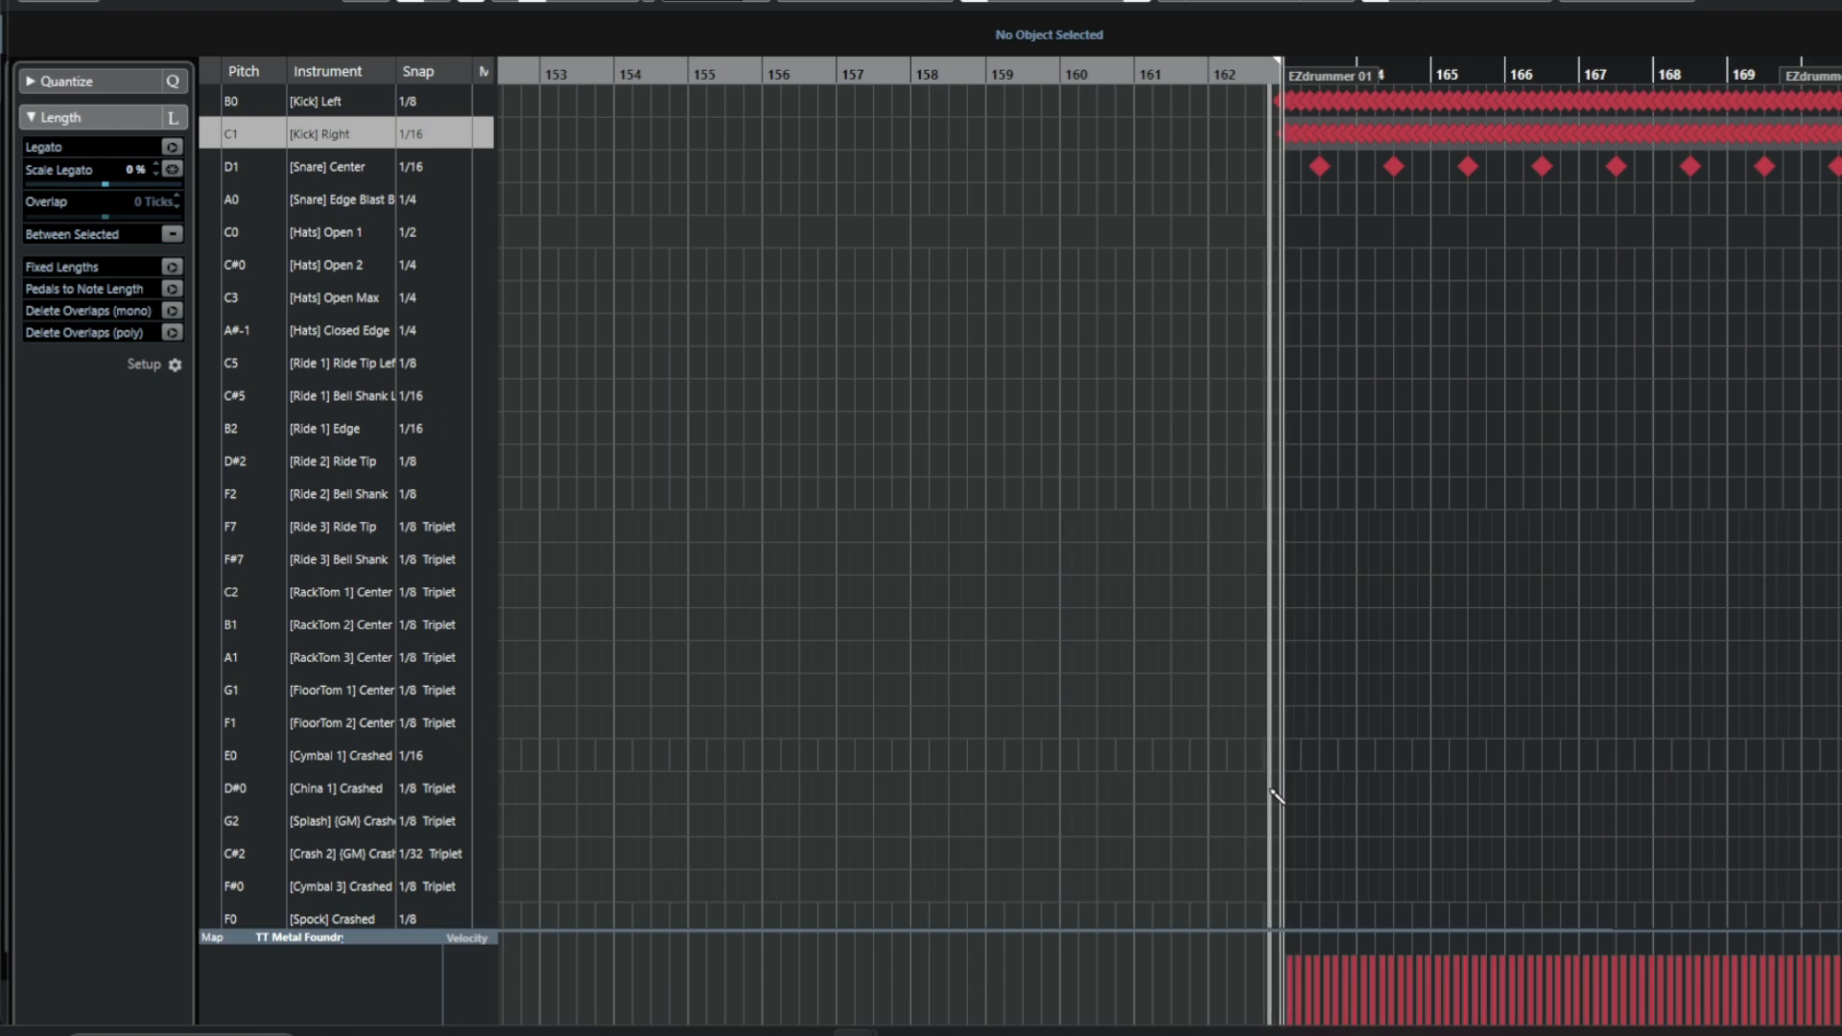
pyautogui.click(1285, 821)
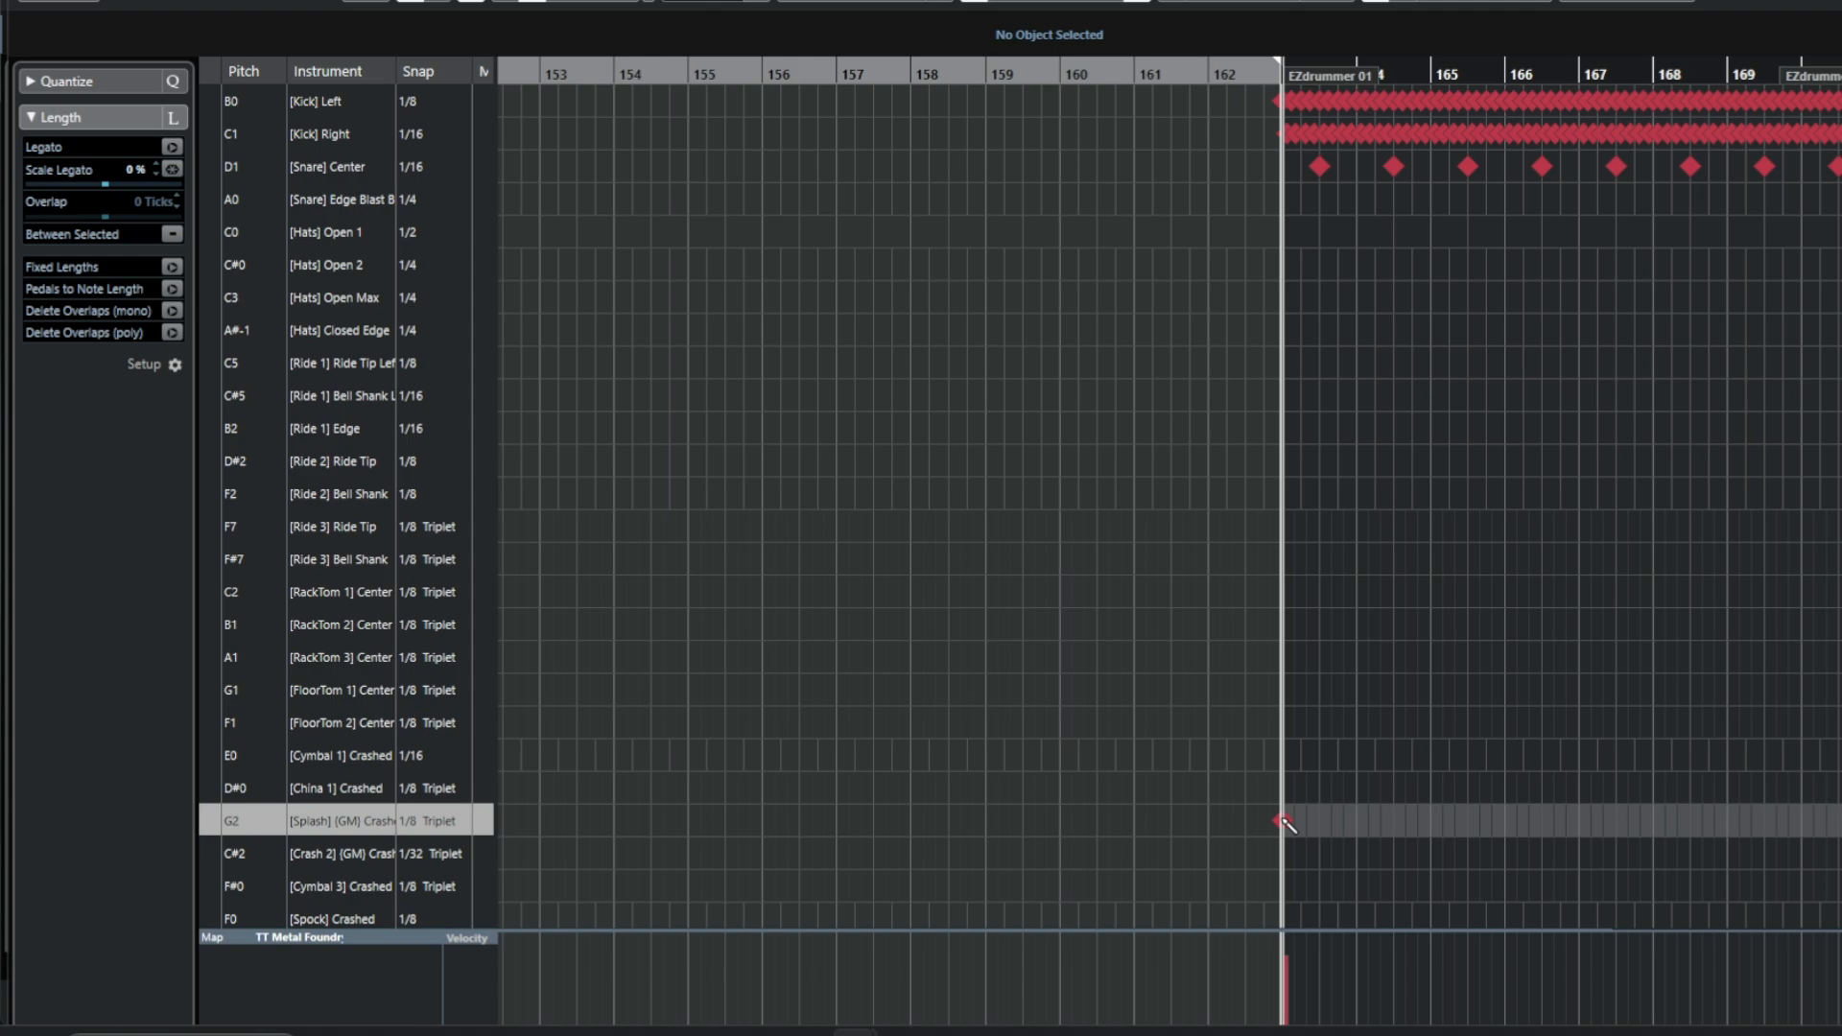
pyautogui.moveTo(1284, 822); pyautogui.dragTo(1282, 788)
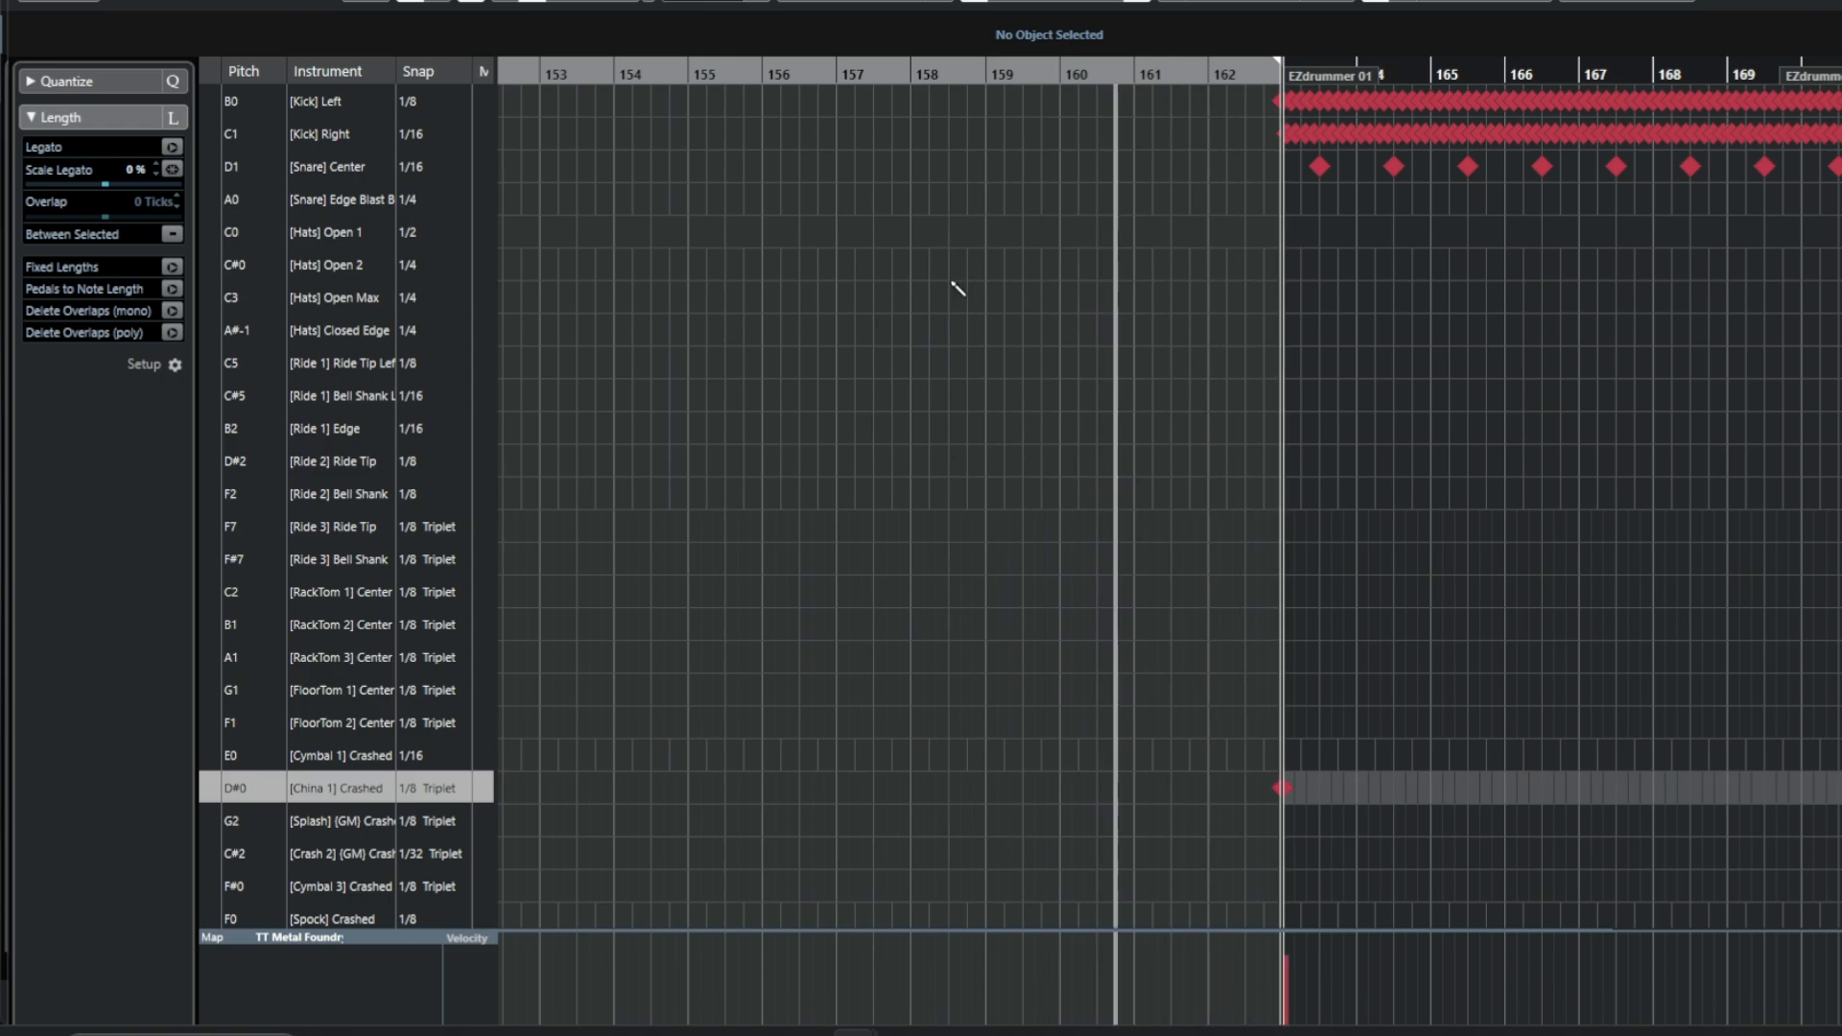
# Fill the Hats Open 2 lane with quarter-note hits from bar 163 to the end of the part.
pyautogui.moveTo(1303, 263); pyautogui.dragTo(1827, 273)
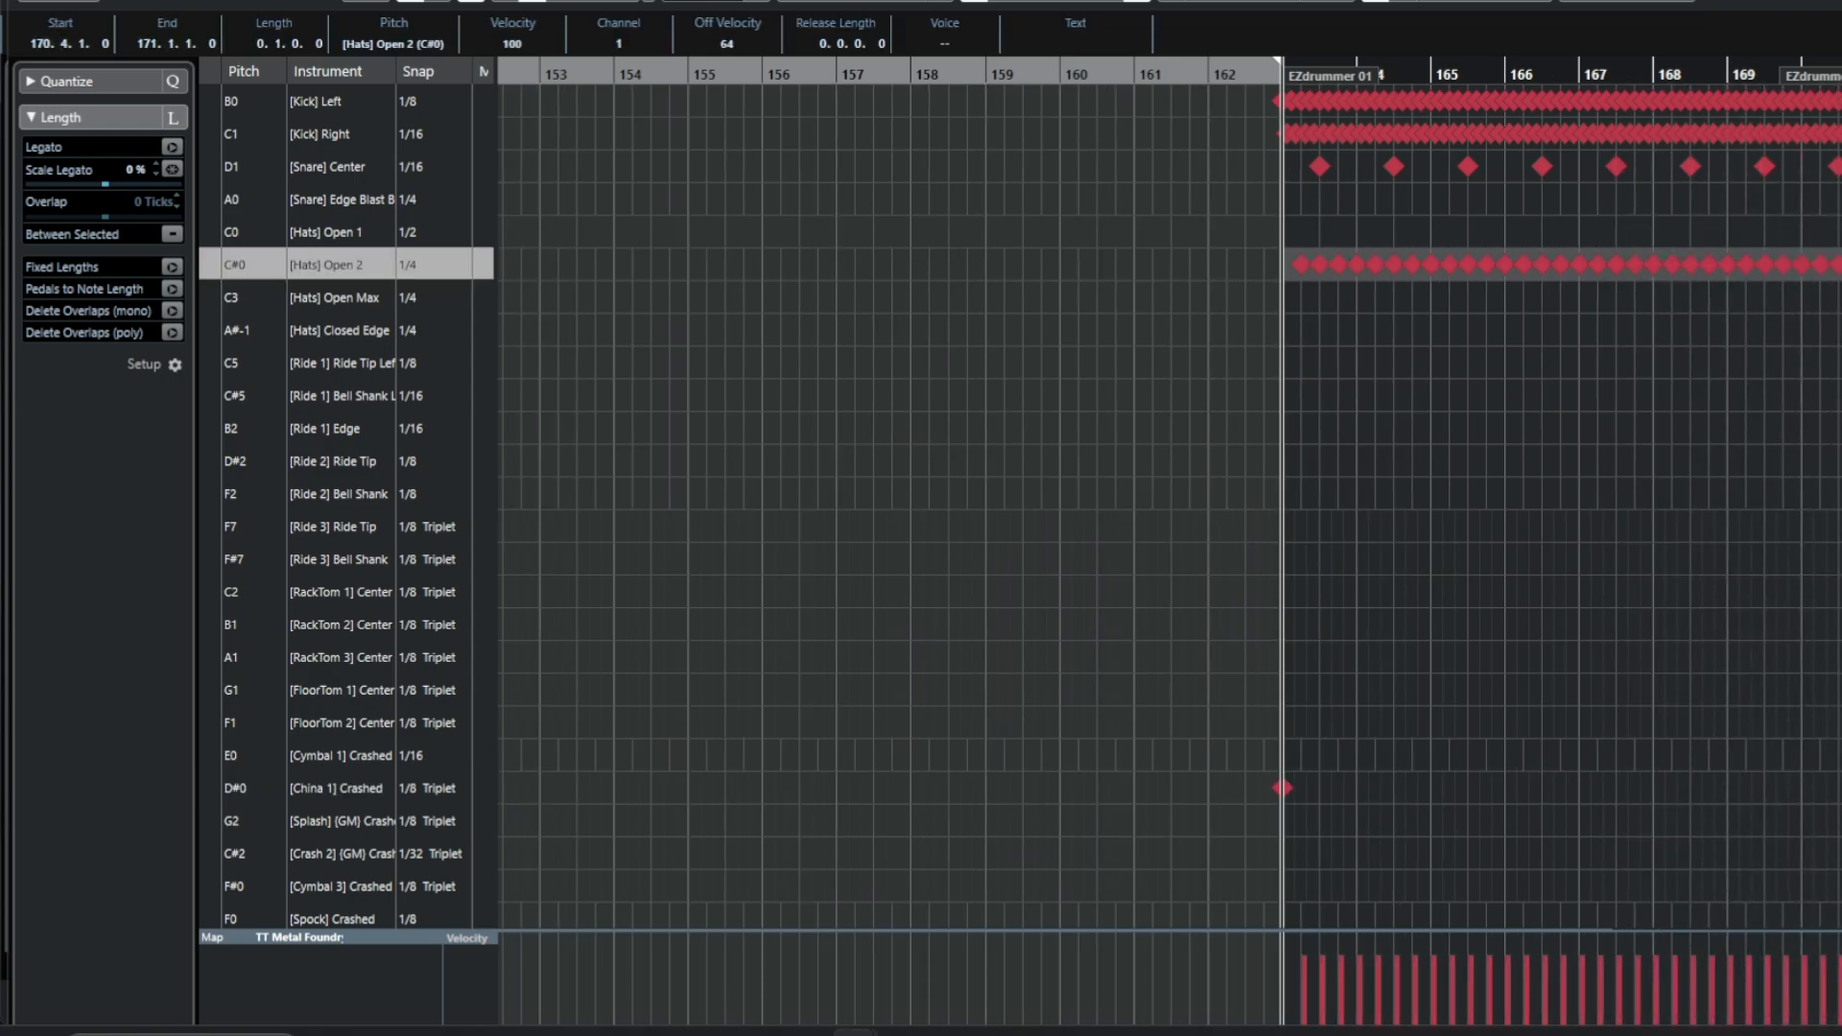
pyautogui.press('space')
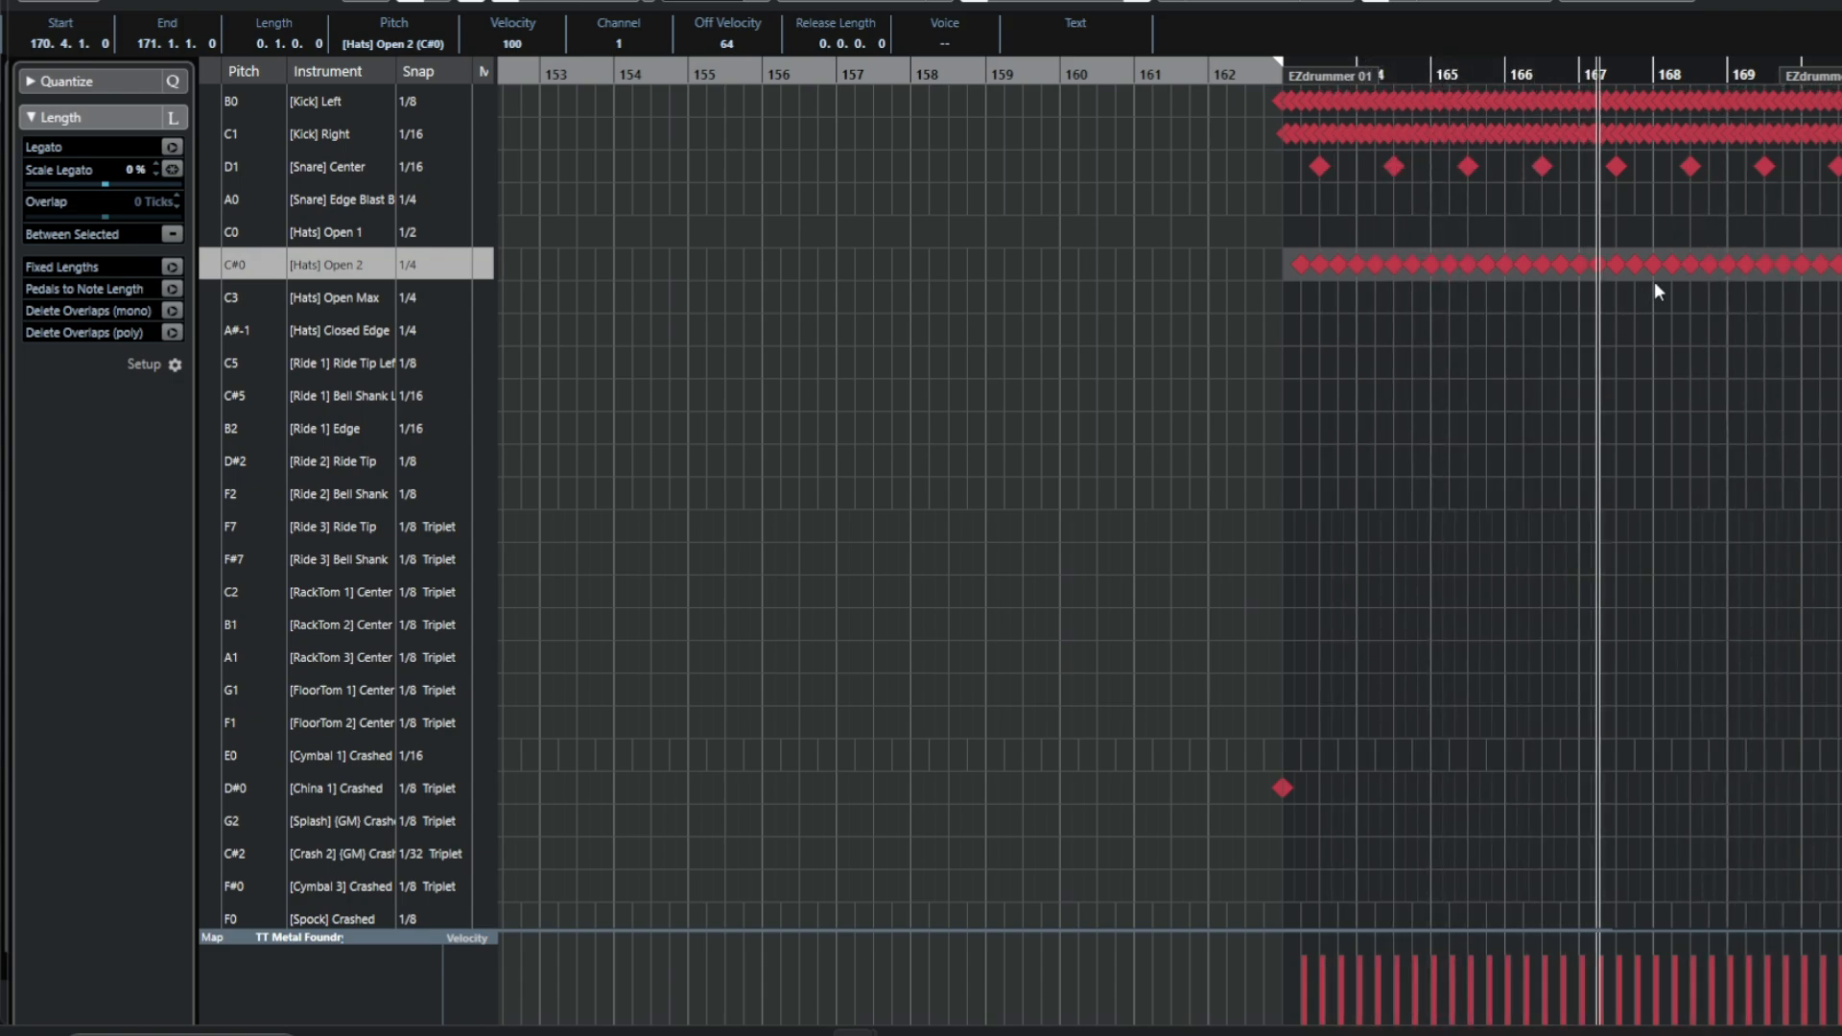
pyautogui.click(1505, 440)
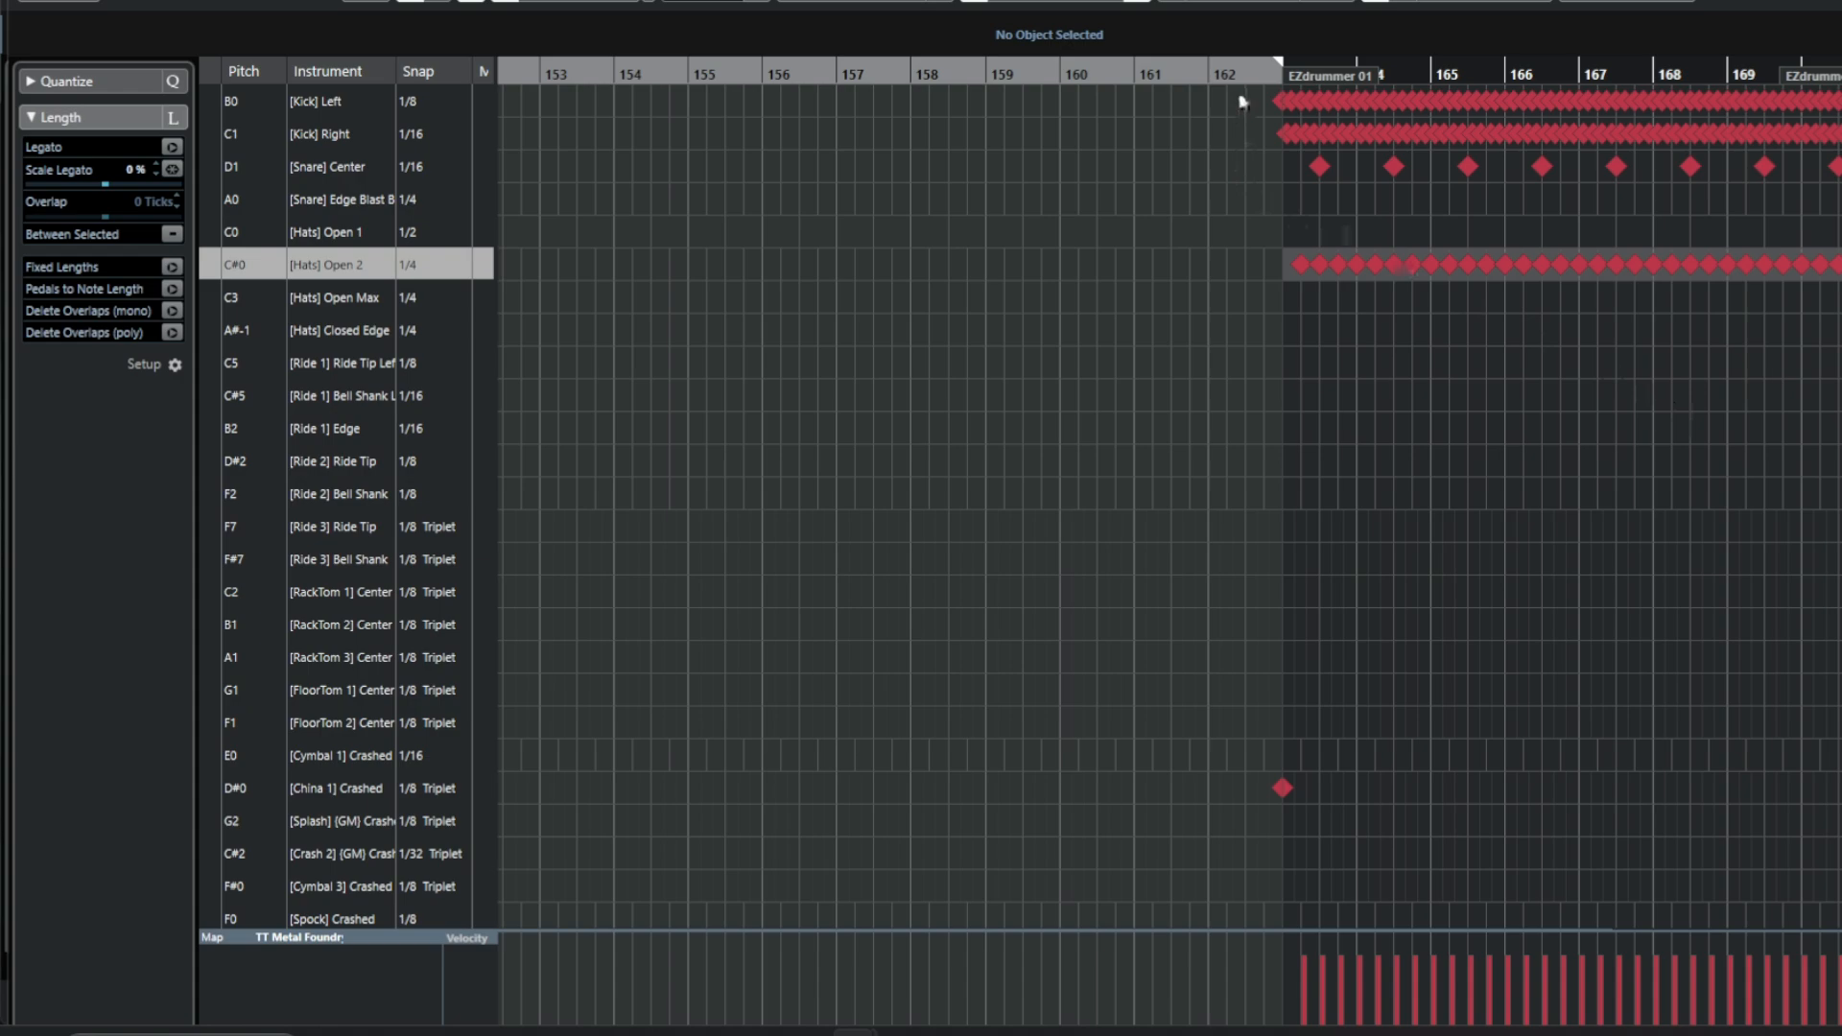
# Raise the velocity of all Kick Left and Kick Right notes in the ending to 120.
pyautogui.moveTo(1247, 95); pyautogui.dragTo(1832, 137)
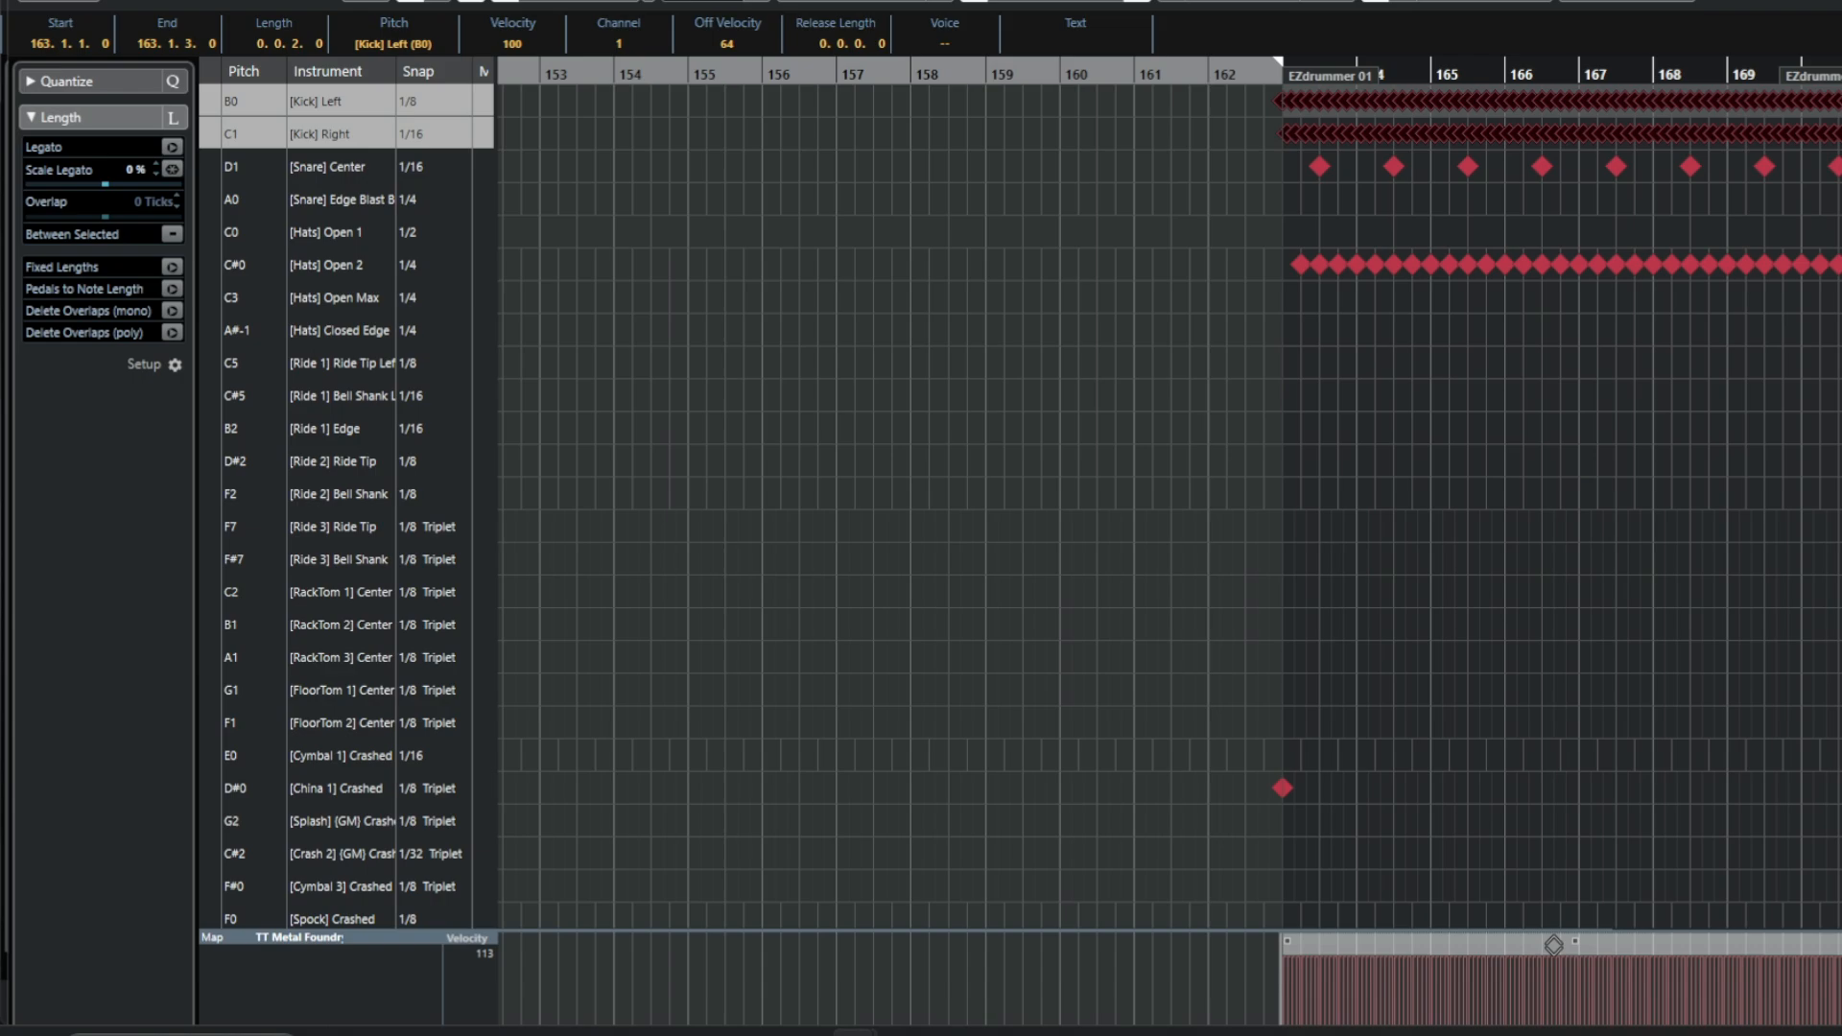
pyautogui.moveTo(1553, 945); pyautogui.dragTo(1555, 922)
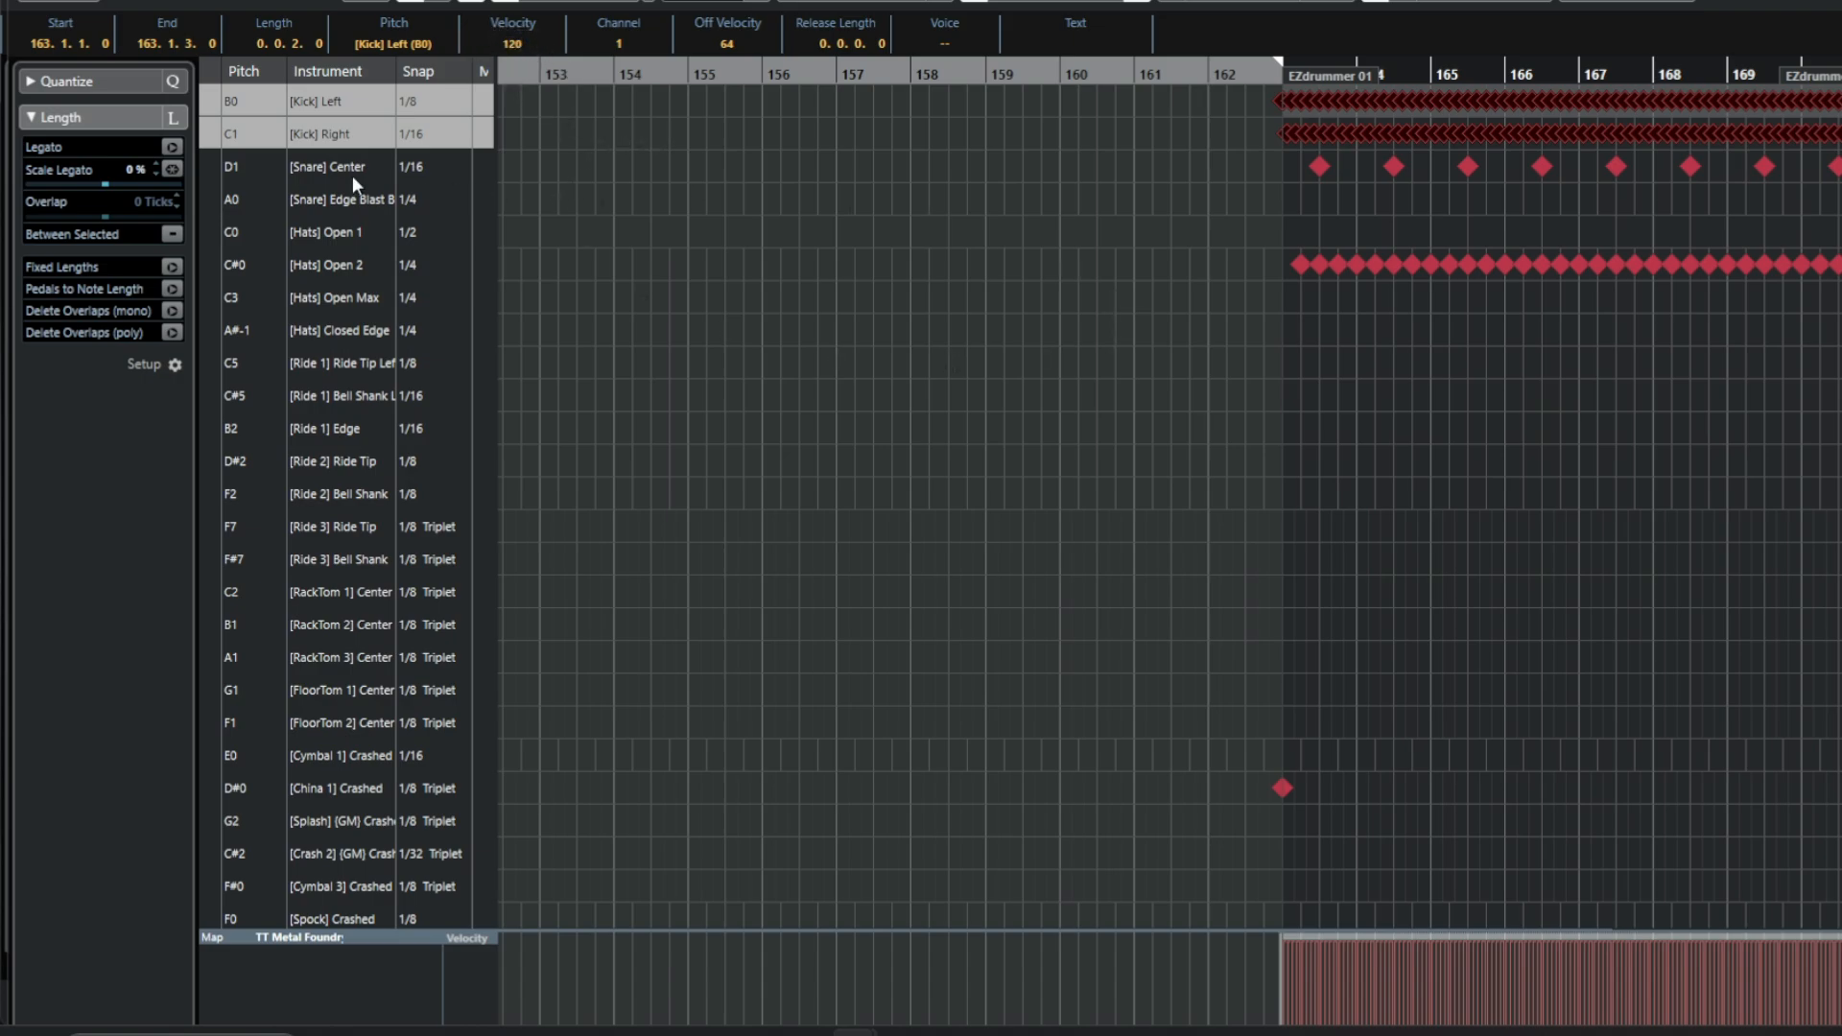
pyautogui.click(210, 165)
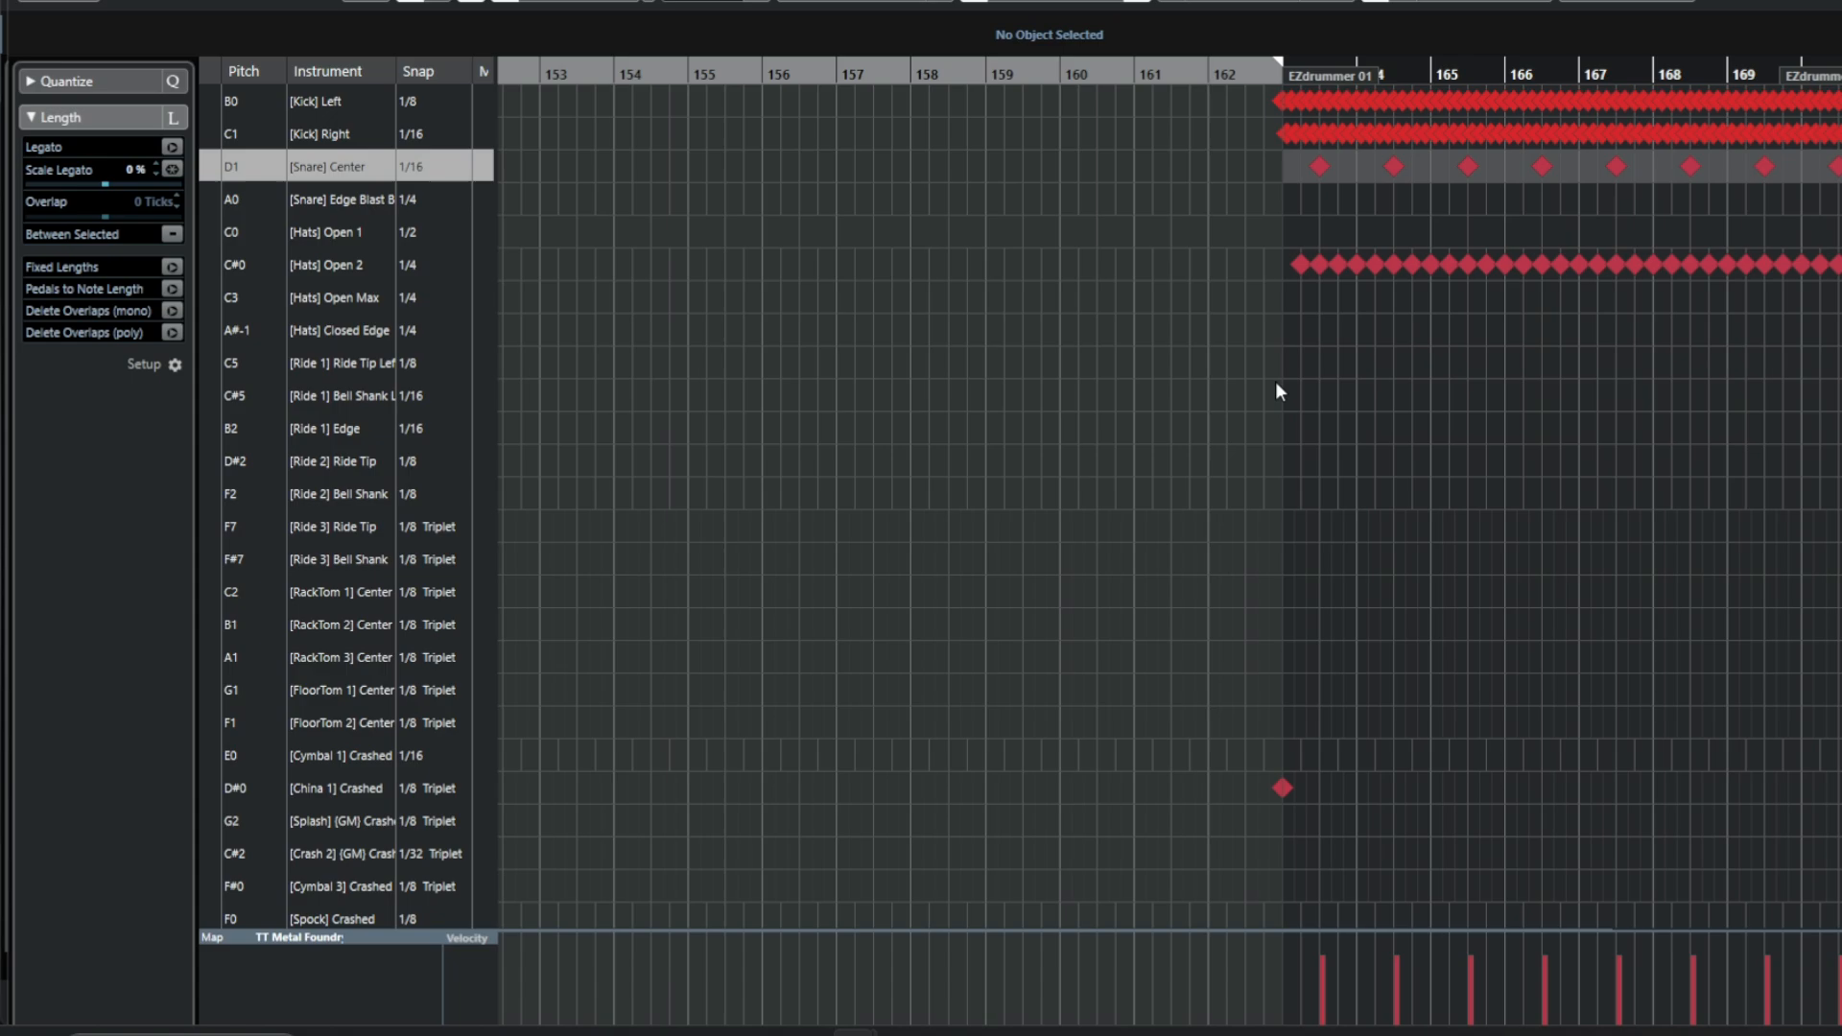
# Raise the velocity of the Hats Open 2 notes in the ending to 121.
pyautogui.moveTo(1247, 251); pyautogui.dragTo(1840, 299)
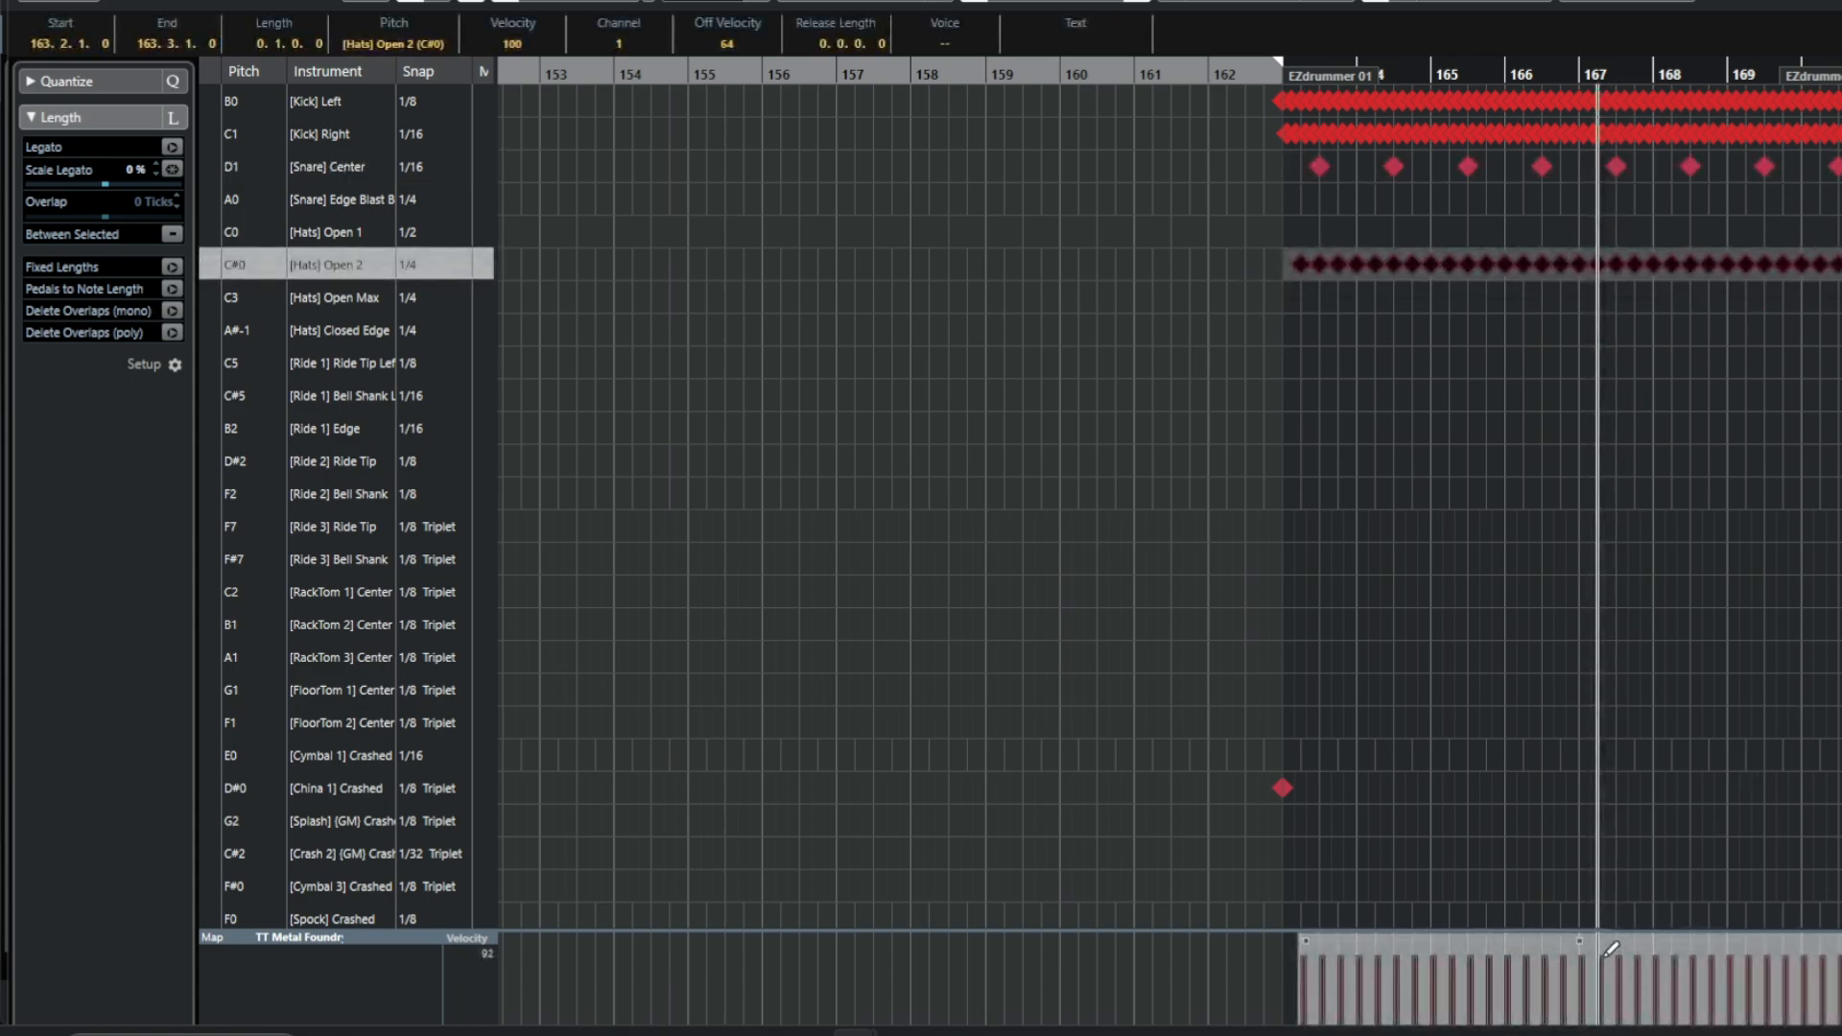
pyautogui.moveTo(1622, 946); pyautogui.dragTo(1625, 929)
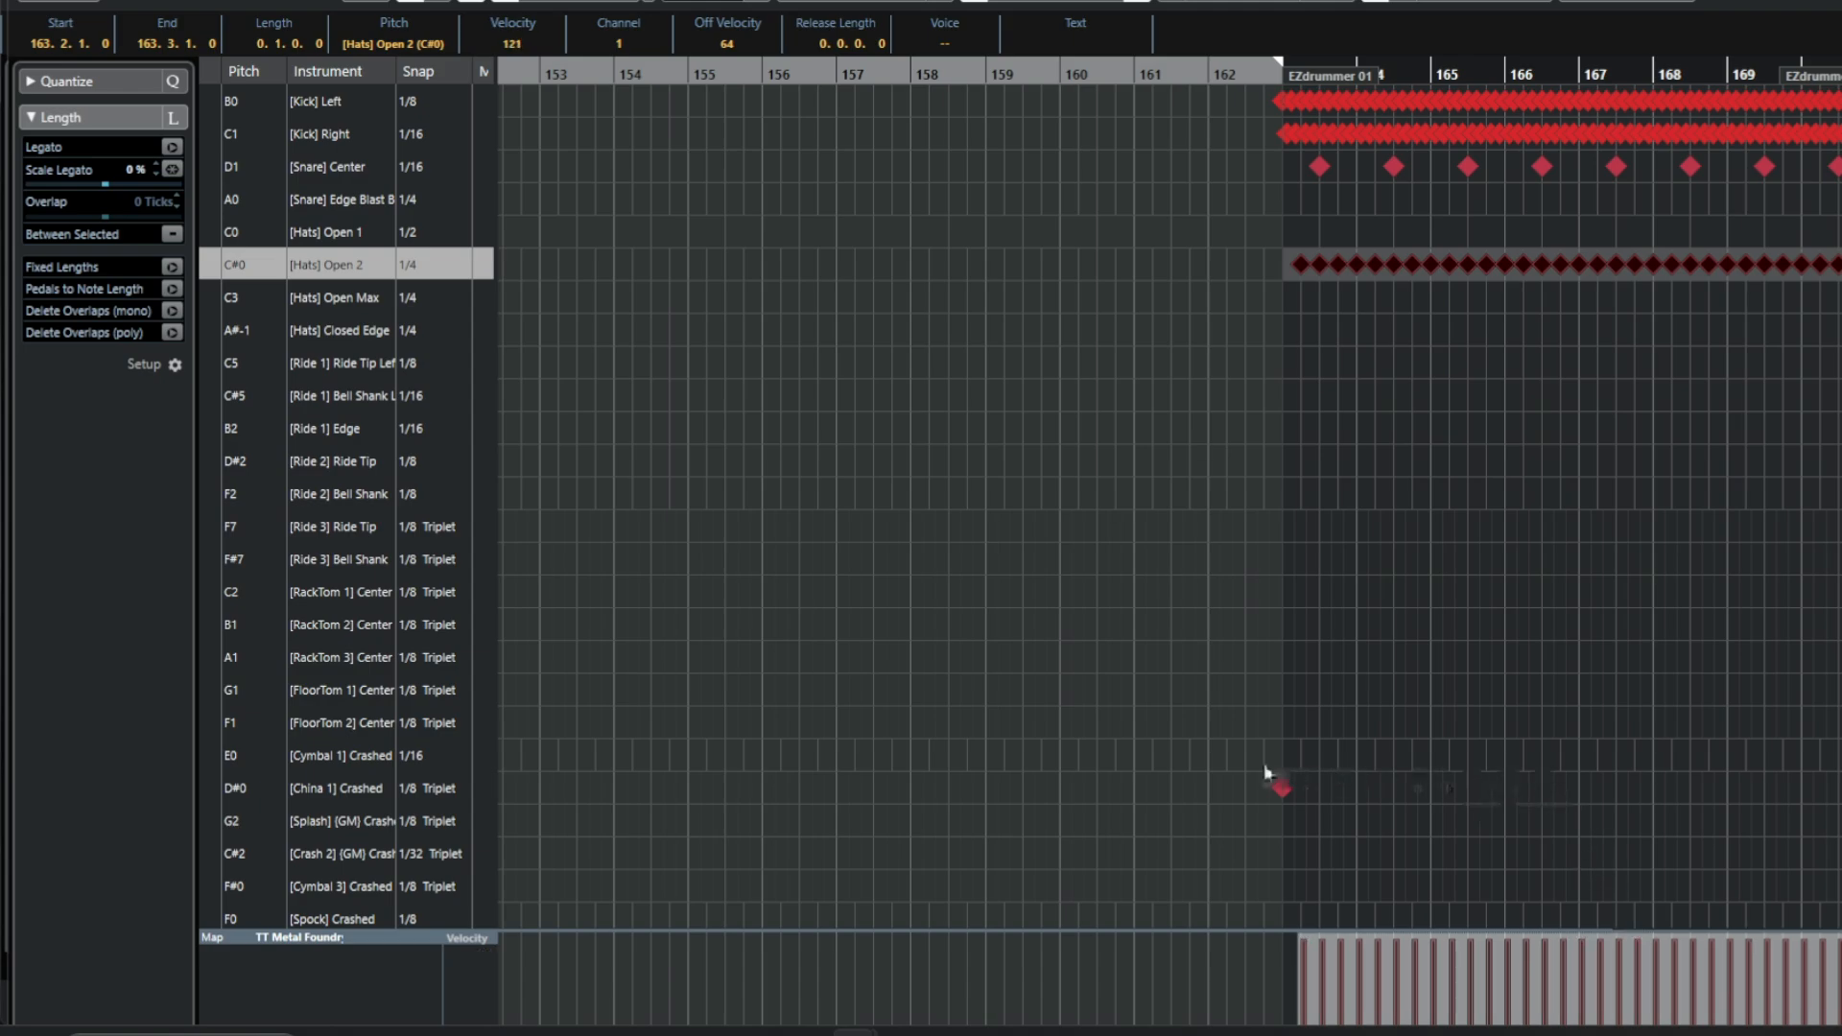
# Set the velocity of the China hit at bar 163 to 117.
pyautogui.moveTo(1233, 755); pyautogui.dragTo(1298, 806)
pyautogui.click(1301, 945)
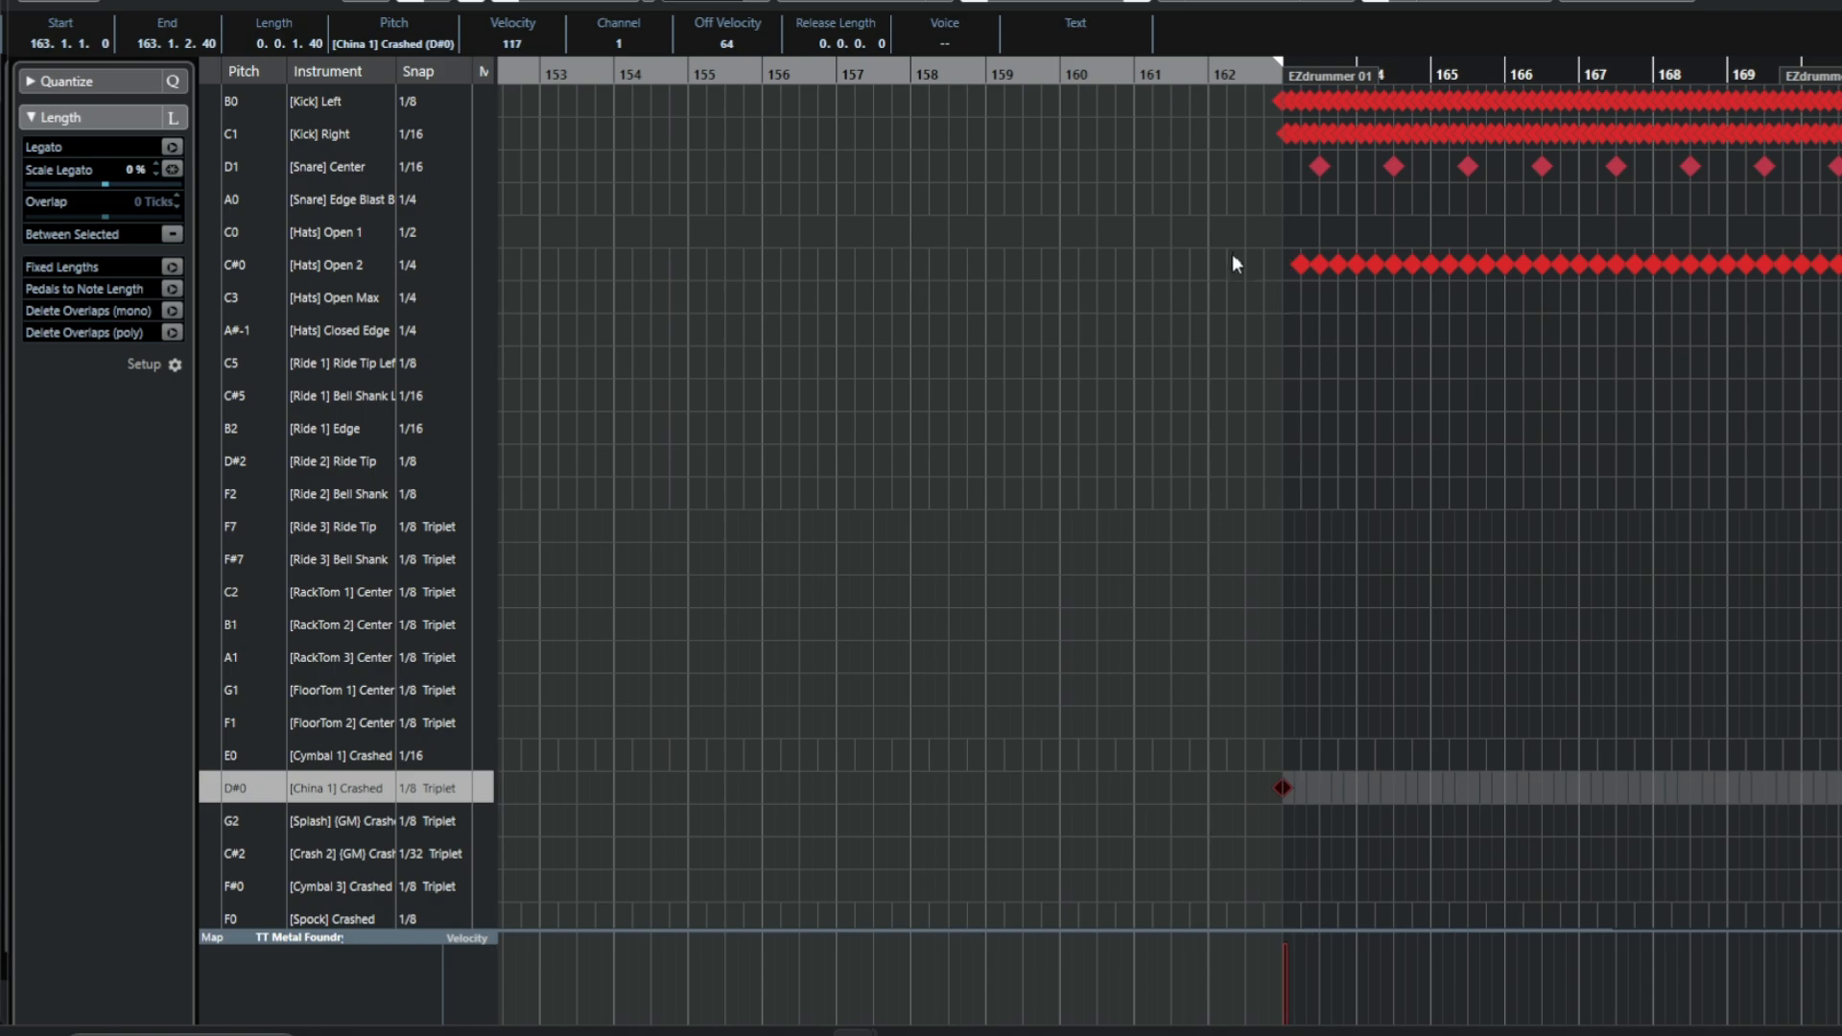
pyautogui.moveTo(1232, 253); pyautogui.dragTo(1838, 300)
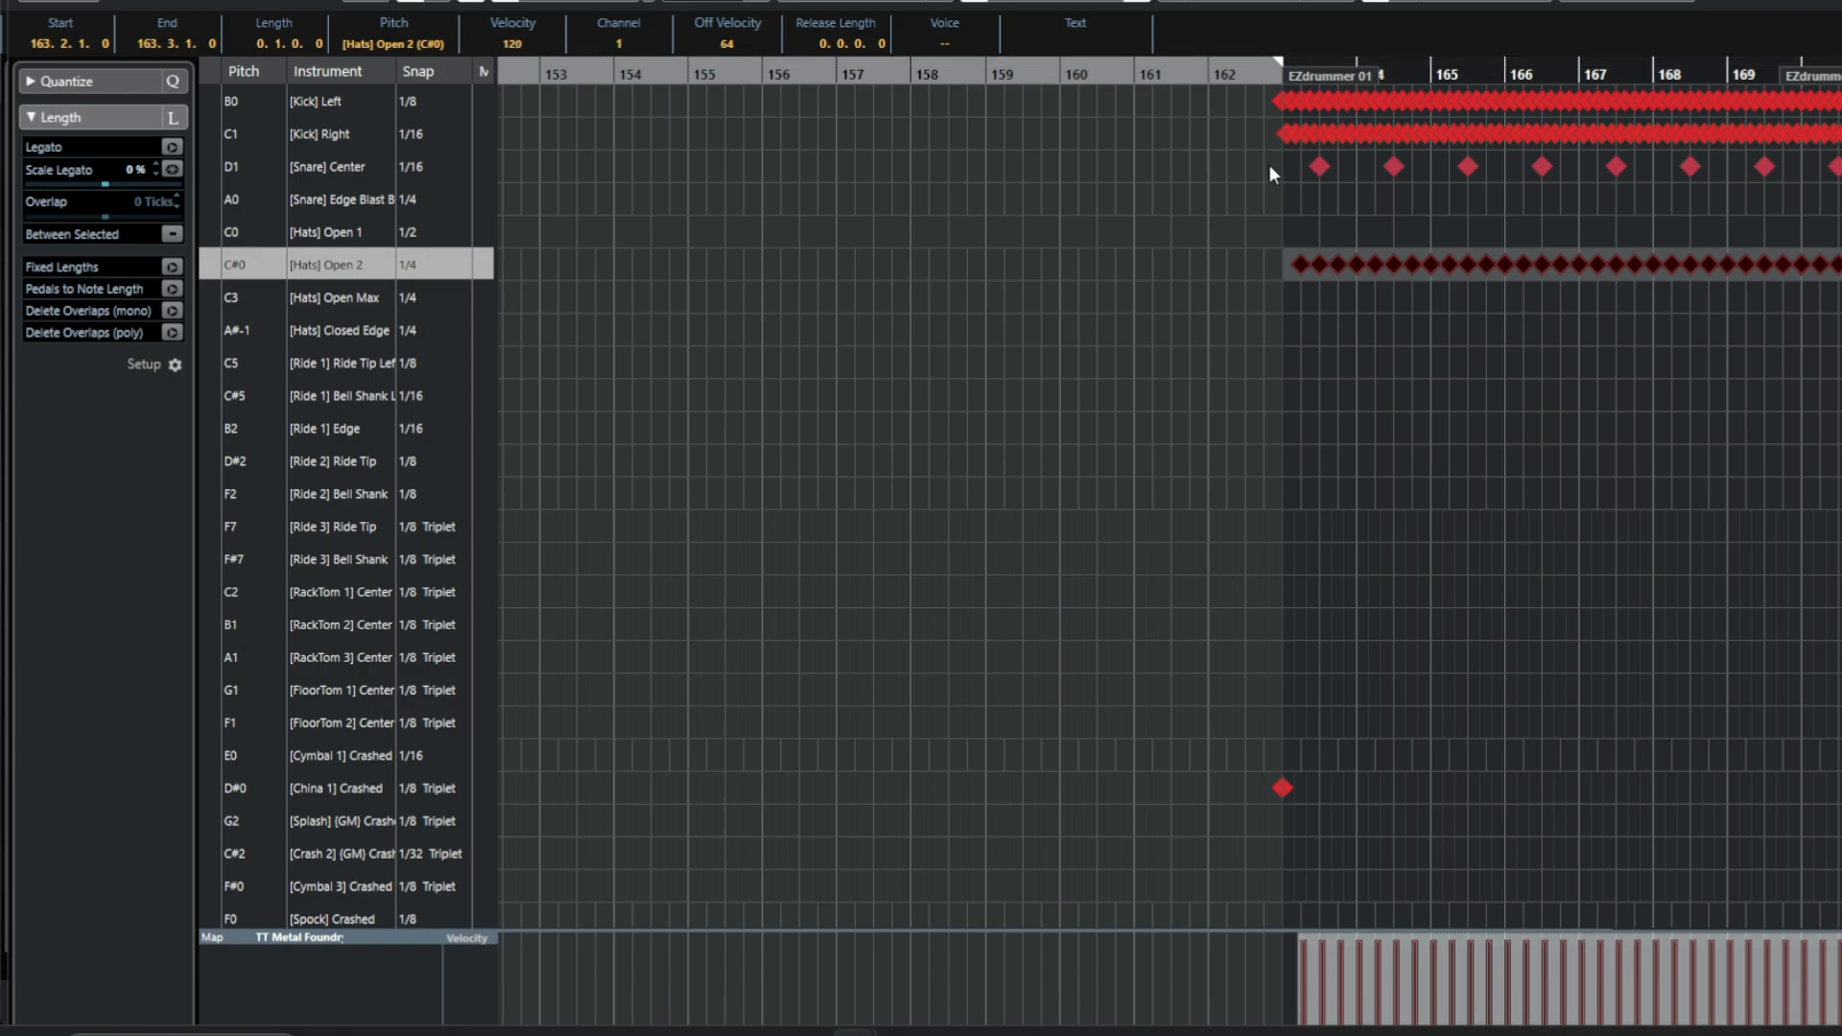
# Set the Snare Center notes' velocity to 120 and start playback of the ending.
pyautogui.moveTo(1268, 165); pyautogui.dragTo(1837, 192)
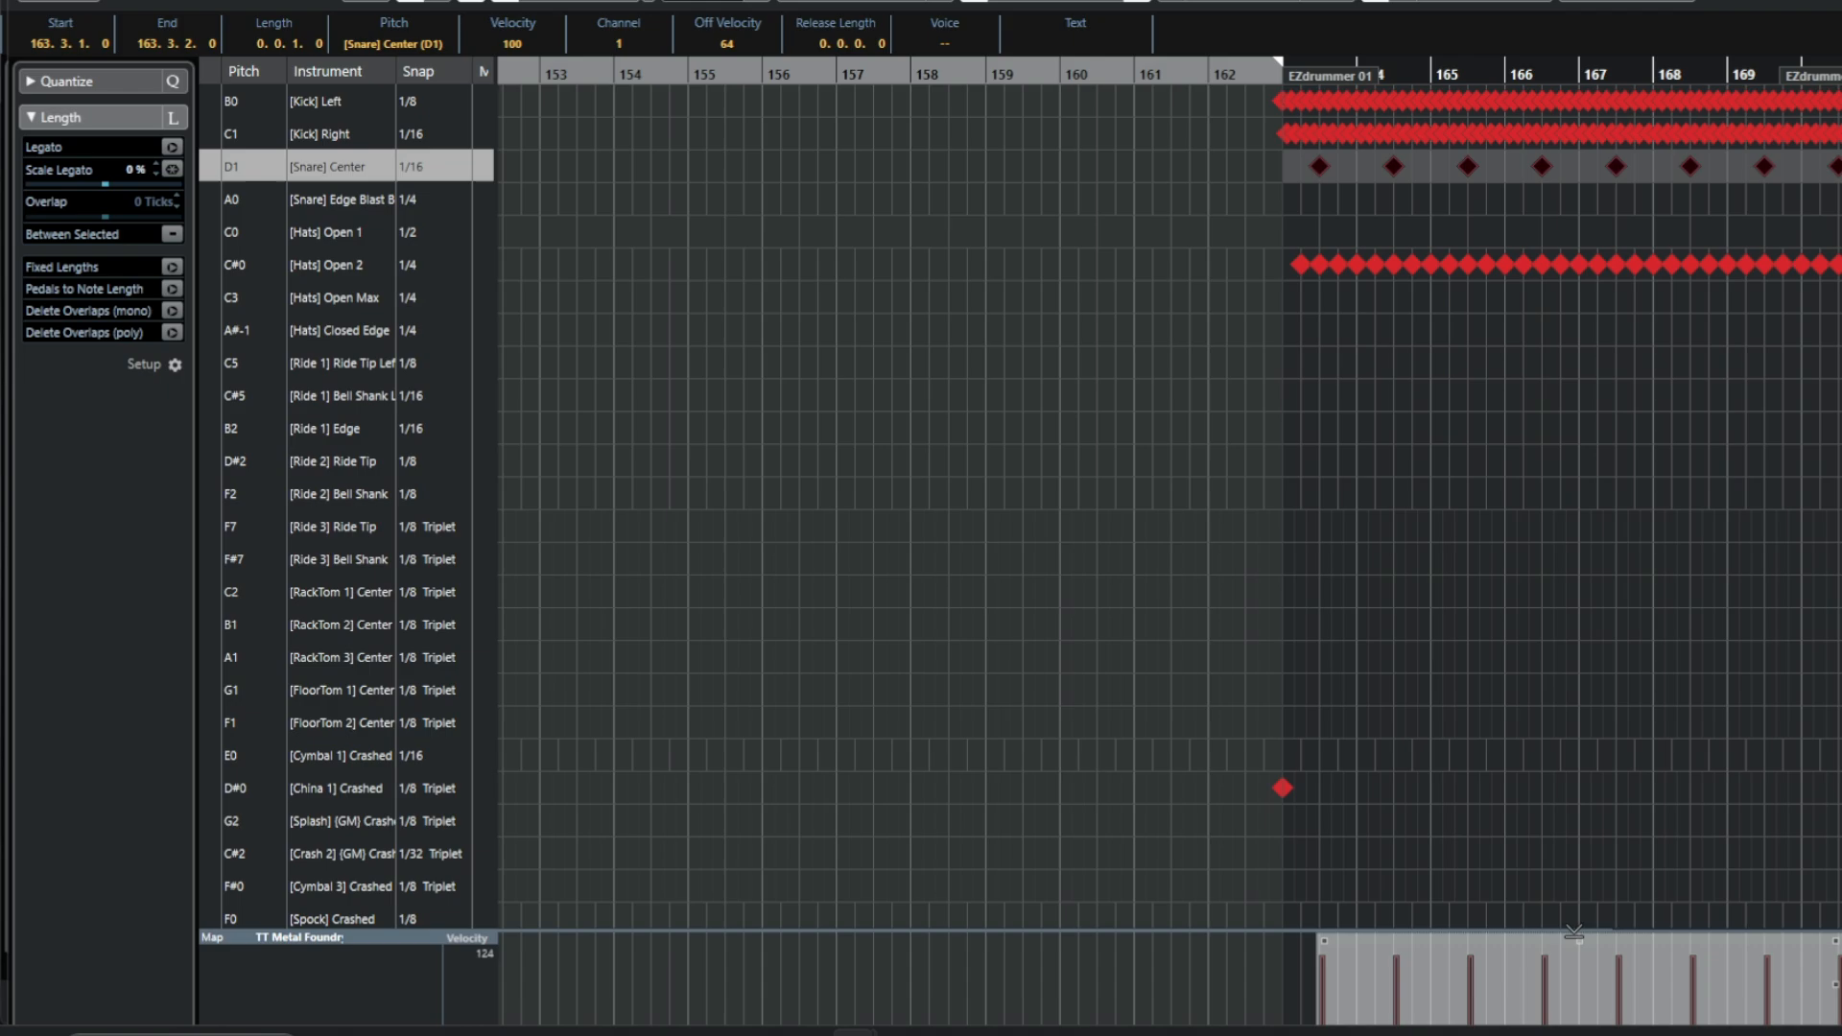
pyautogui.moveTo(1556, 944); pyautogui.dragTo(1556, 922)
pyautogui.press('space')
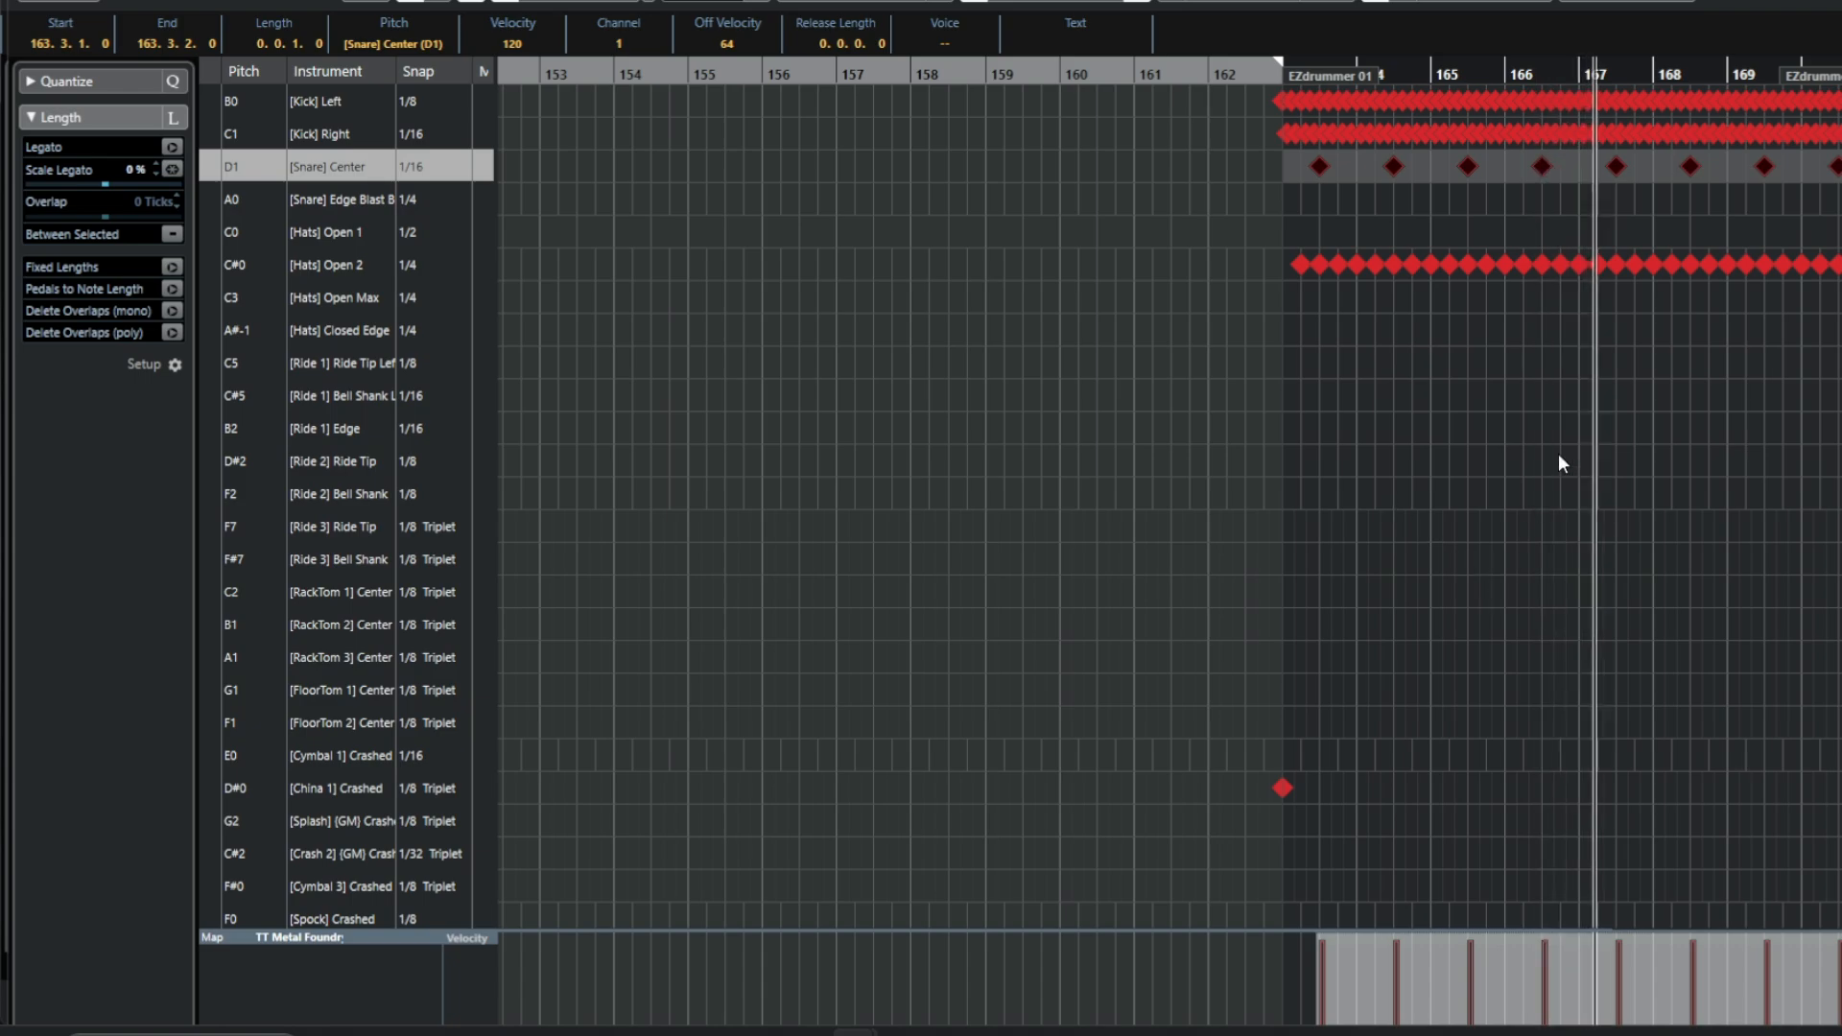
# Delete the open hi-hat hit just before bar 167 and add a China hit on bar 167's downbeat.
pyautogui.click(1582, 268)
pyautogui.press('Delete')
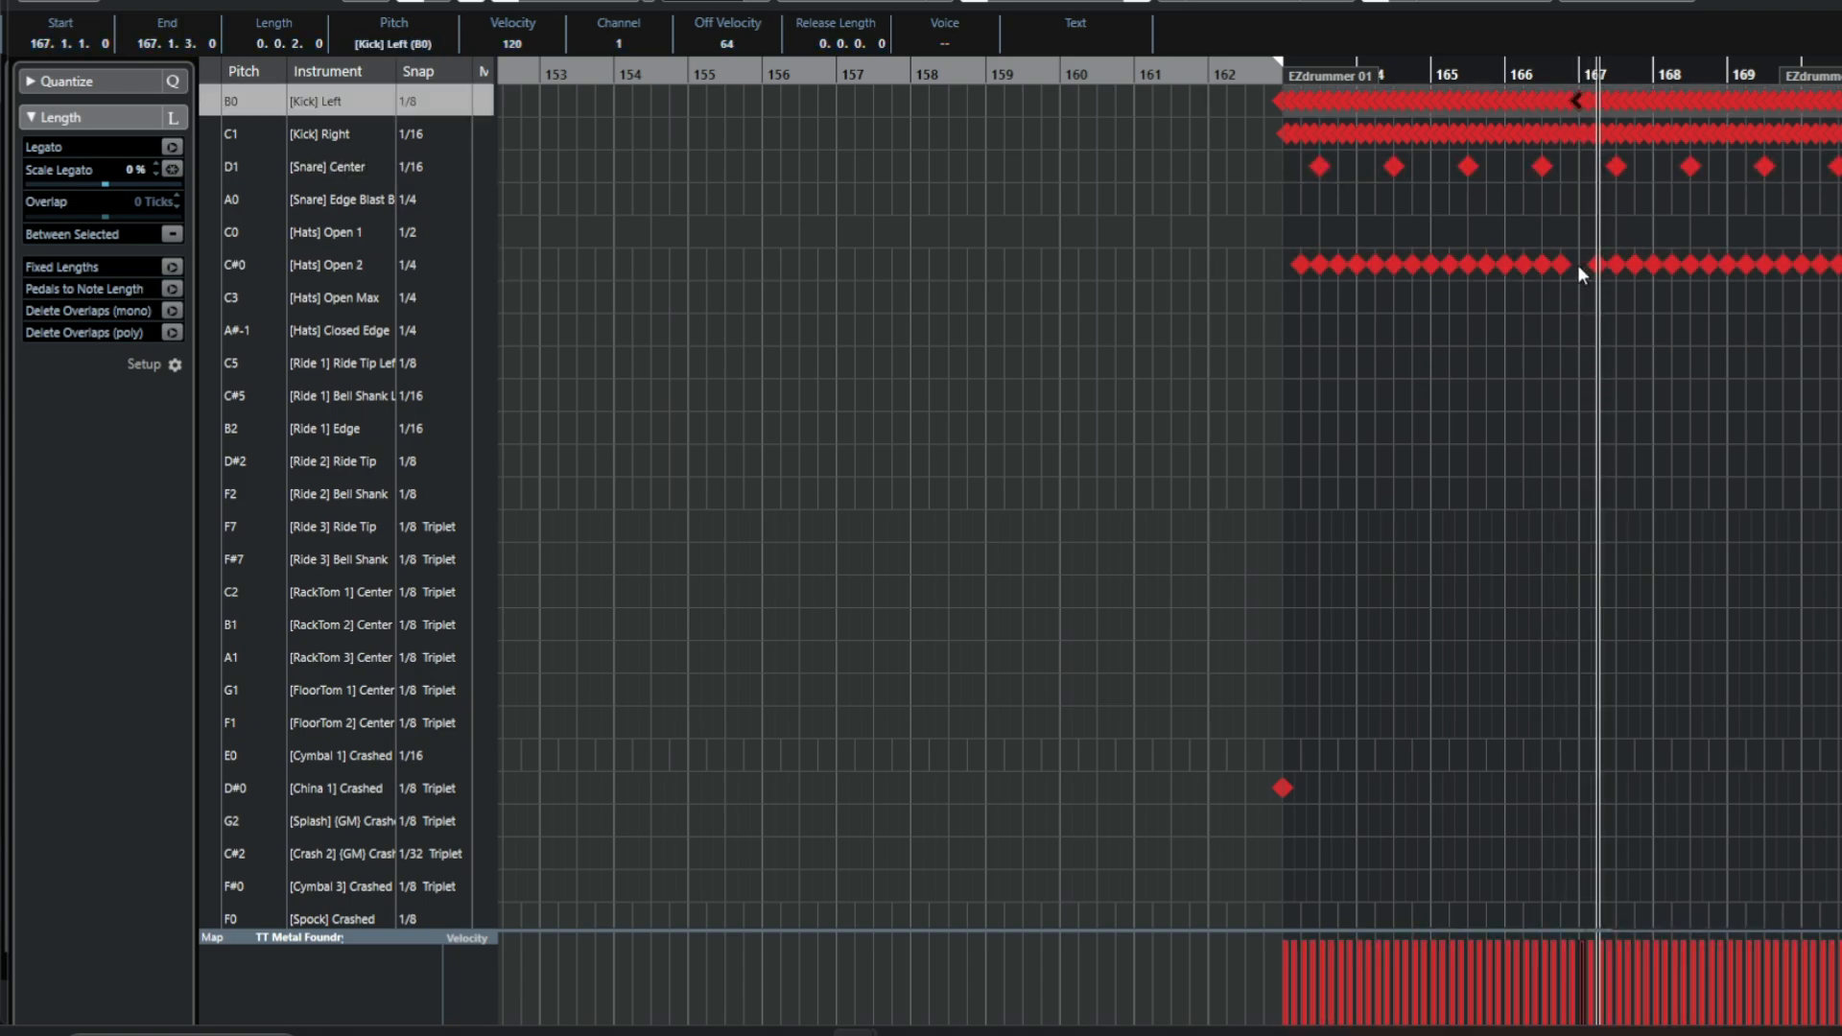
pyautogui.rightClick(1581, 797)
pyautogui.click(1608, 799)
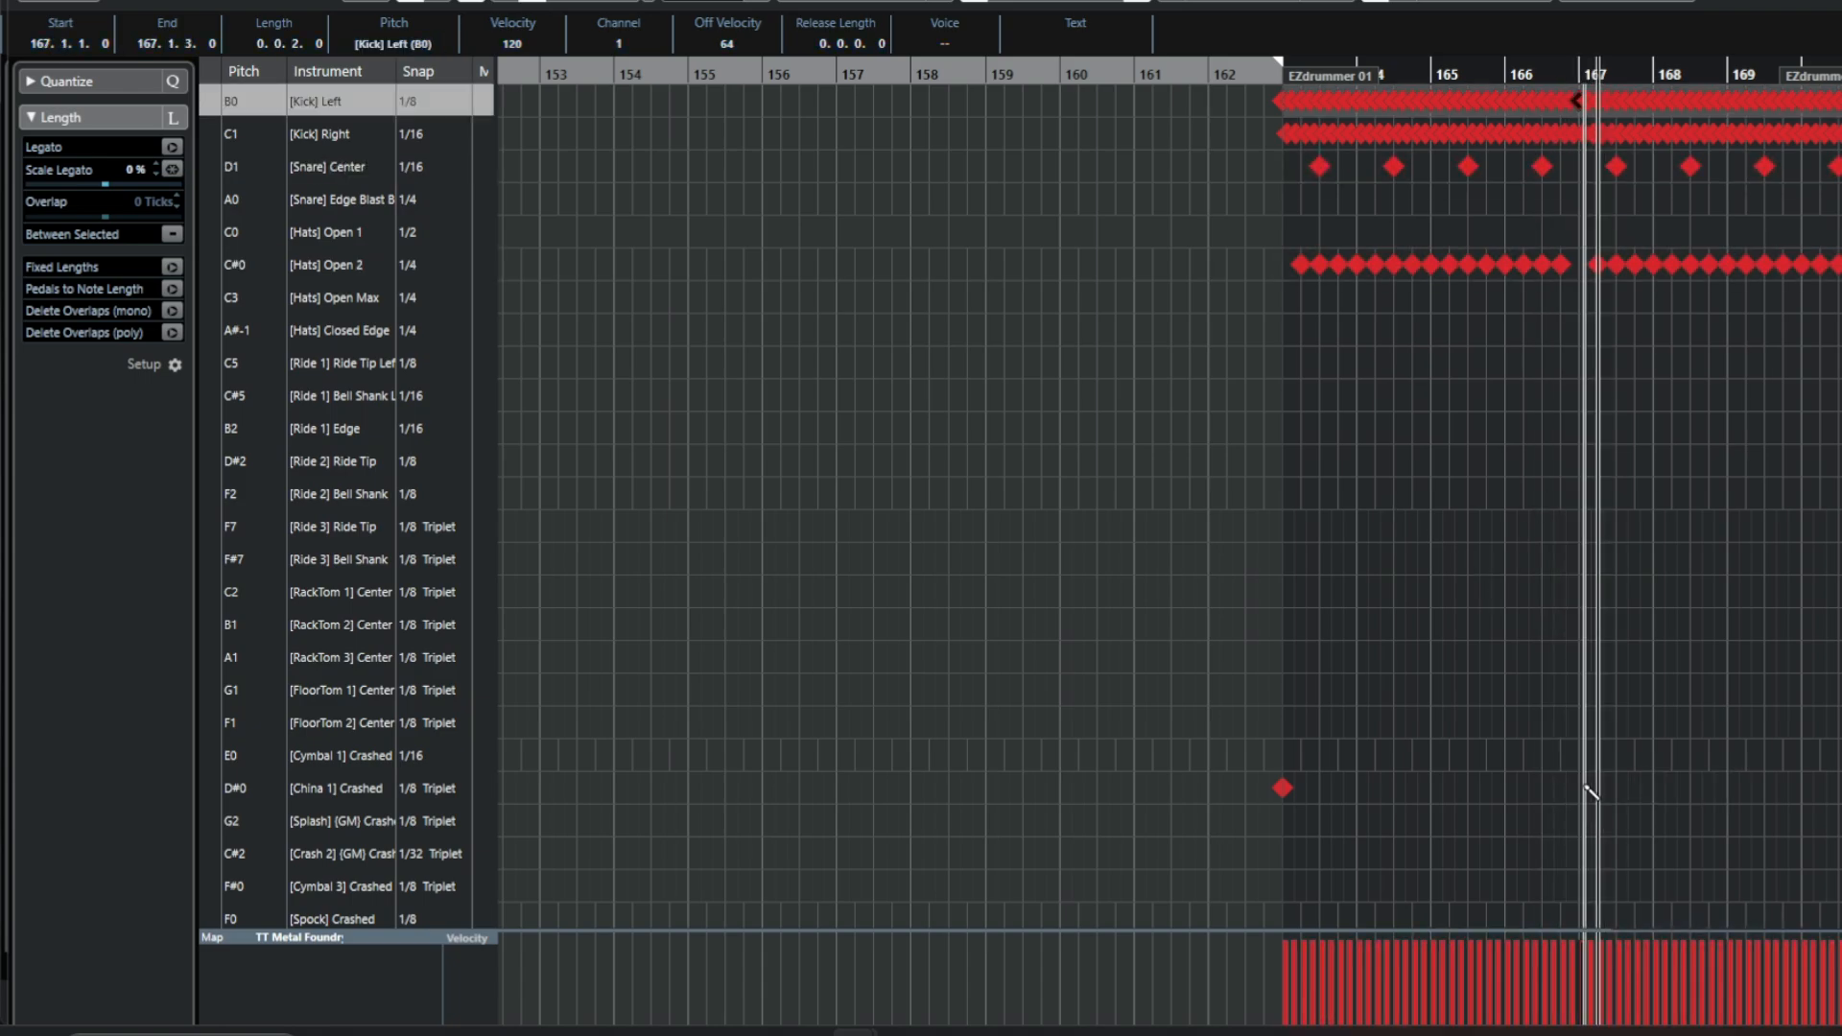
pyautogui.click(1585, 787)
pyautogui.click(1588, 787)
pyautogui.click(1579, 787)
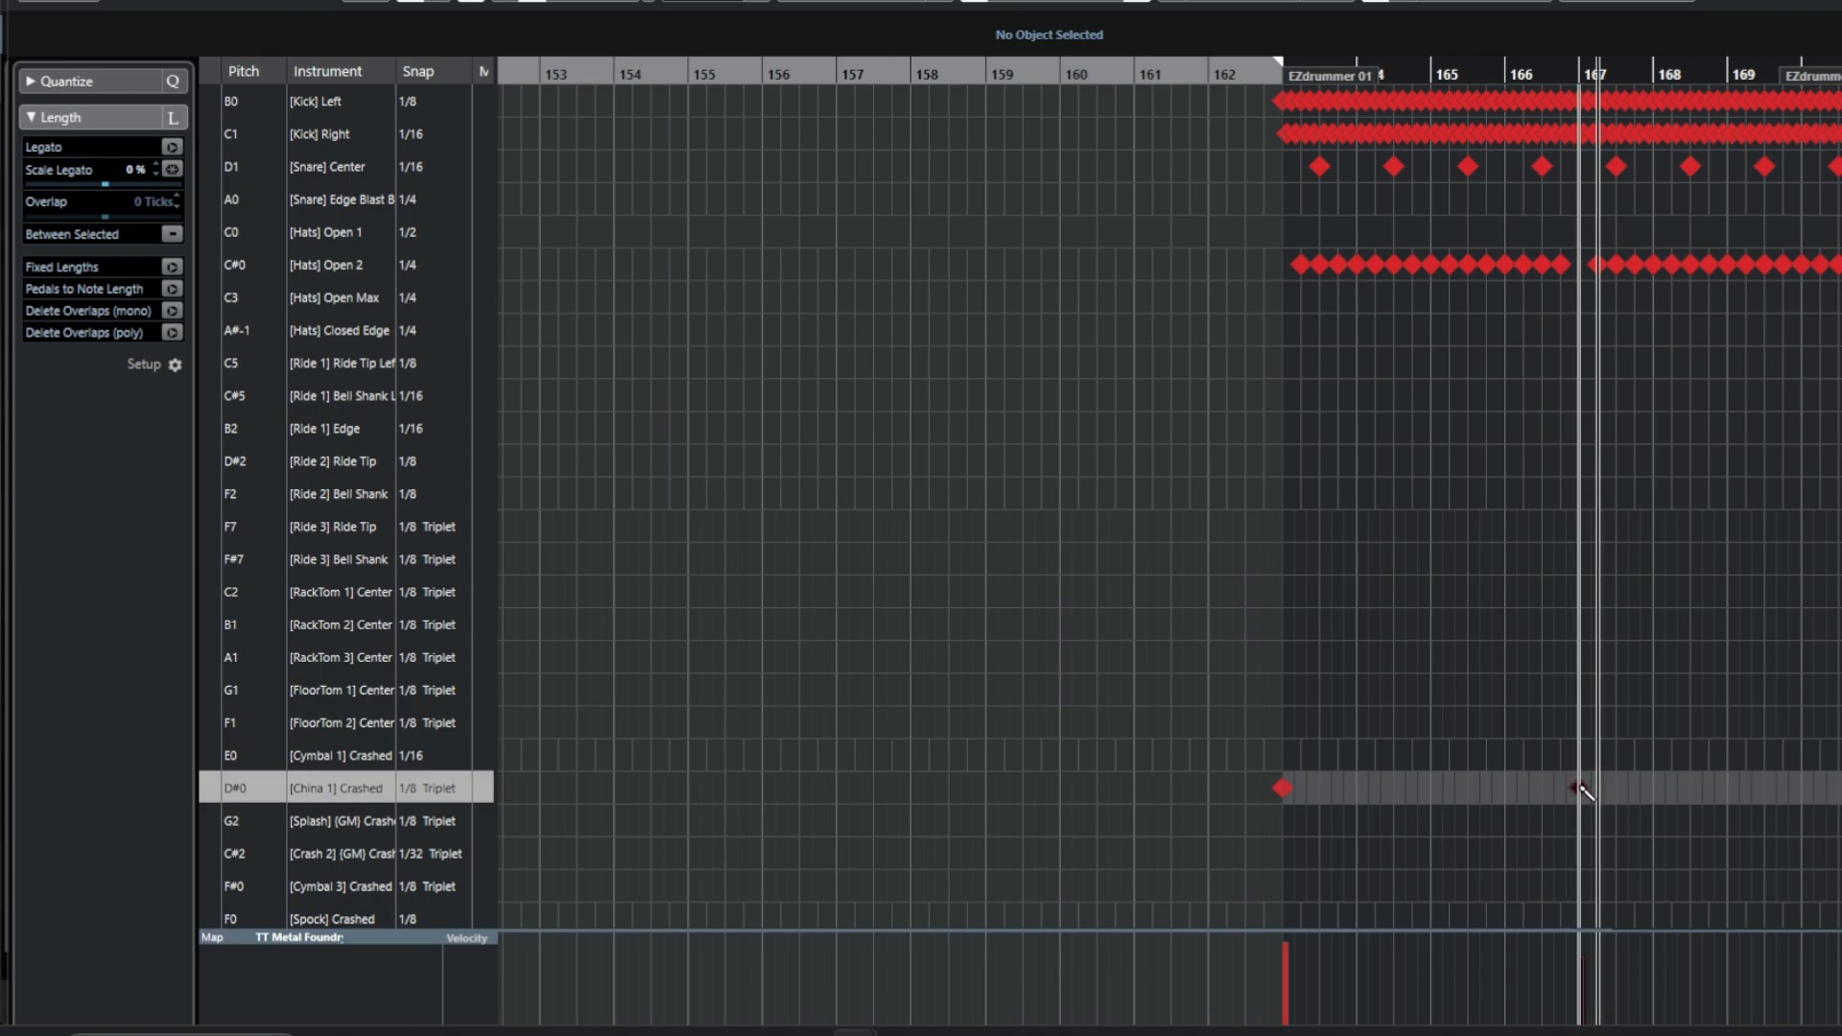
# Play back the ending from bar 163 and zoom out to view the whole part.
pyautogui.press('space')
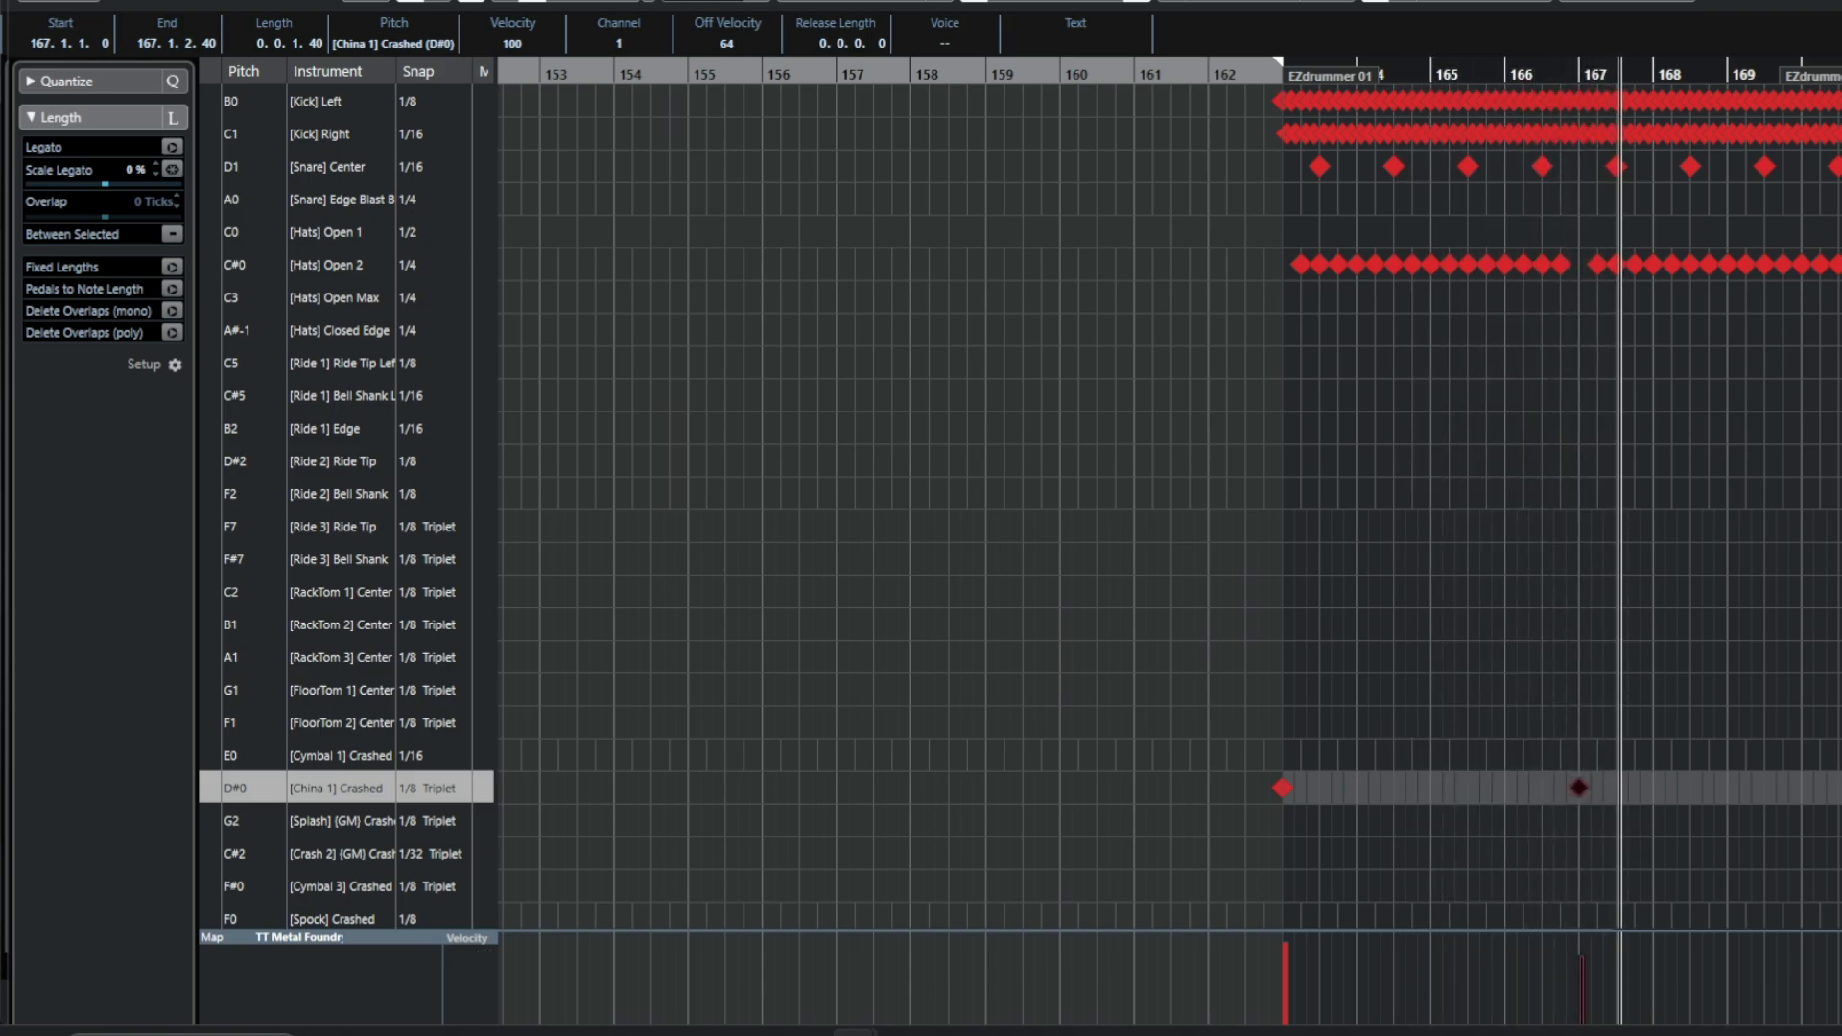
pyautogui.press('space')
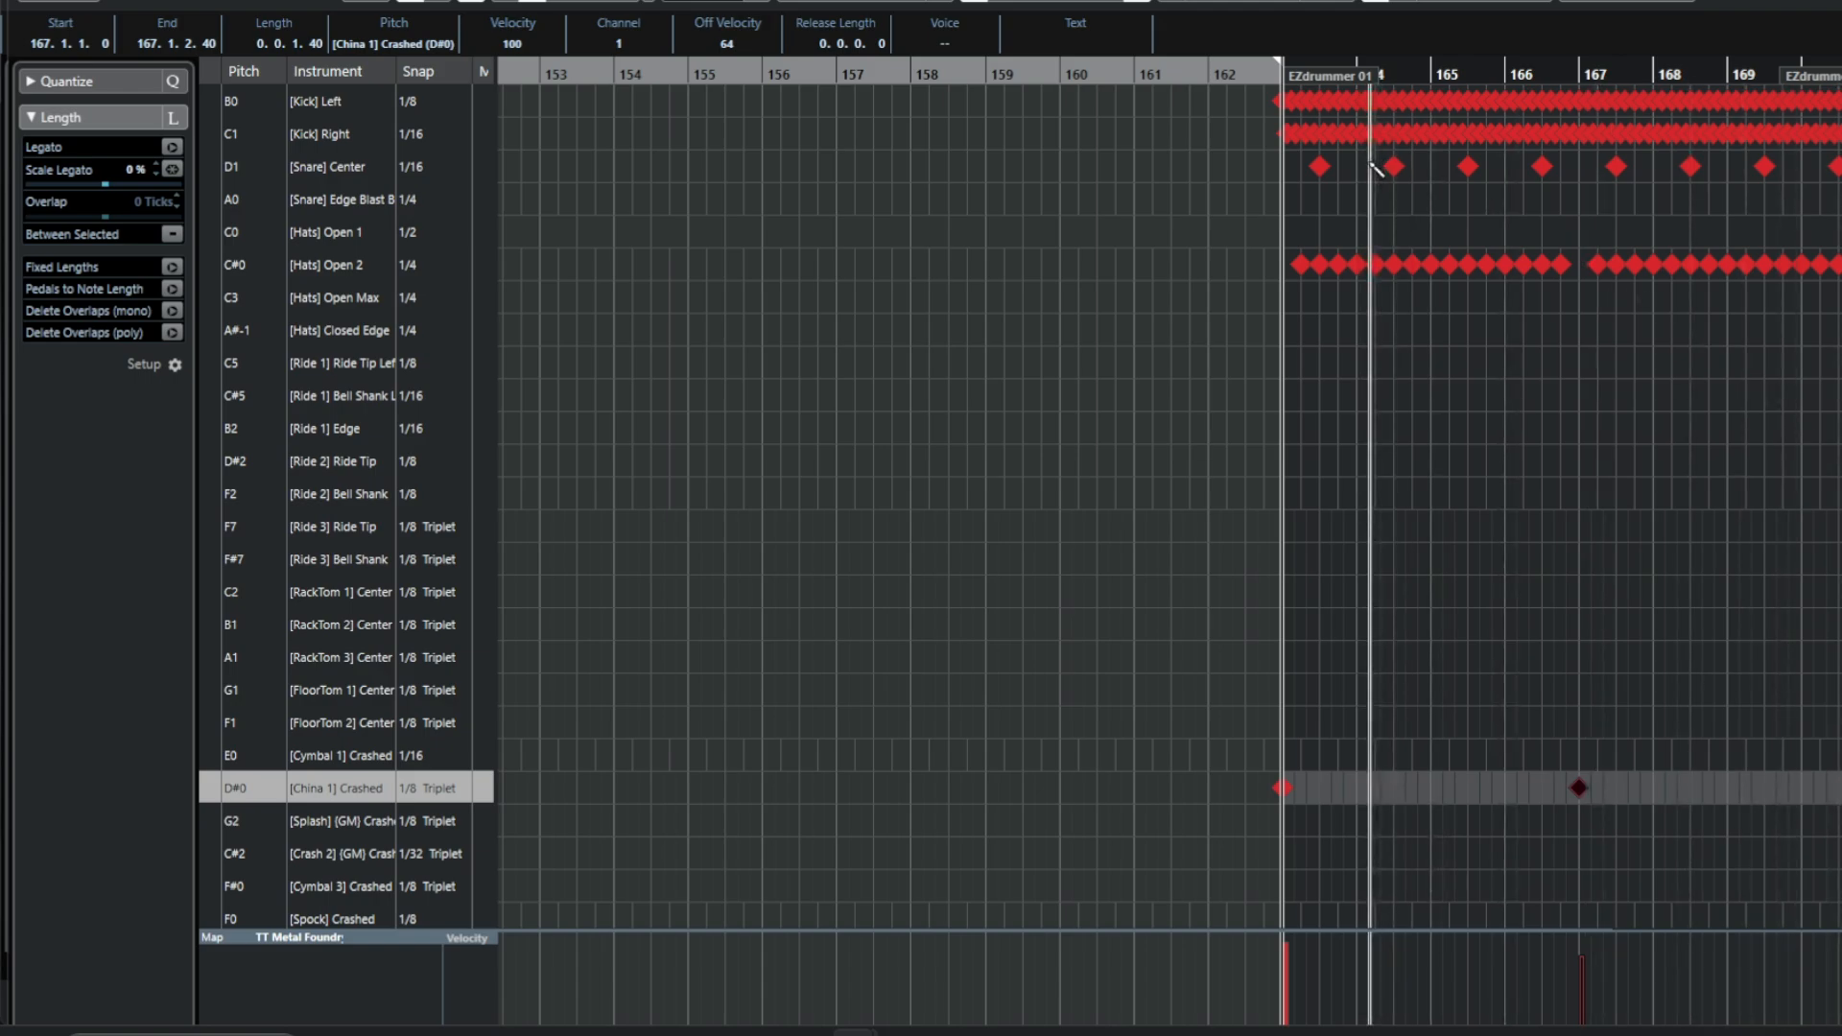
pyautogui.press('h')
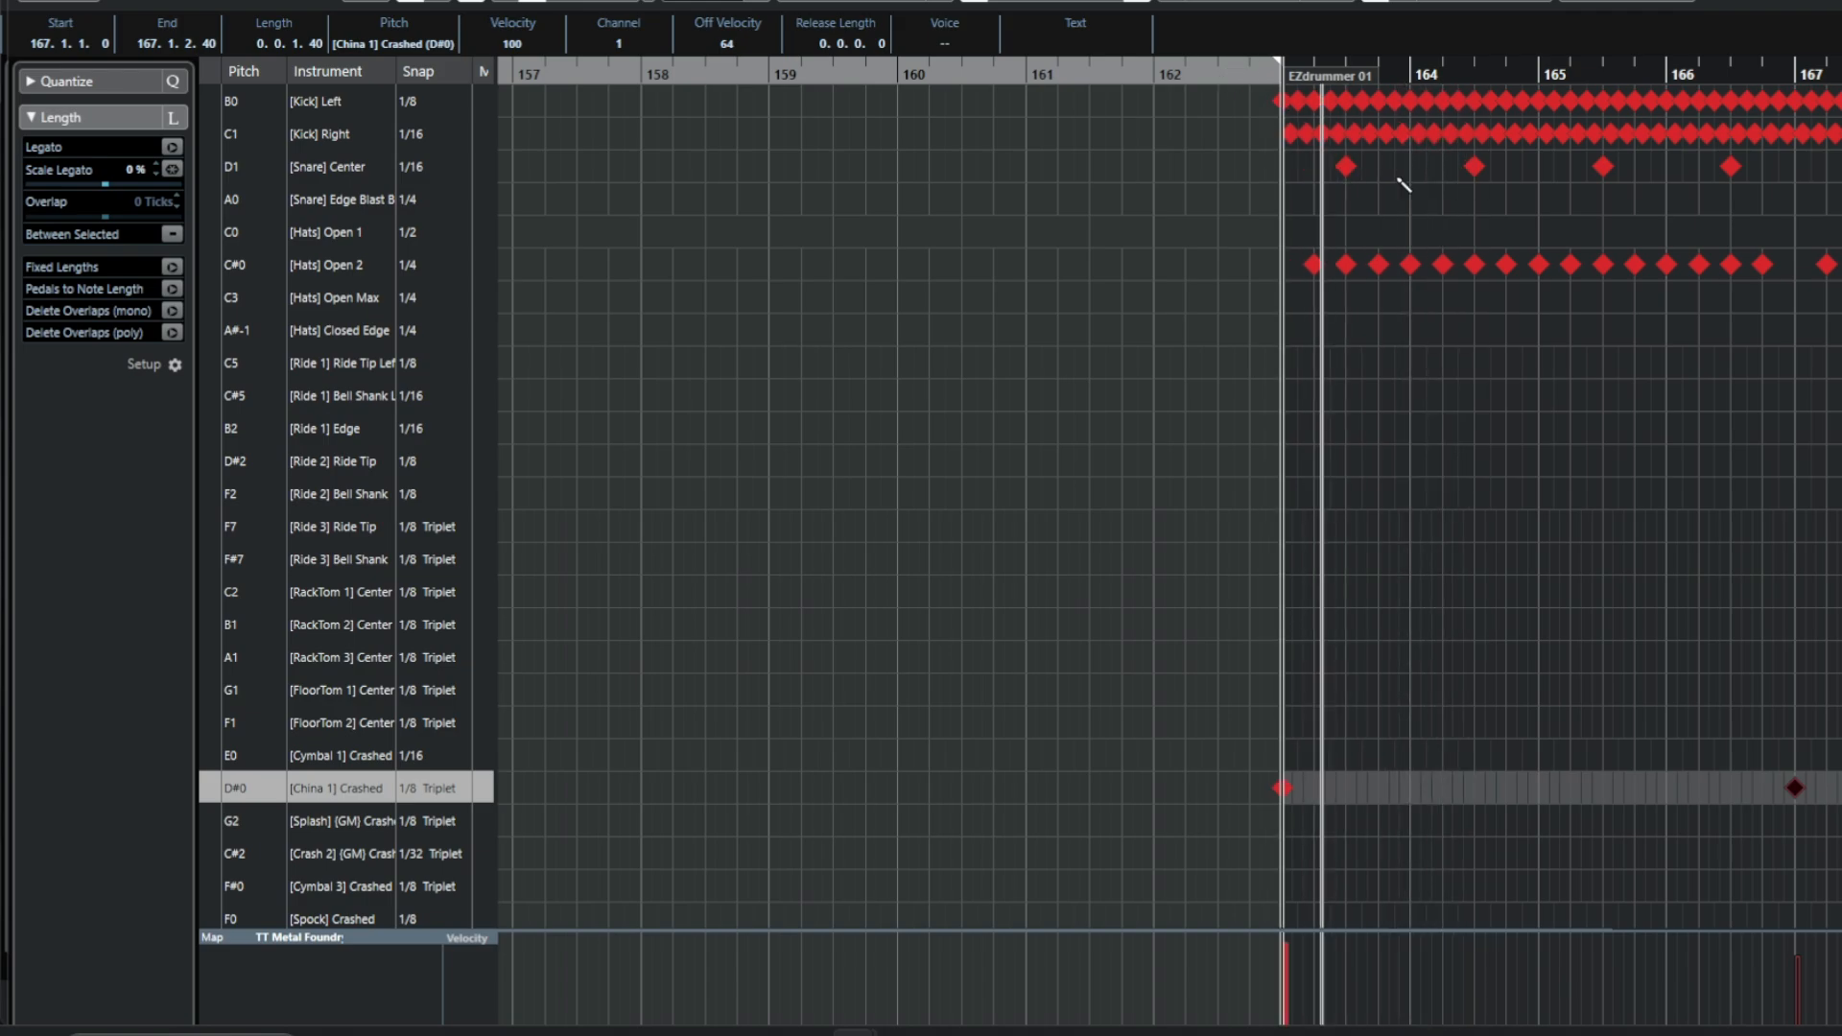
pyautogui.press('g')
pyautogui.press('g')
pyautogui.press('g')
pyautogui.press('g')
pyautogui.press('g')
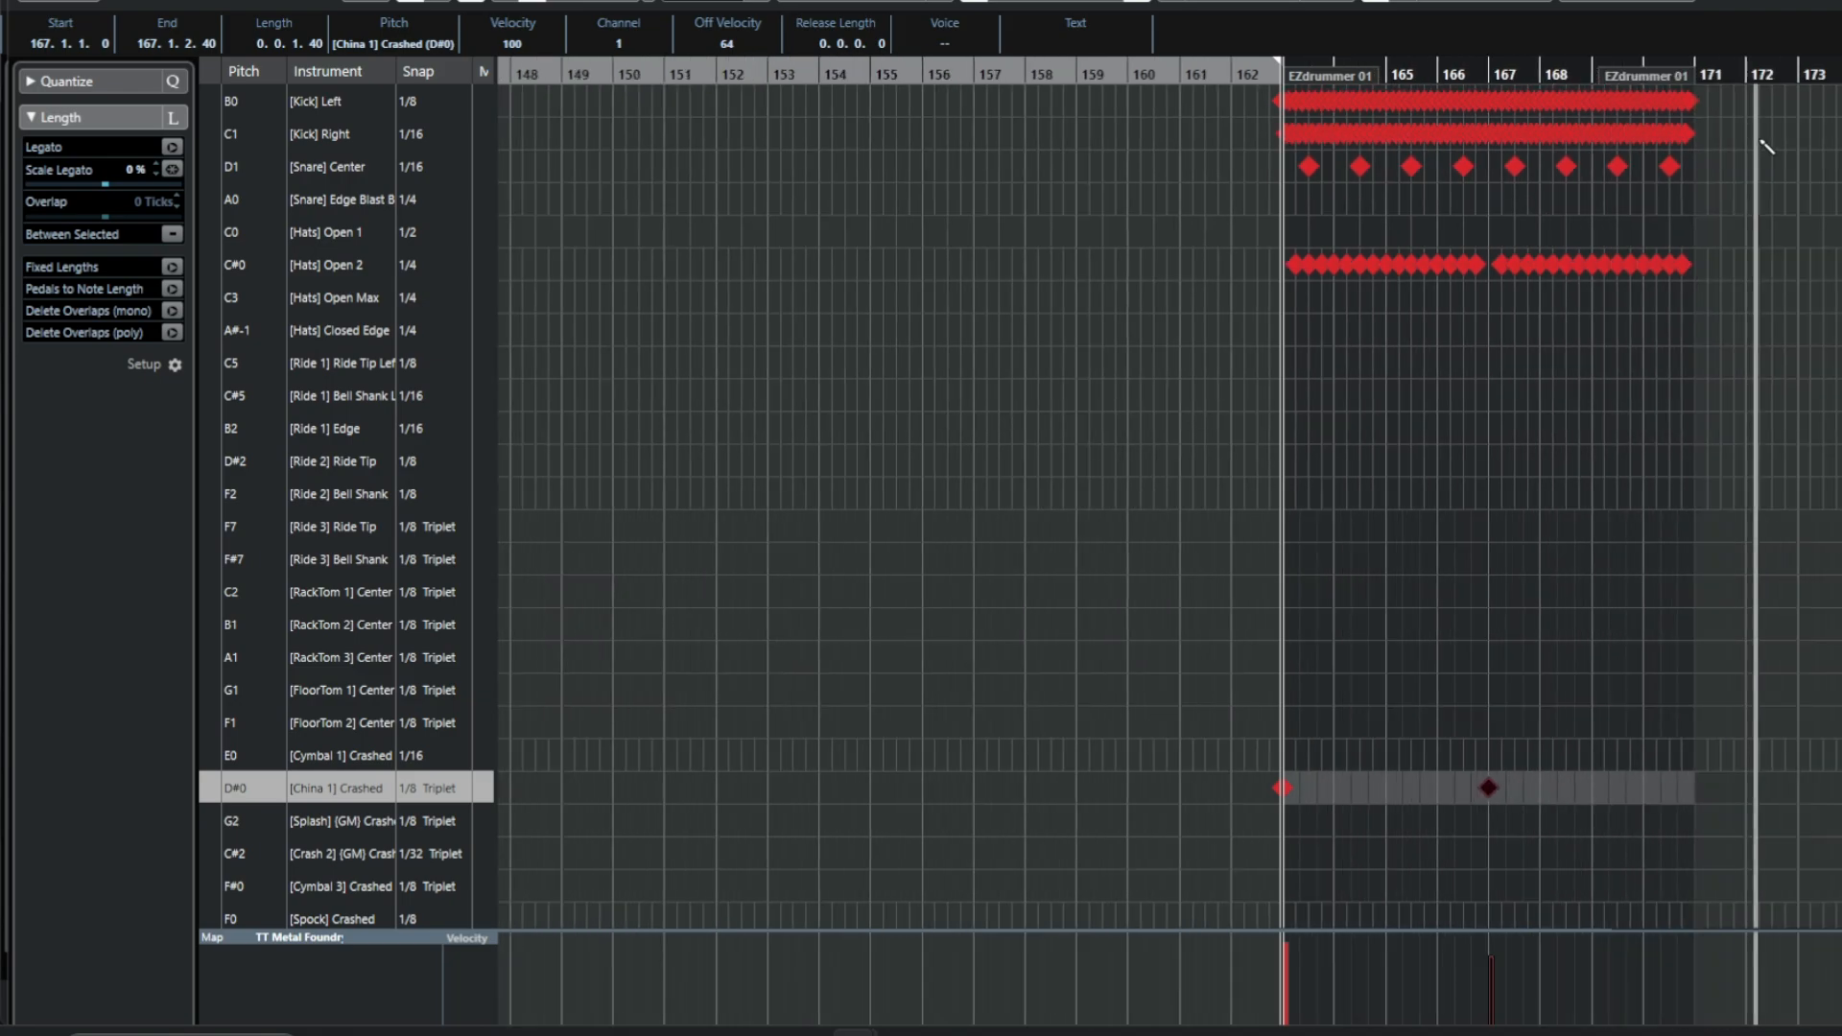
# Leave the editor and delete the extra MIDI part at the end of the MIDI Tracks folder.
pyautogui.click(1832, 3)
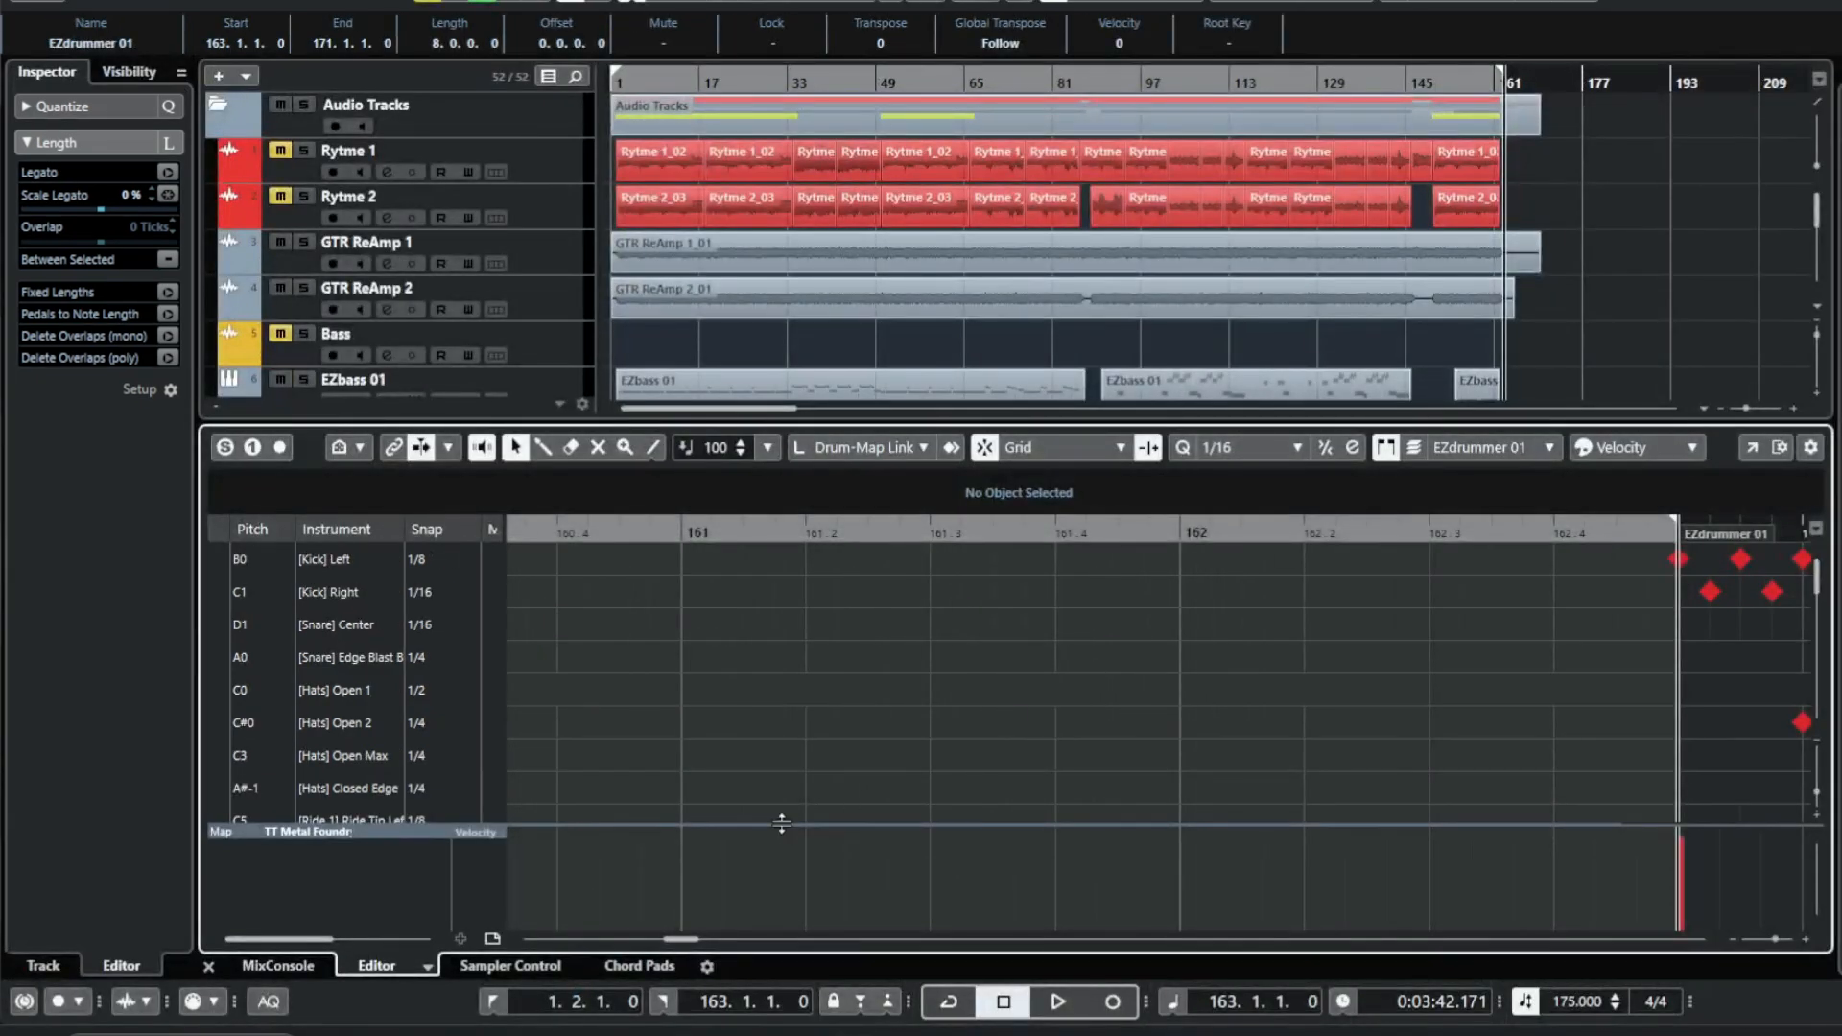
pyautogui.click(209, 966)
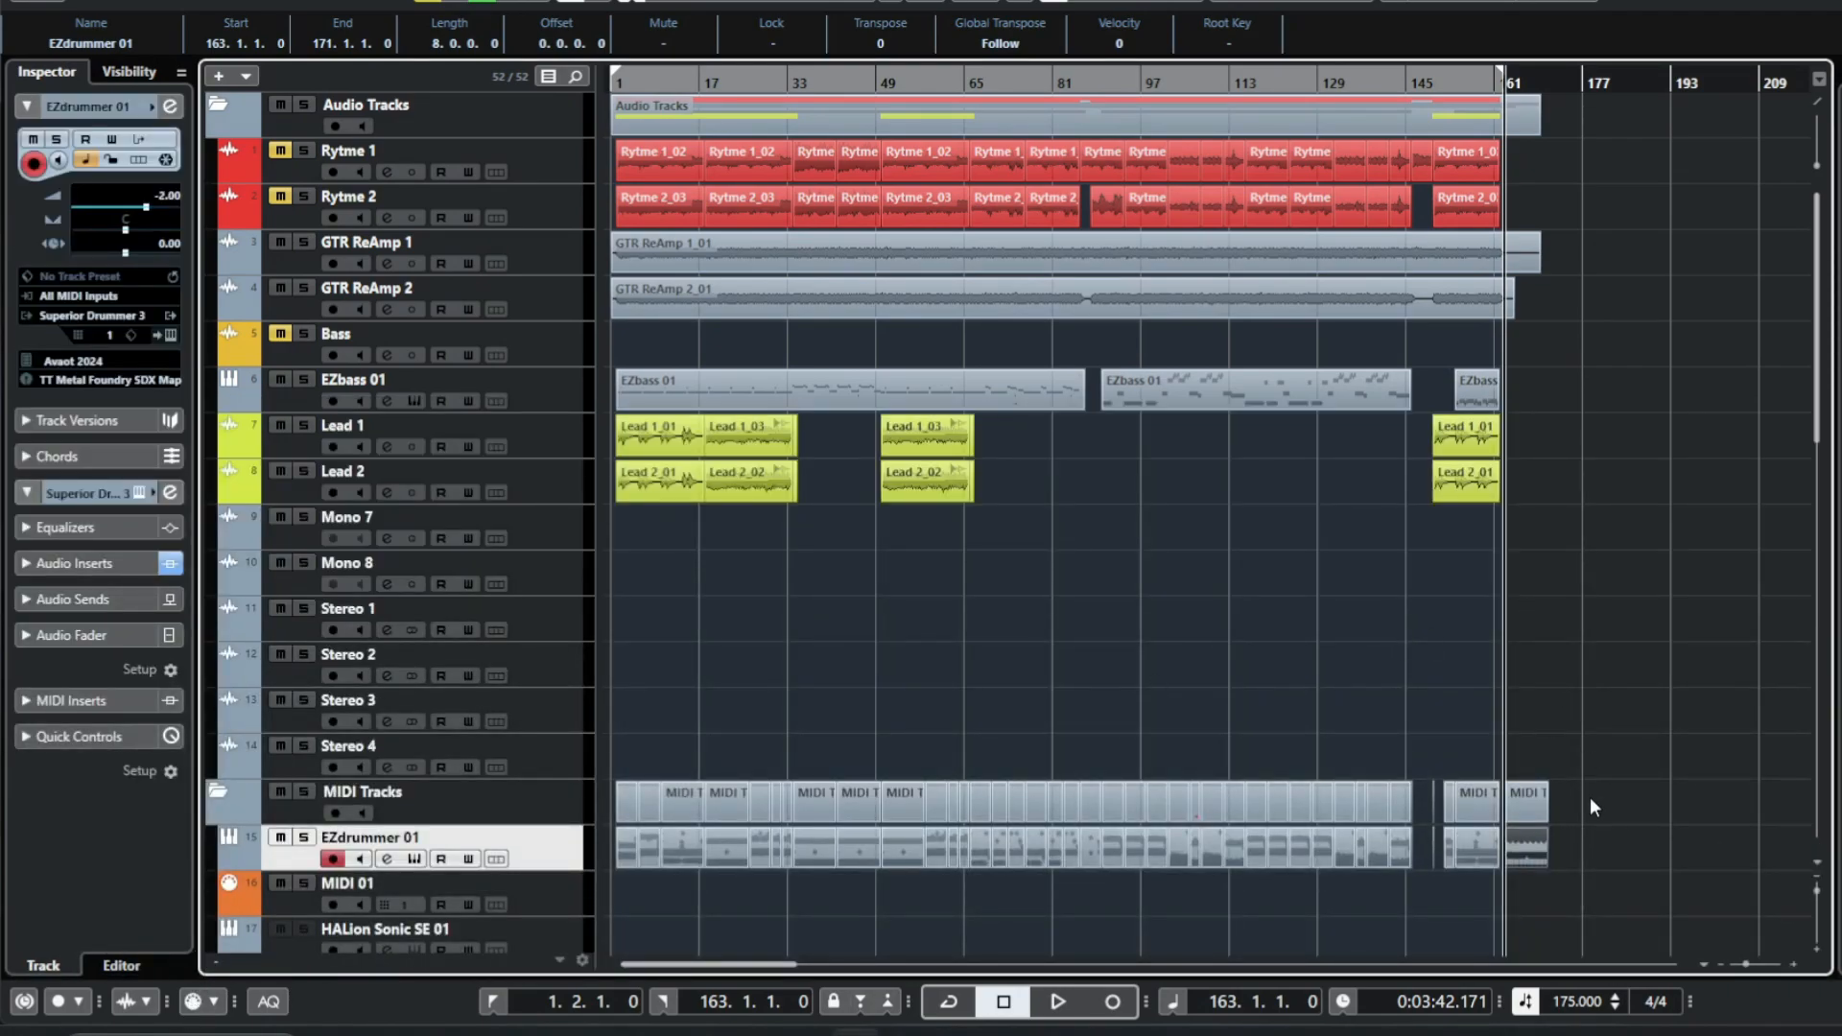
pyautogui.click(1586, 865)
pyautogui.click(1527, 793)
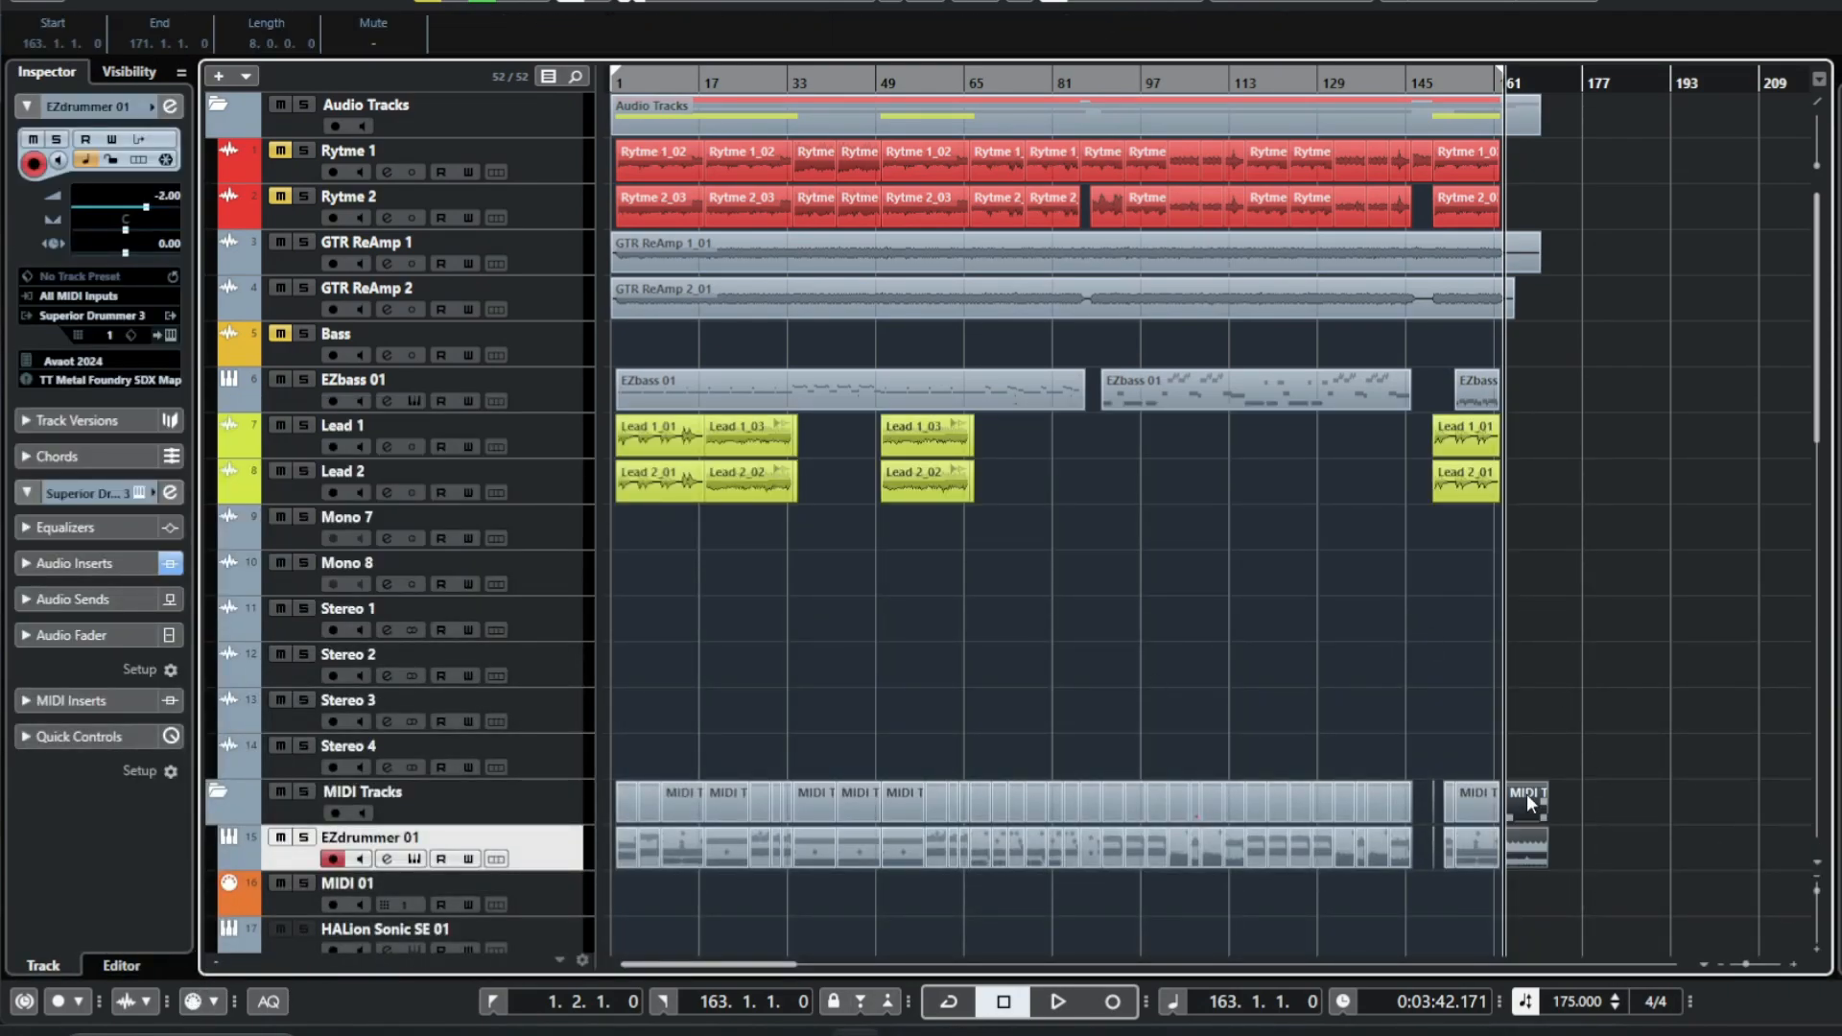
pyautogui.press('Delete')
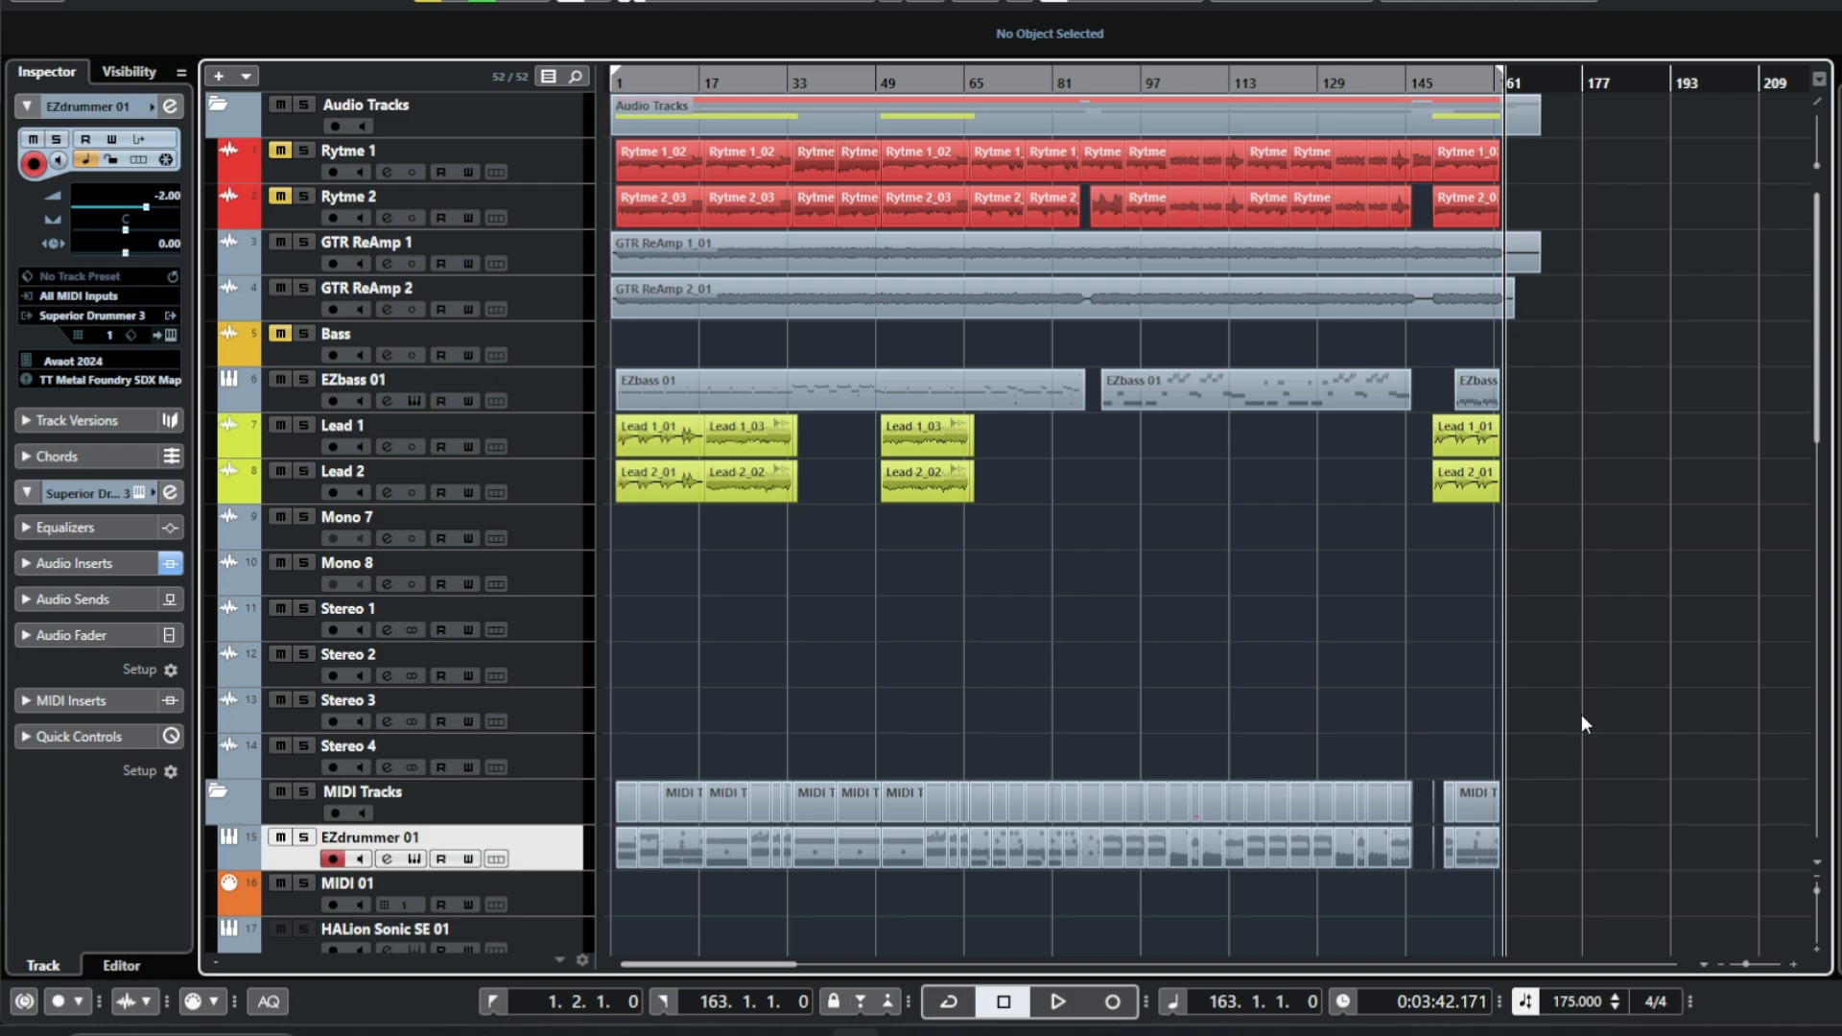
# Open the Superior Drummer 3 instrument and audition the kick, snare, toms, cymbals and hi-hat.
pyautogui.click(171, 336)
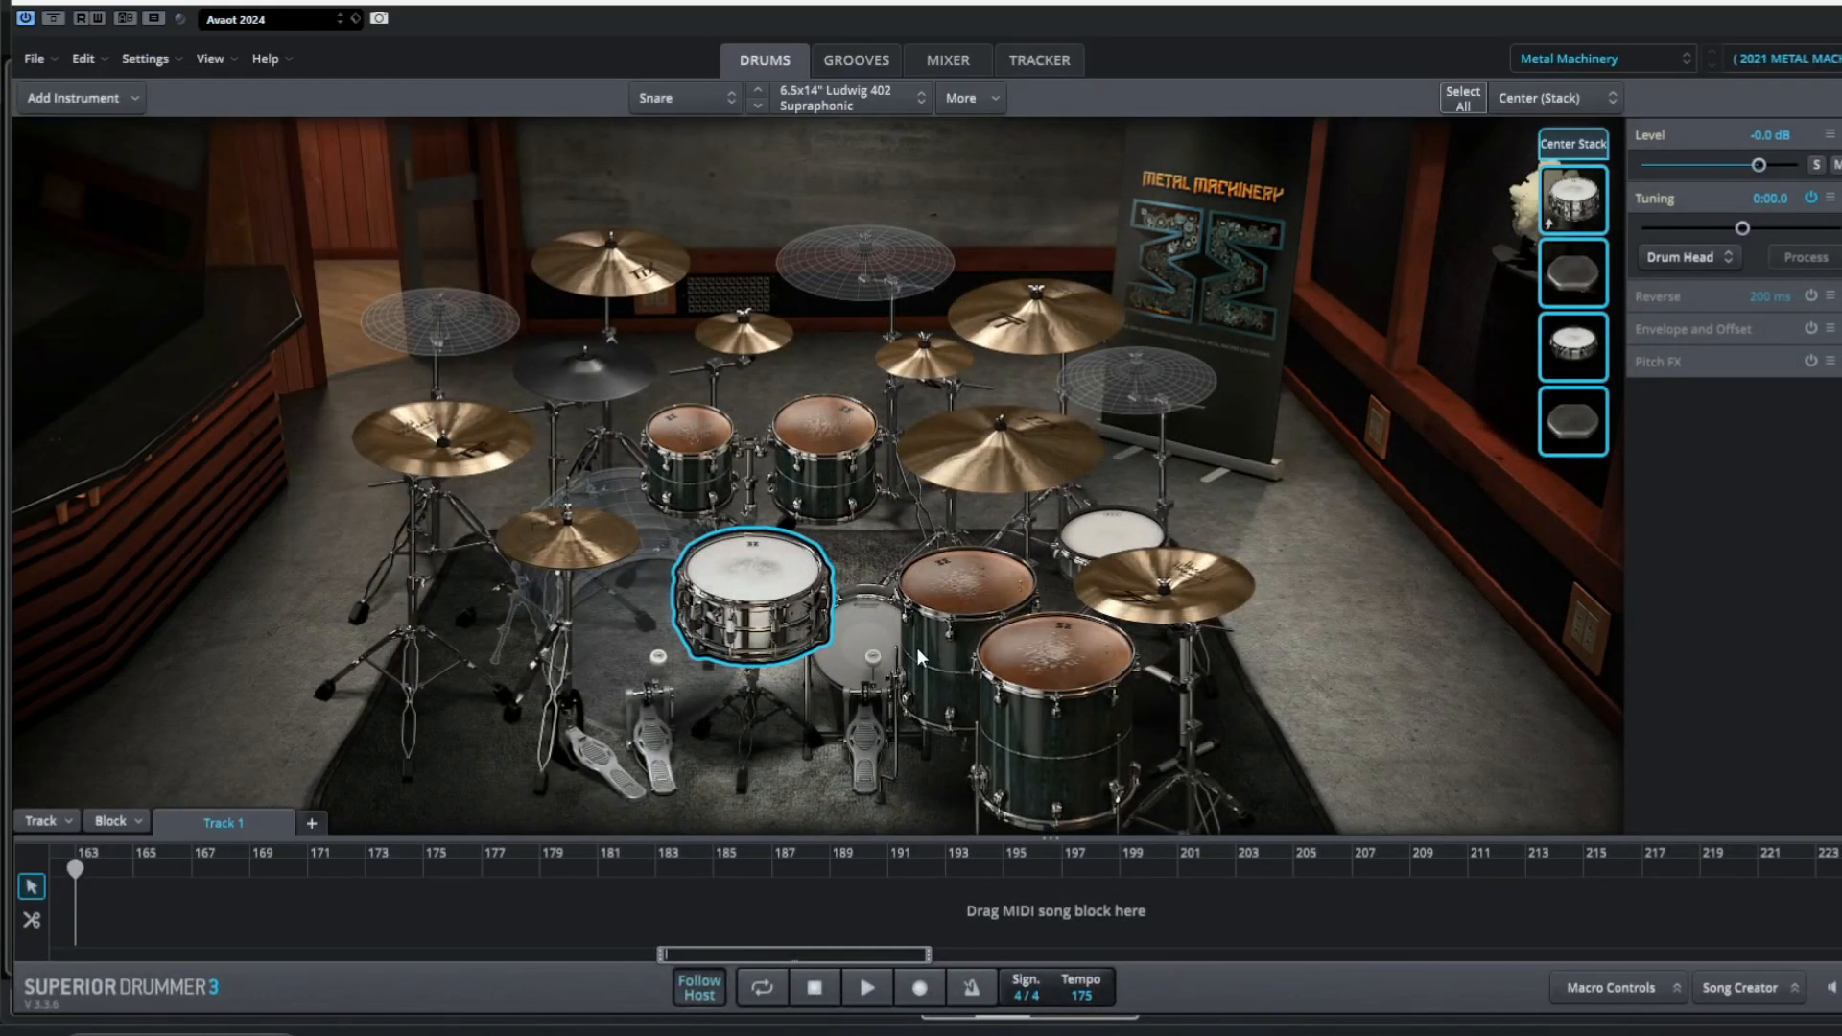
pyautogui.click(863, 646)
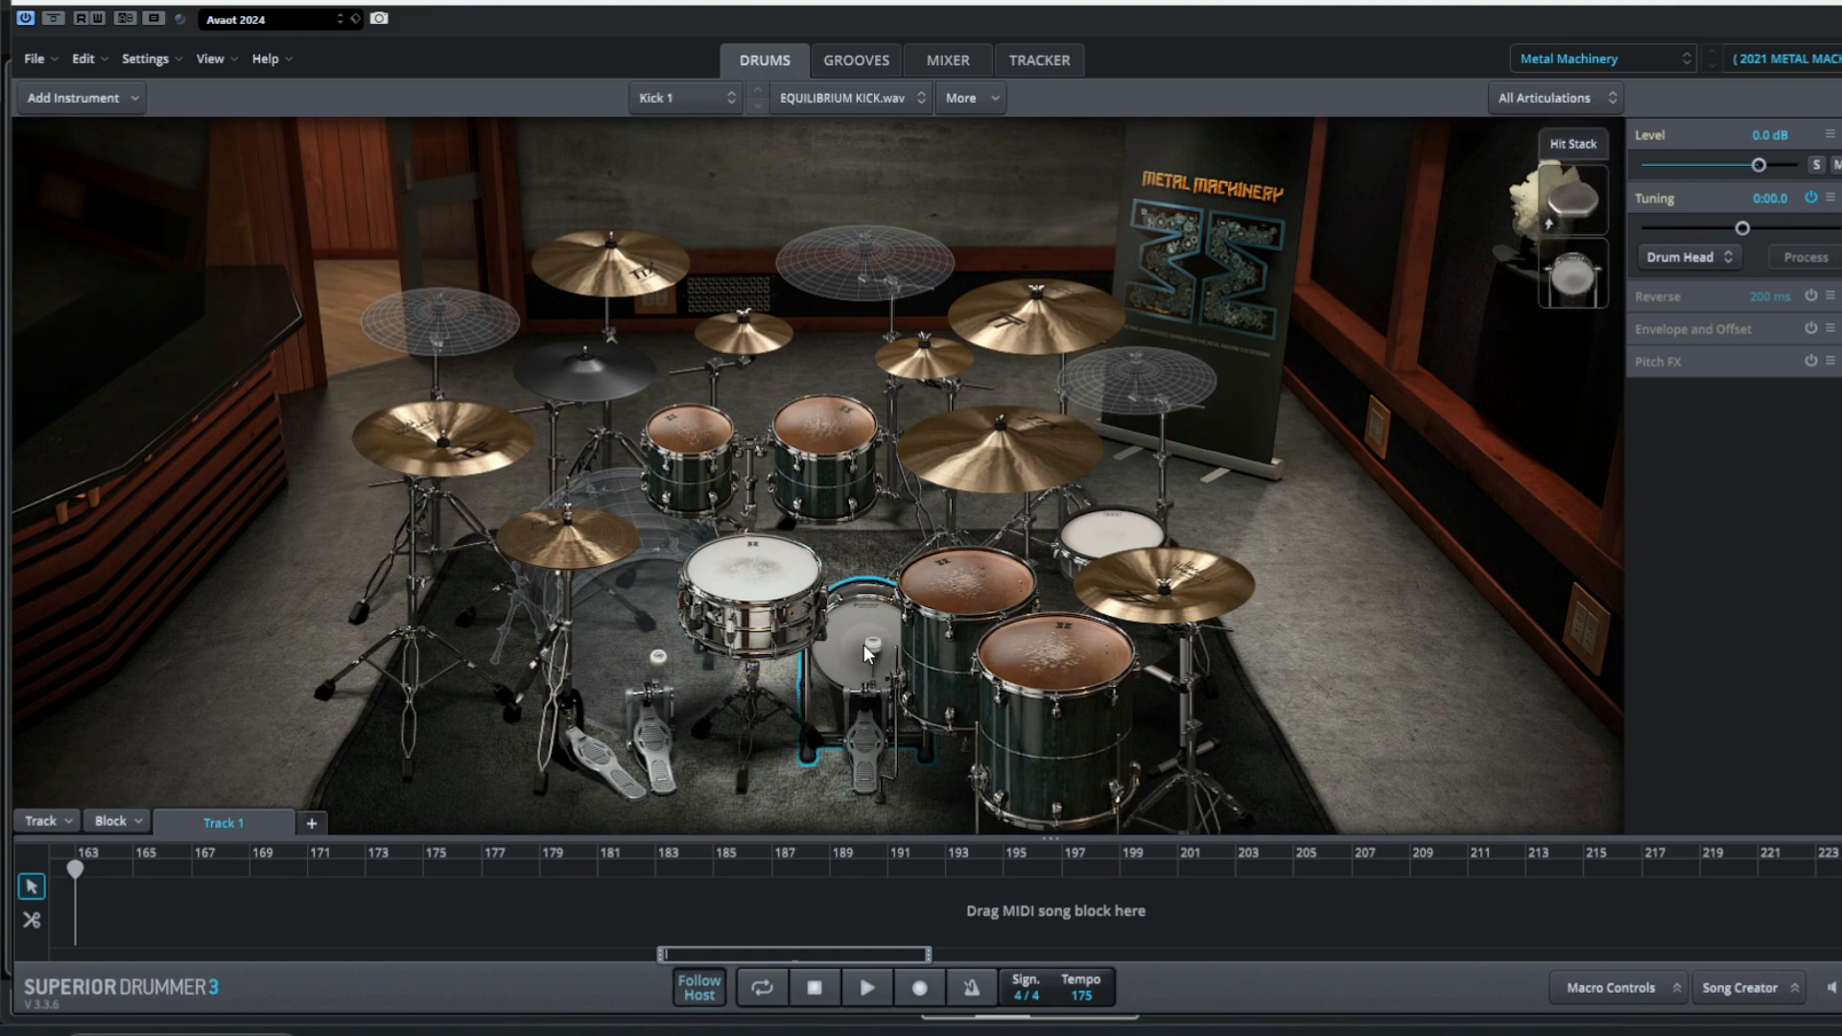
pyautogui.click(752, 569)
pyautogui.click(703, 443)
pyautogui.click(799, 438)
pyautogui.click(967, 582)
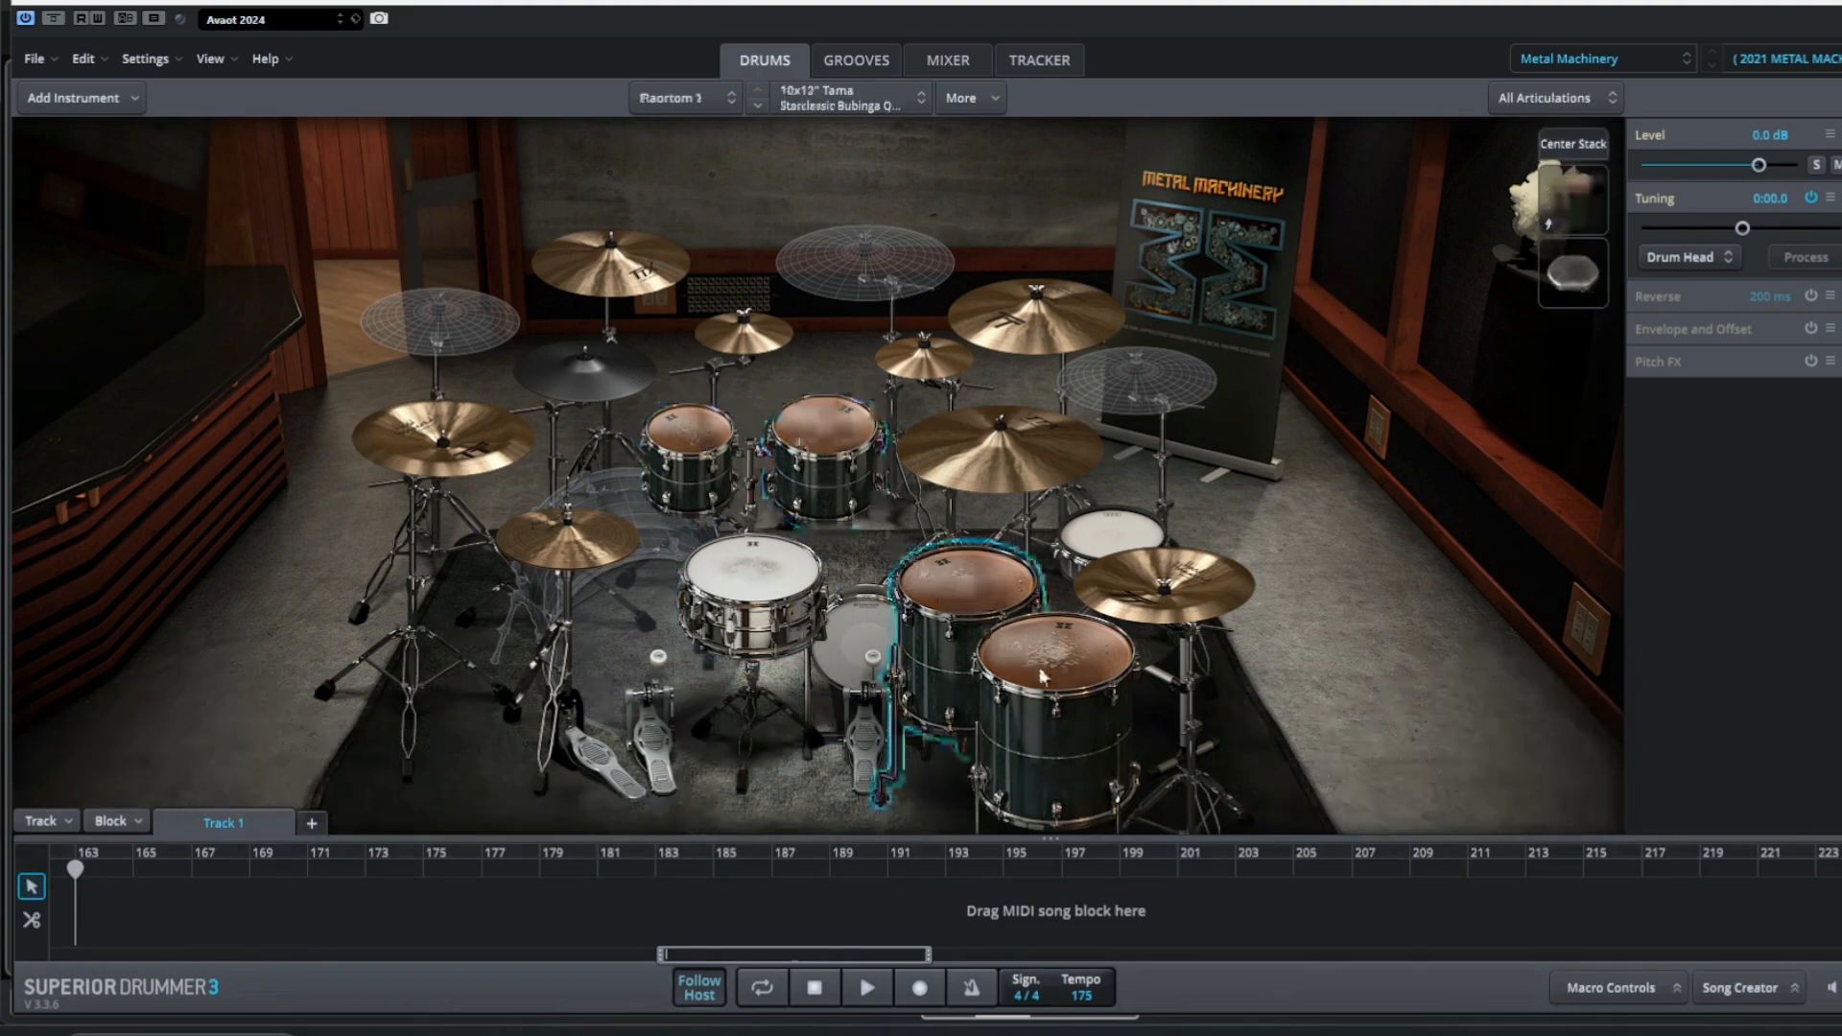
pyautogui.click(1108, 552)
pyautogui.click(1109, 530)
pyautogui.click(1036, 317)
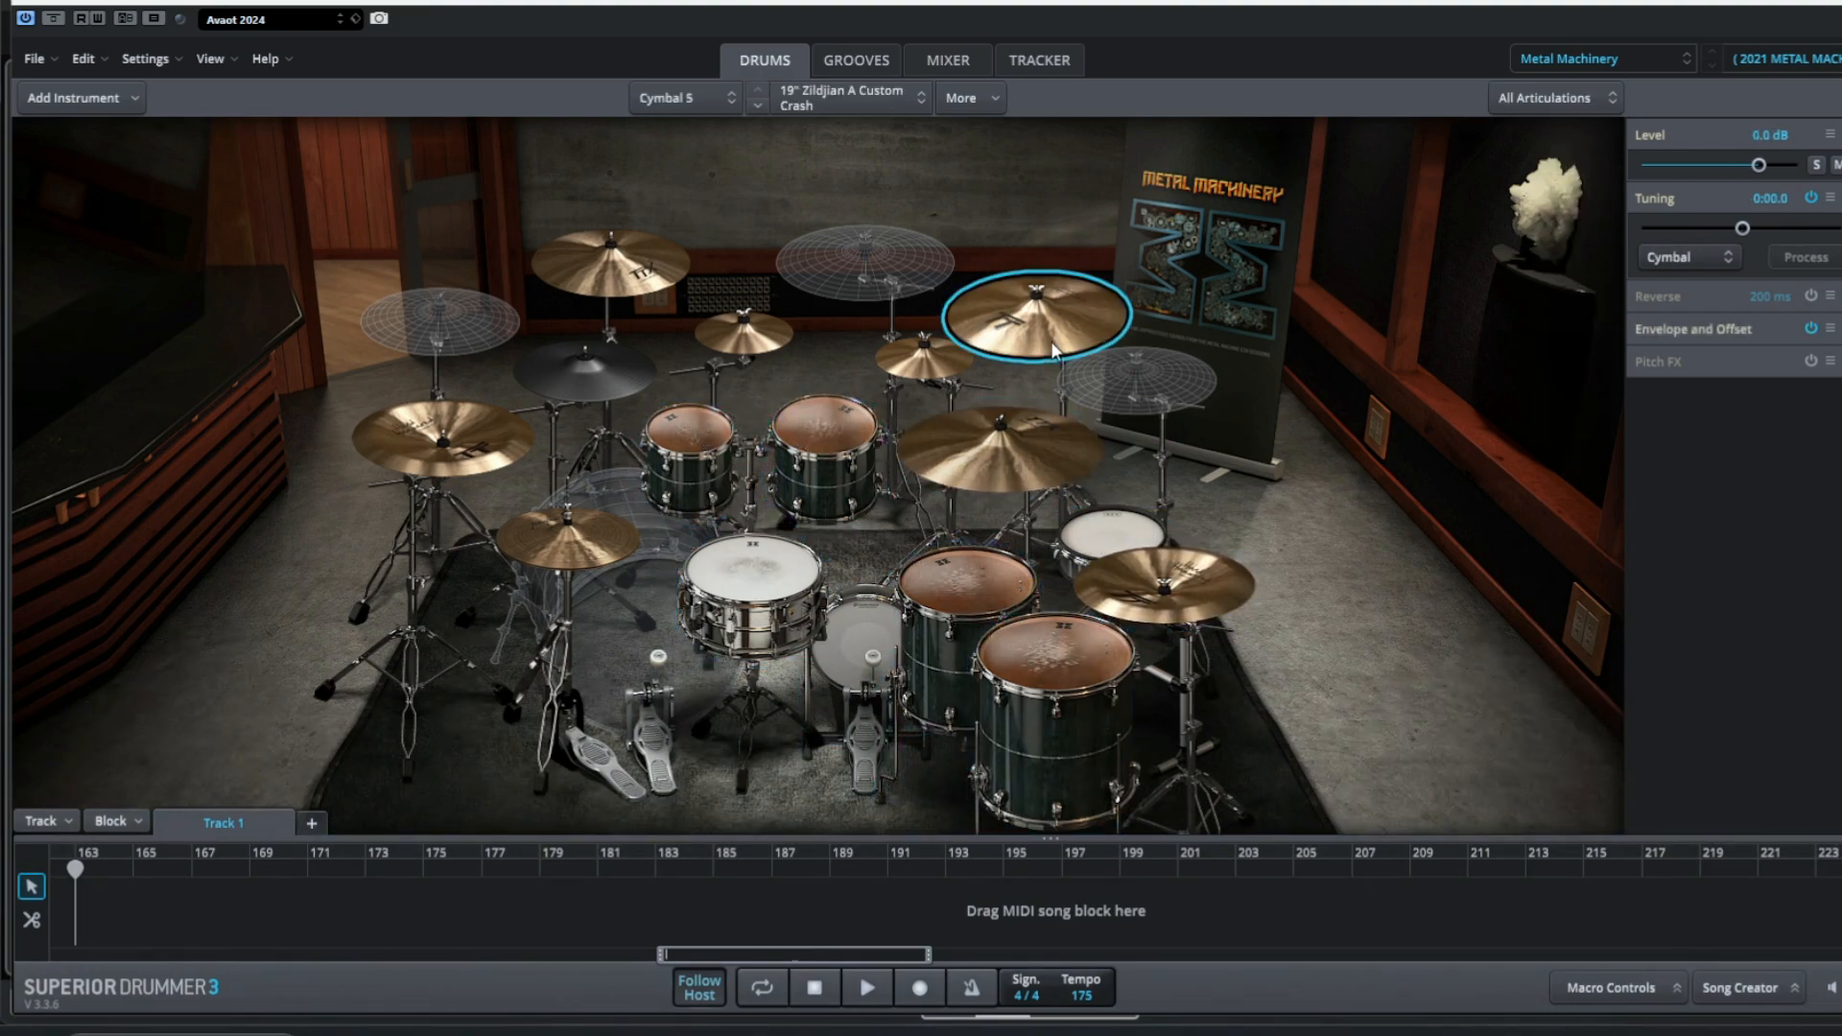
pyautogui.click(923, 355)
pyautogui.click(753, 334)
pyautogui.click(612, 263)
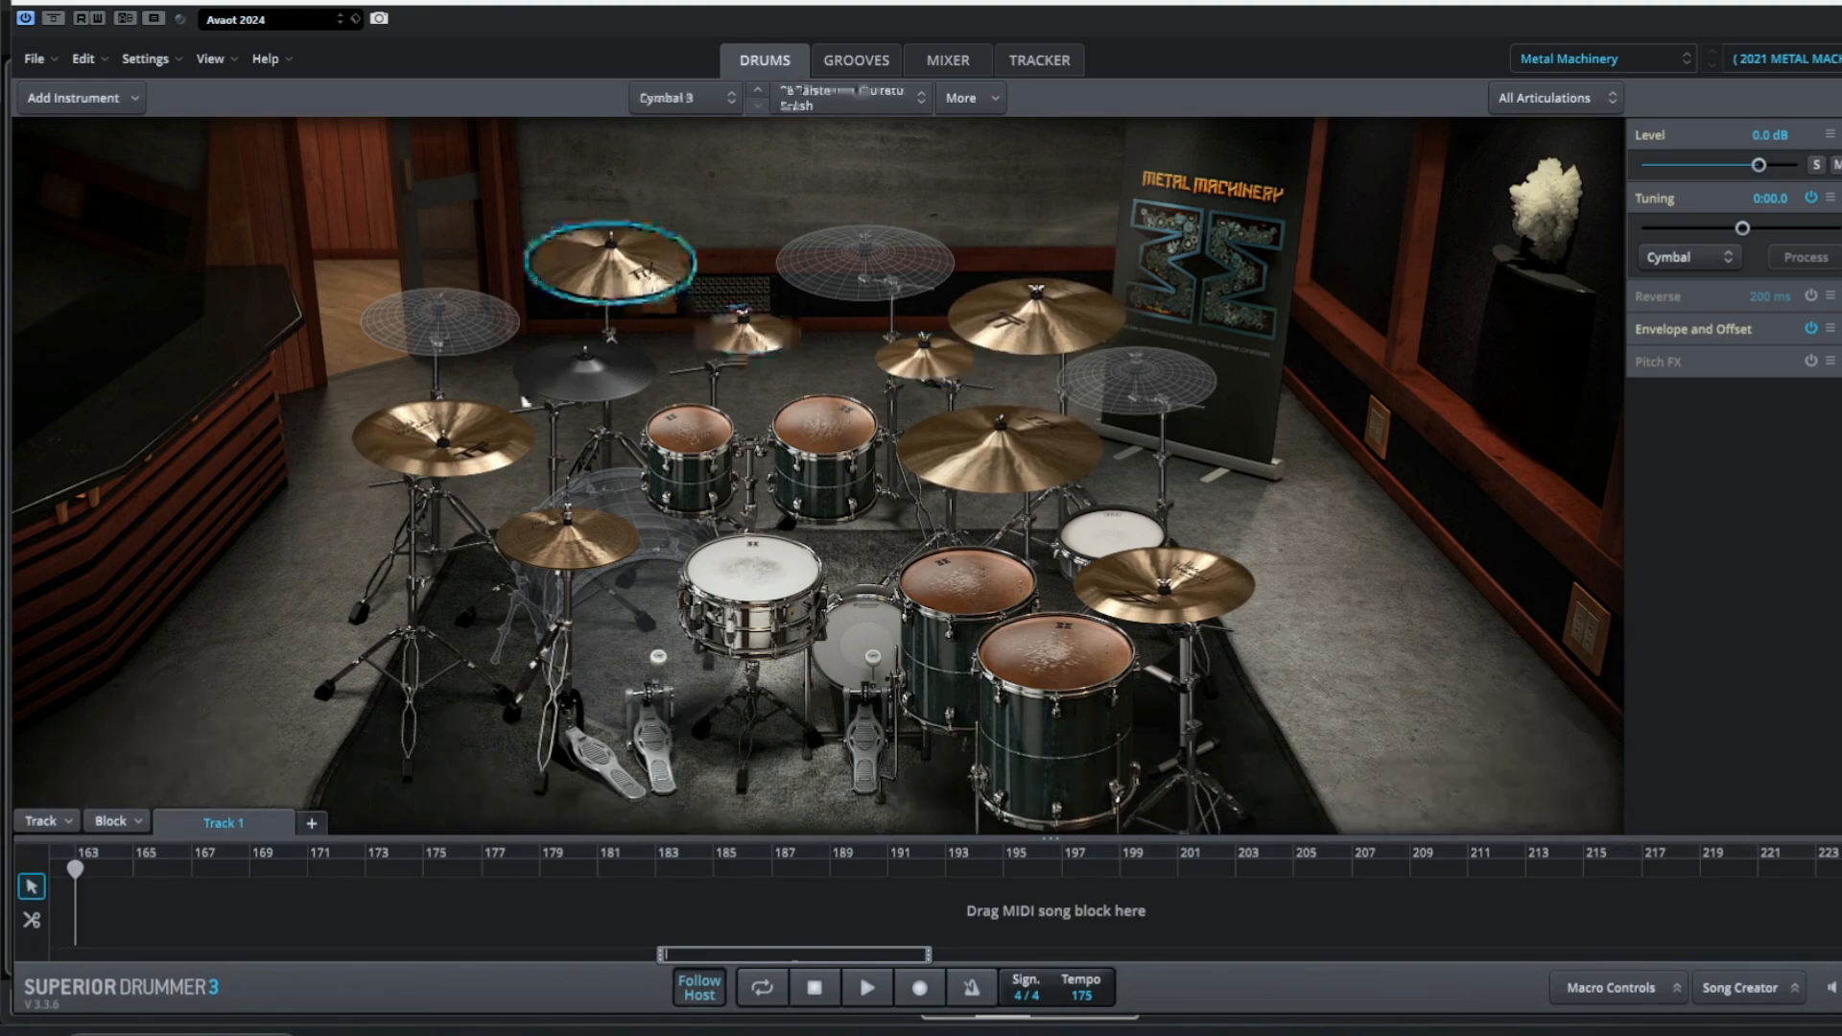
pyautogui.click(444, 437)
pyautogui.click(561, 544)
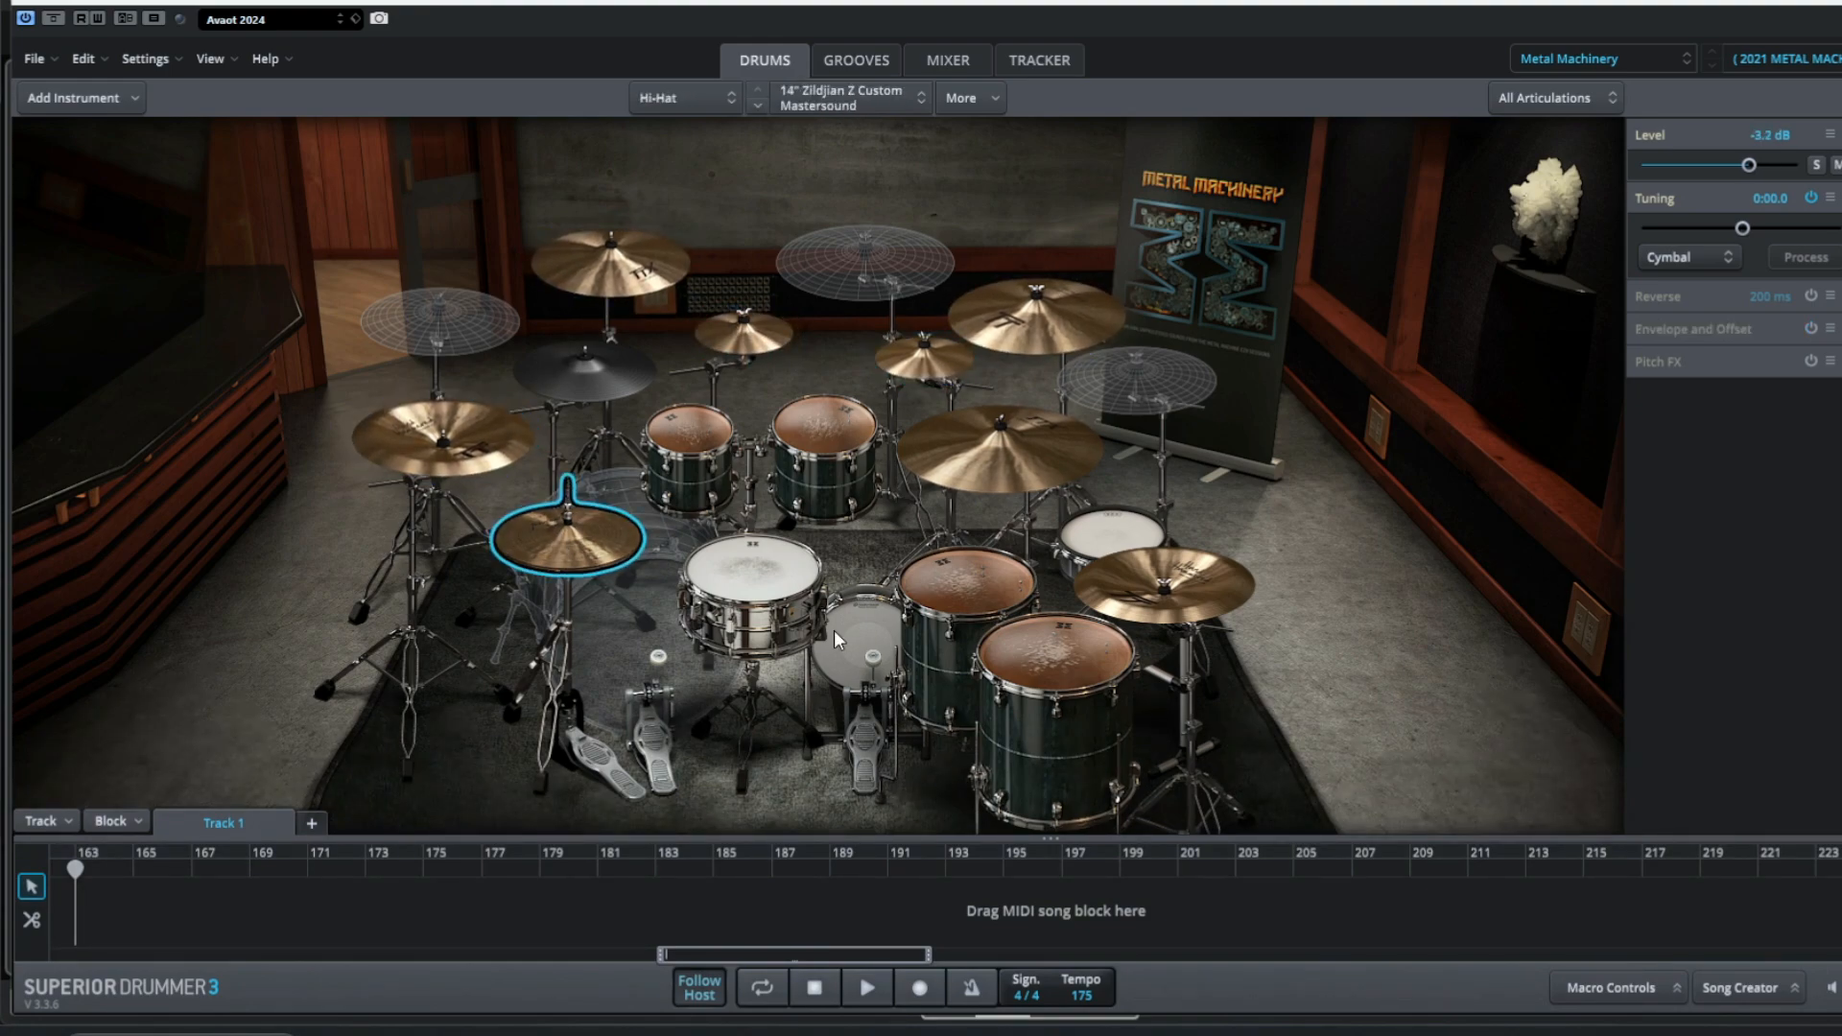
# Browse the Metal Machinery grooves under Midtempo Straight 4/4, Puritania 83 BPM Verse, and preview Verse 01.
pyautogui.click(865, 59)
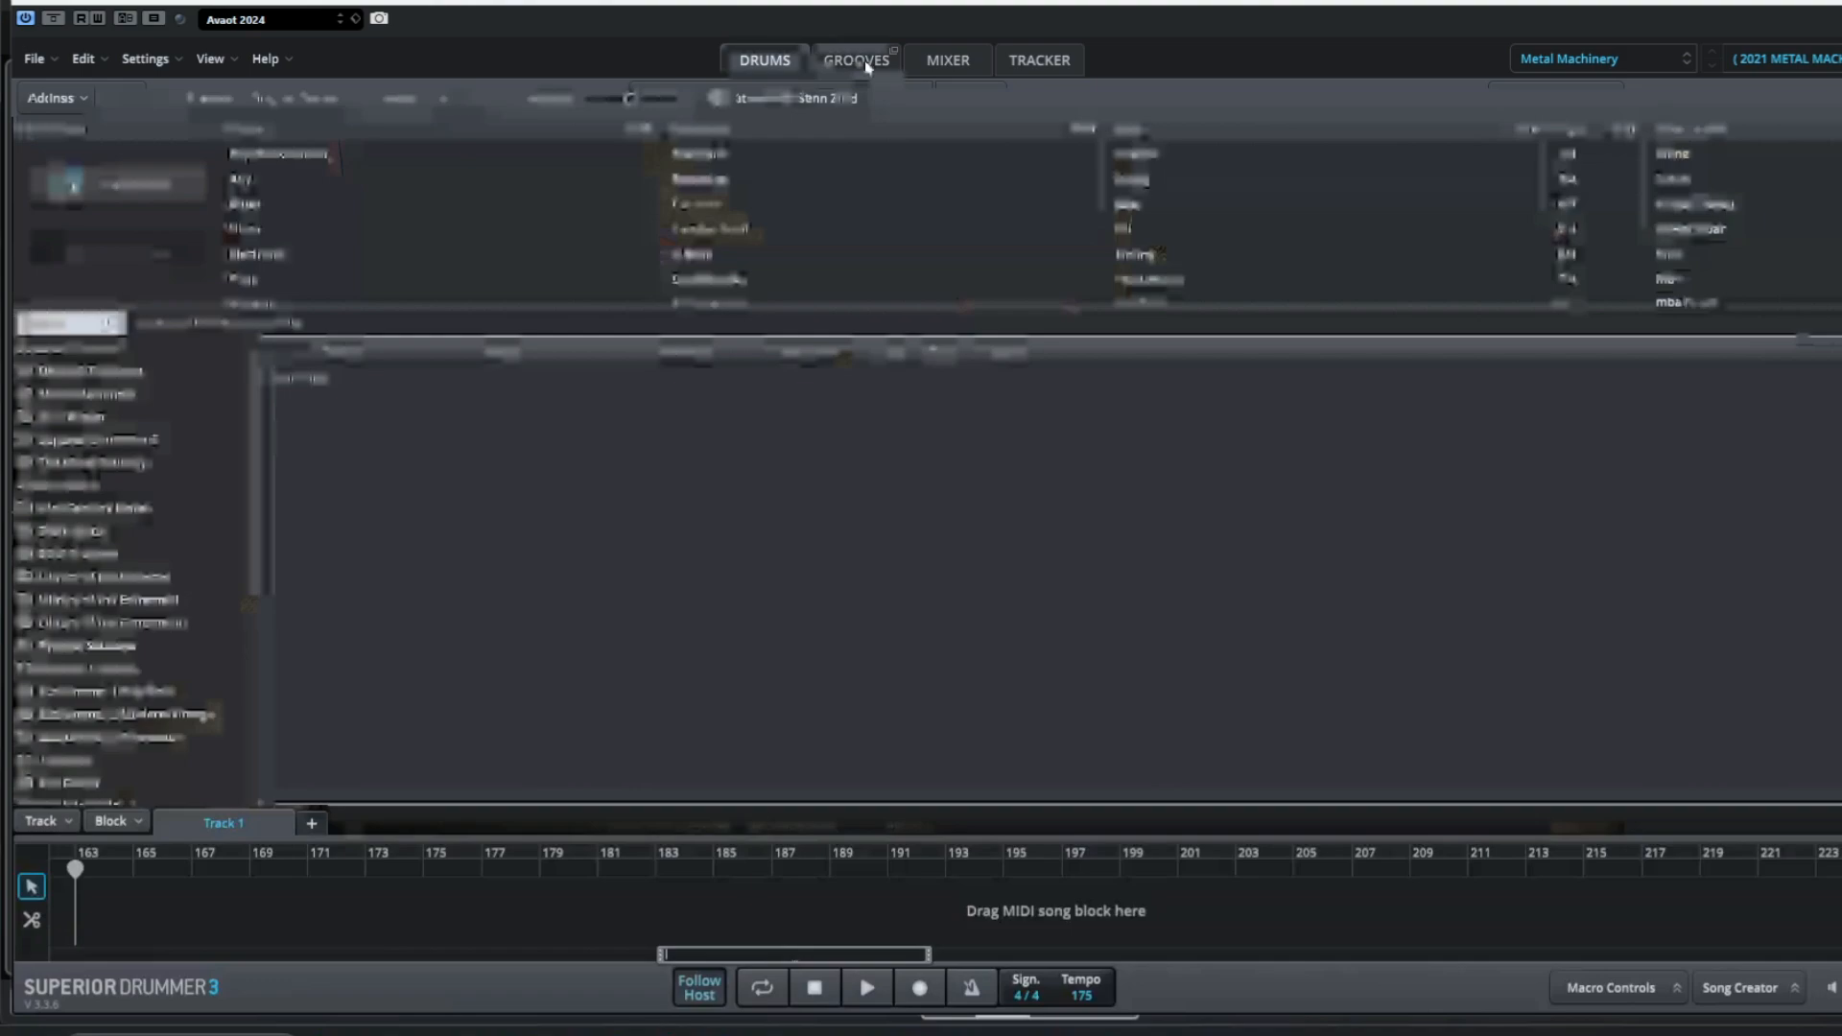
pyautogui.click(95, 392)
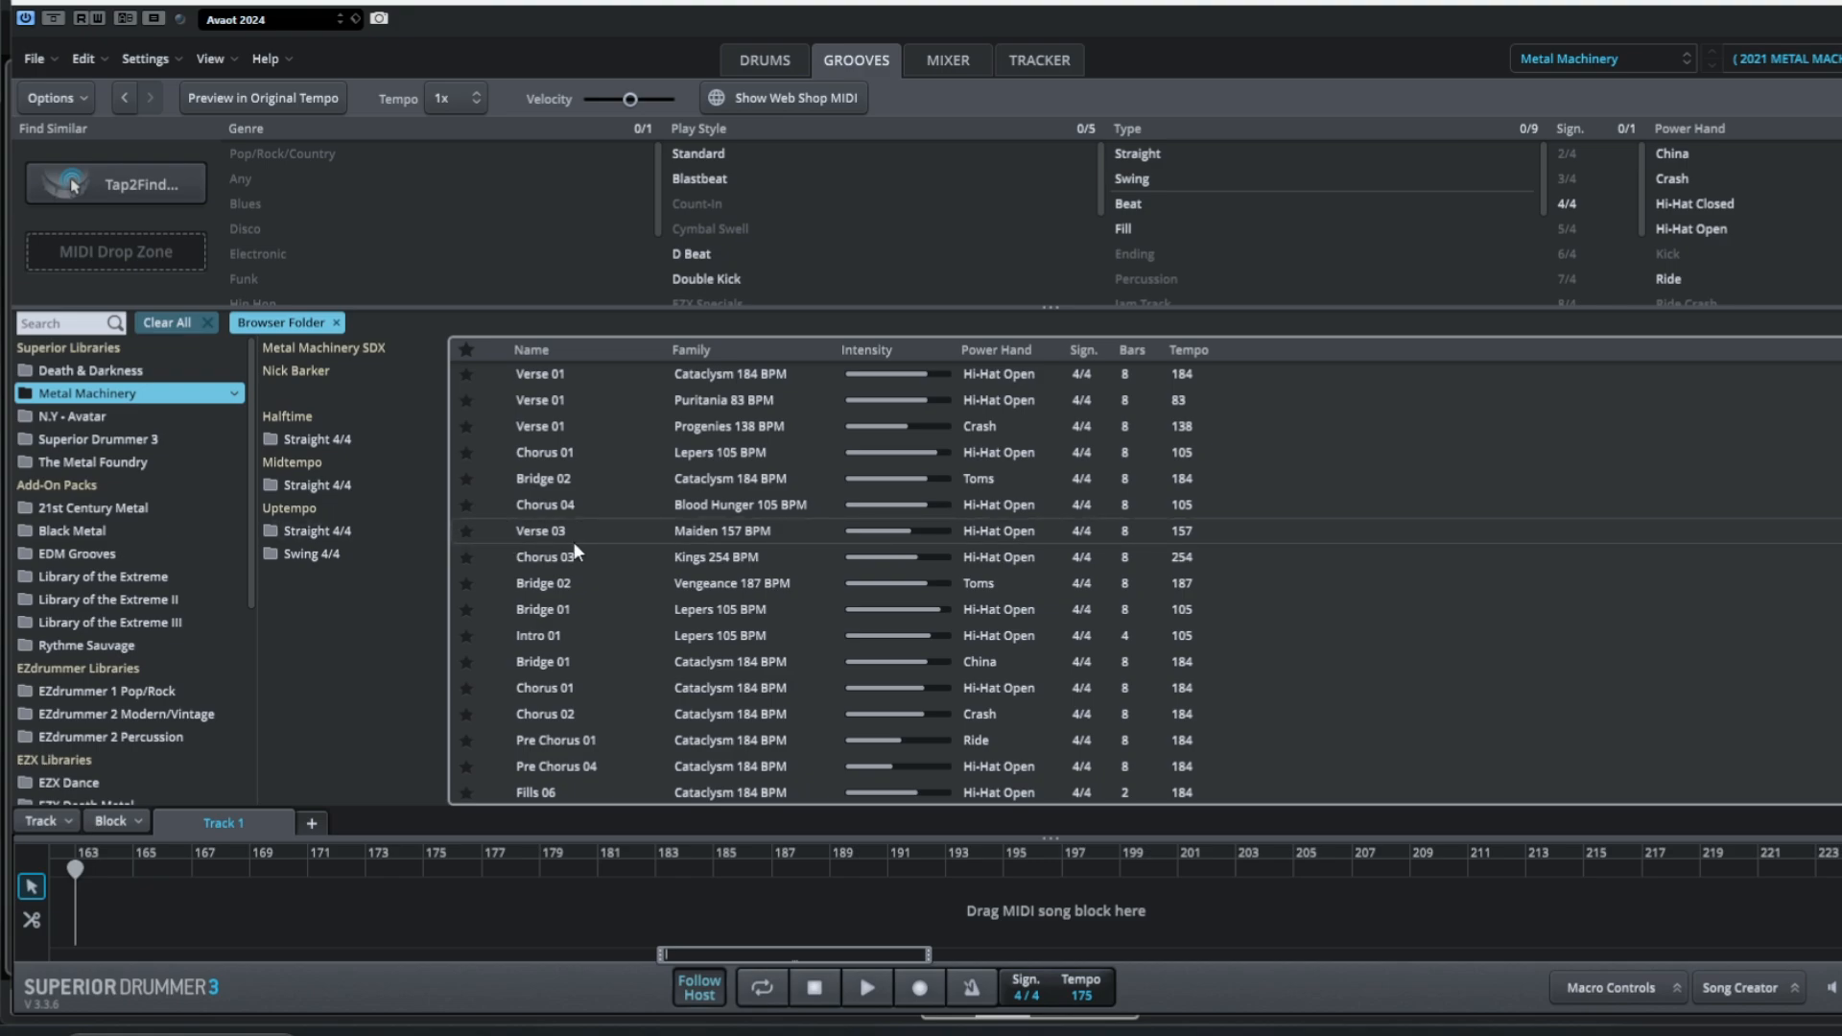
pyautogui.click(294, 485)
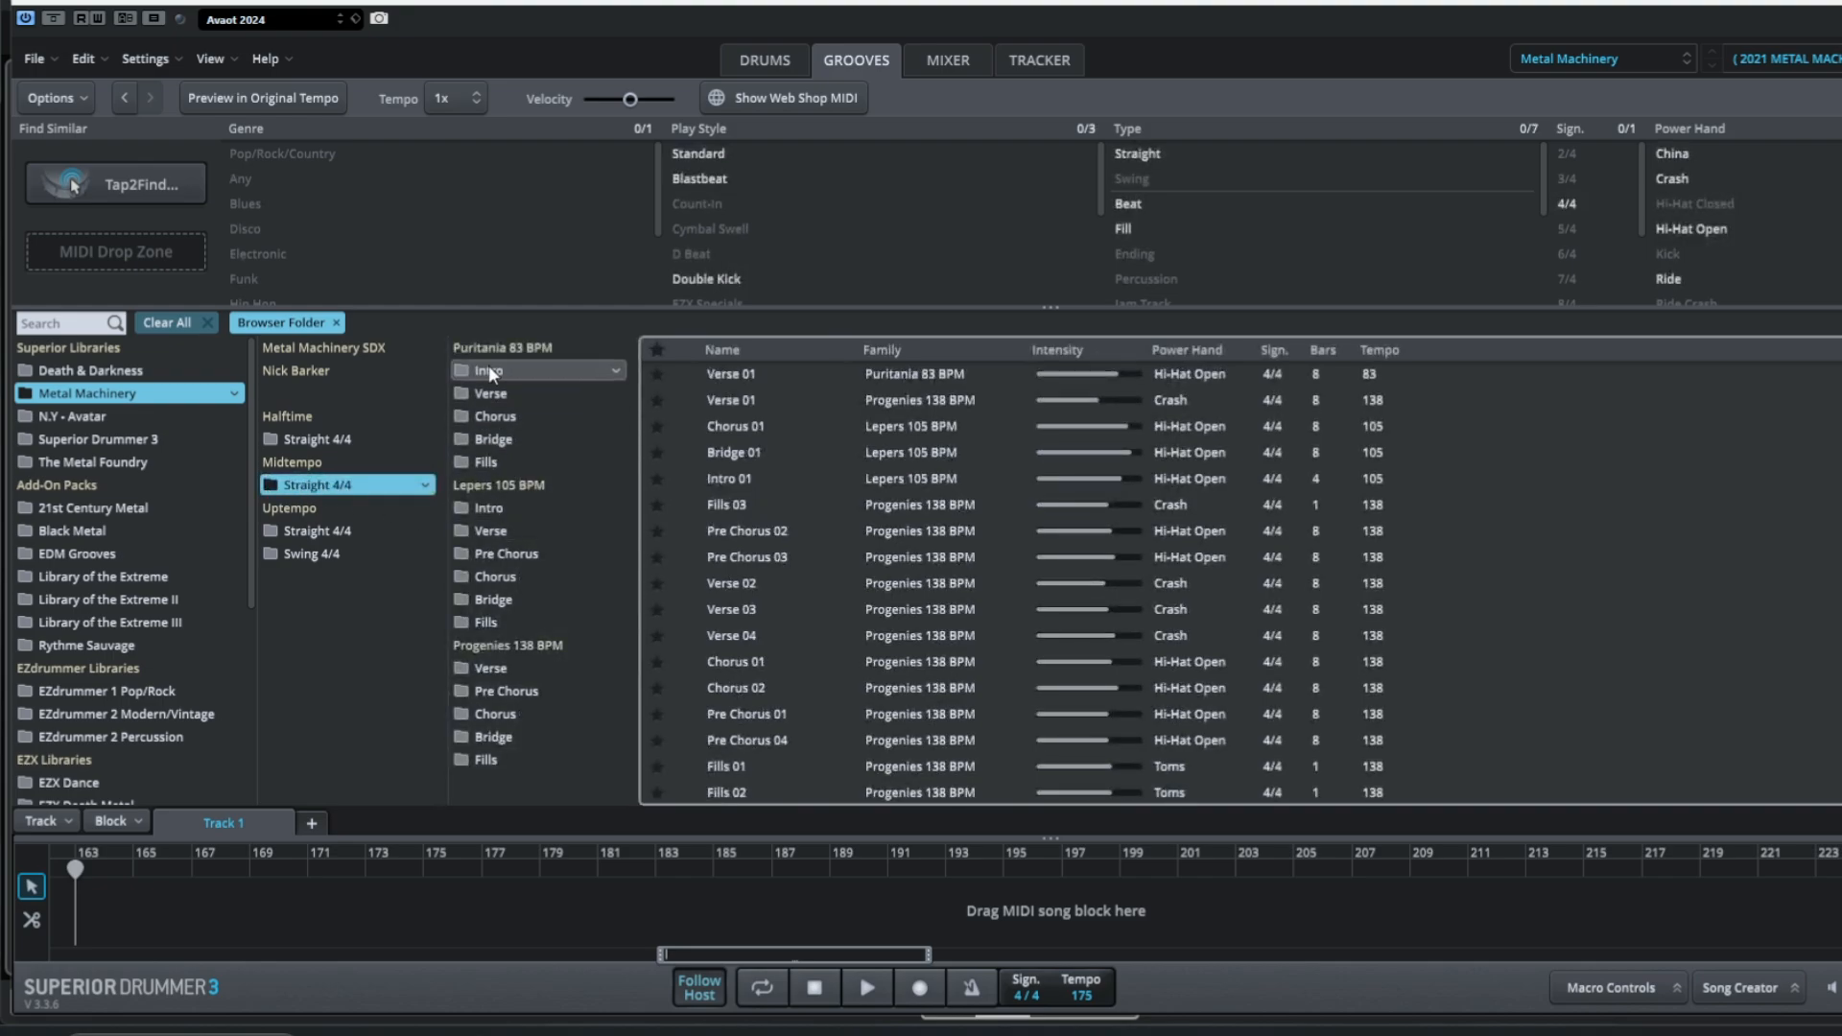
pyautogui.click(493, 389)
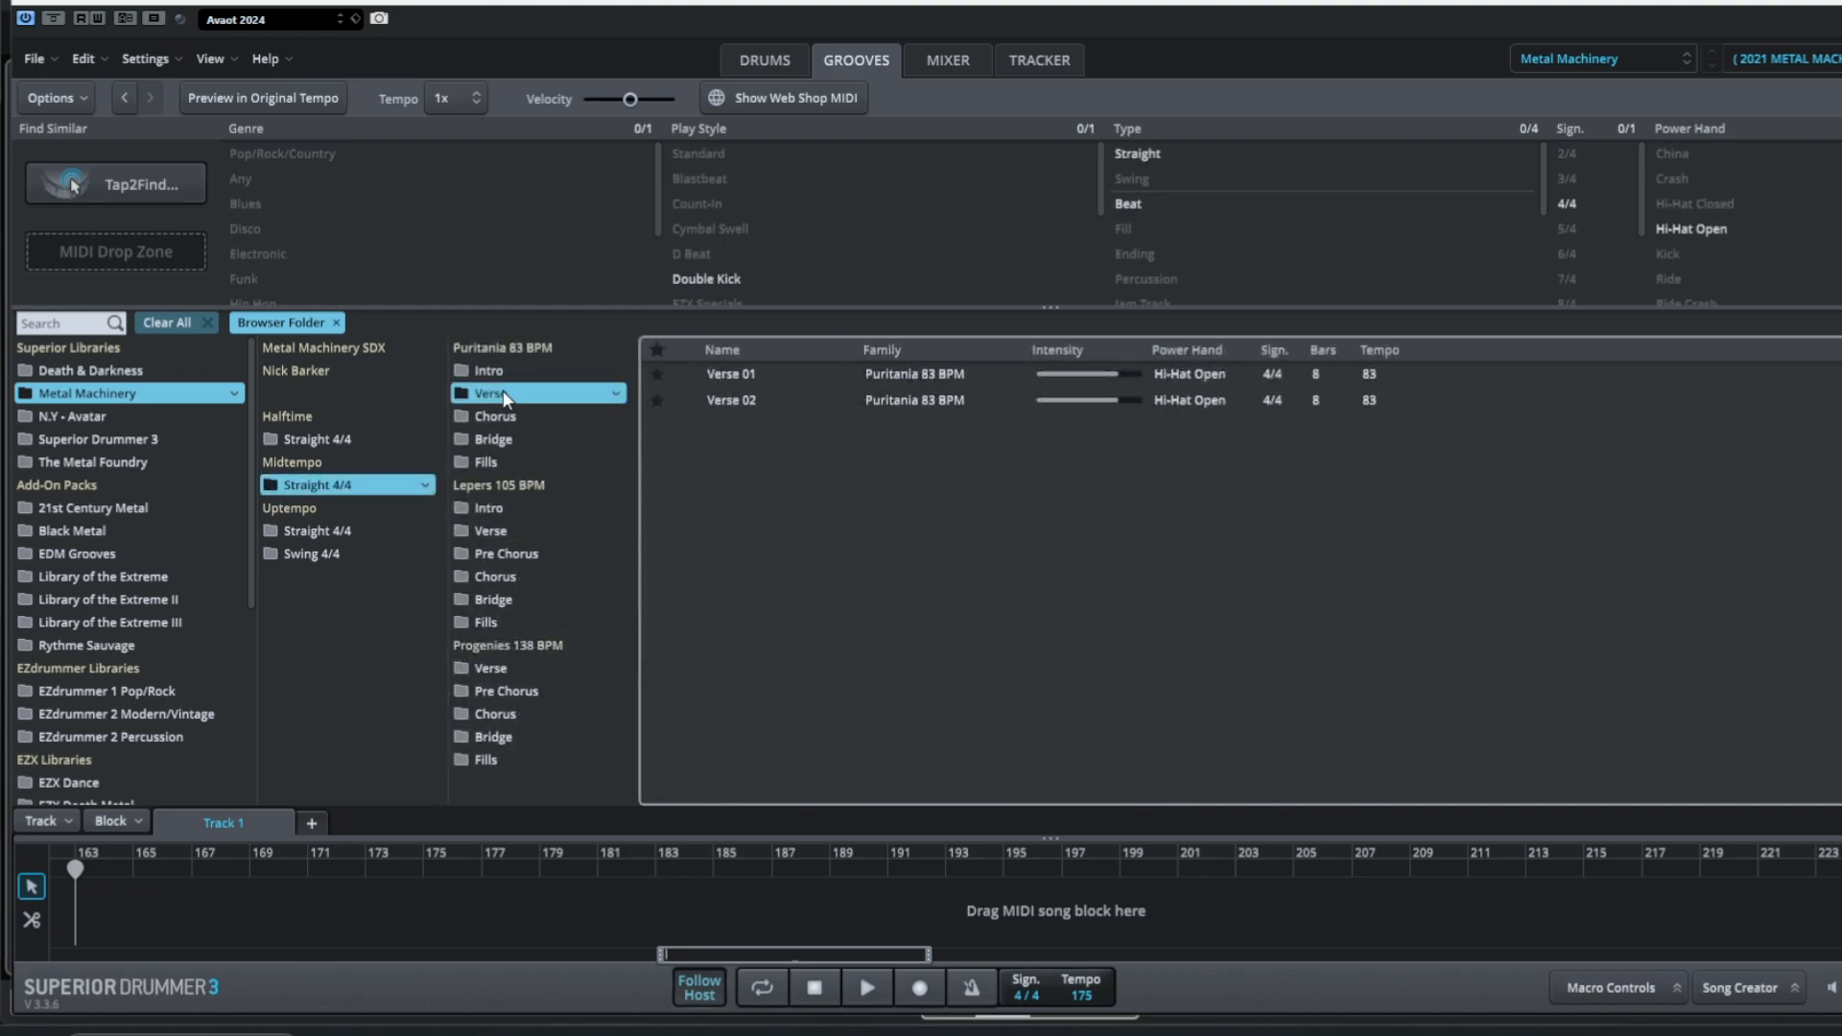
pyautogui.click(687, 377)
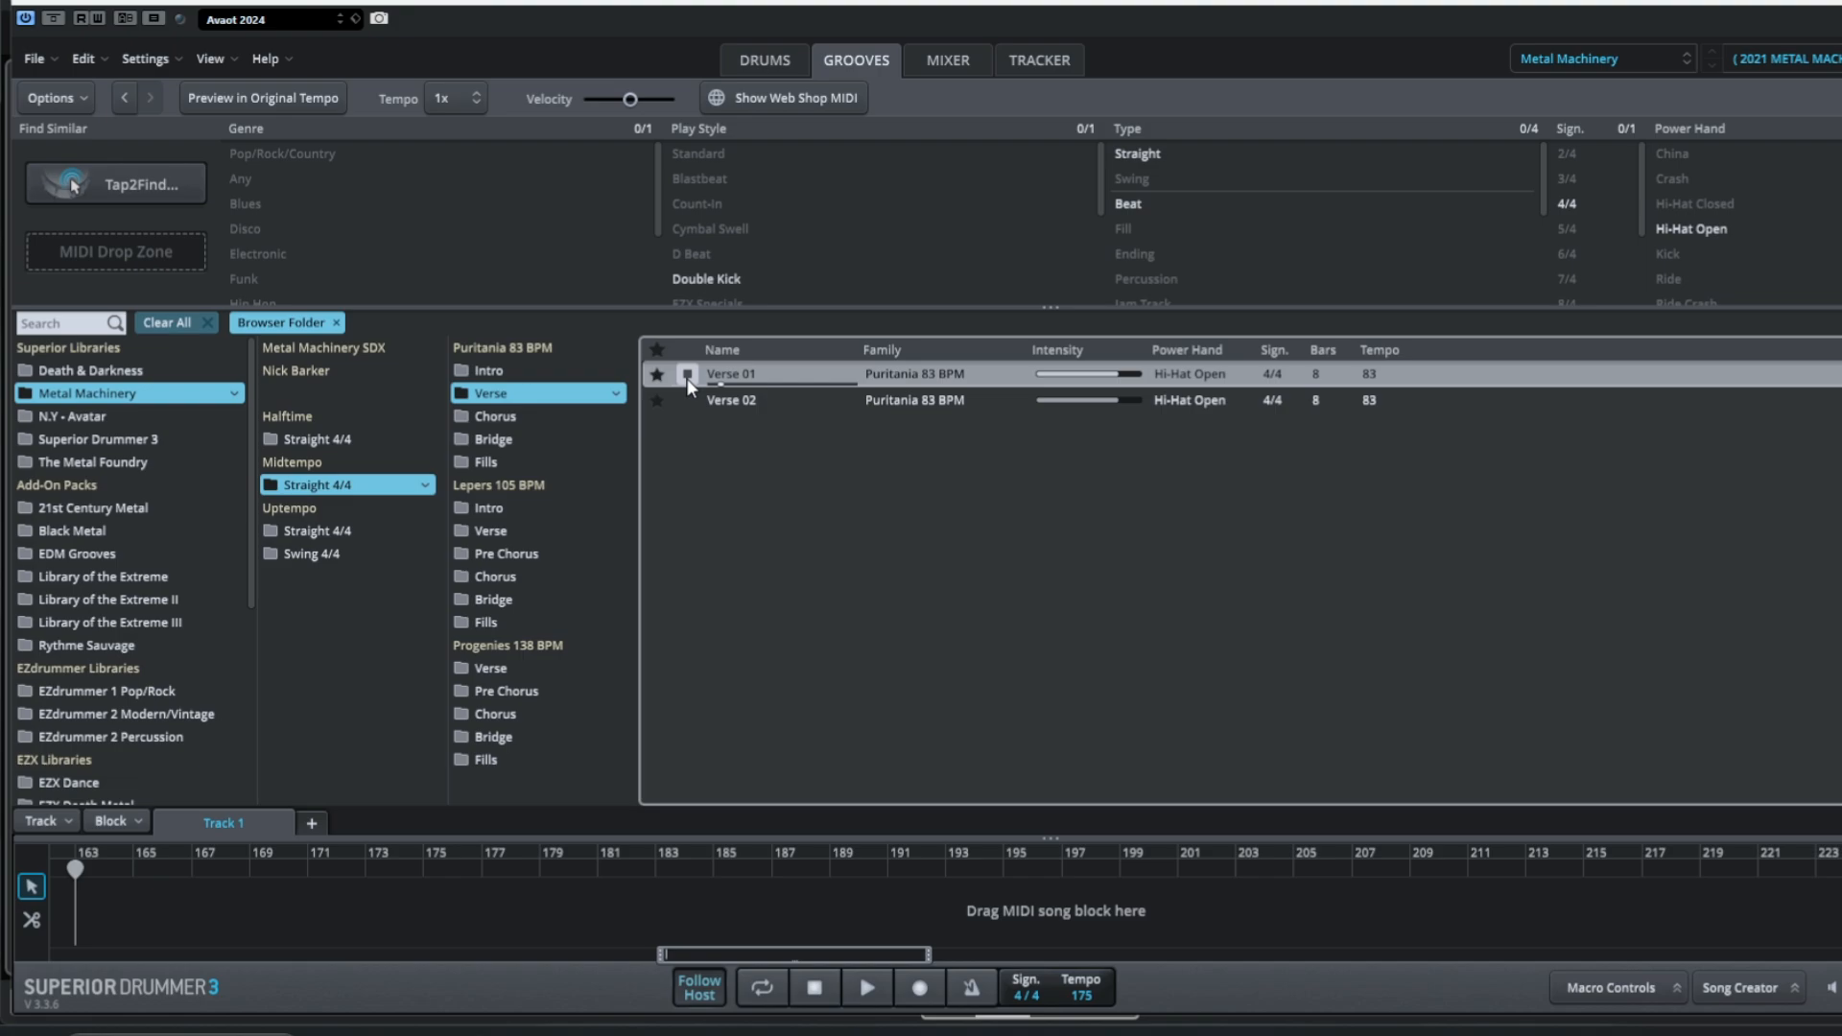
# Turn on Preview in Original Tempo and audition the Verse 01, Verse 02 and Chorus 01 grooves.
pyautogui.click(246, 103)
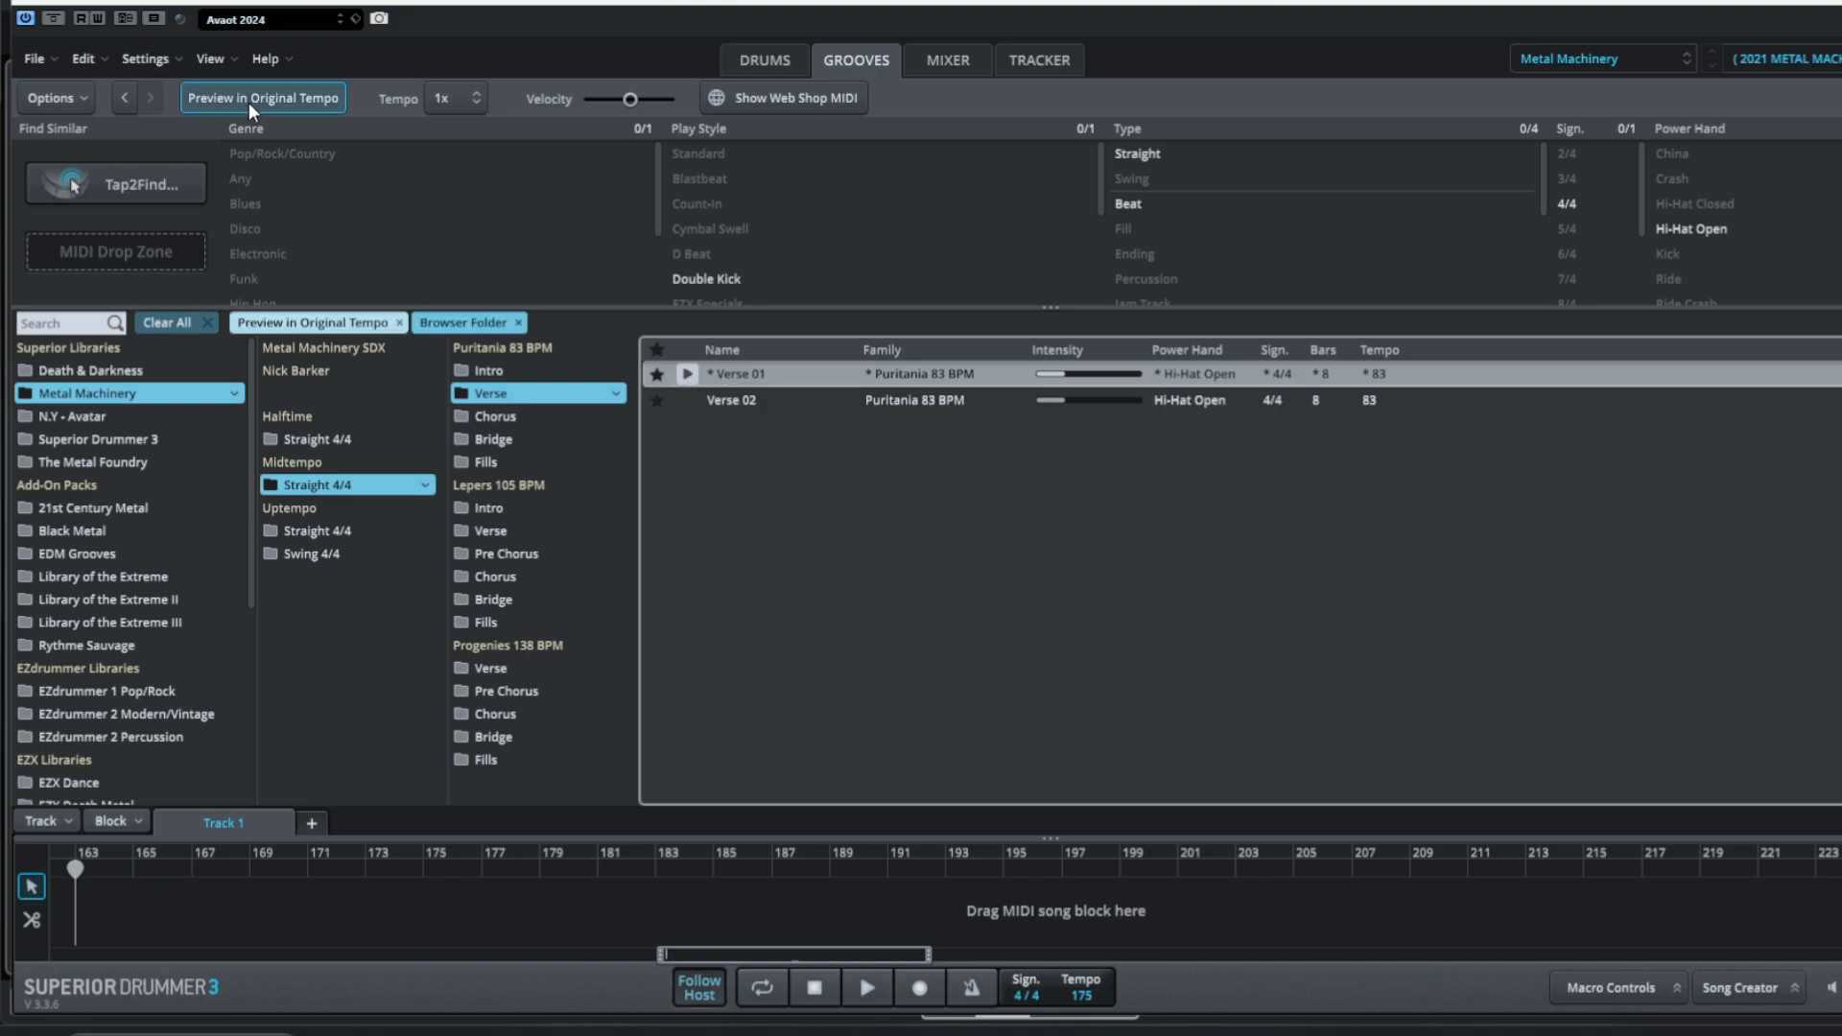
pyautogui.click(687, 377)
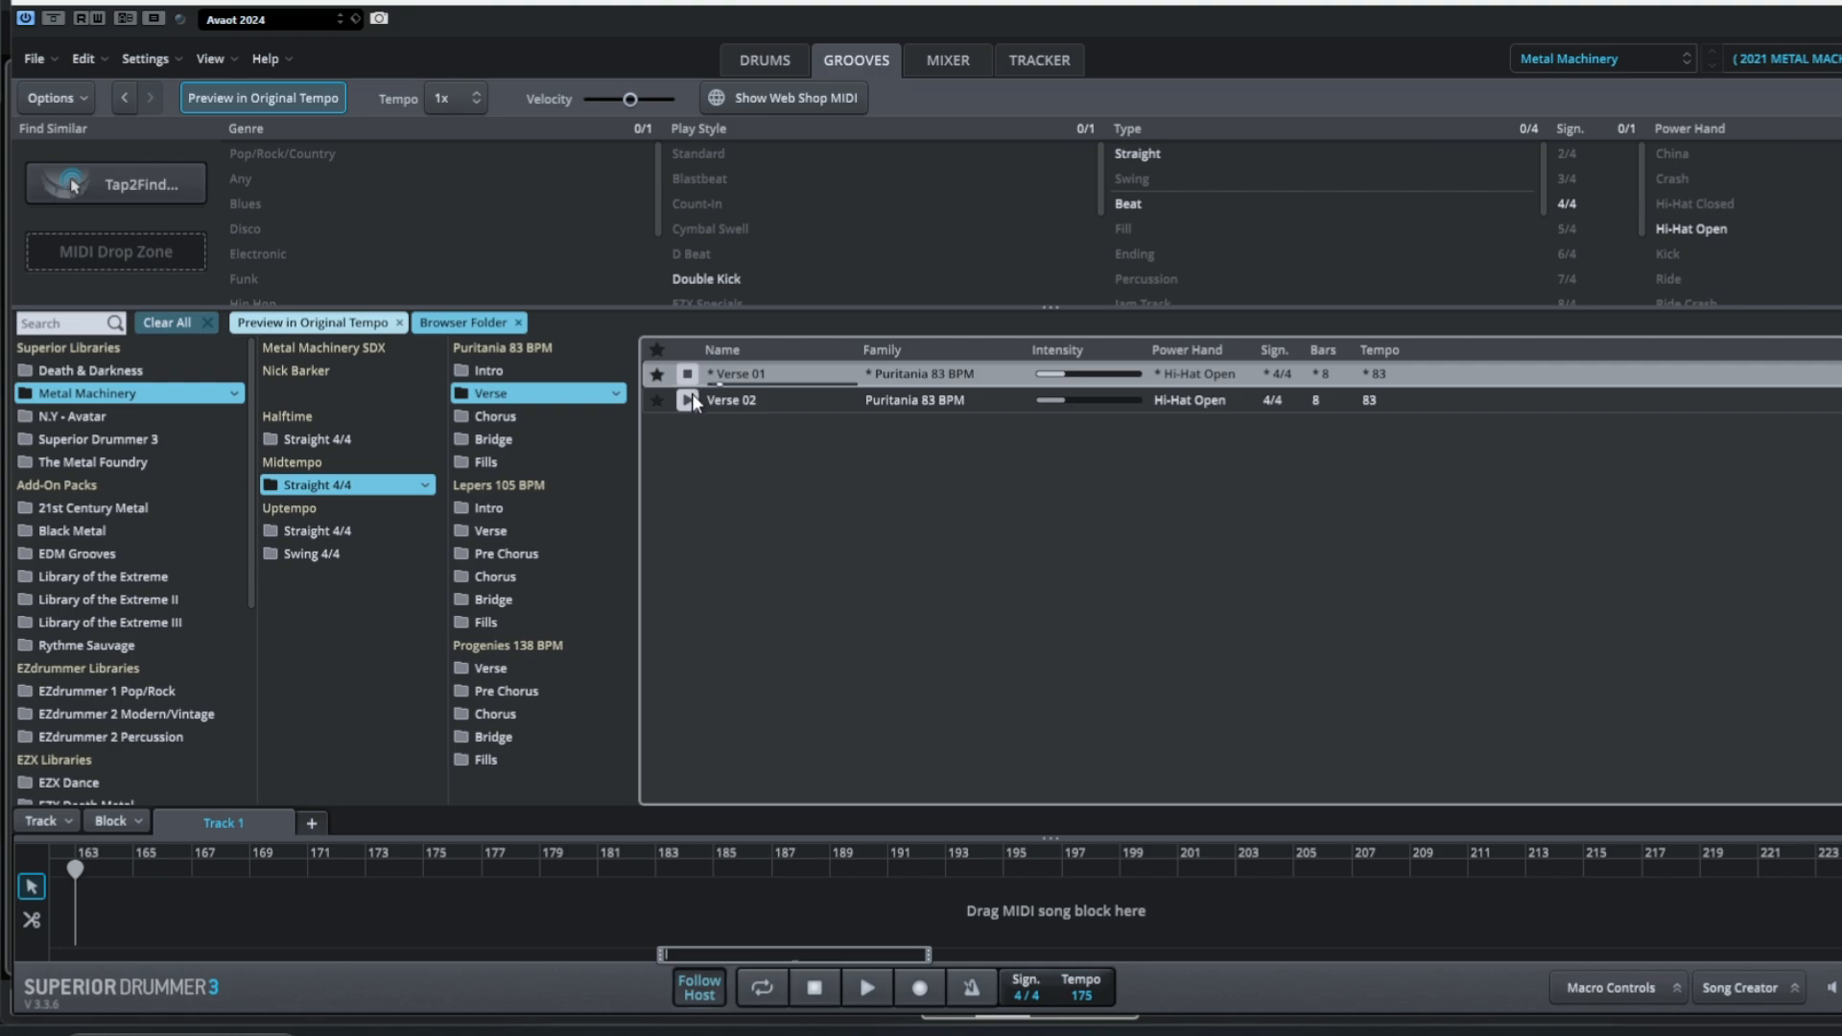
pyautogui.click(687, 401)
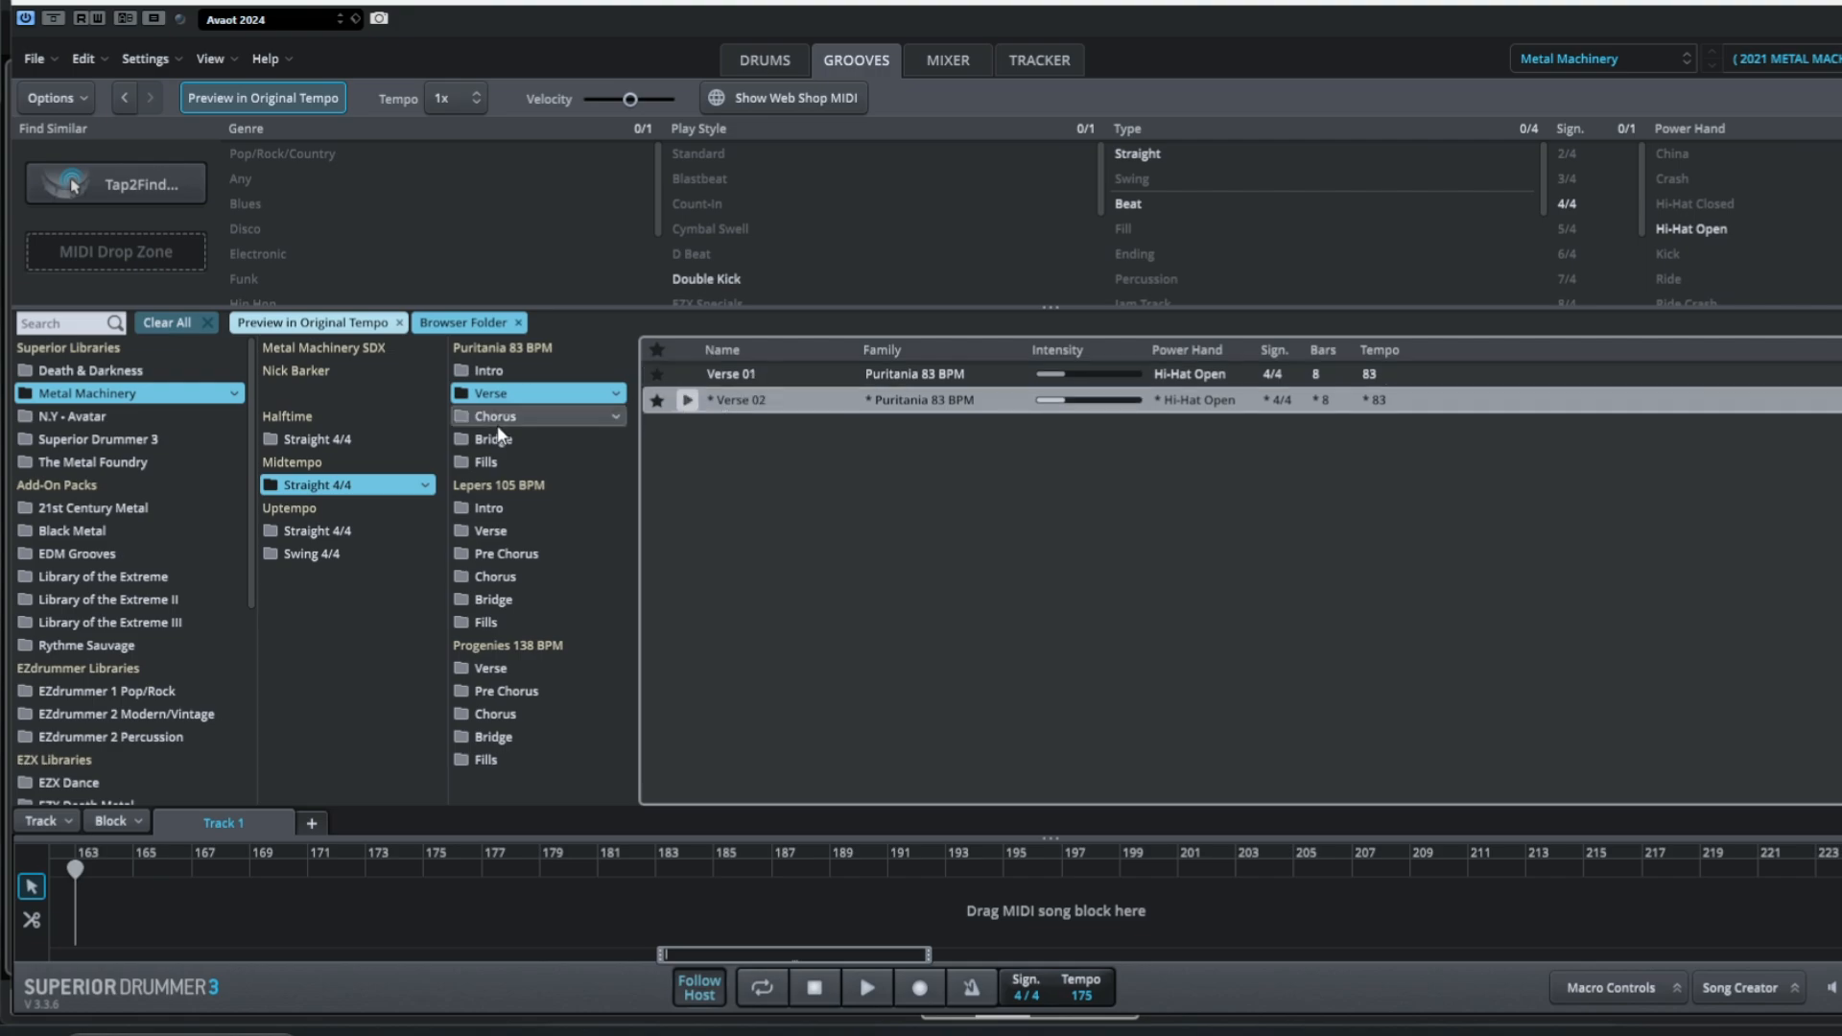
pyautogui.click(497, 419)
pyautogui.click(685, 374)
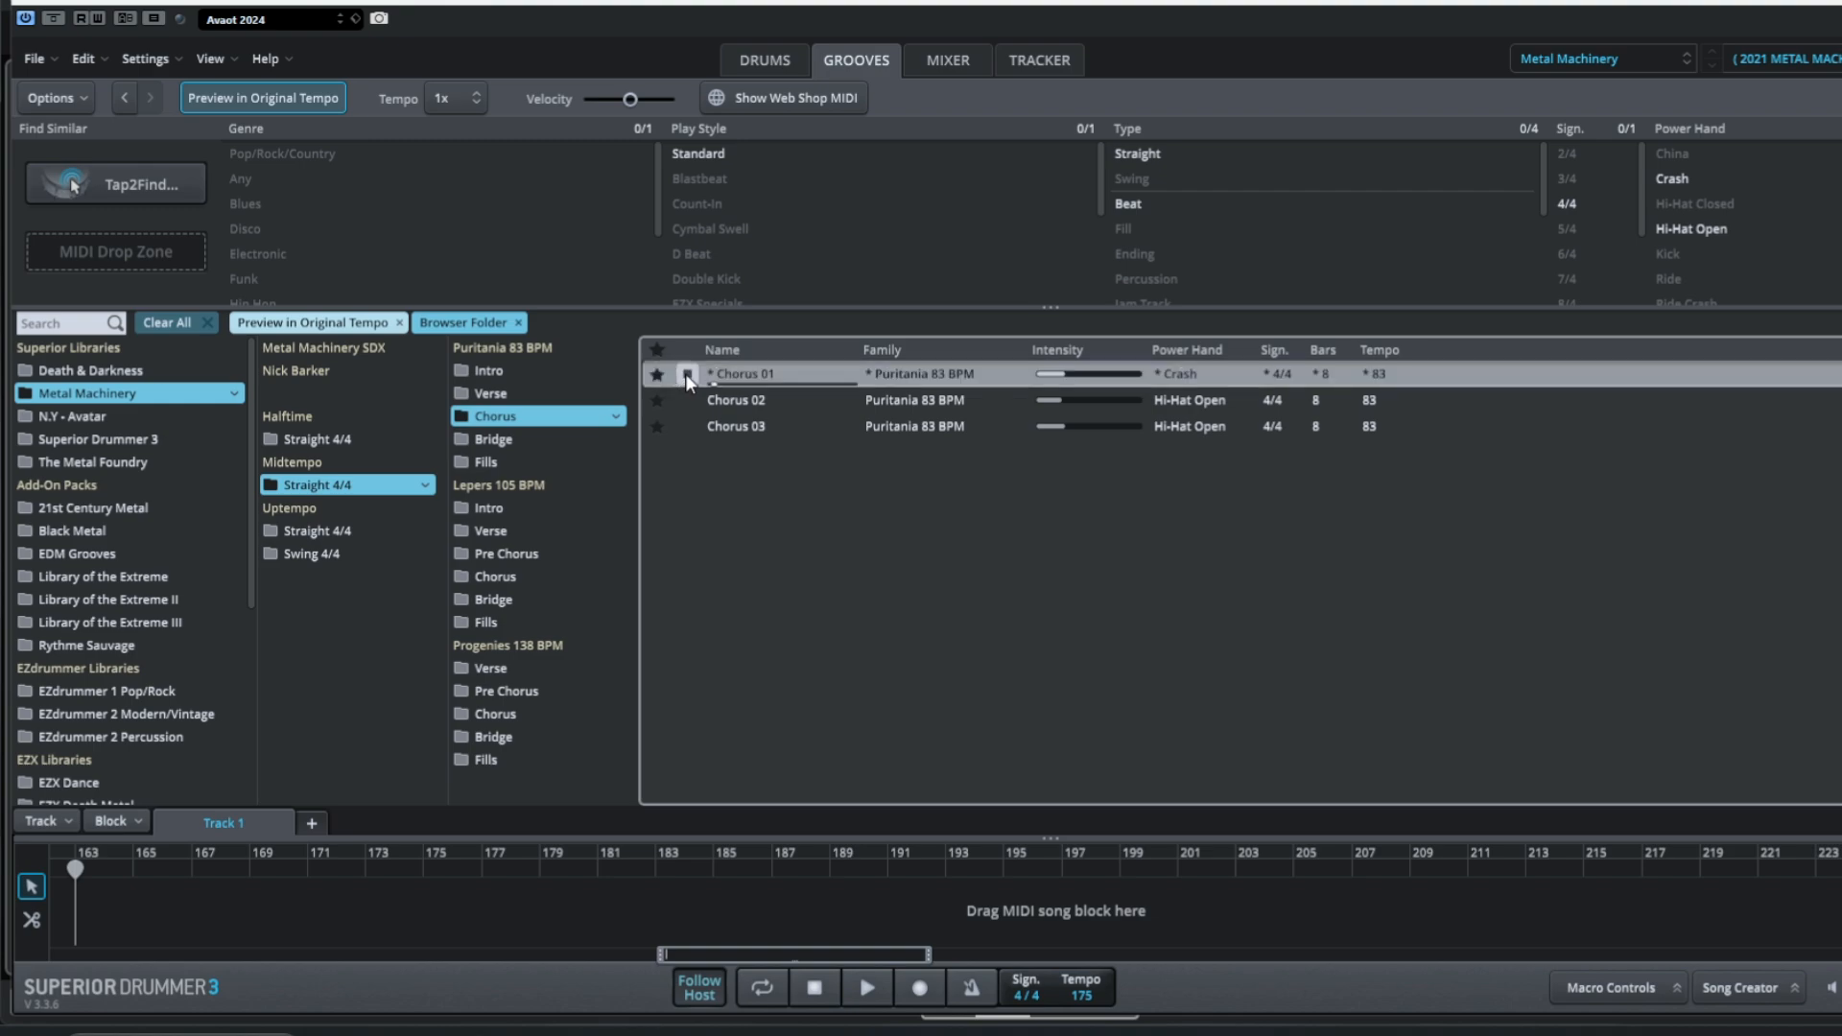
# Audition the Puritania 83 BPM Chorus 02 and Chorus 03 grooves.
pyautogui.click(688, 401)
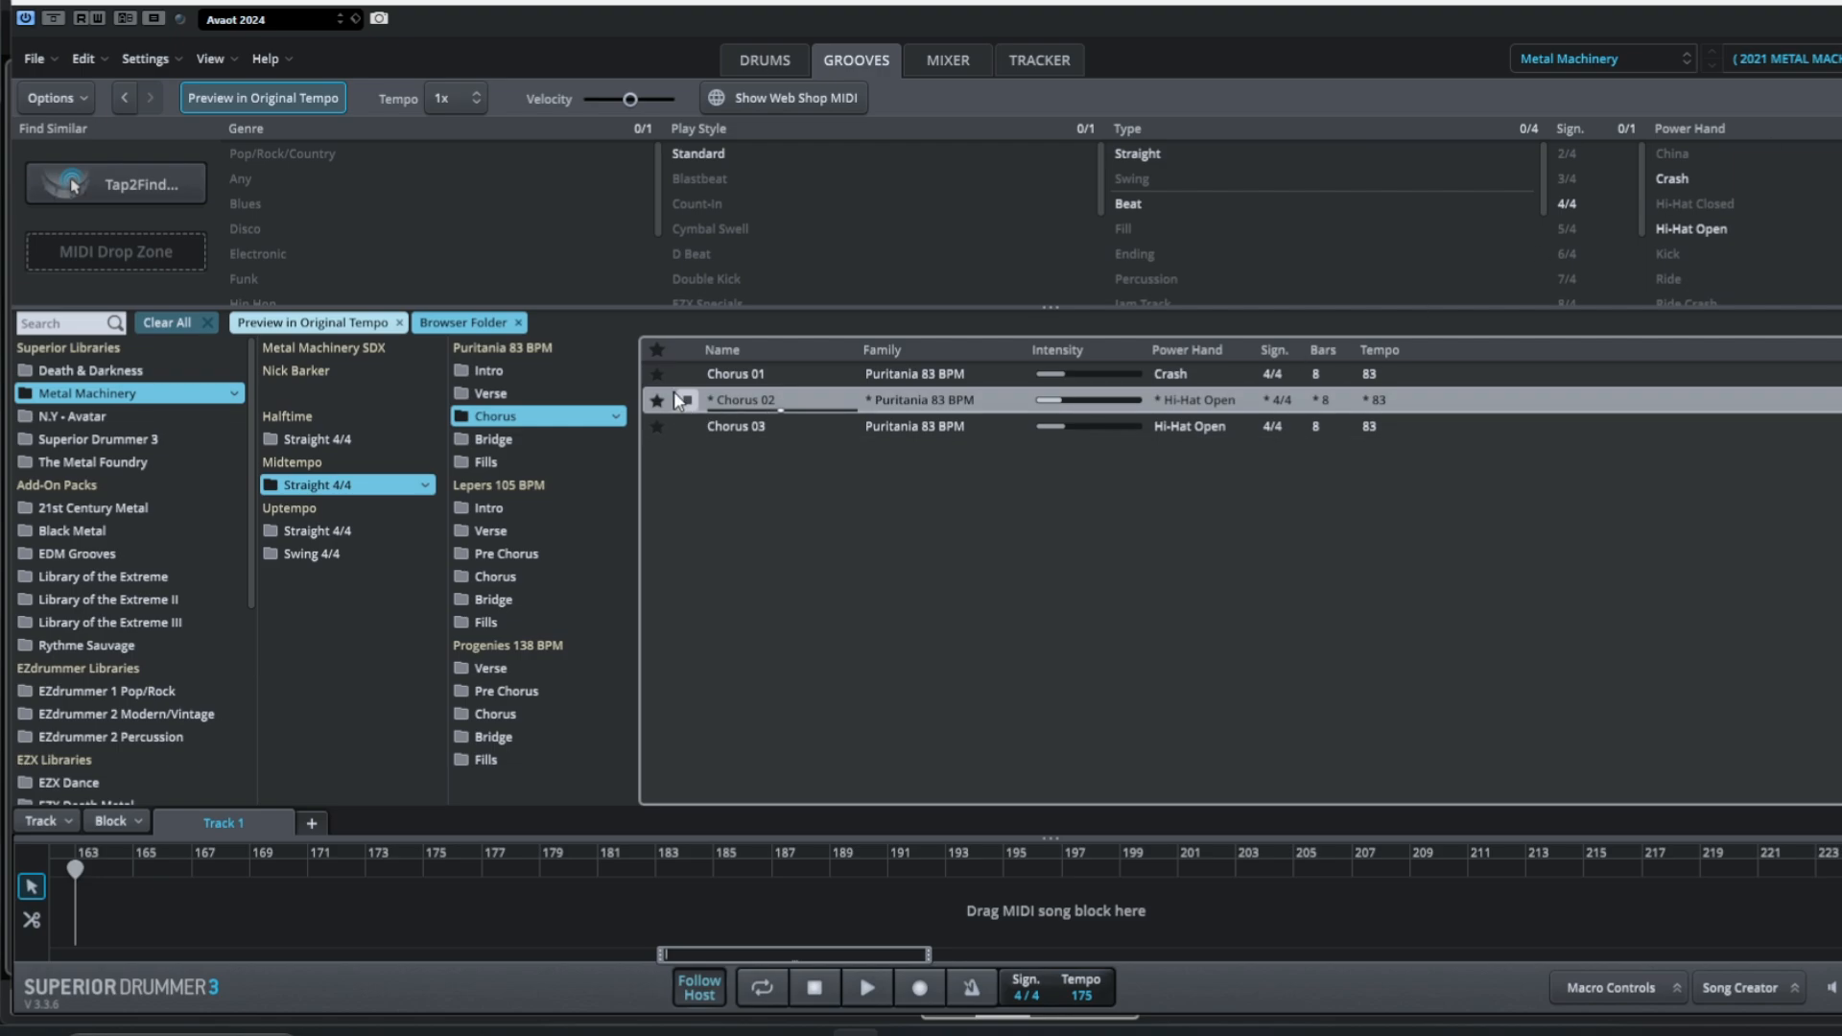
pyautogui.click(693, 423)
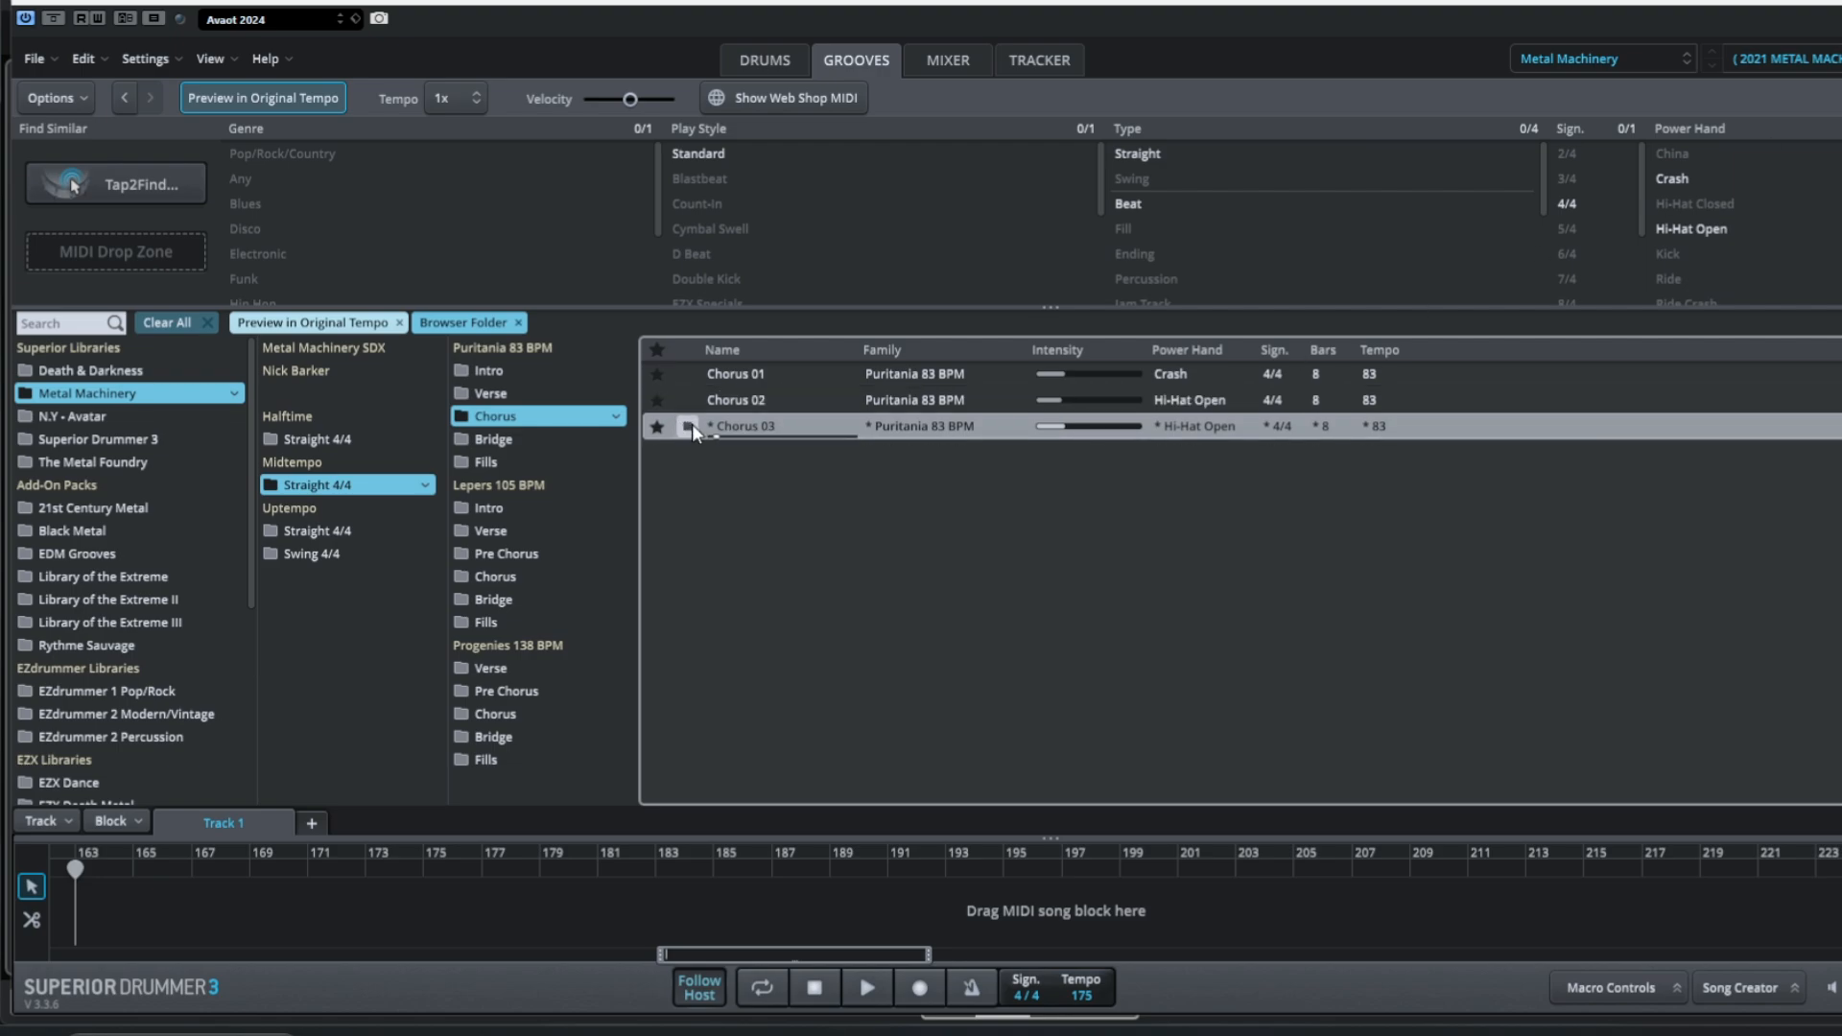
pyautogui.click(691, 425)
# Preview the Lepers 105 BPM Verse 01 groove and open the Progenies 138 BPM Verse grooves.
pyautogui.click(495, 532)
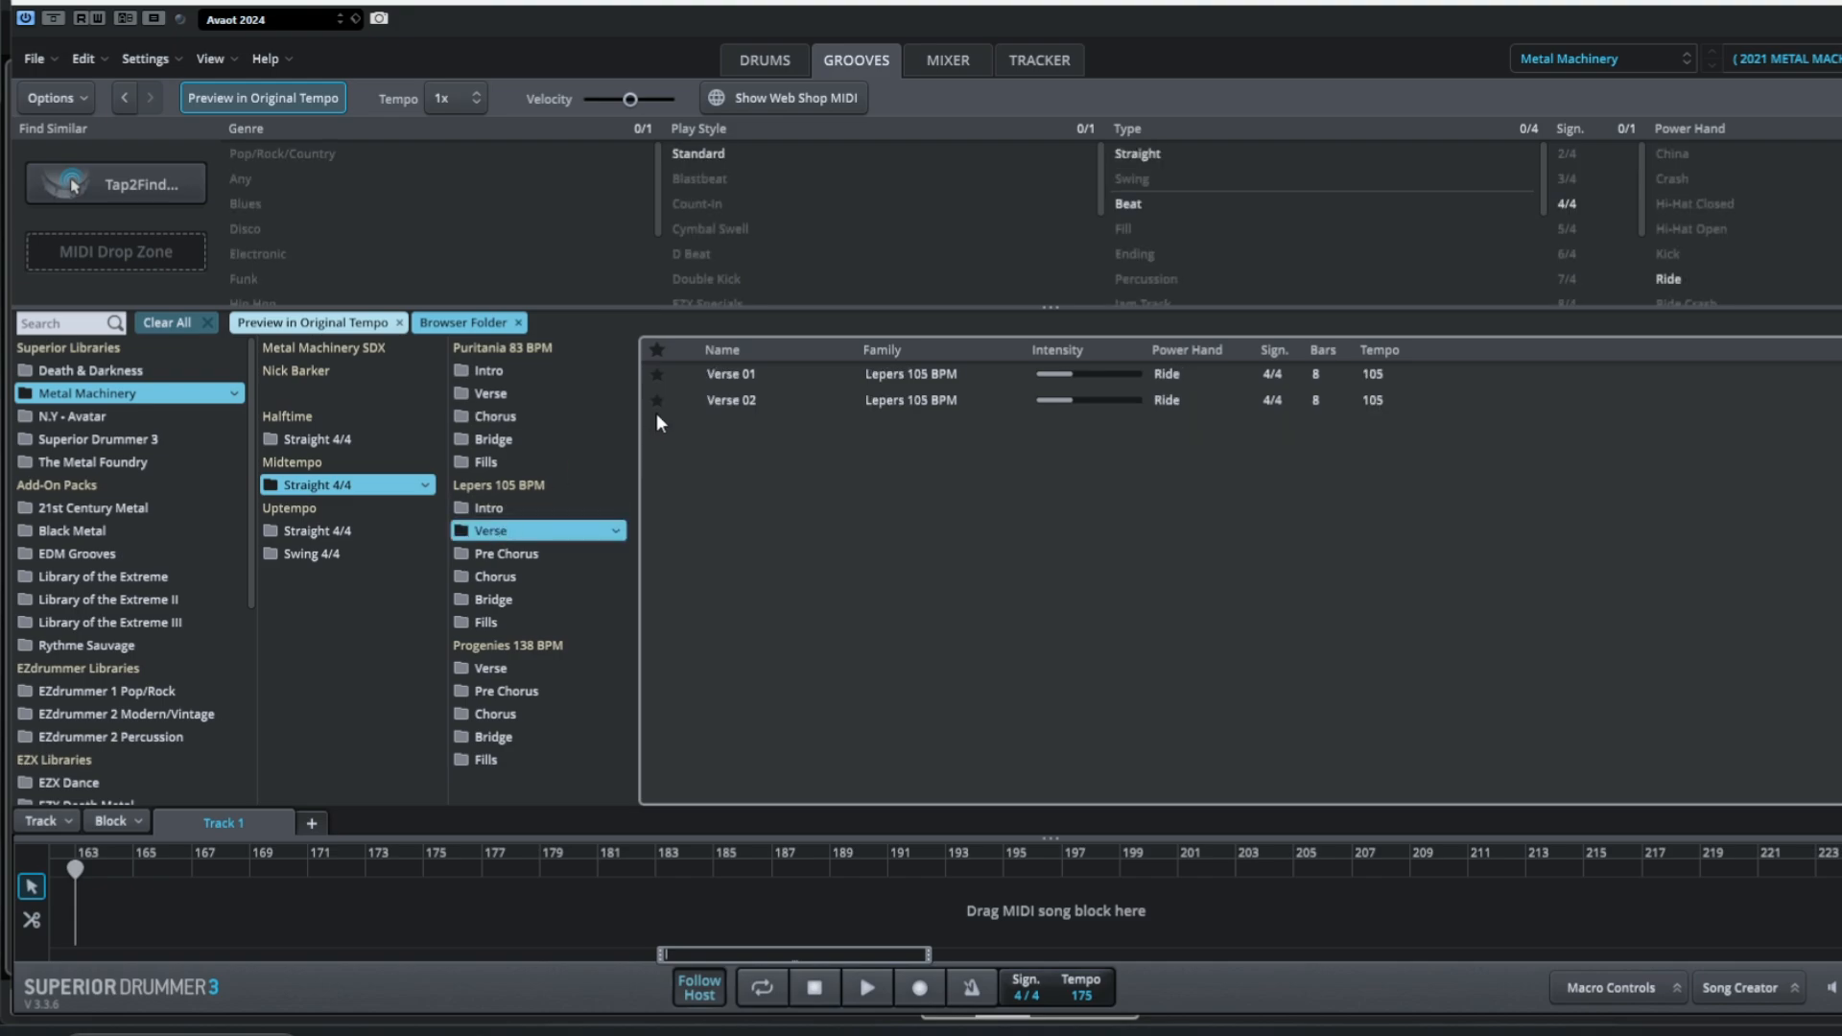
pyautogui.click(677, 376)
pyautogui.click(515, 669)
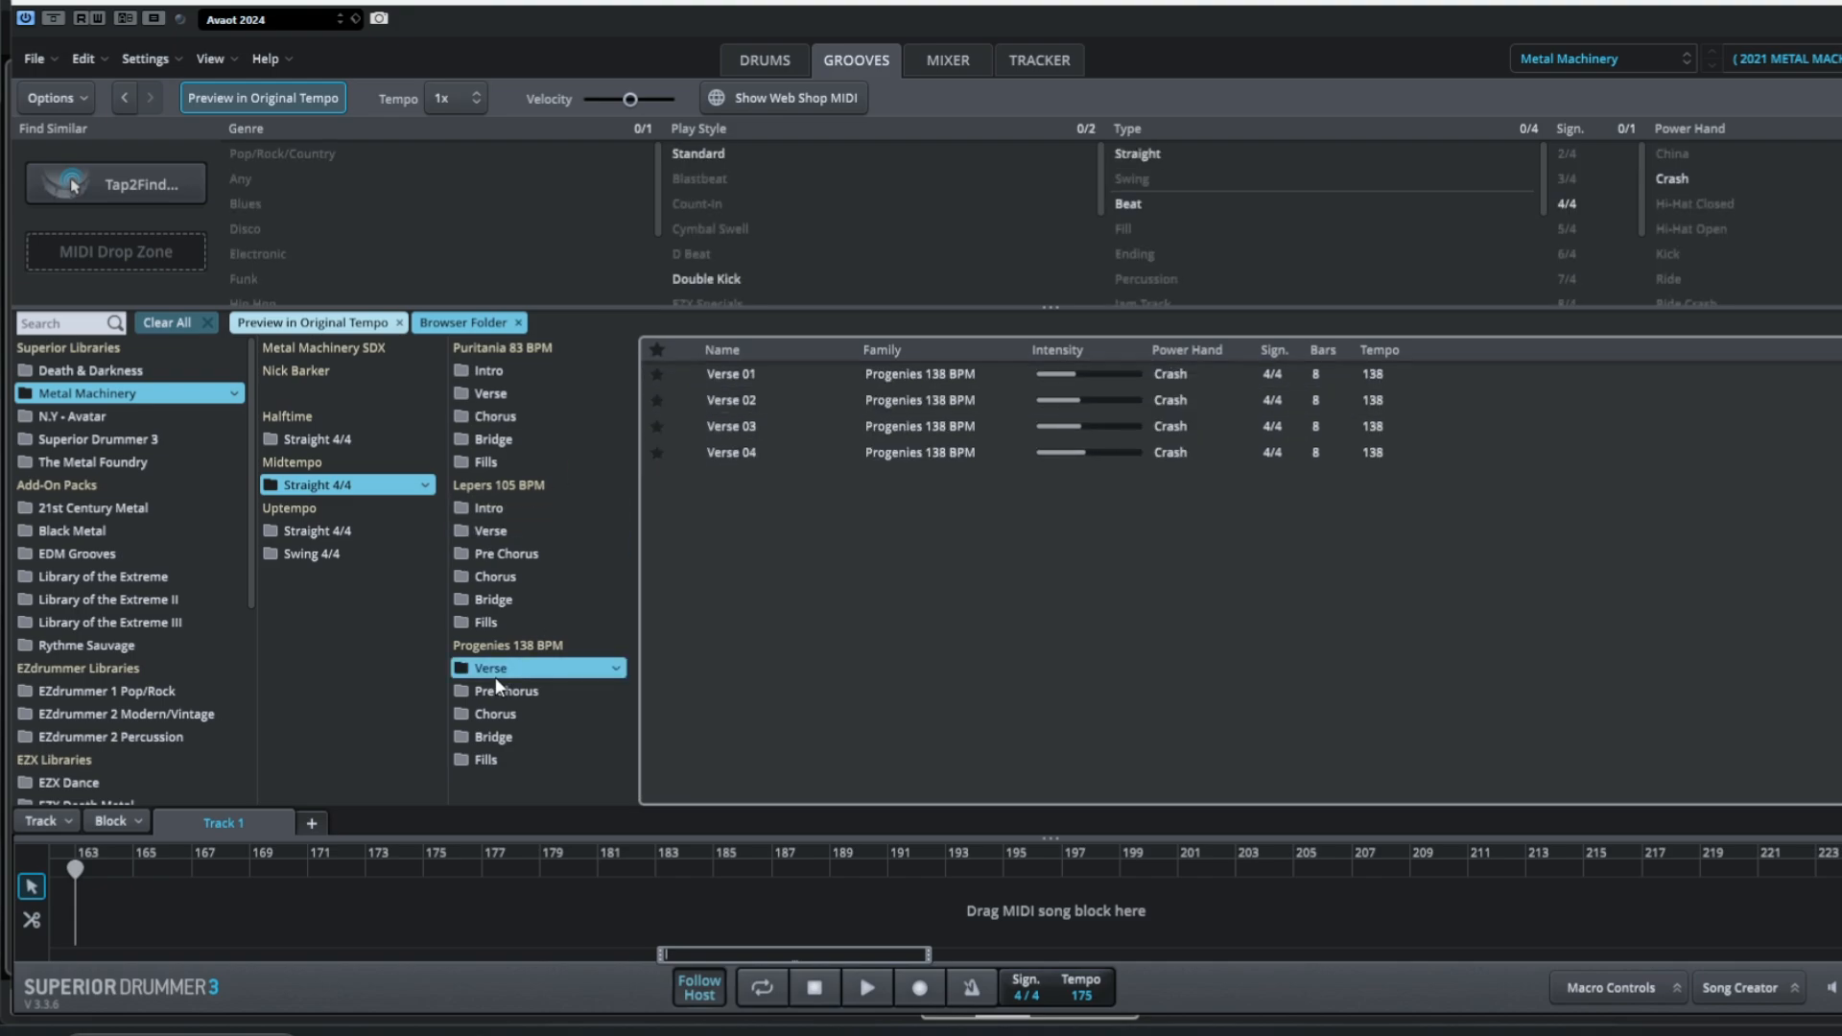
# Open the Uptempo Straight 4/4 Kings 254 BPM Verse grooves and audition Verse 01 and Verse 02.
pyautogui.click(308, 536)
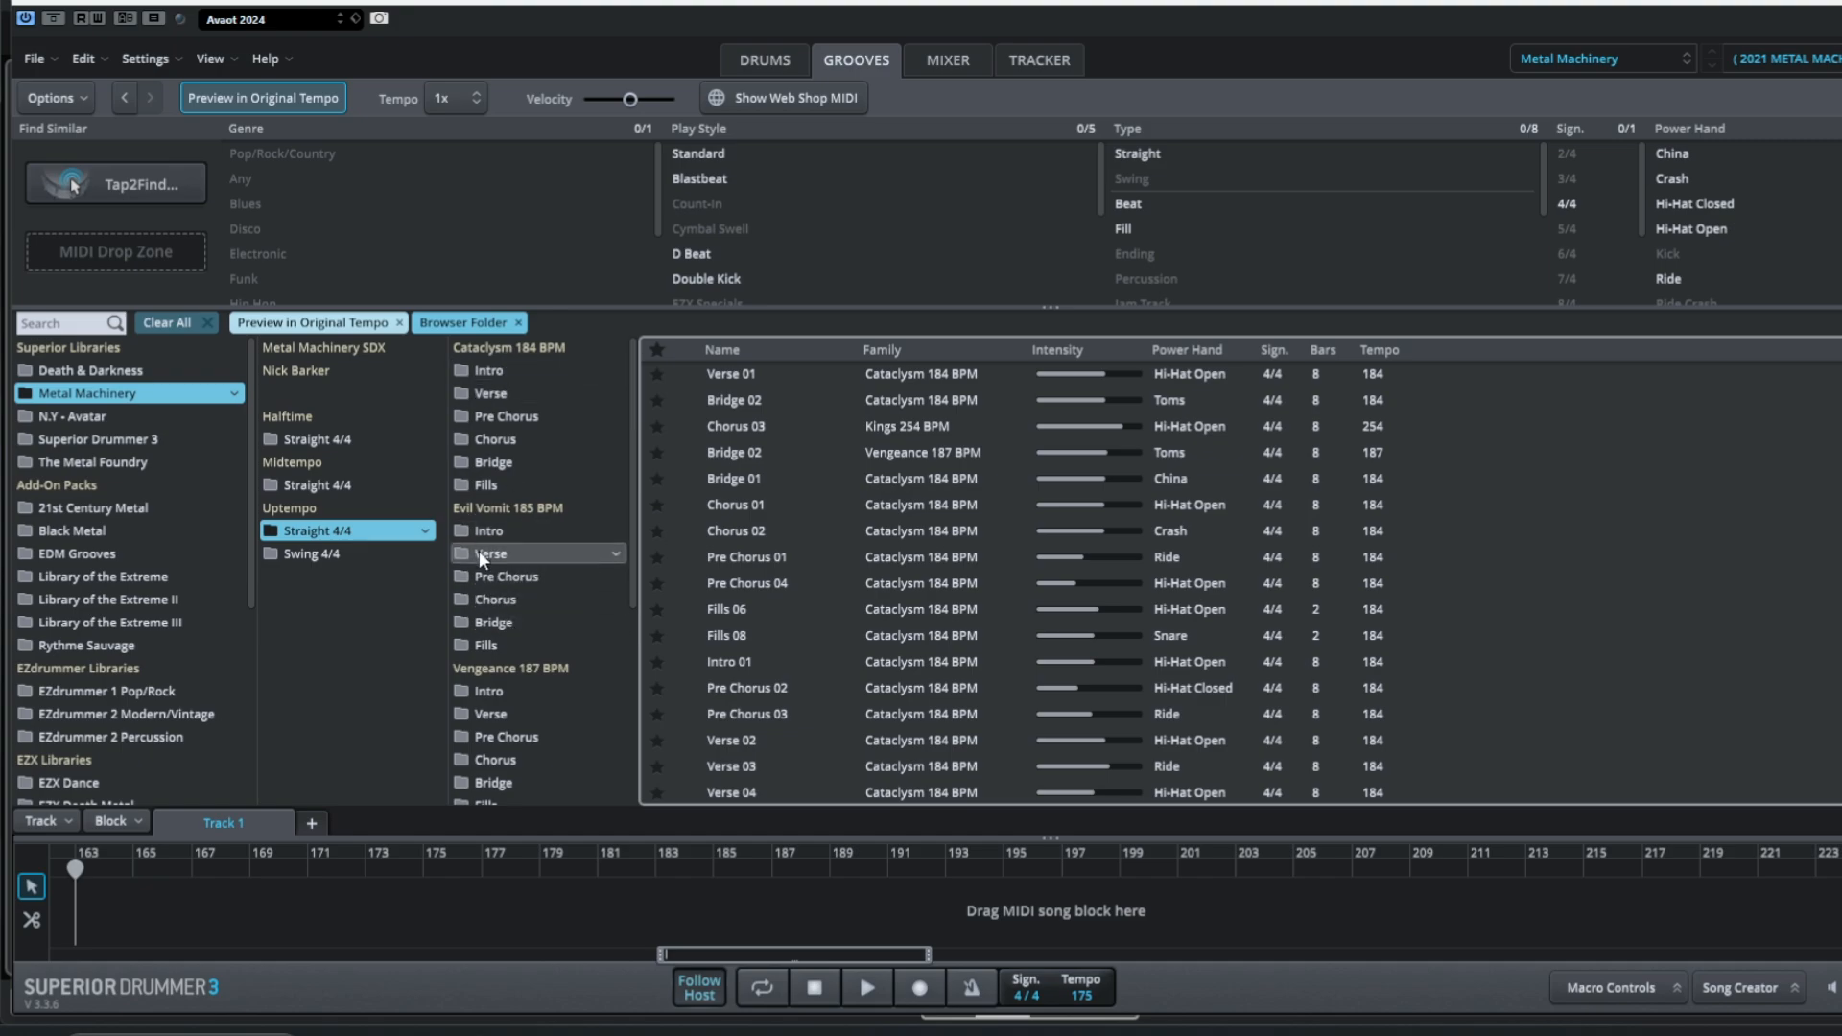
pyautogui.scroll(-3, 510, 566)
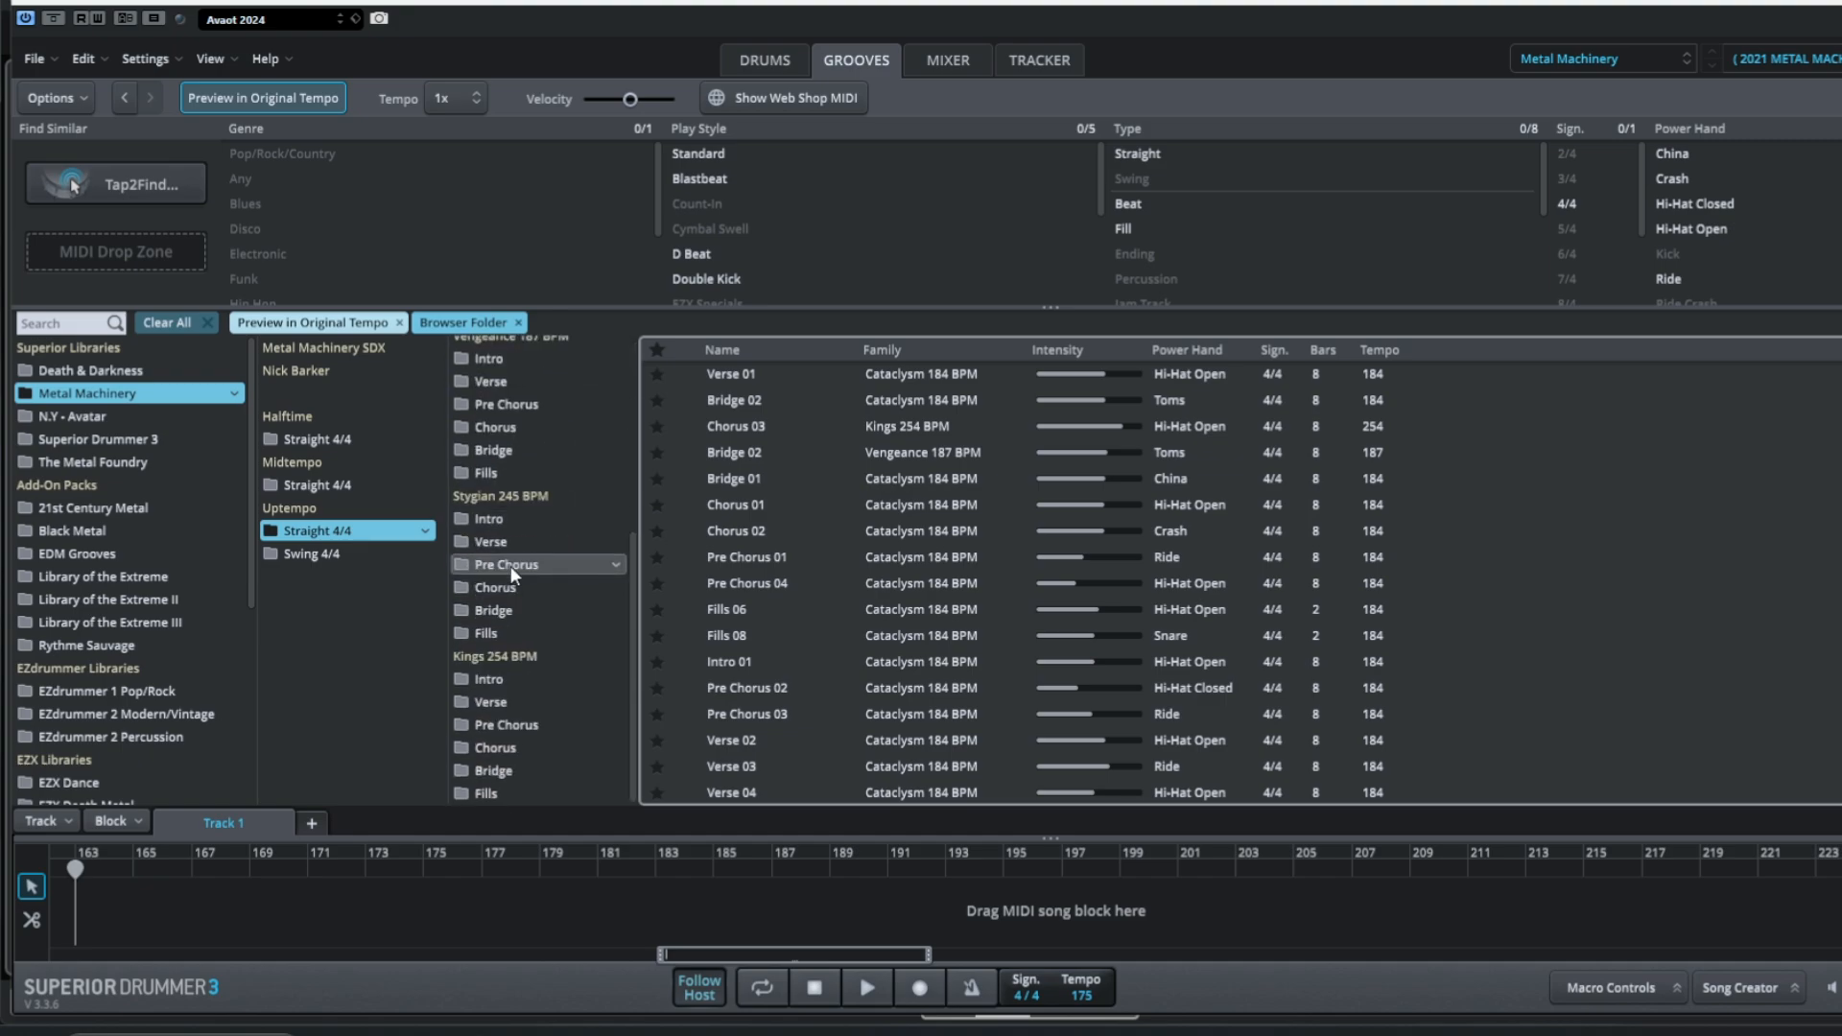
pyautogui.click(497, 702)
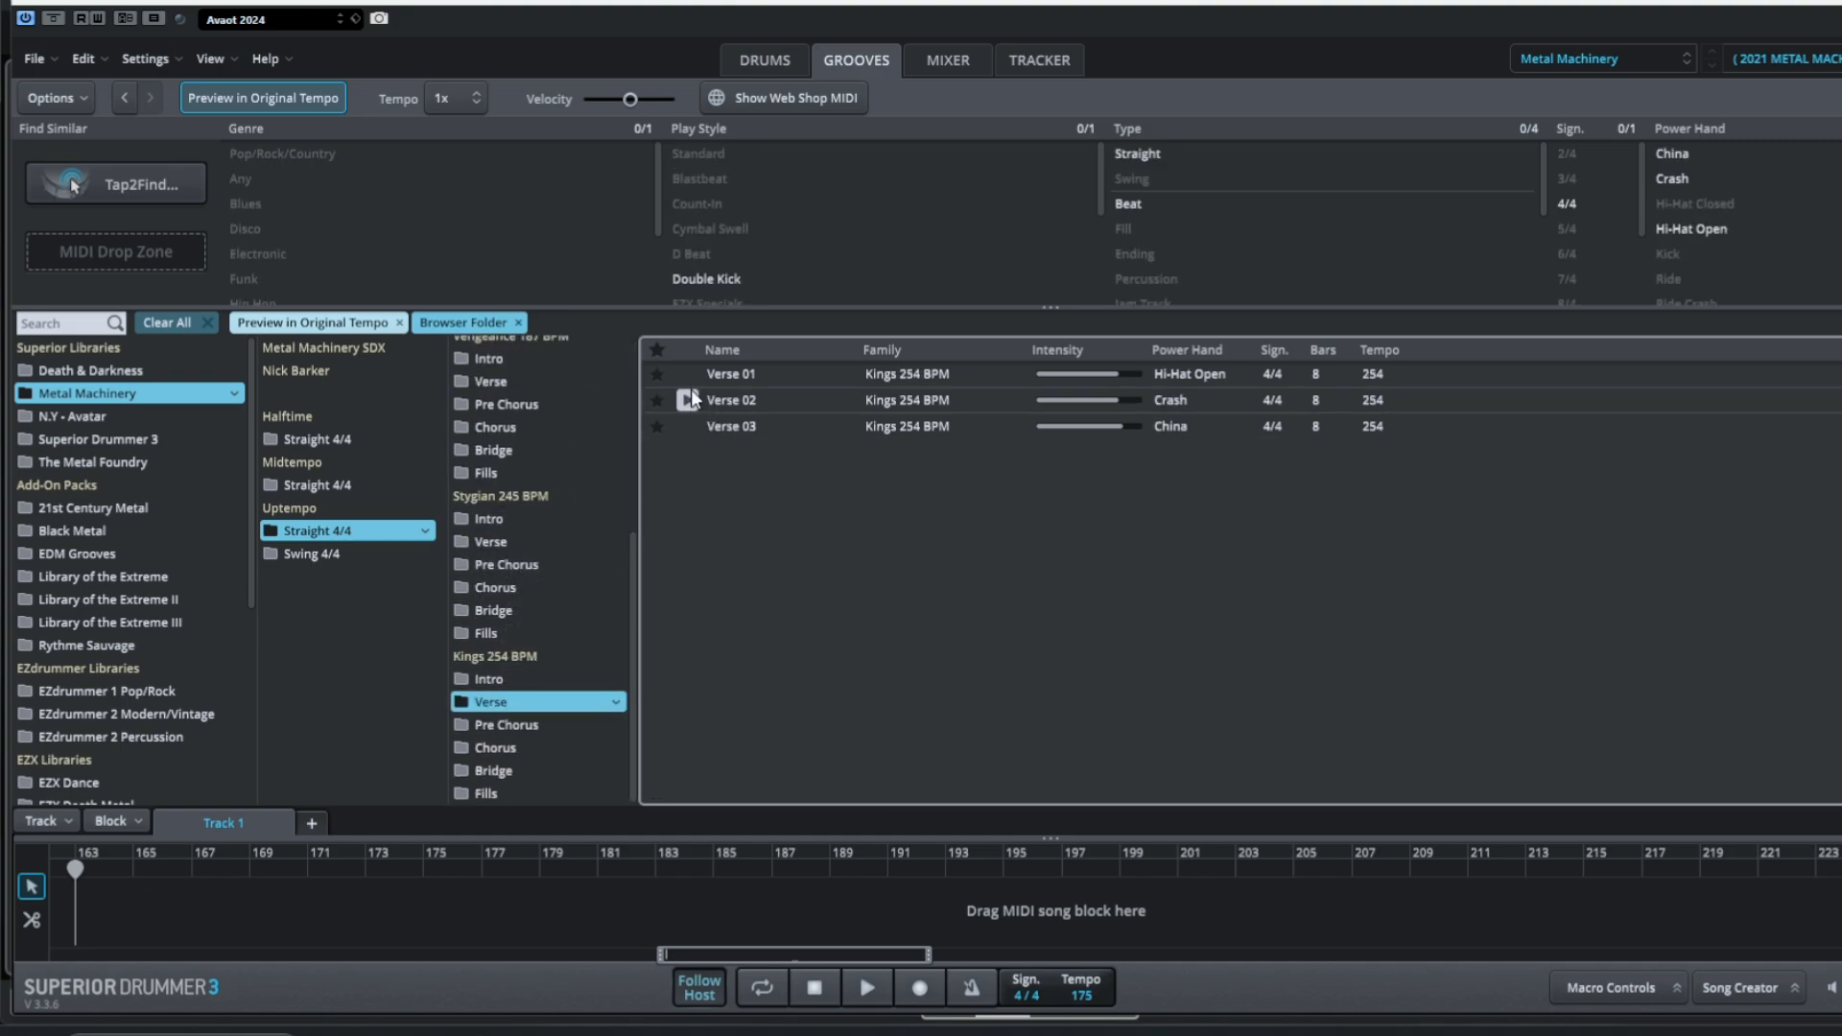
pyautogui.moveTo(695, 388)
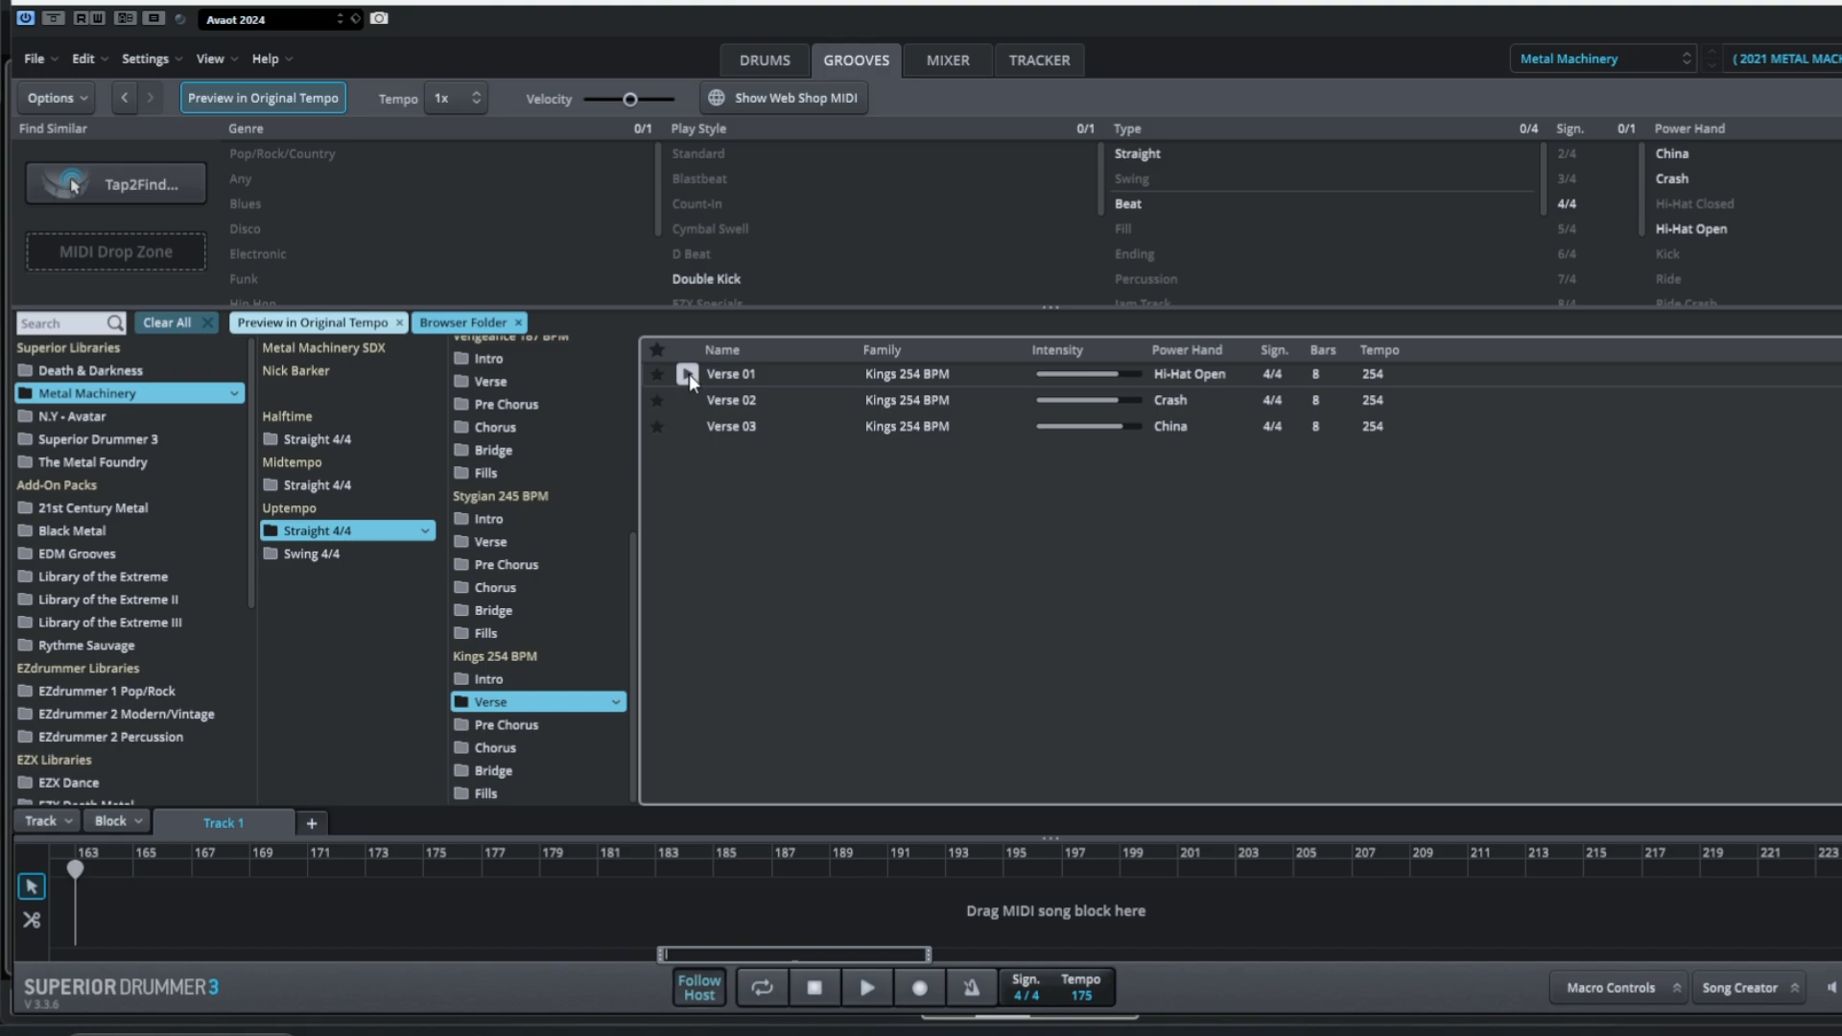
pyautogui.click(688, 374)
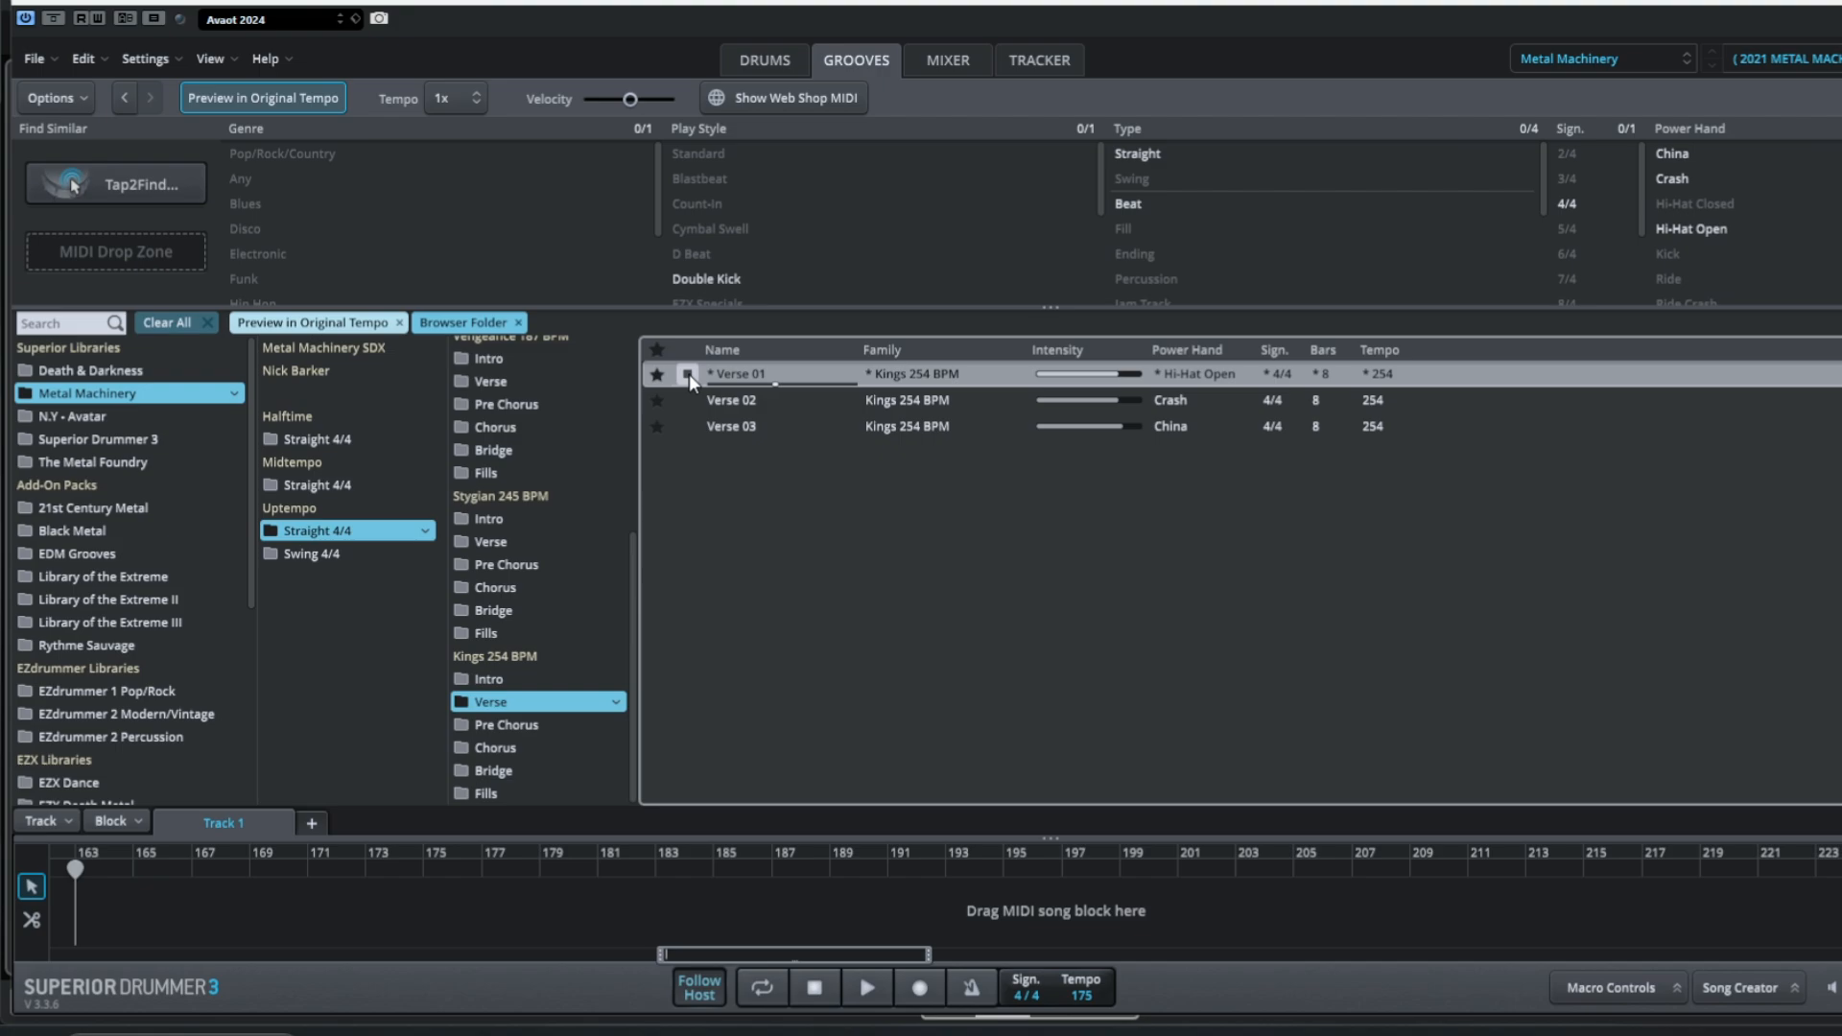
pyautogui.click(688, 400)
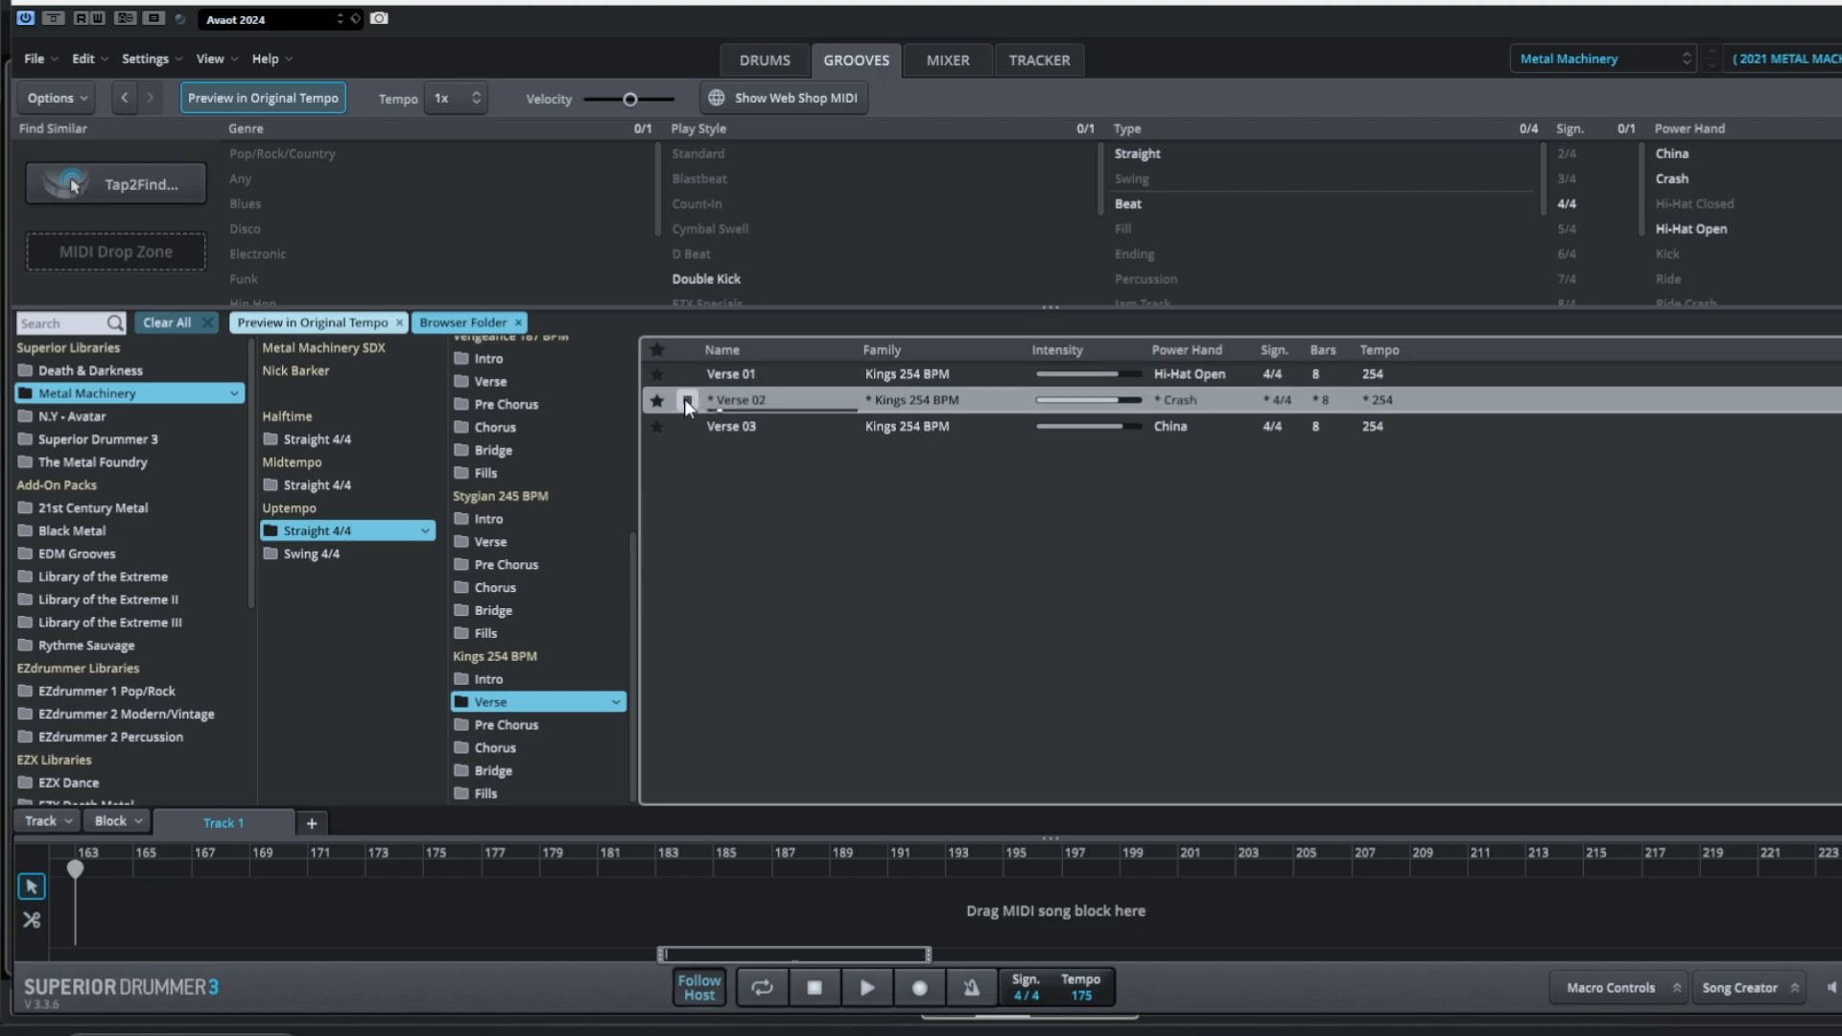
pyautogui.click(688, 403)
# Return to the Cubase project, zoom in around bar 163, and play back the song ending.
pyautogui.moveTo(830, 5); pyautogui.dragTo(1841, 57)
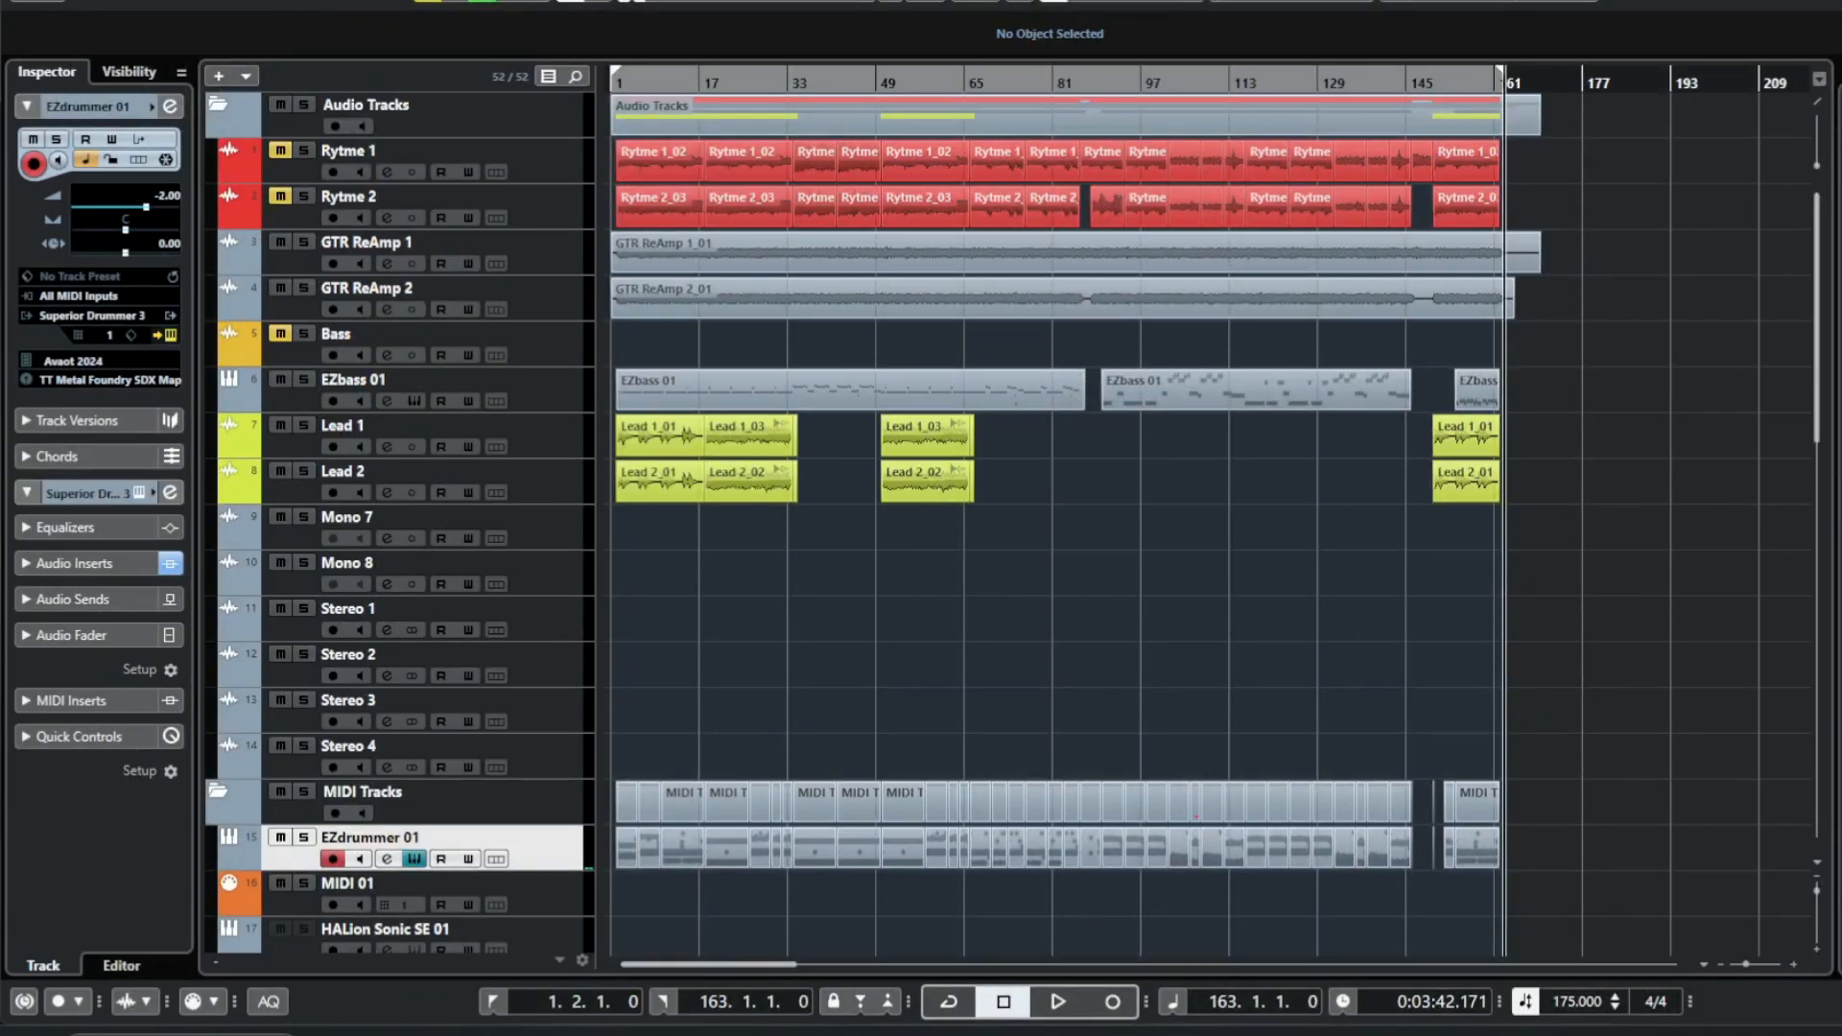
pyautogui.moveTo(1840, 672); pyautogui.dragTo(1504, 843)
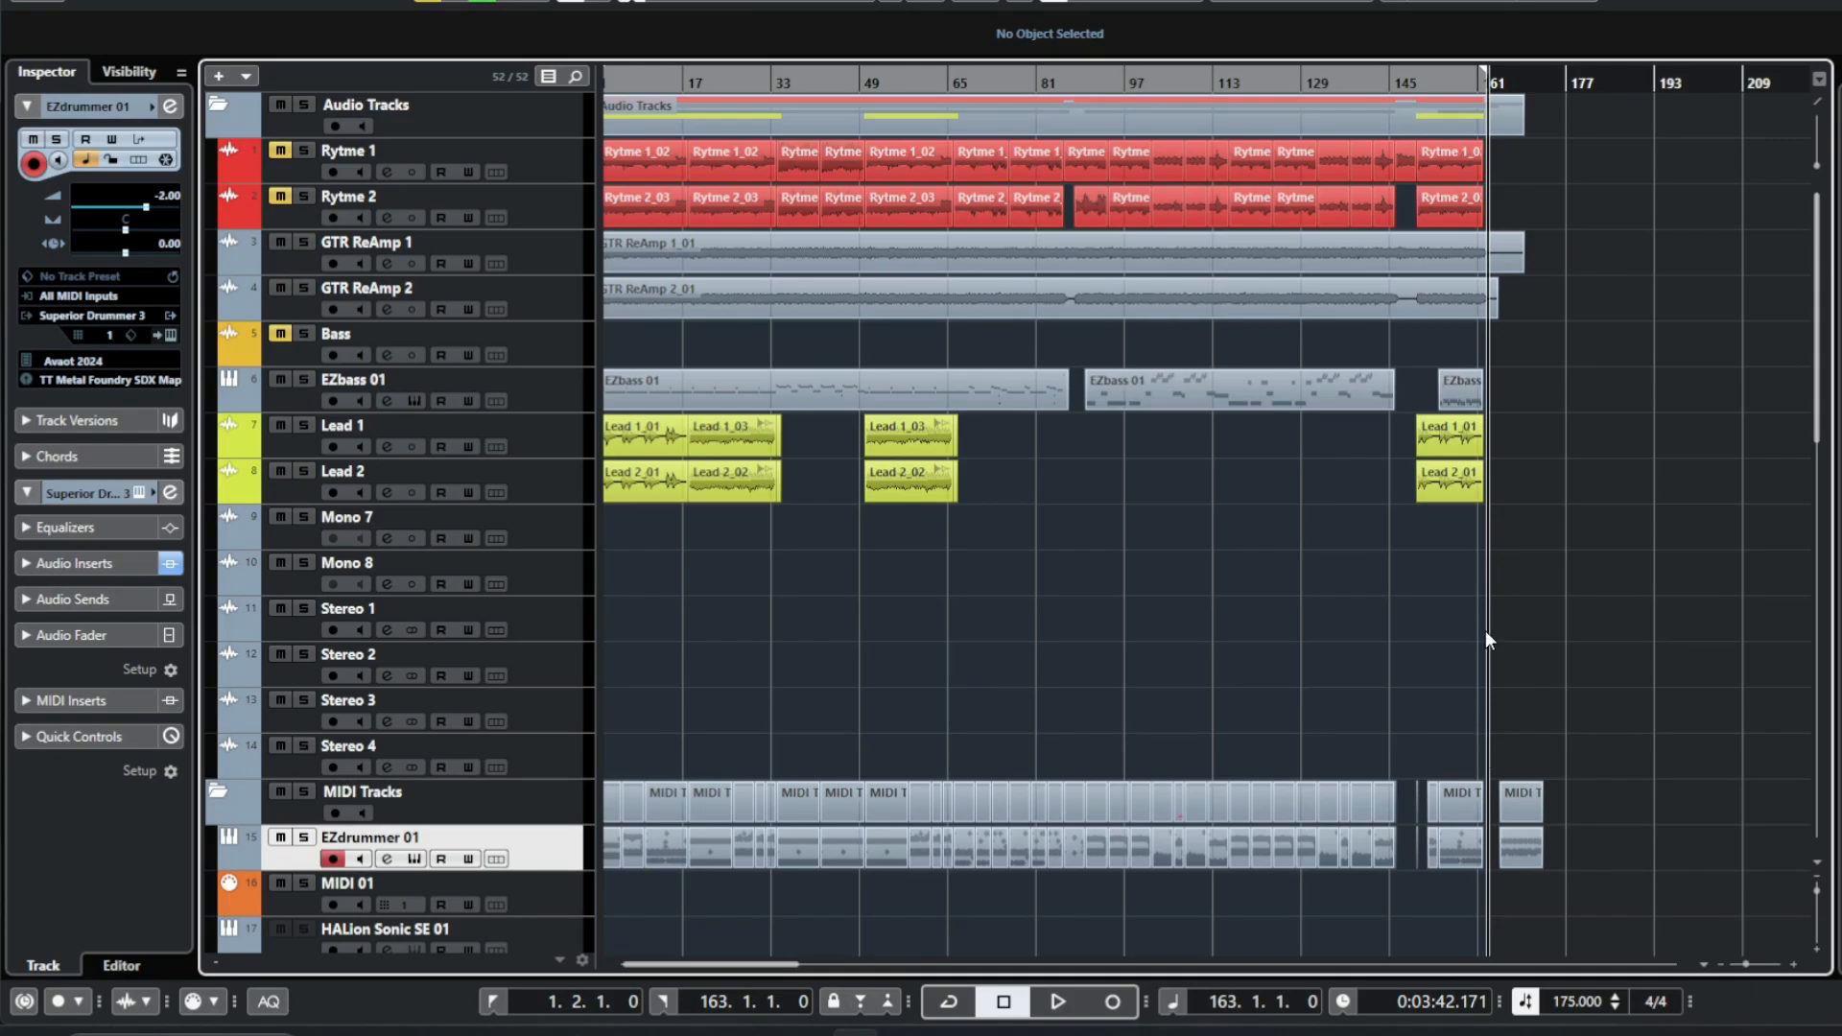
pyautogui.press('h')
pyautogui.press('h')
pyautogui.press('h')
pyautogui.press('h')
pyautogui.press('h')
pyautogui.press('h')
pyautogui.press('KP_Add')
pyautogui.press('KP_Add')
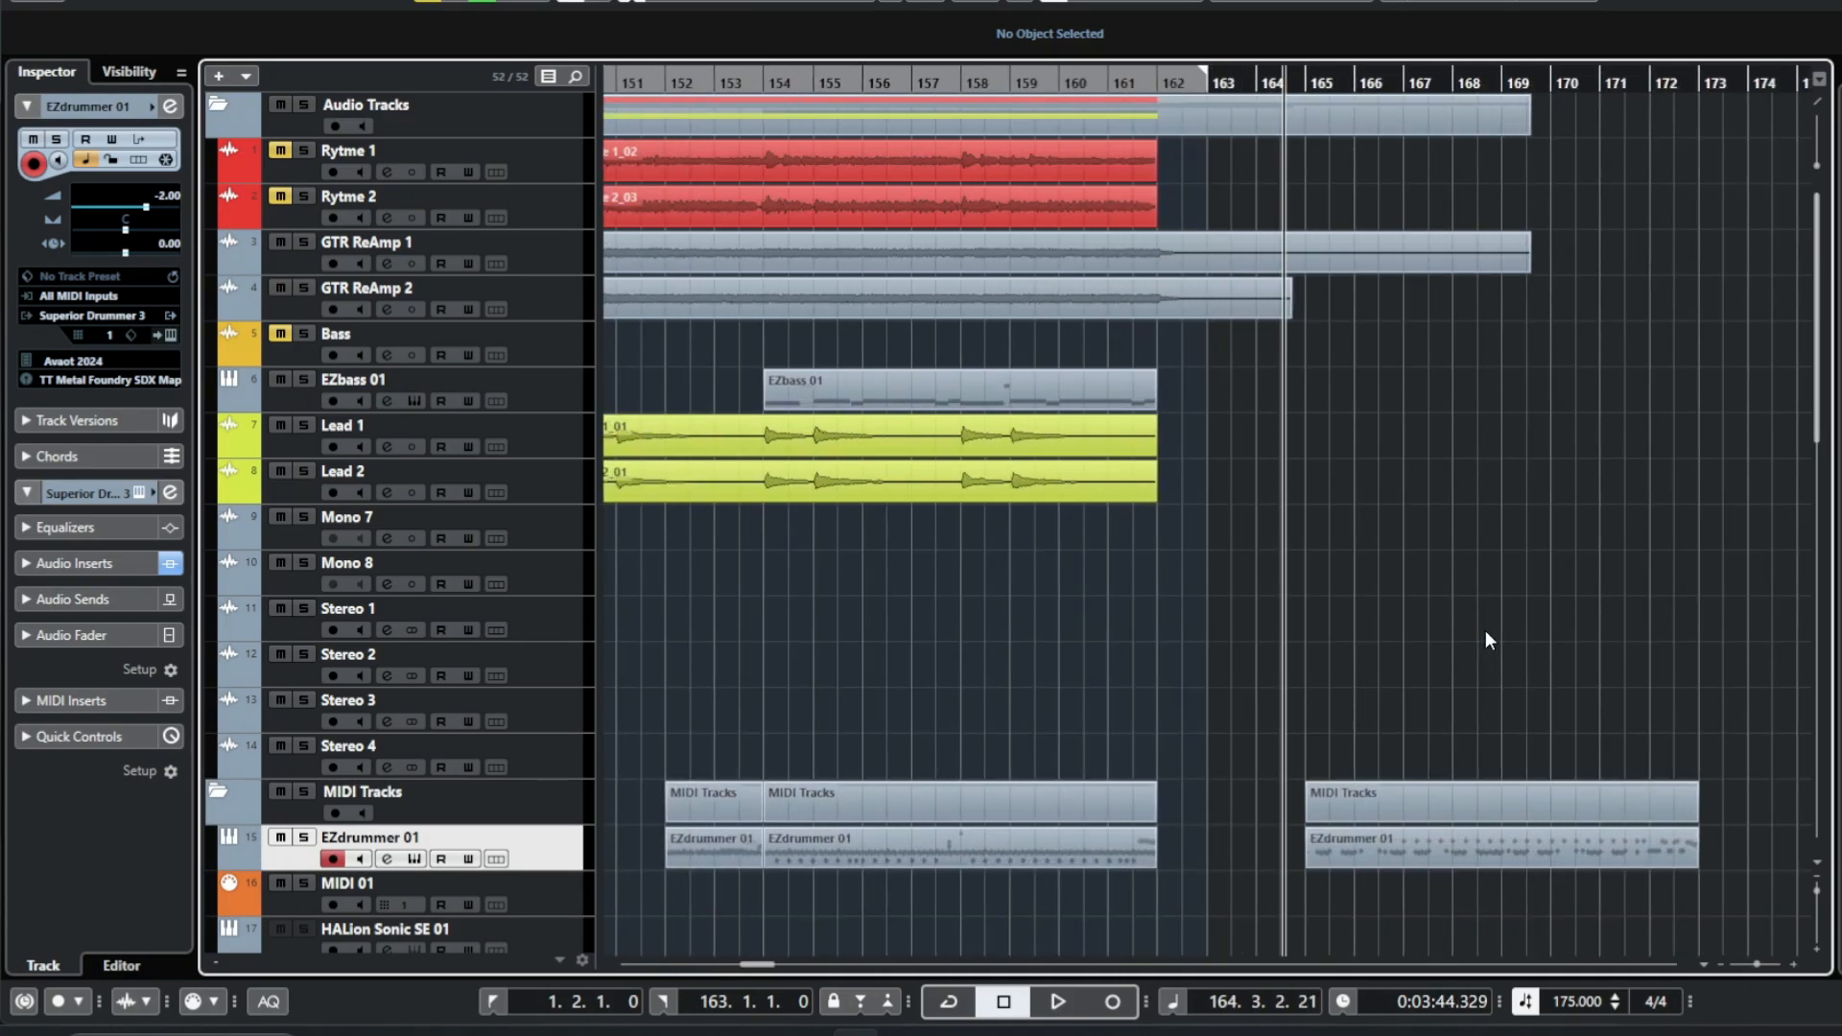
pyautogui.press('space')
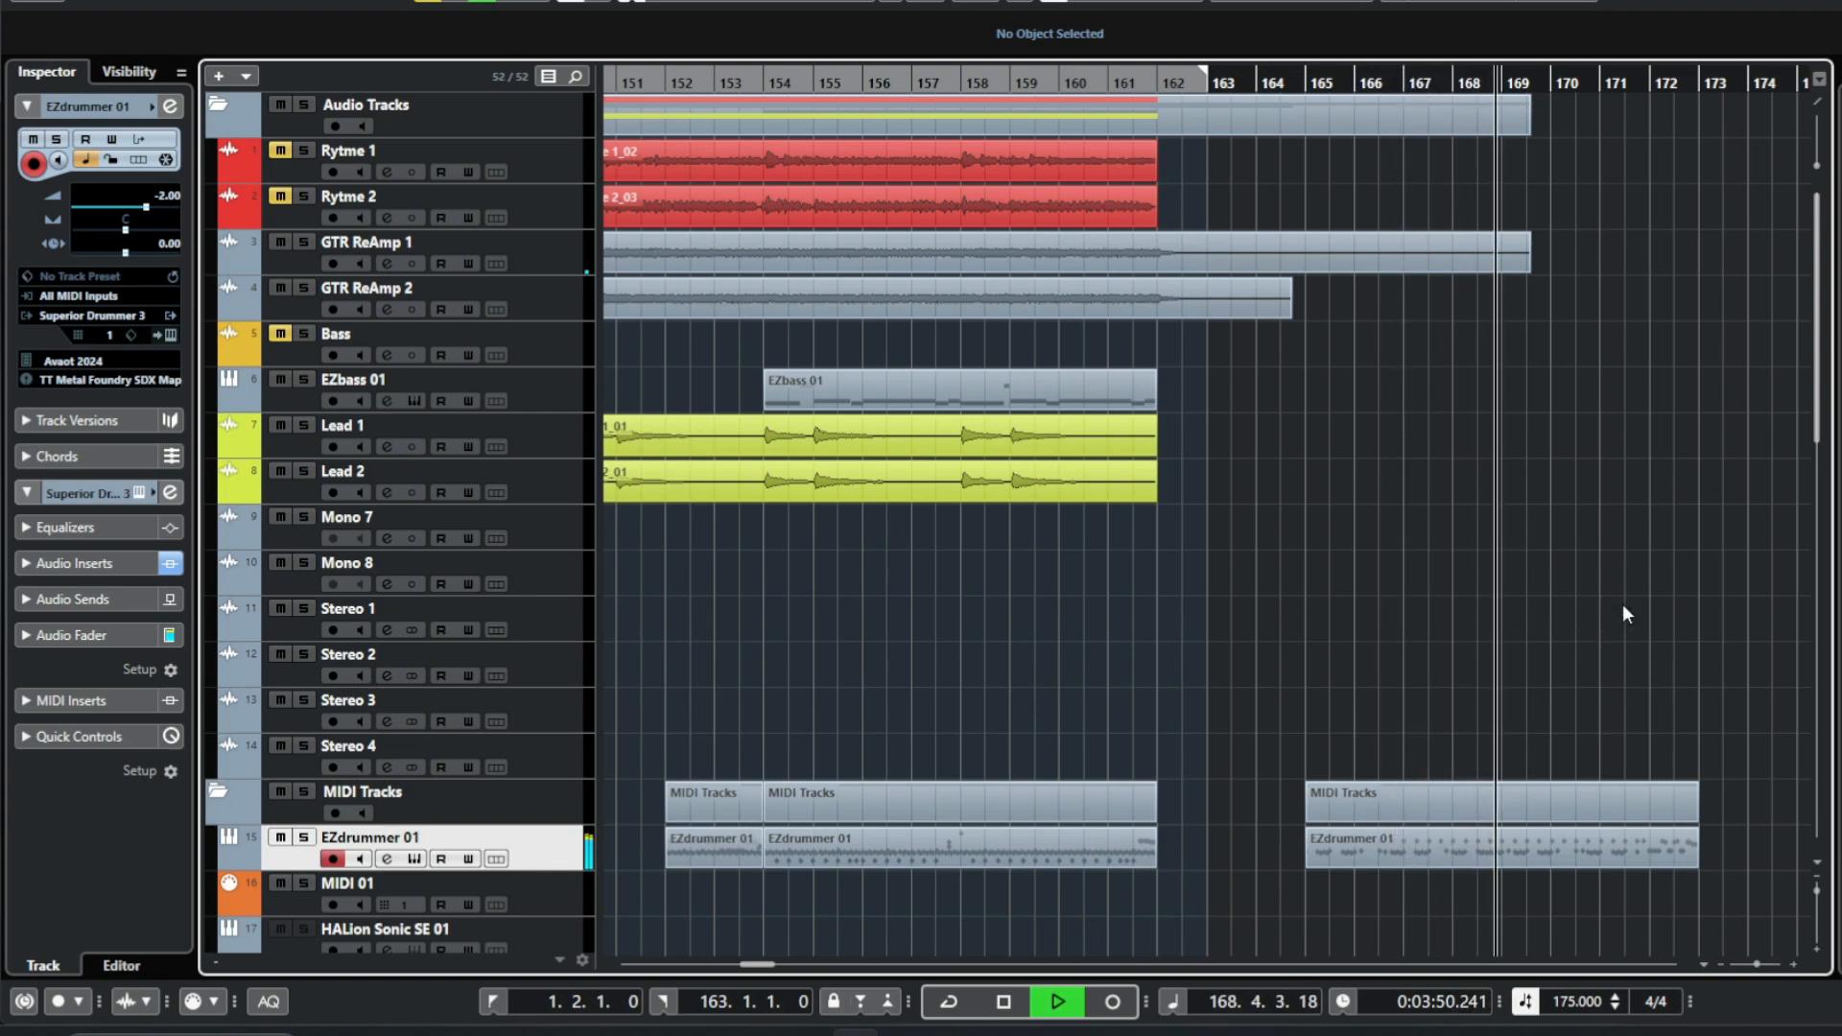
pyautogui.press('space')
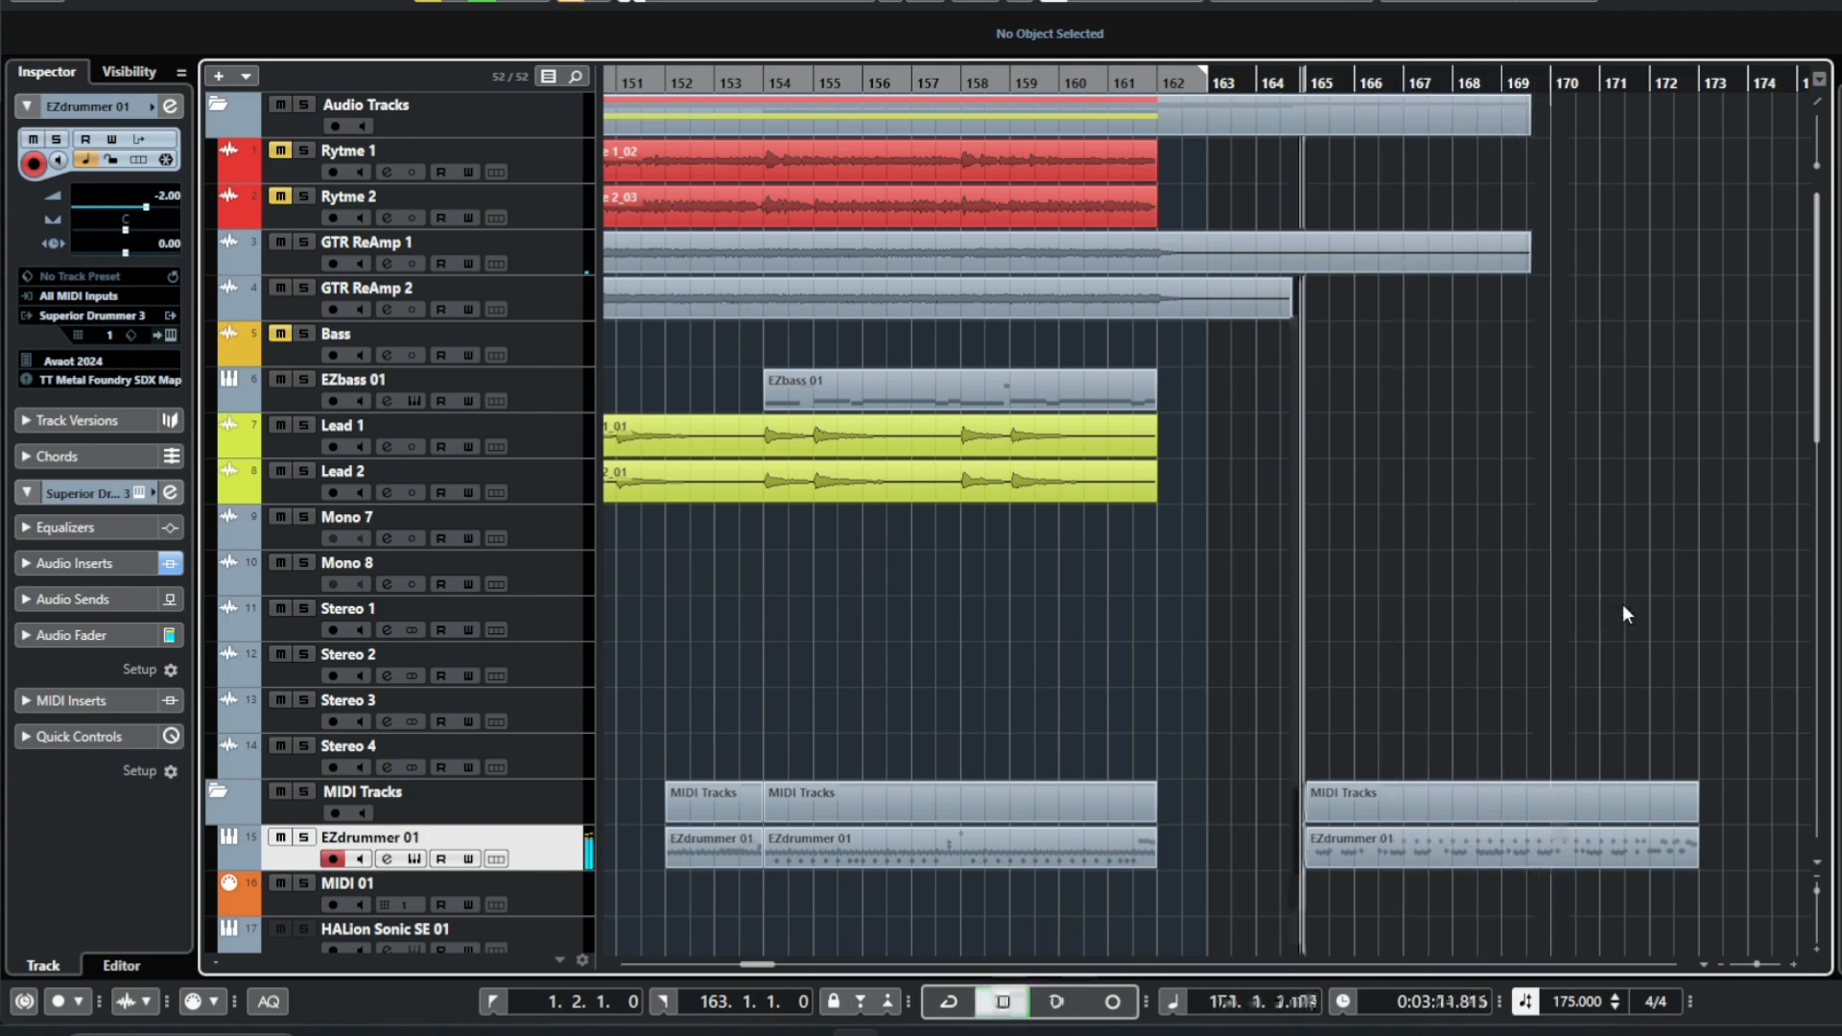
# Select the ending MIDI part starting at bar 165, open it in the drum editor, and play it back.
pyautogui.moveTo(1273, 698); pyautogui.dragTo(1501, 872)
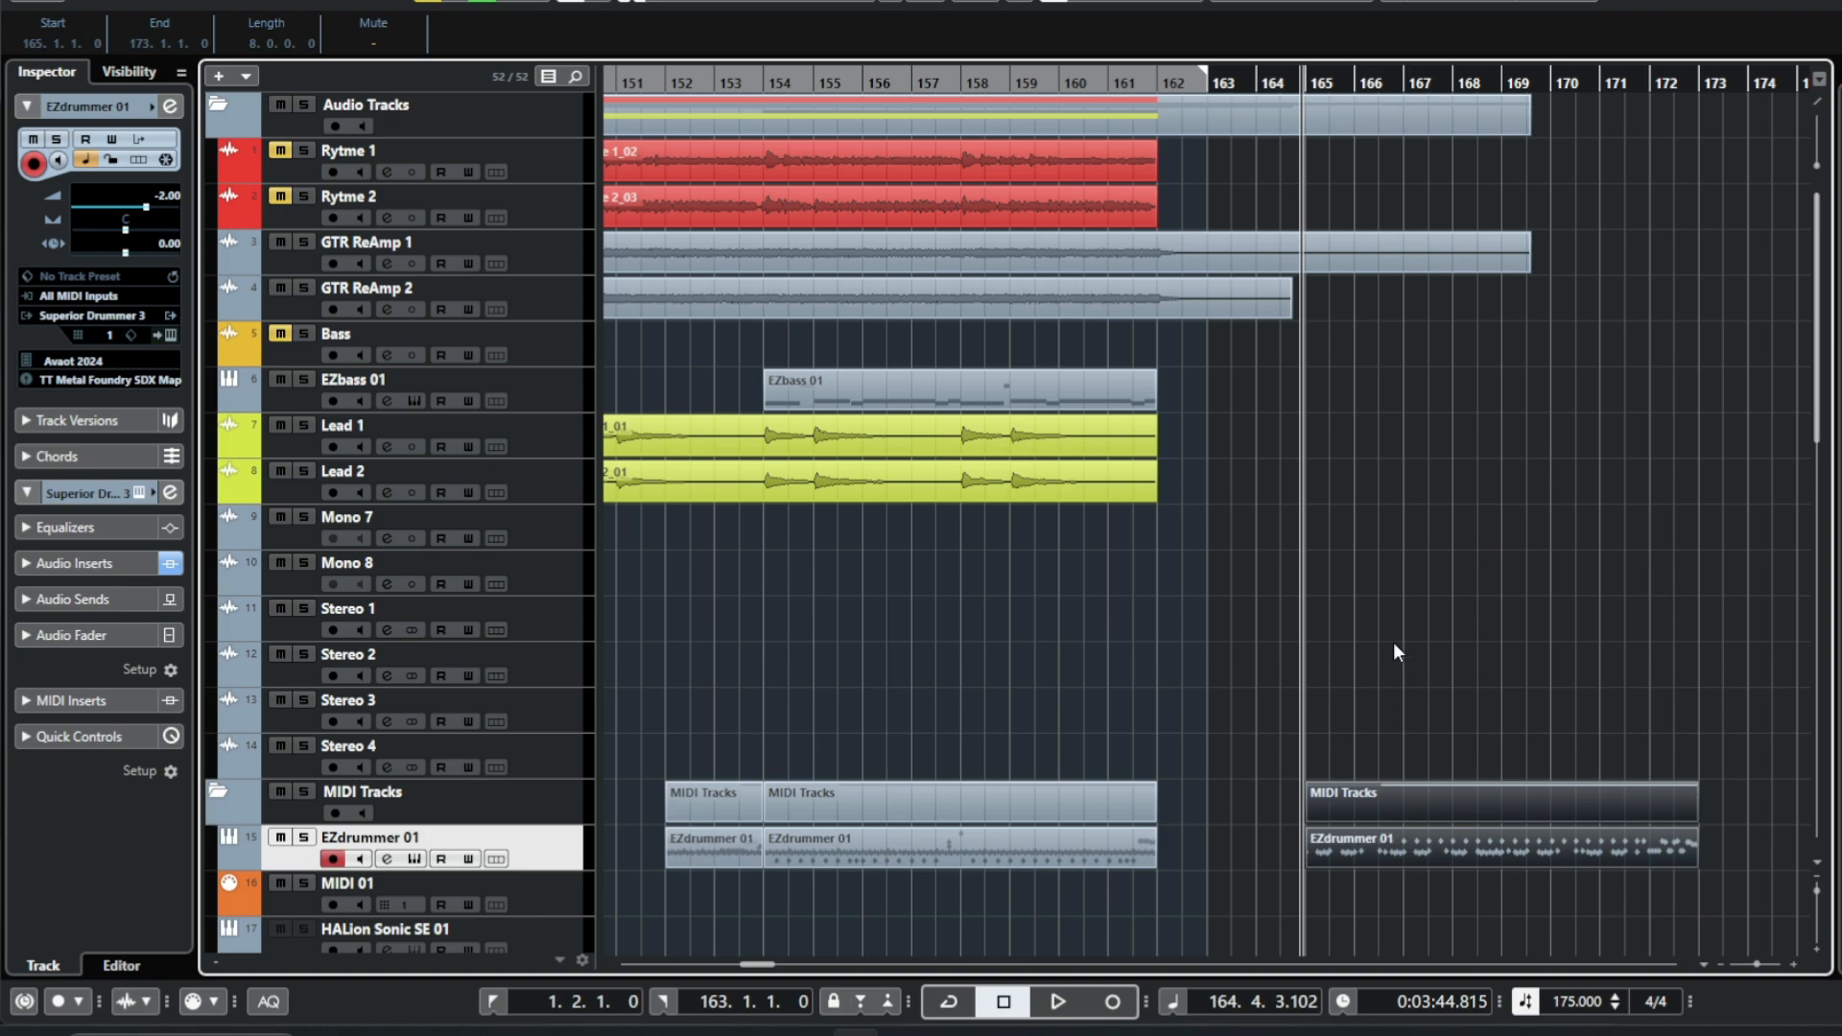
pyautogui.moveTo(1390, 651); pyautogui.dragTo(1511, 871)
pyautogui.doubleClick(1447, 843)
pyautogui.click(1752, 448)
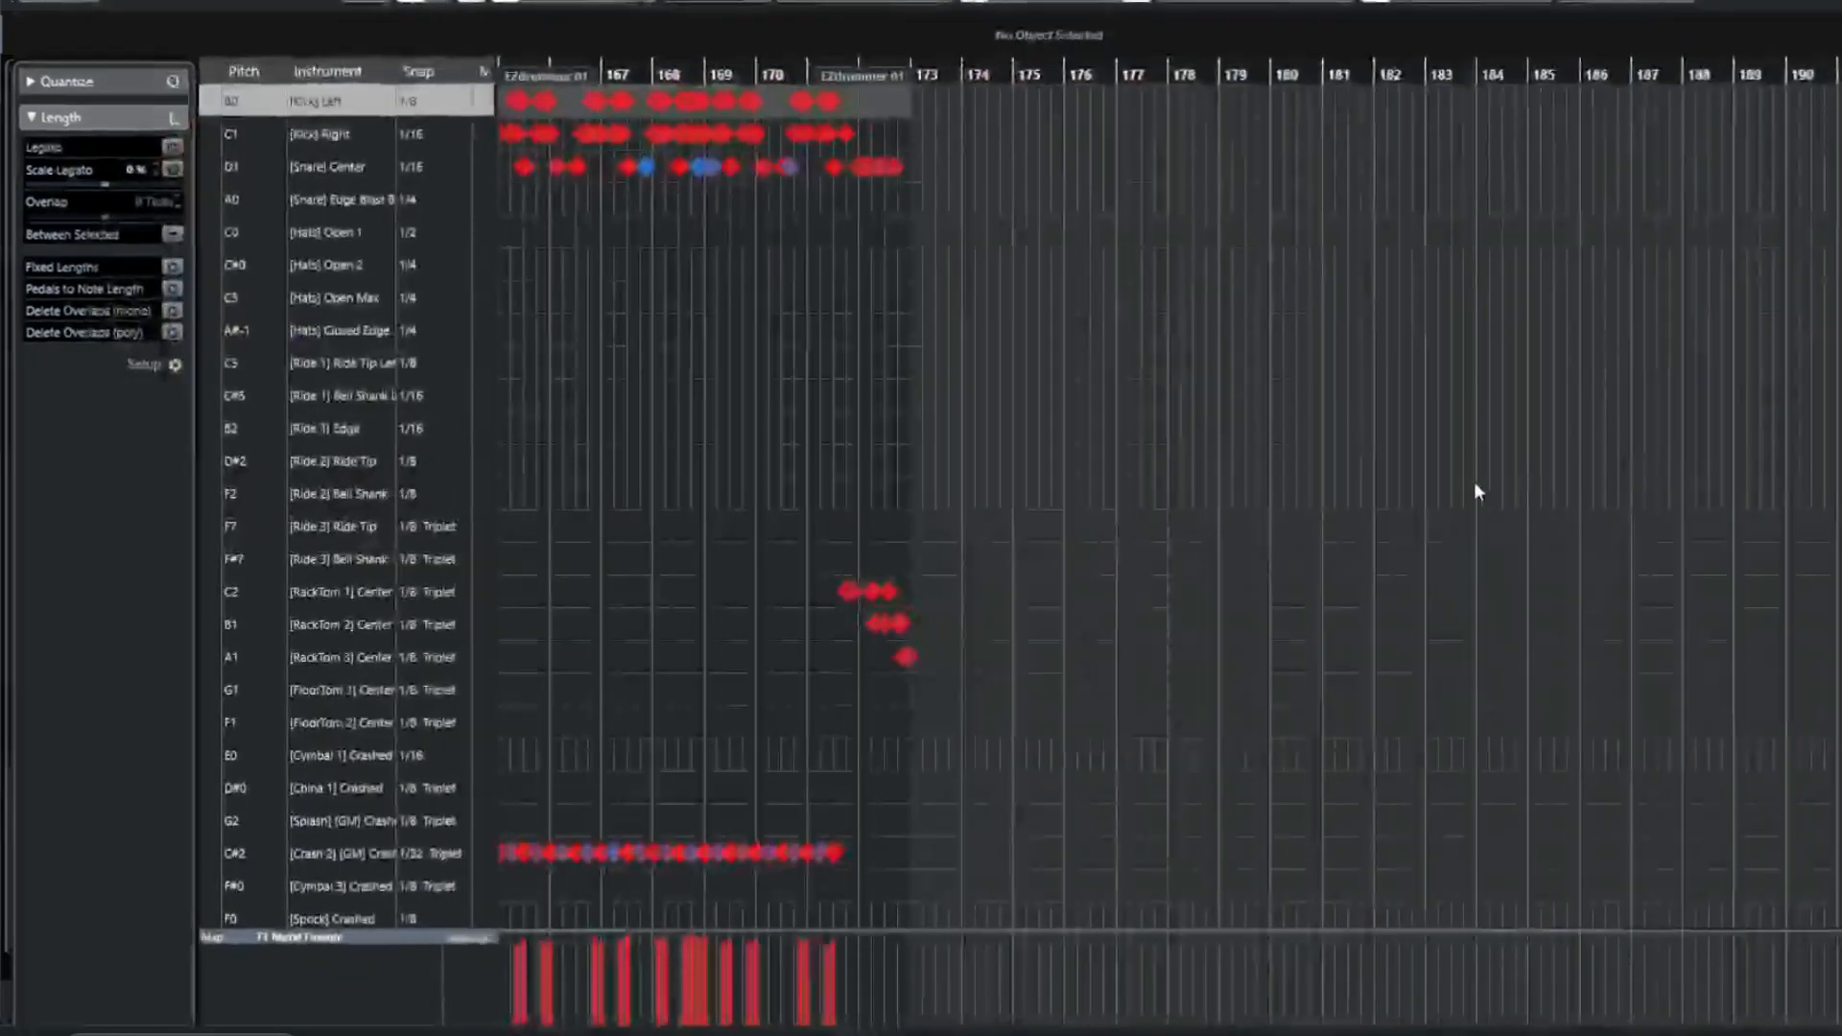
pyautogui.press('space')
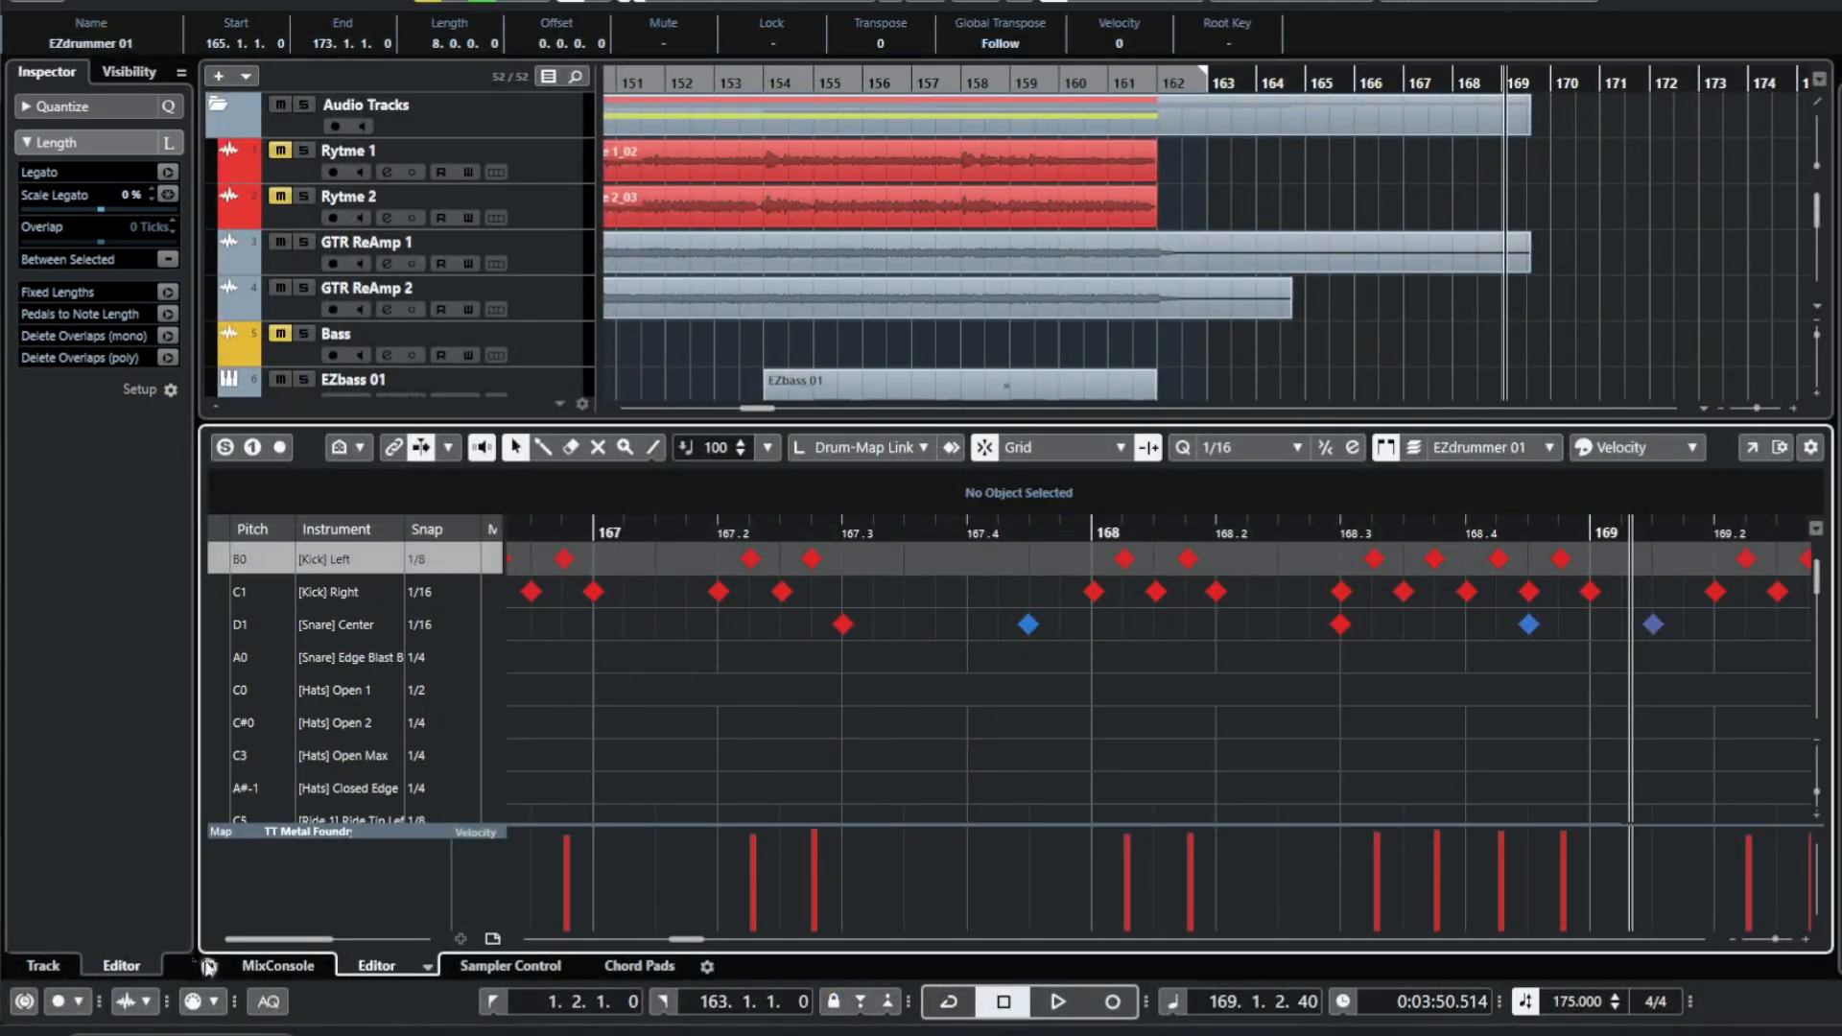
pyautogui.click(208, 966)
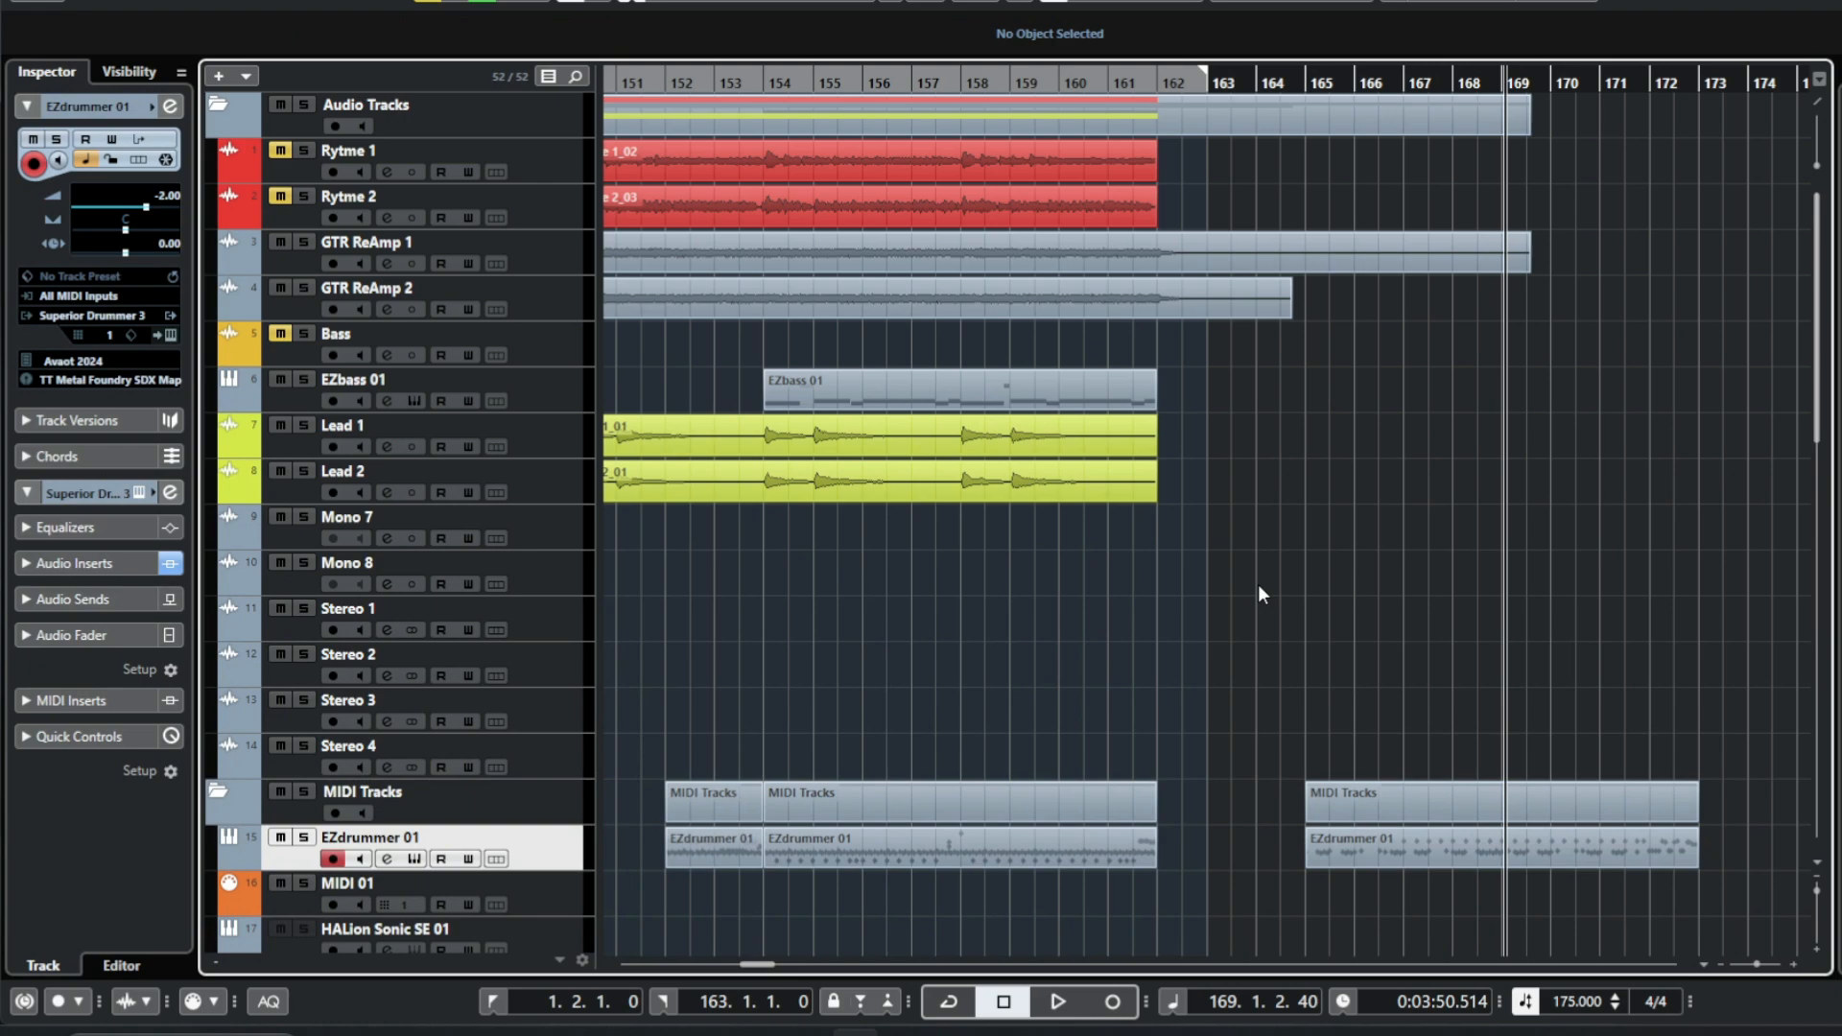
pyautogui.press('KP_1')
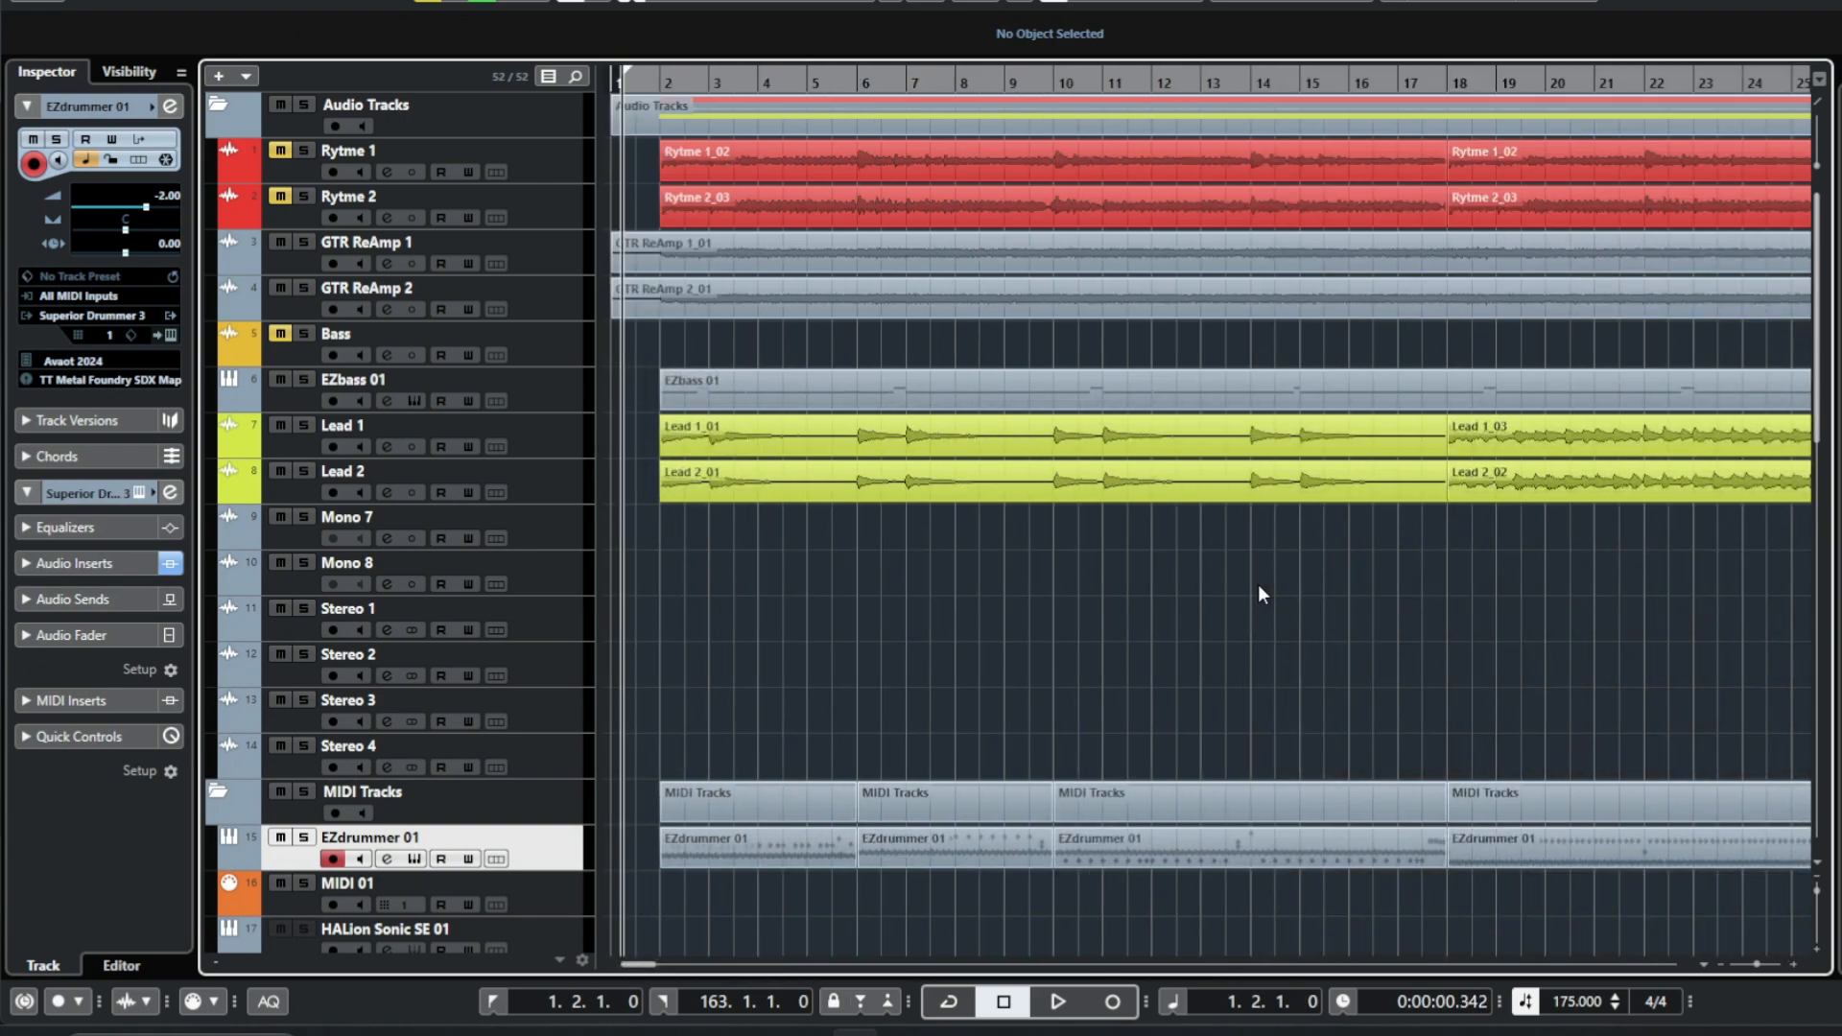
pyautogui.press('g')
pyautogui.press('g')
pyautogui.press('g')
pyautogui.press('g')
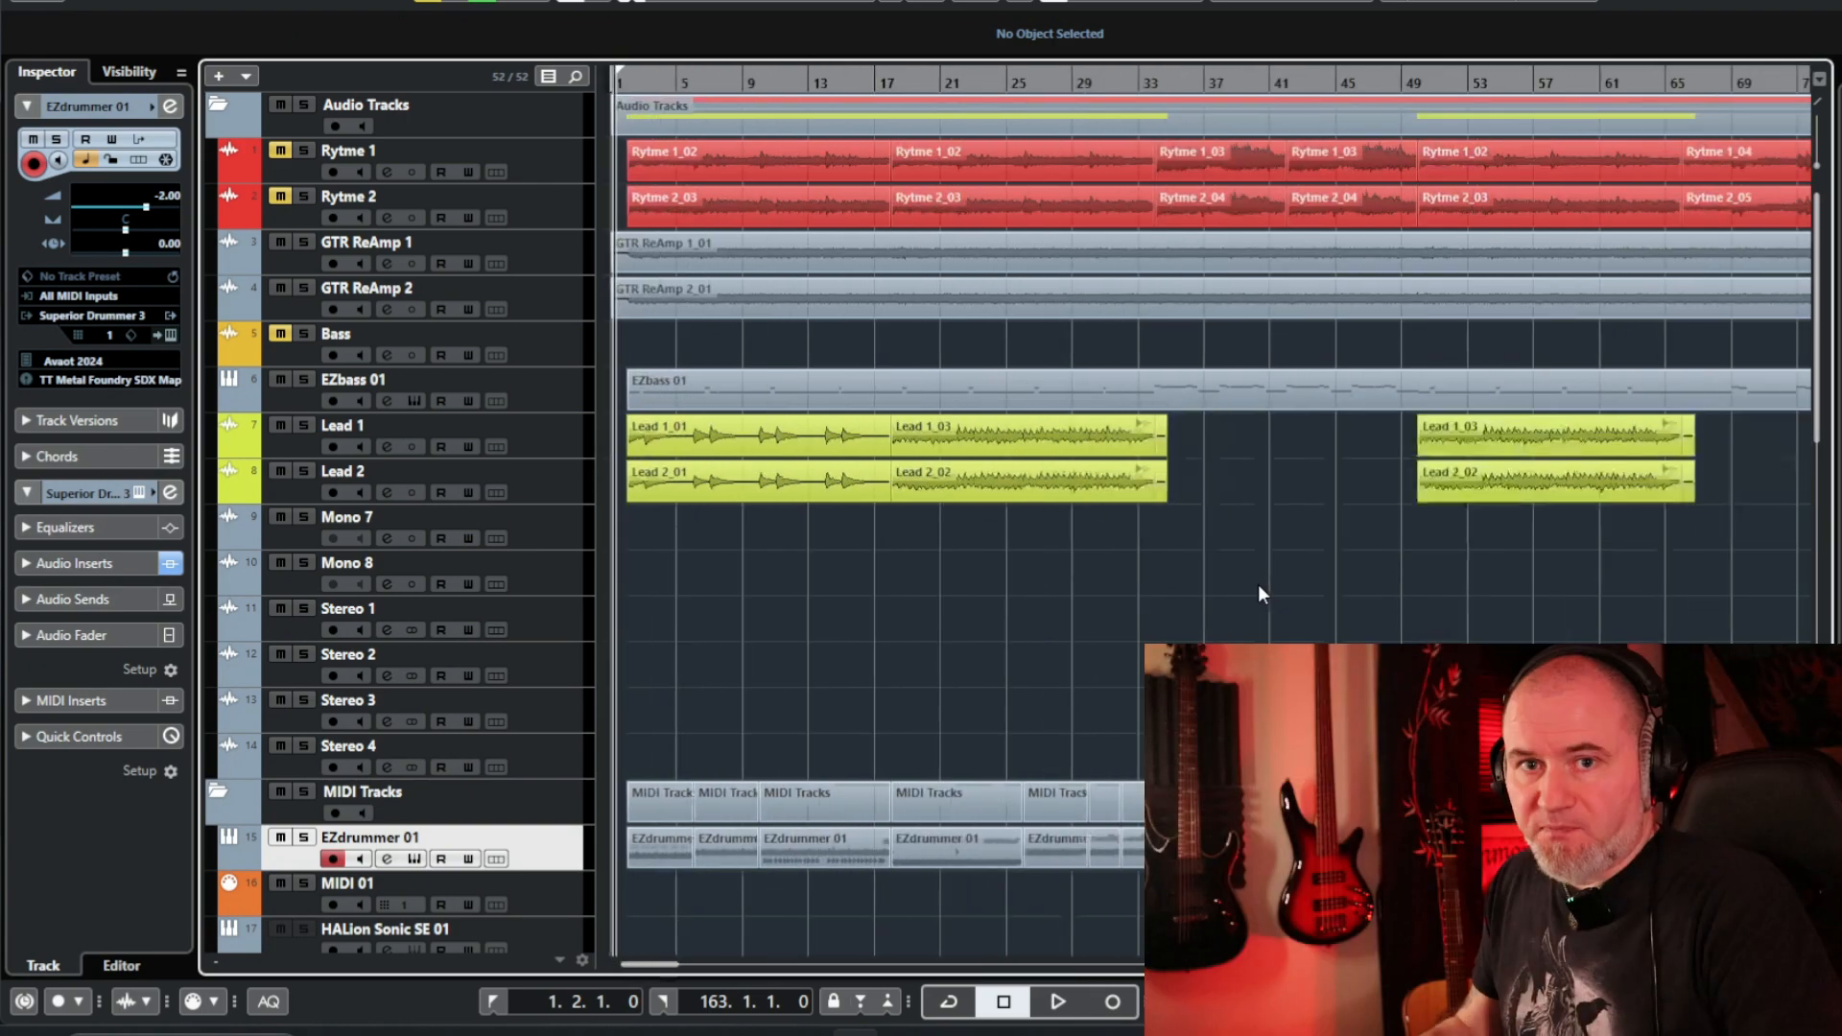
pyautogui.press('g')
pyautogui.press('g')
pyautogui.press('g')
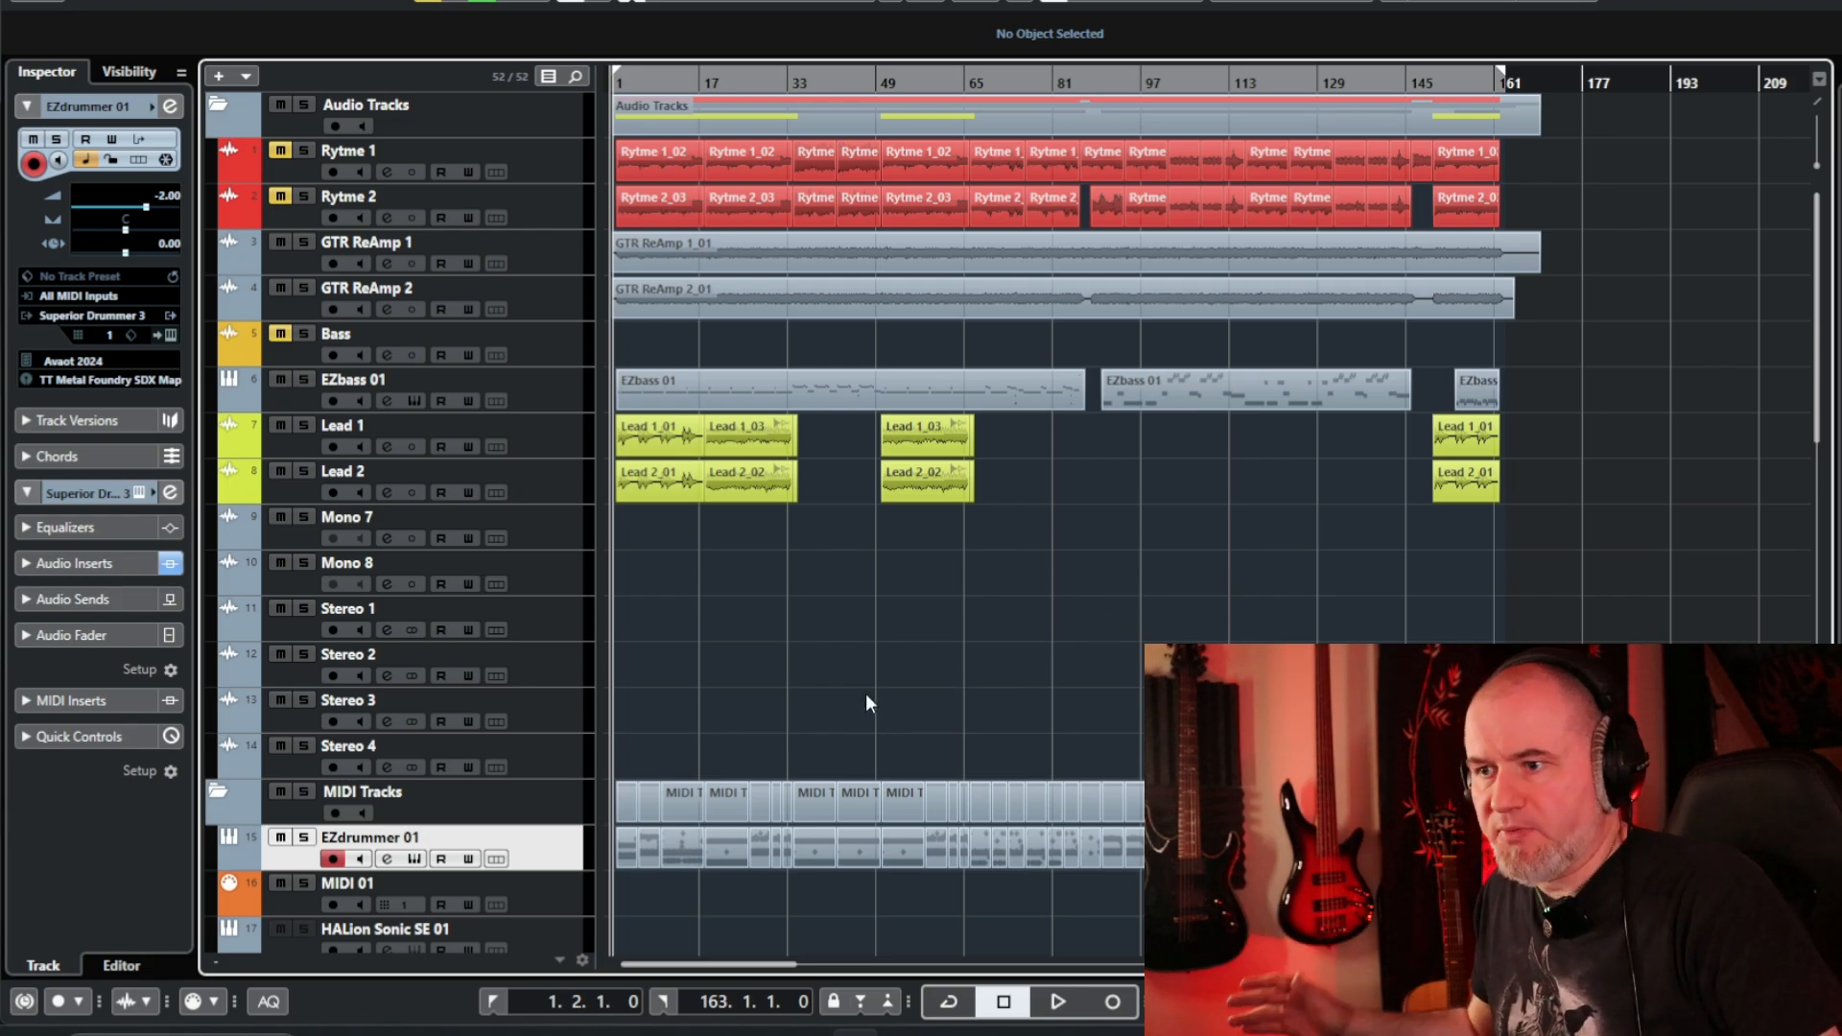
# Open the Superior Drummer 3 instrument and look over its Mixer page before returning to the kit.
pyautogui.click(170, 336)
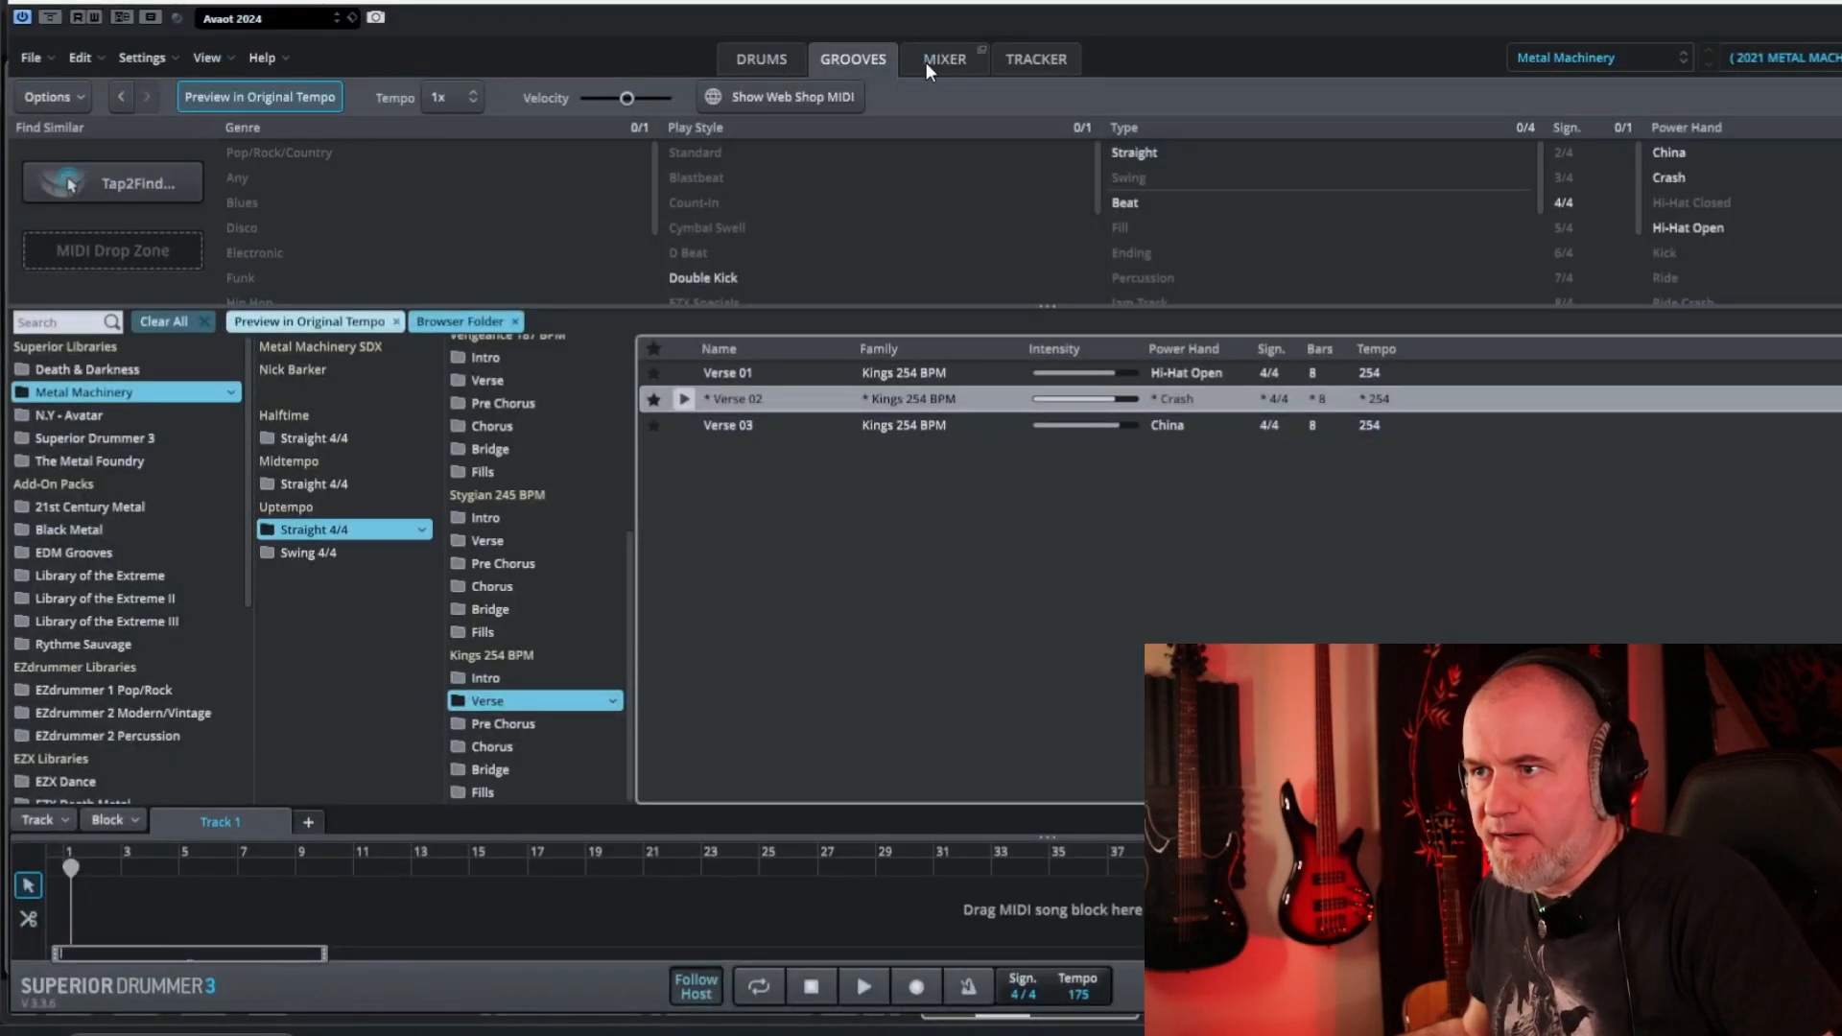
pyautogui.click(936, 60)
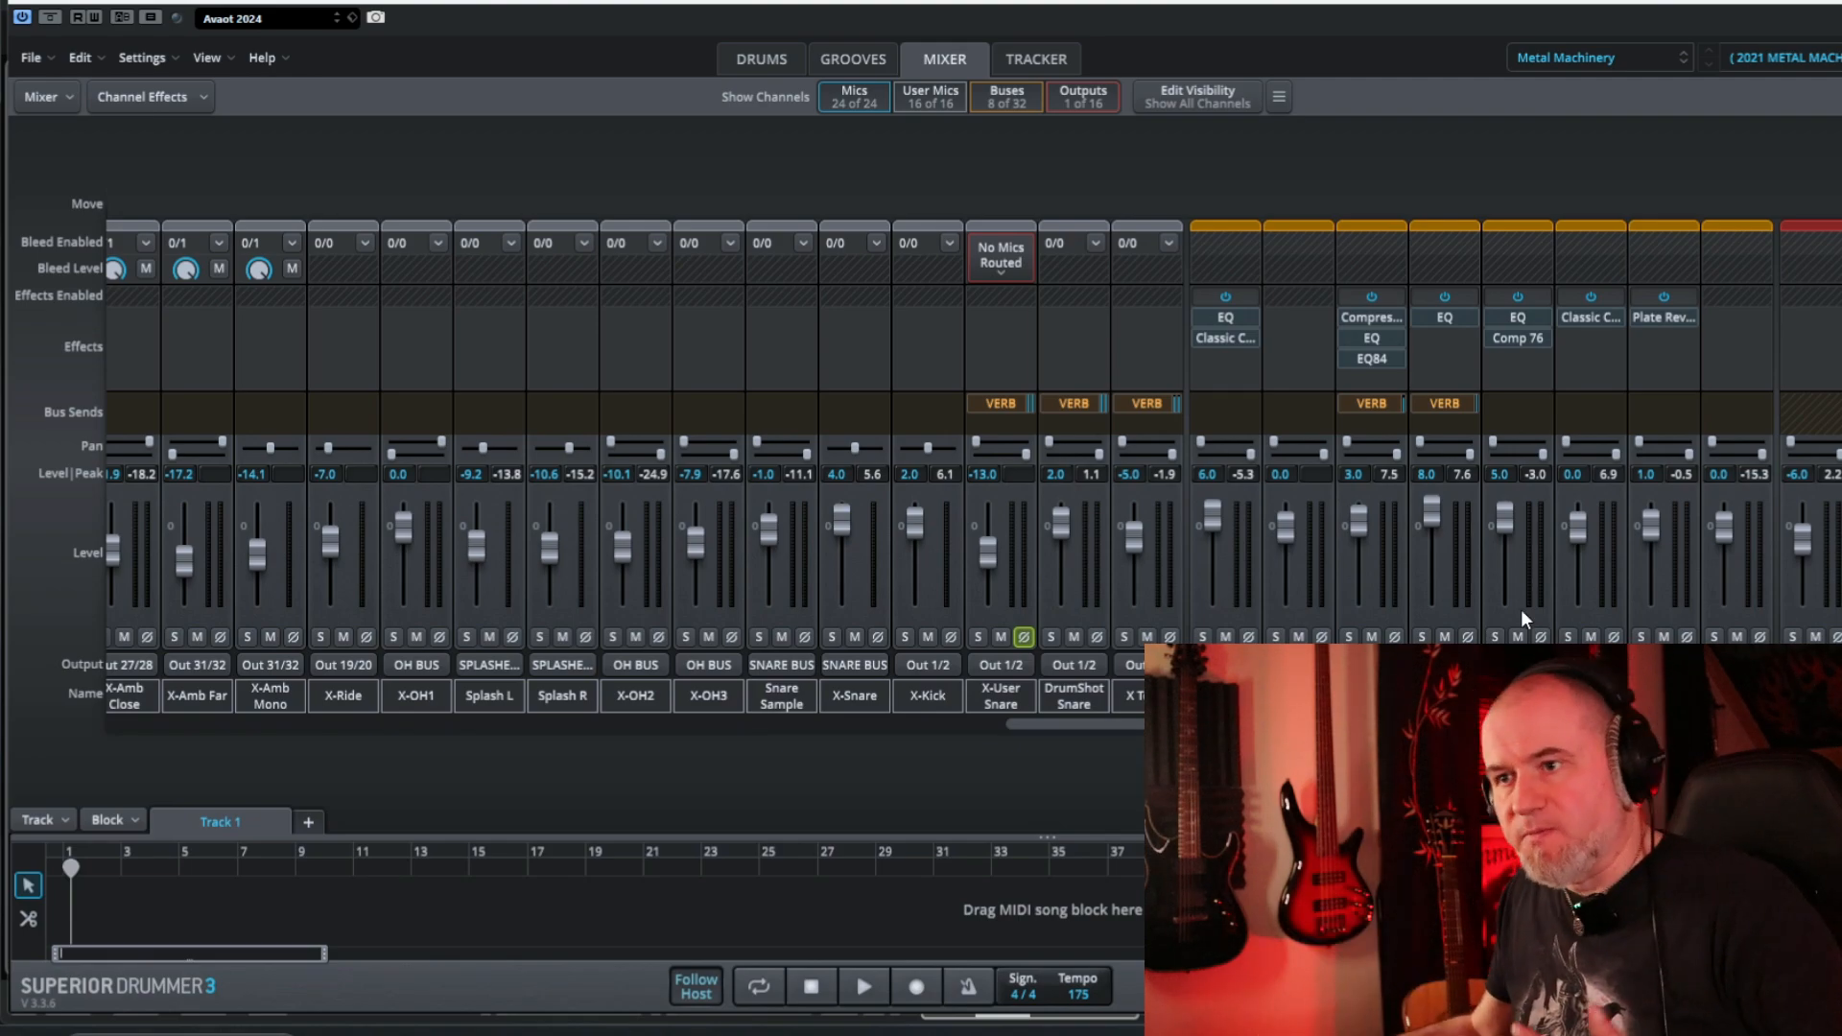
pyautogui.click(767, 63)
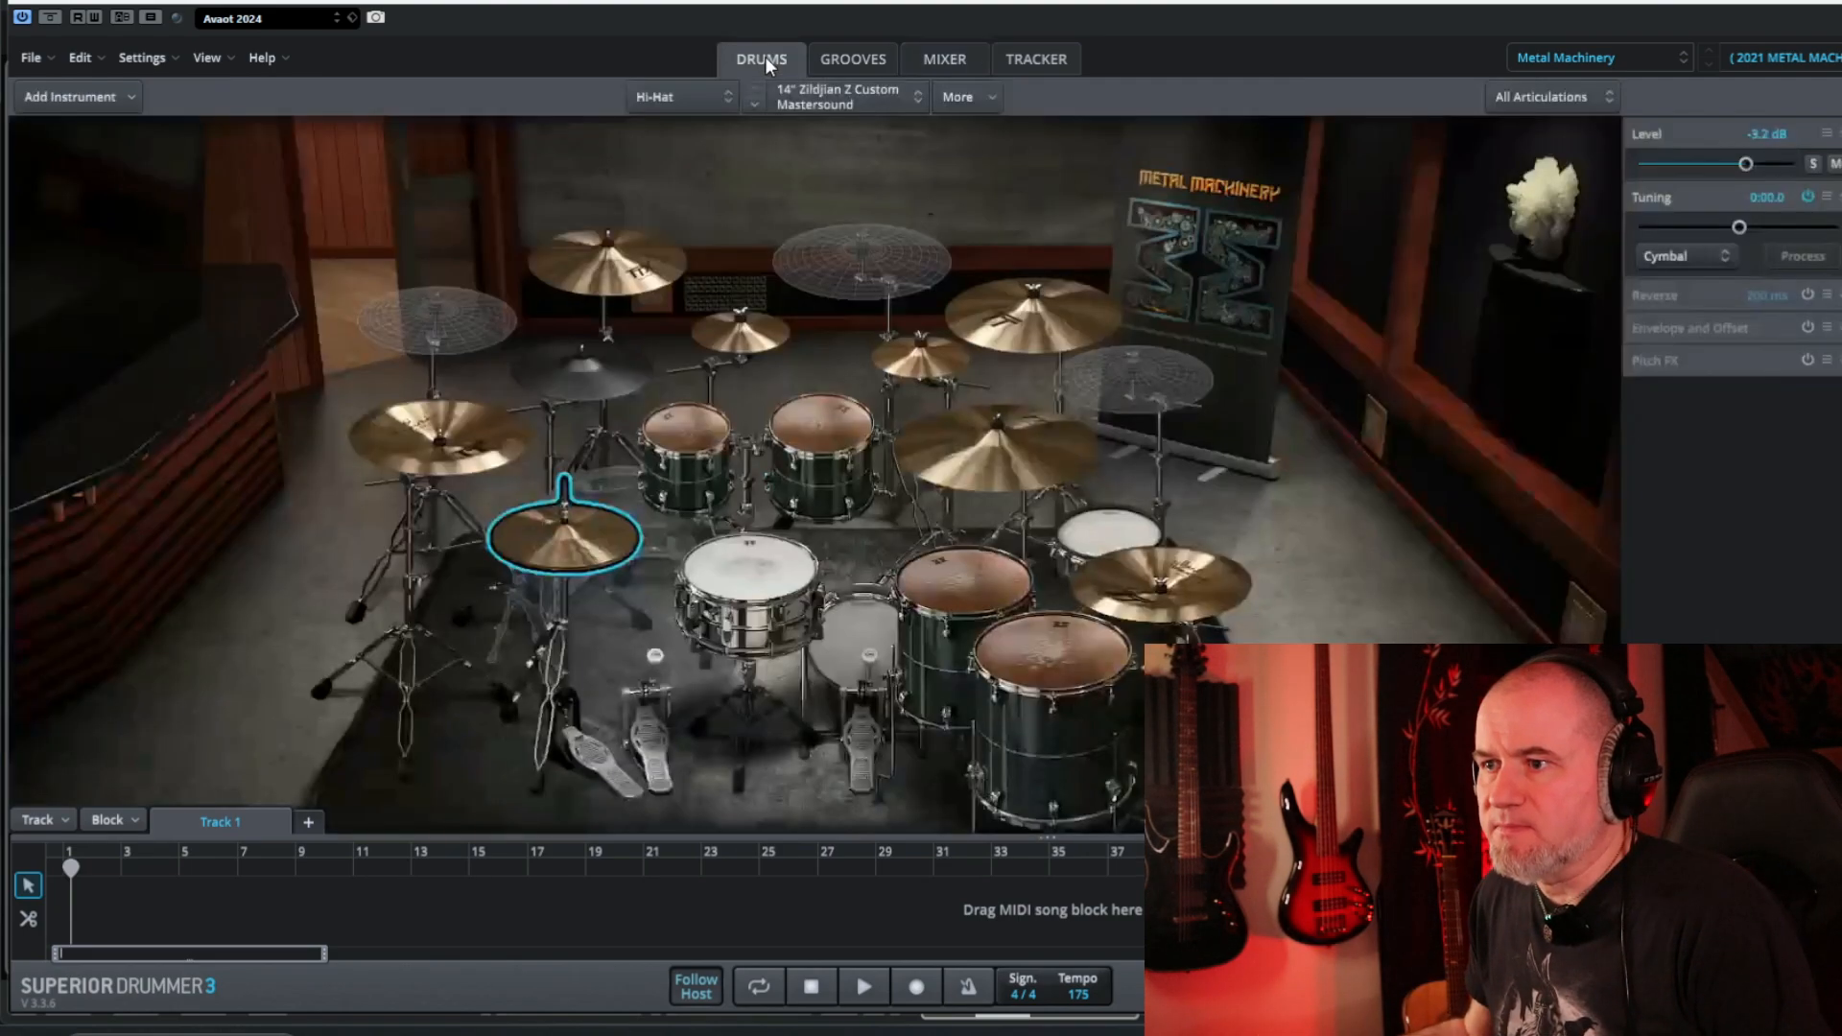
# Audition the hi-hat, snare, toms, crashes, china and other cymbals of the kit, then close the instrument.
pyautogui.click(861, 671)
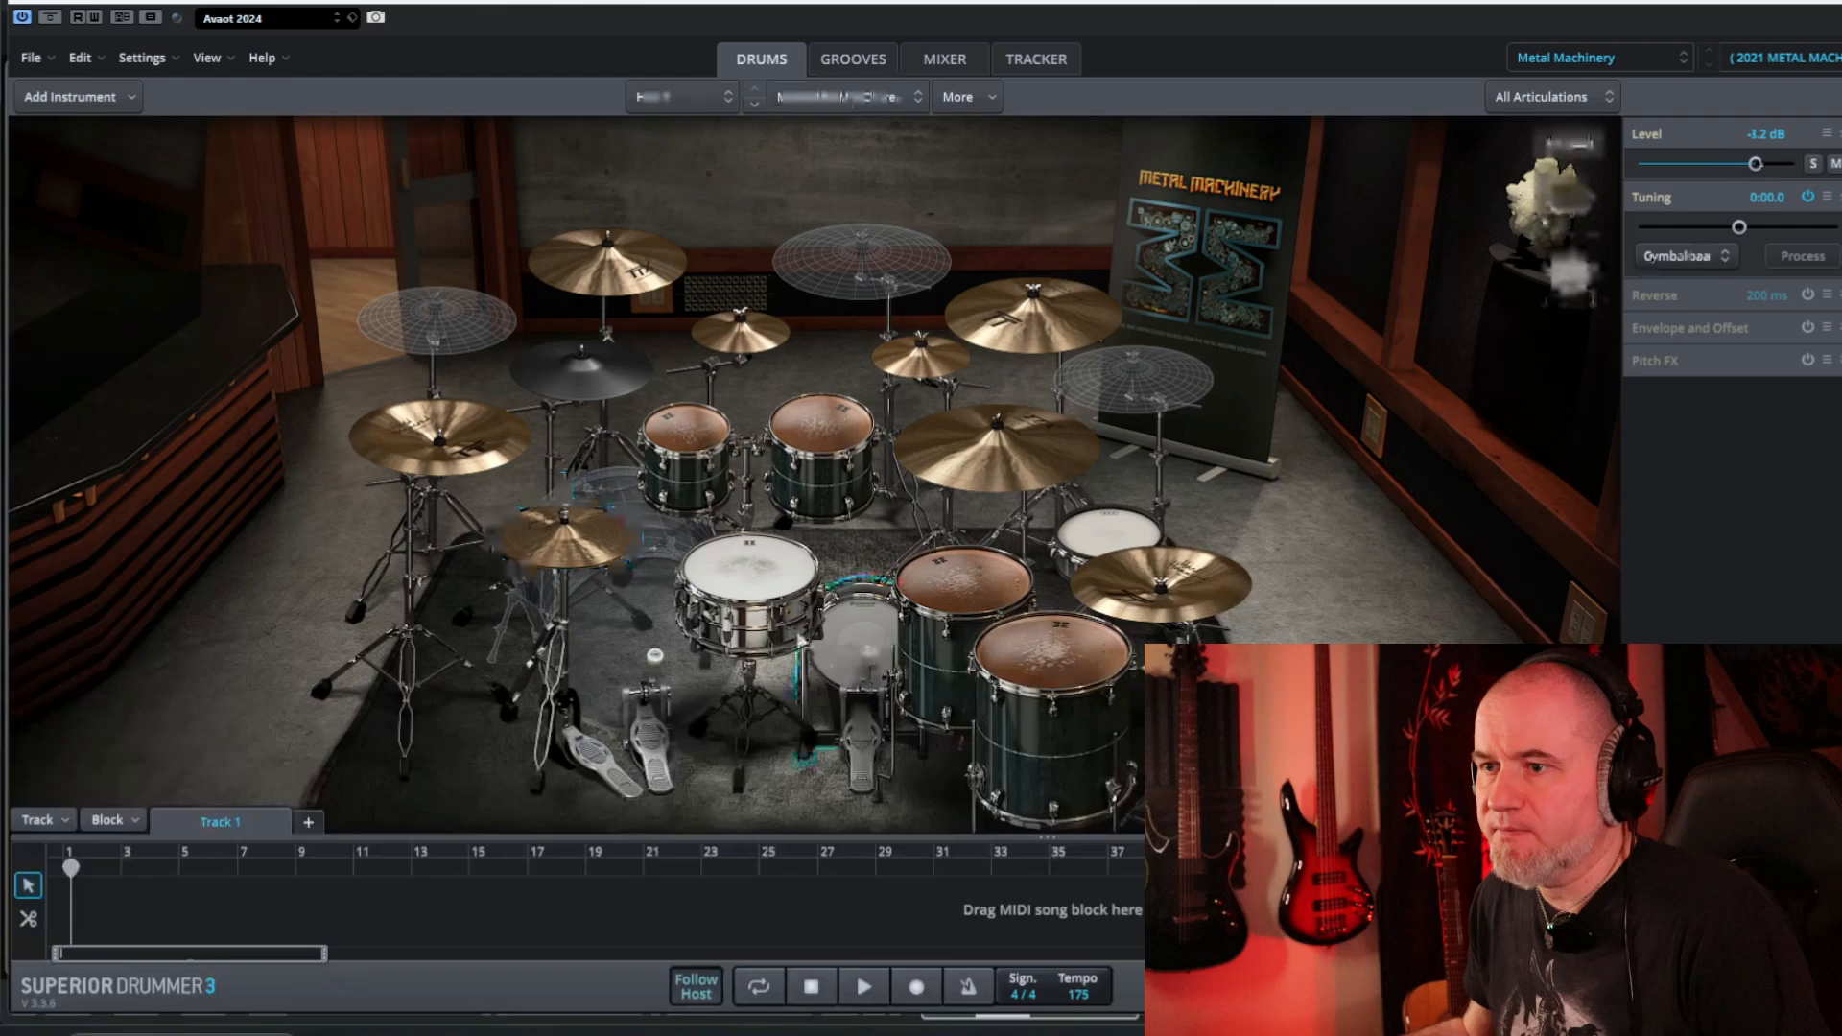
pyautogui.click(729, 567)
pyautogui.click(833, 433)
pyautogui.click(992, 586)
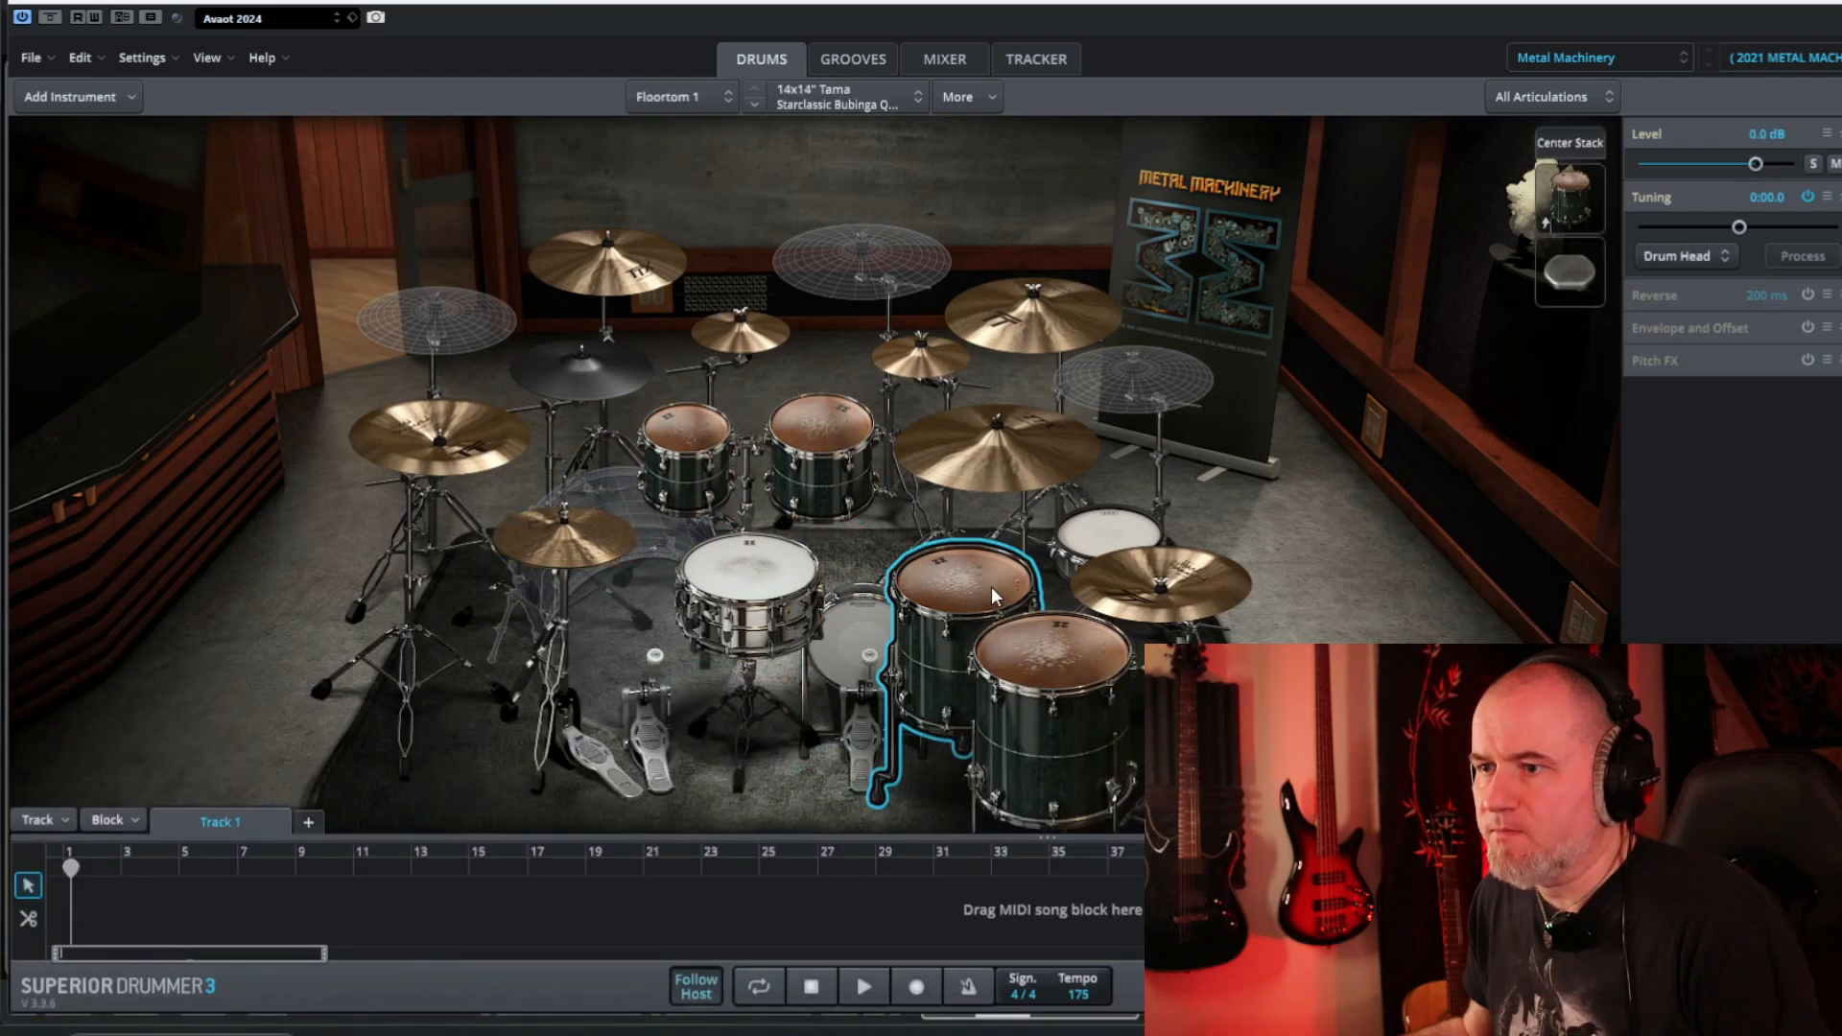
pyautogui.click(1081, 641)
pyautogui.click(1021, 322)
pyautogui.click(939, 357)
pyautogui.click(740, 331)
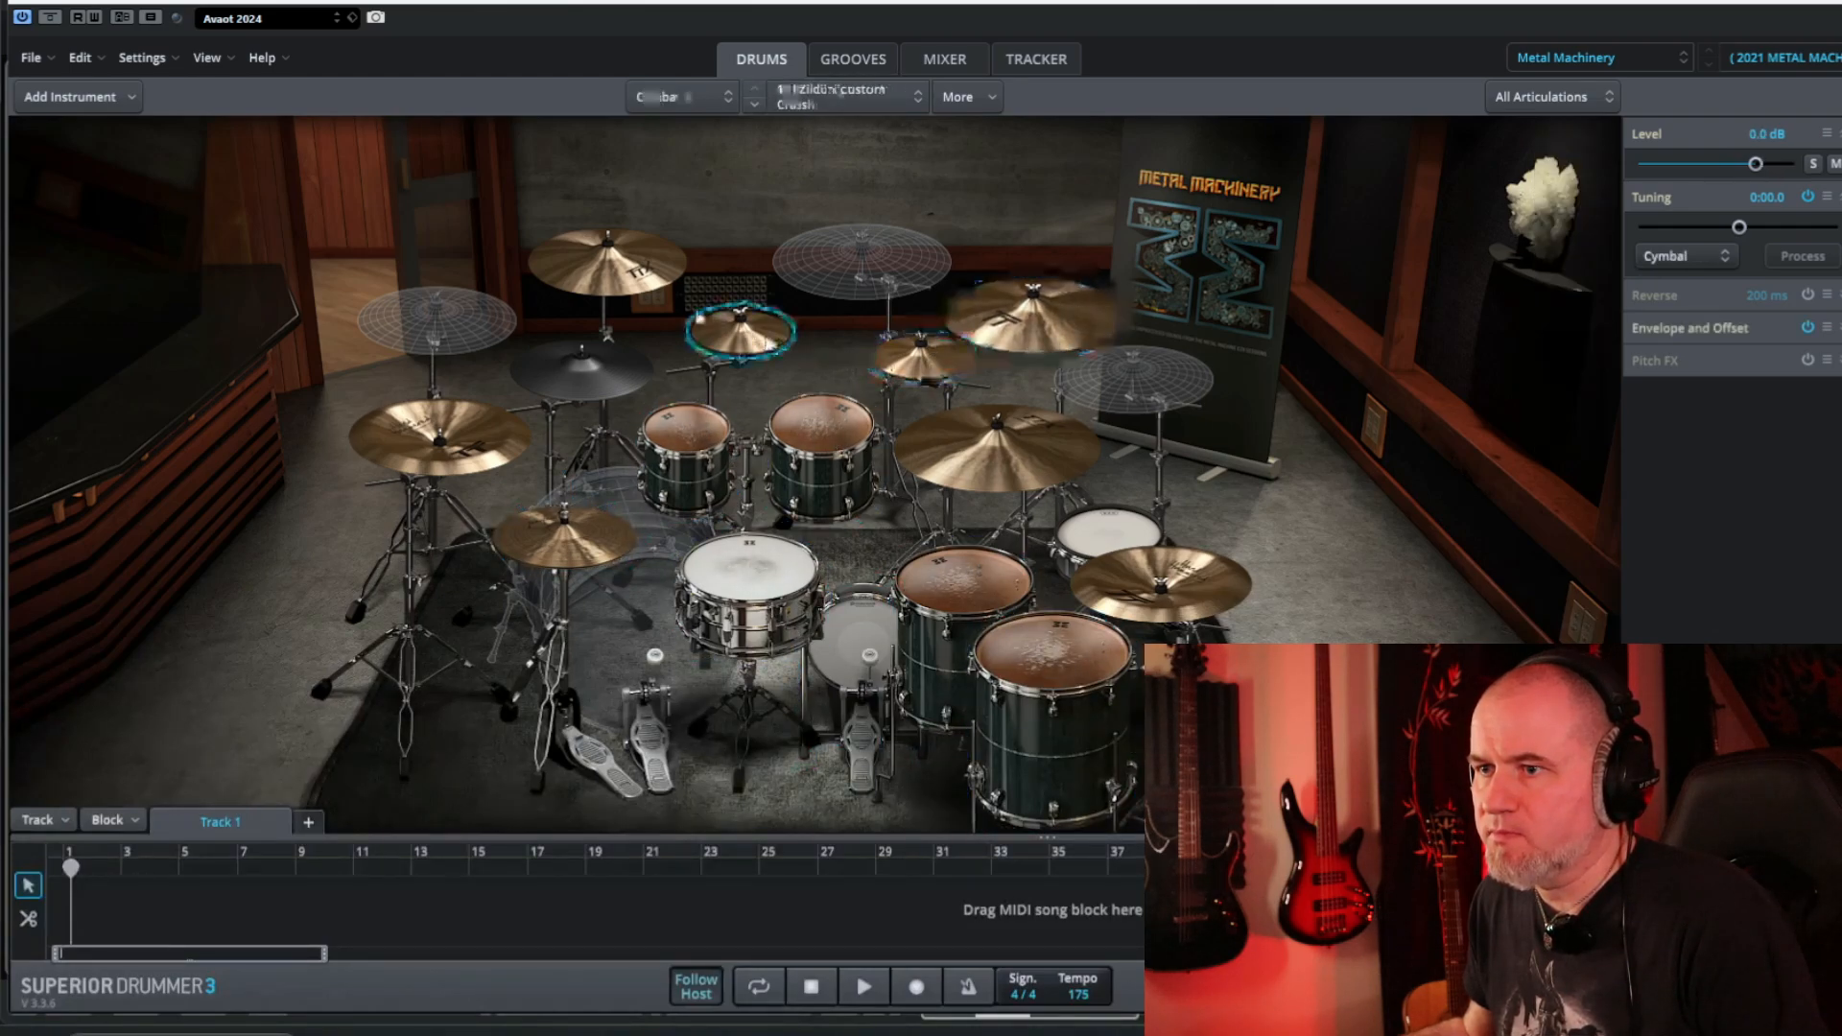
pyautogui.click(608, 261)
pyautogui.click(439, 436)
pyautogui.click(1192, 603)
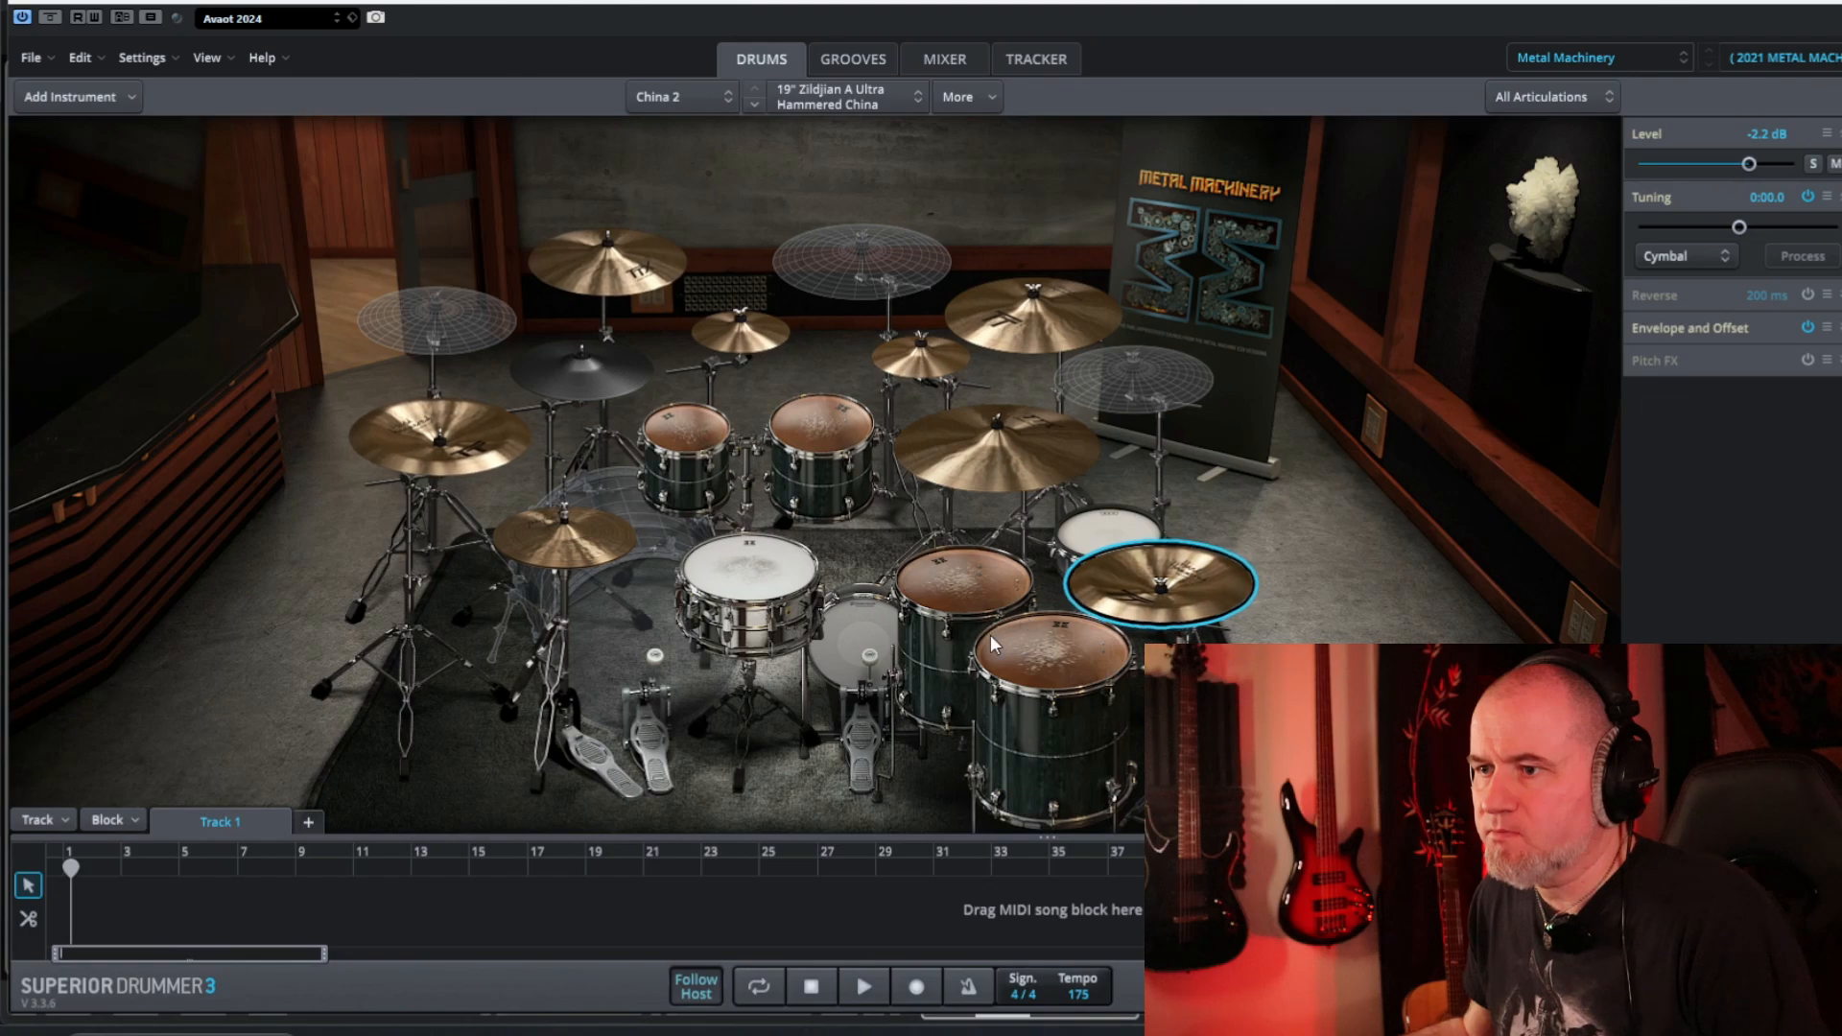
pyautogui.click(988, 603)
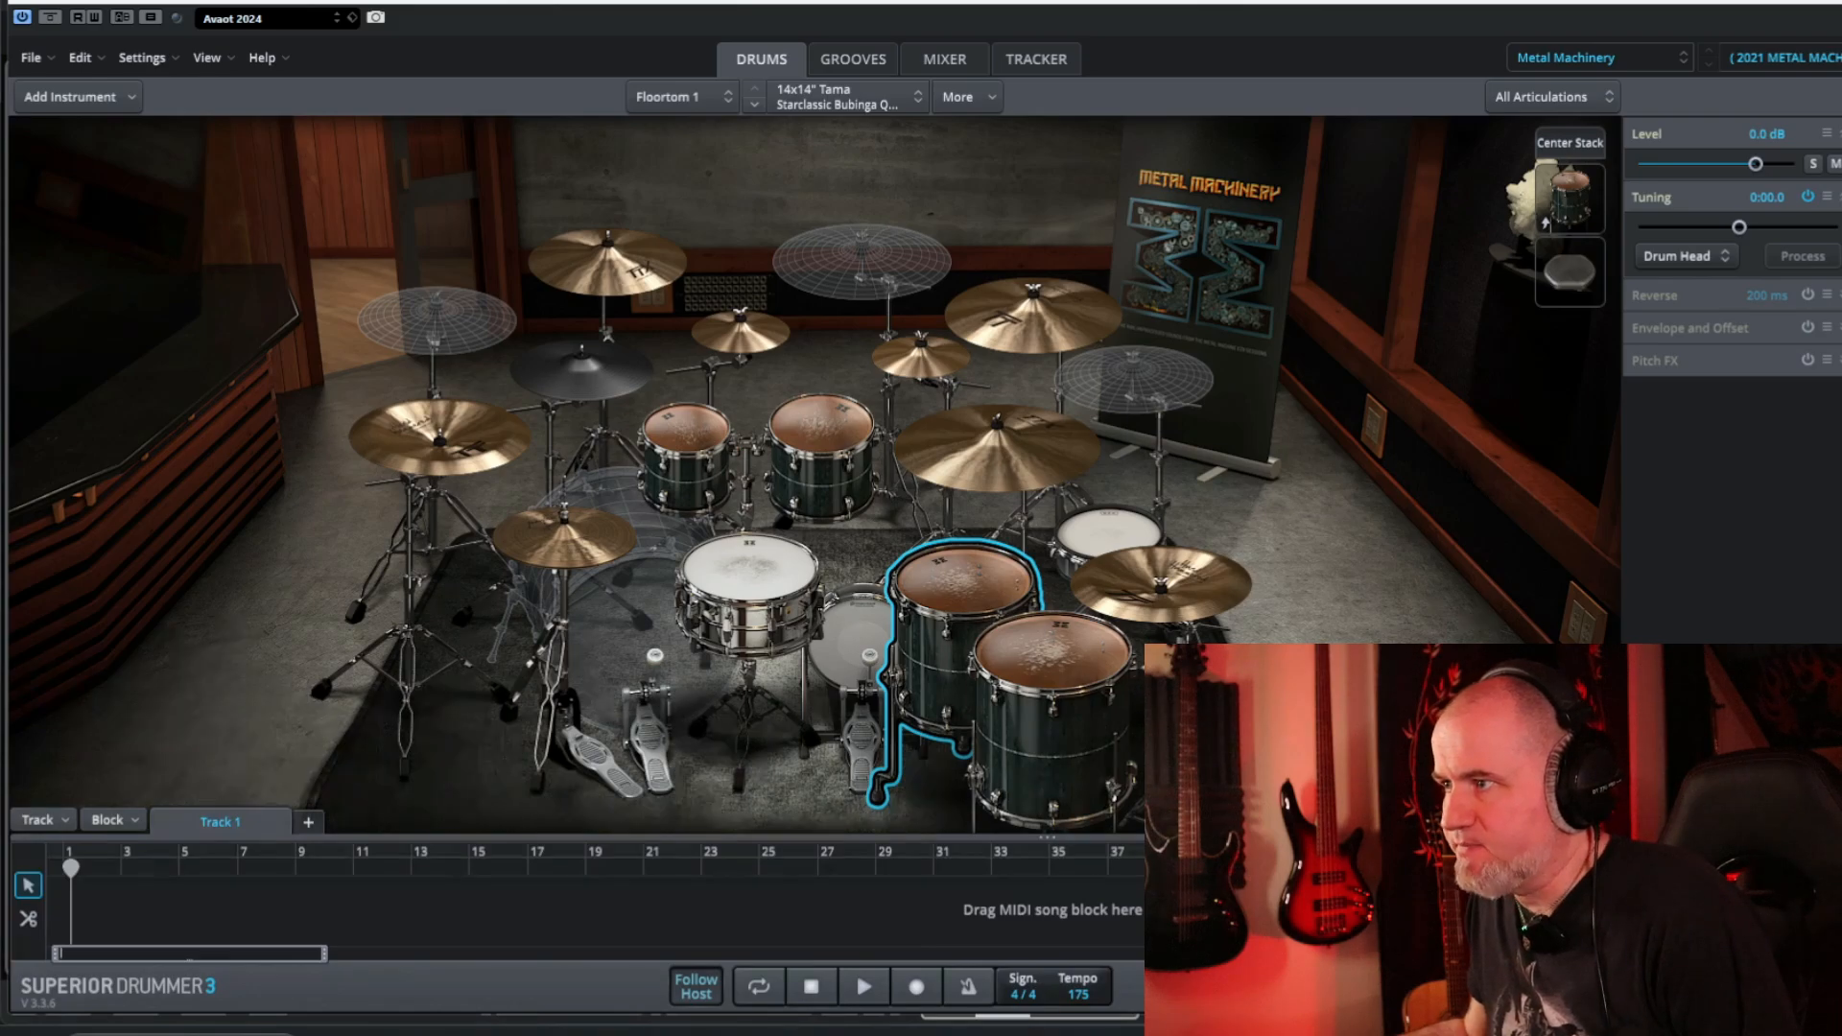
pyautogui.click(1838, 2)
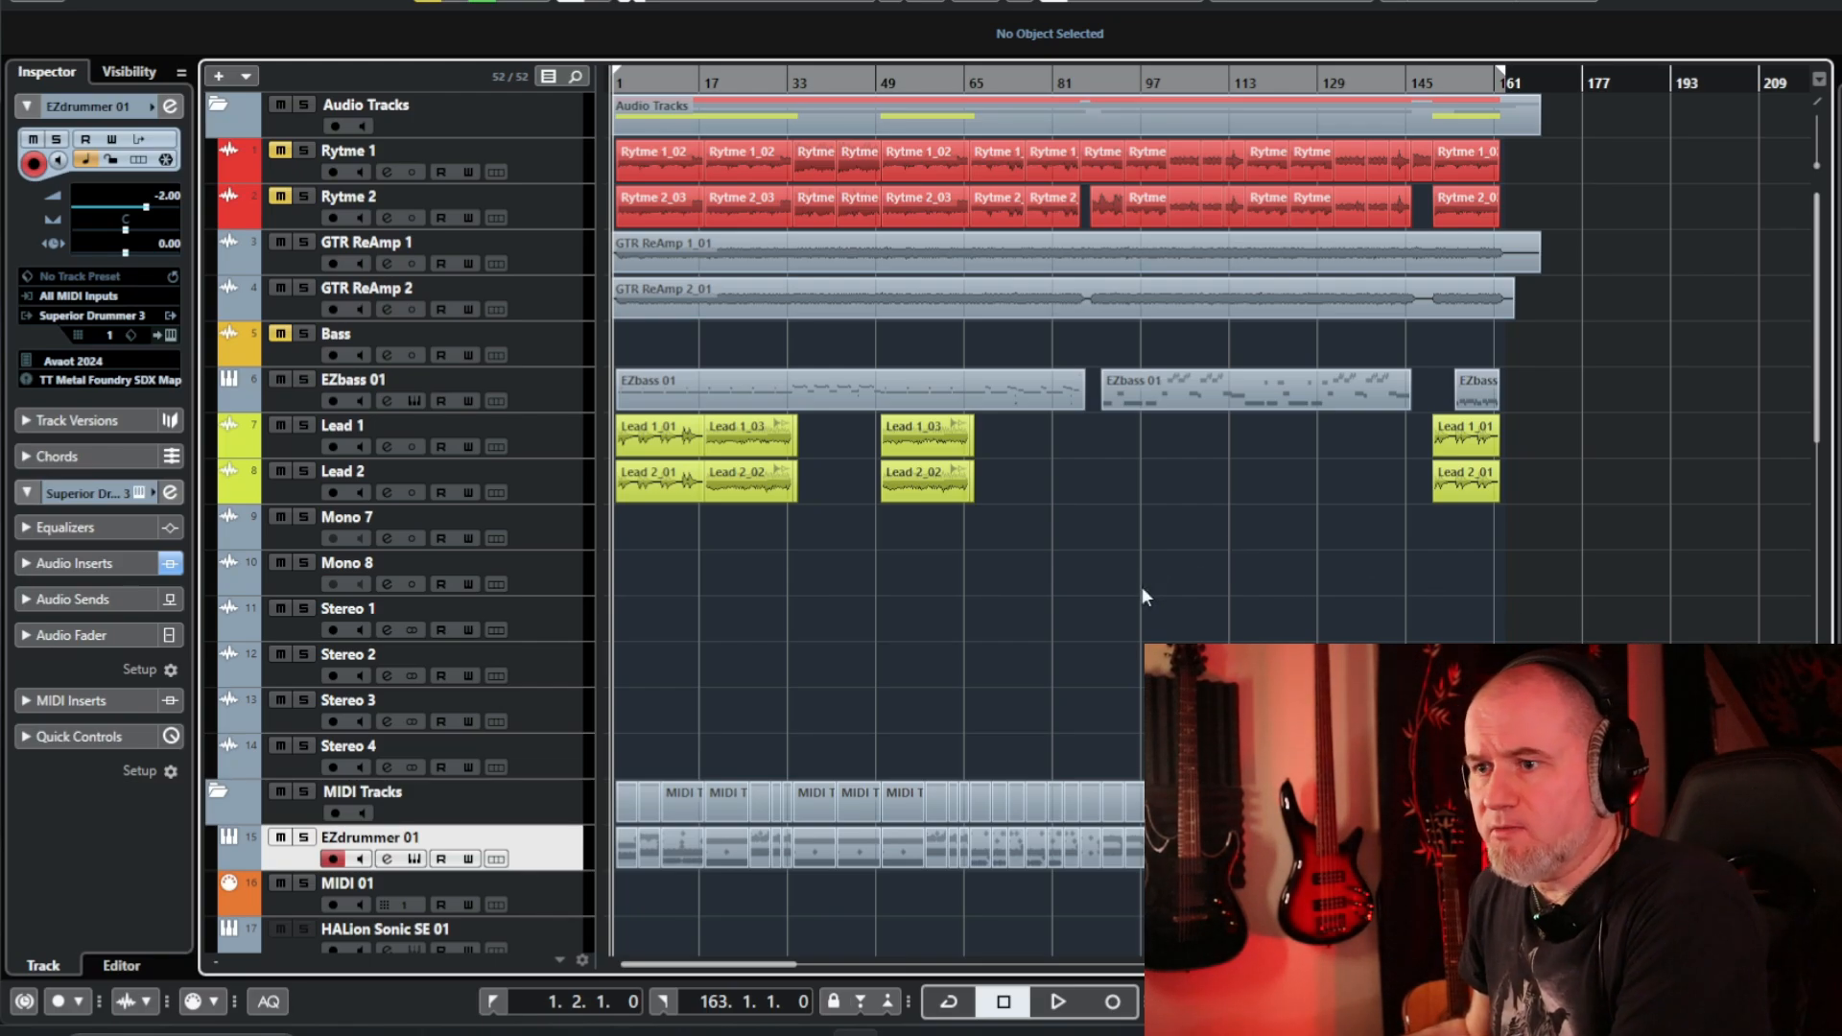
# Play the project from the start, skipping forward and back through the song, then stop playback.
pyautogui.press('space')
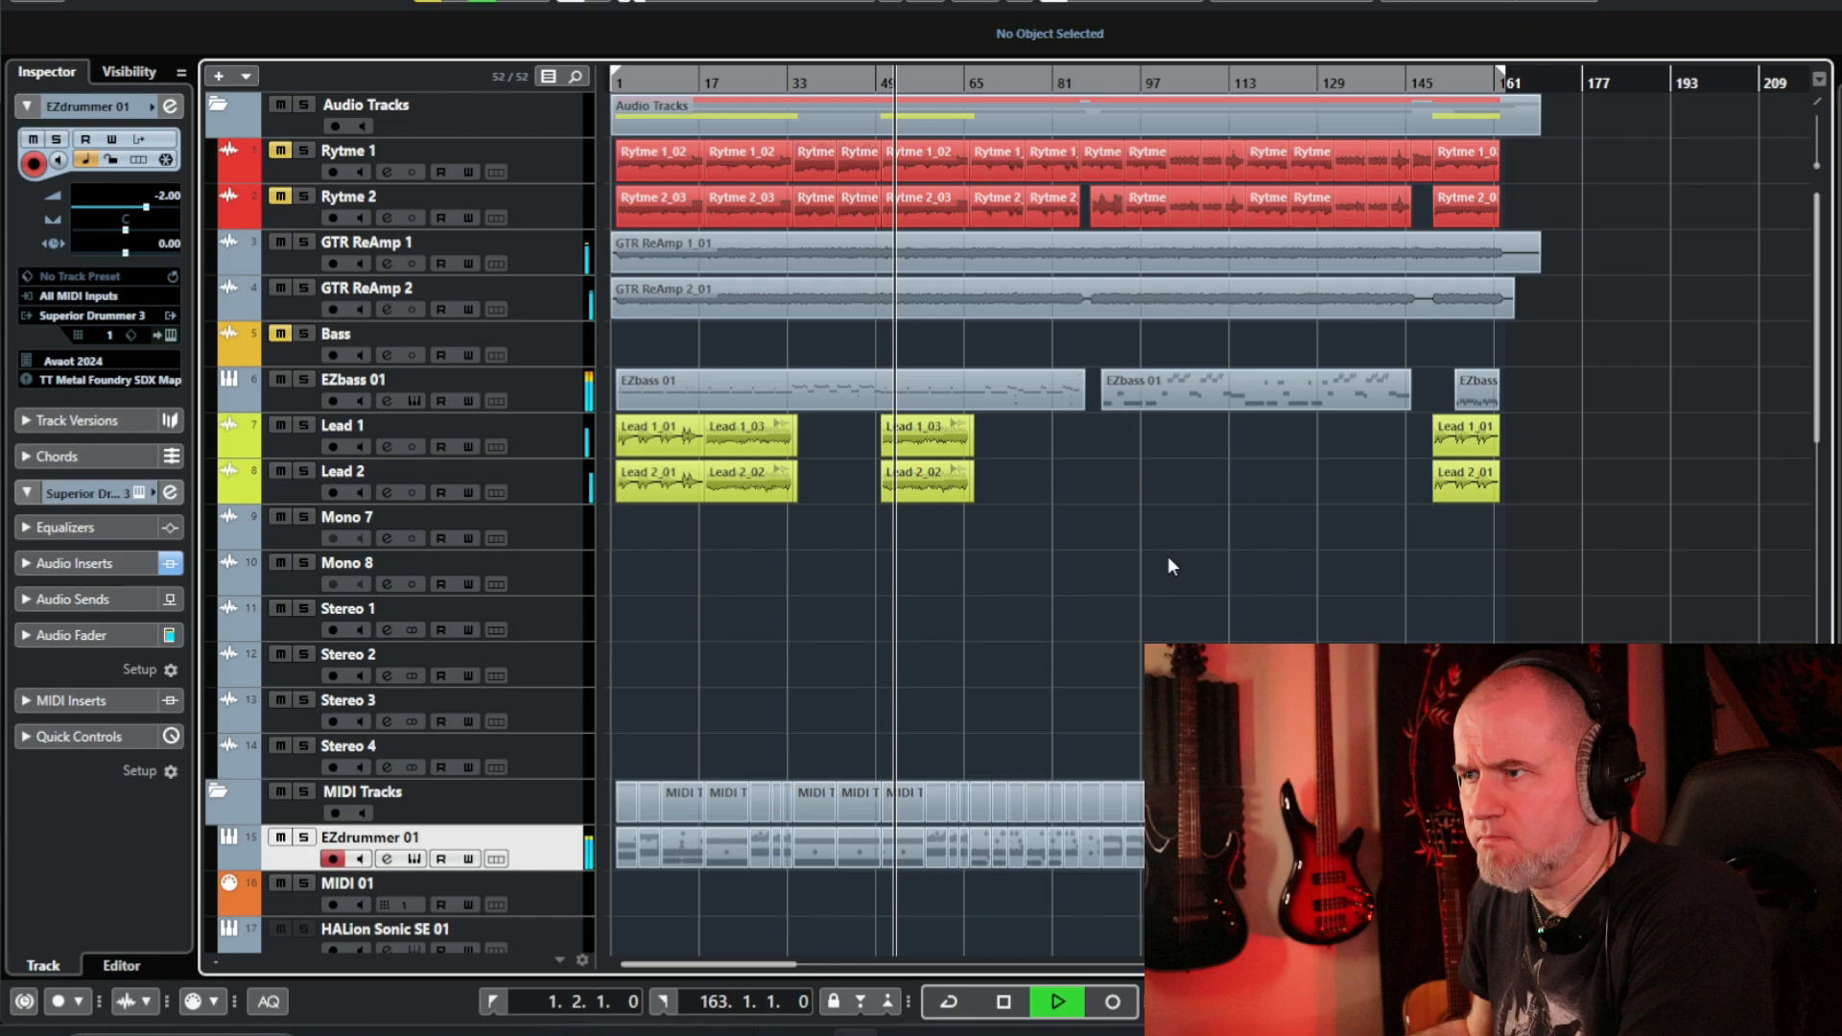
pyautogui.press('KP_Add')
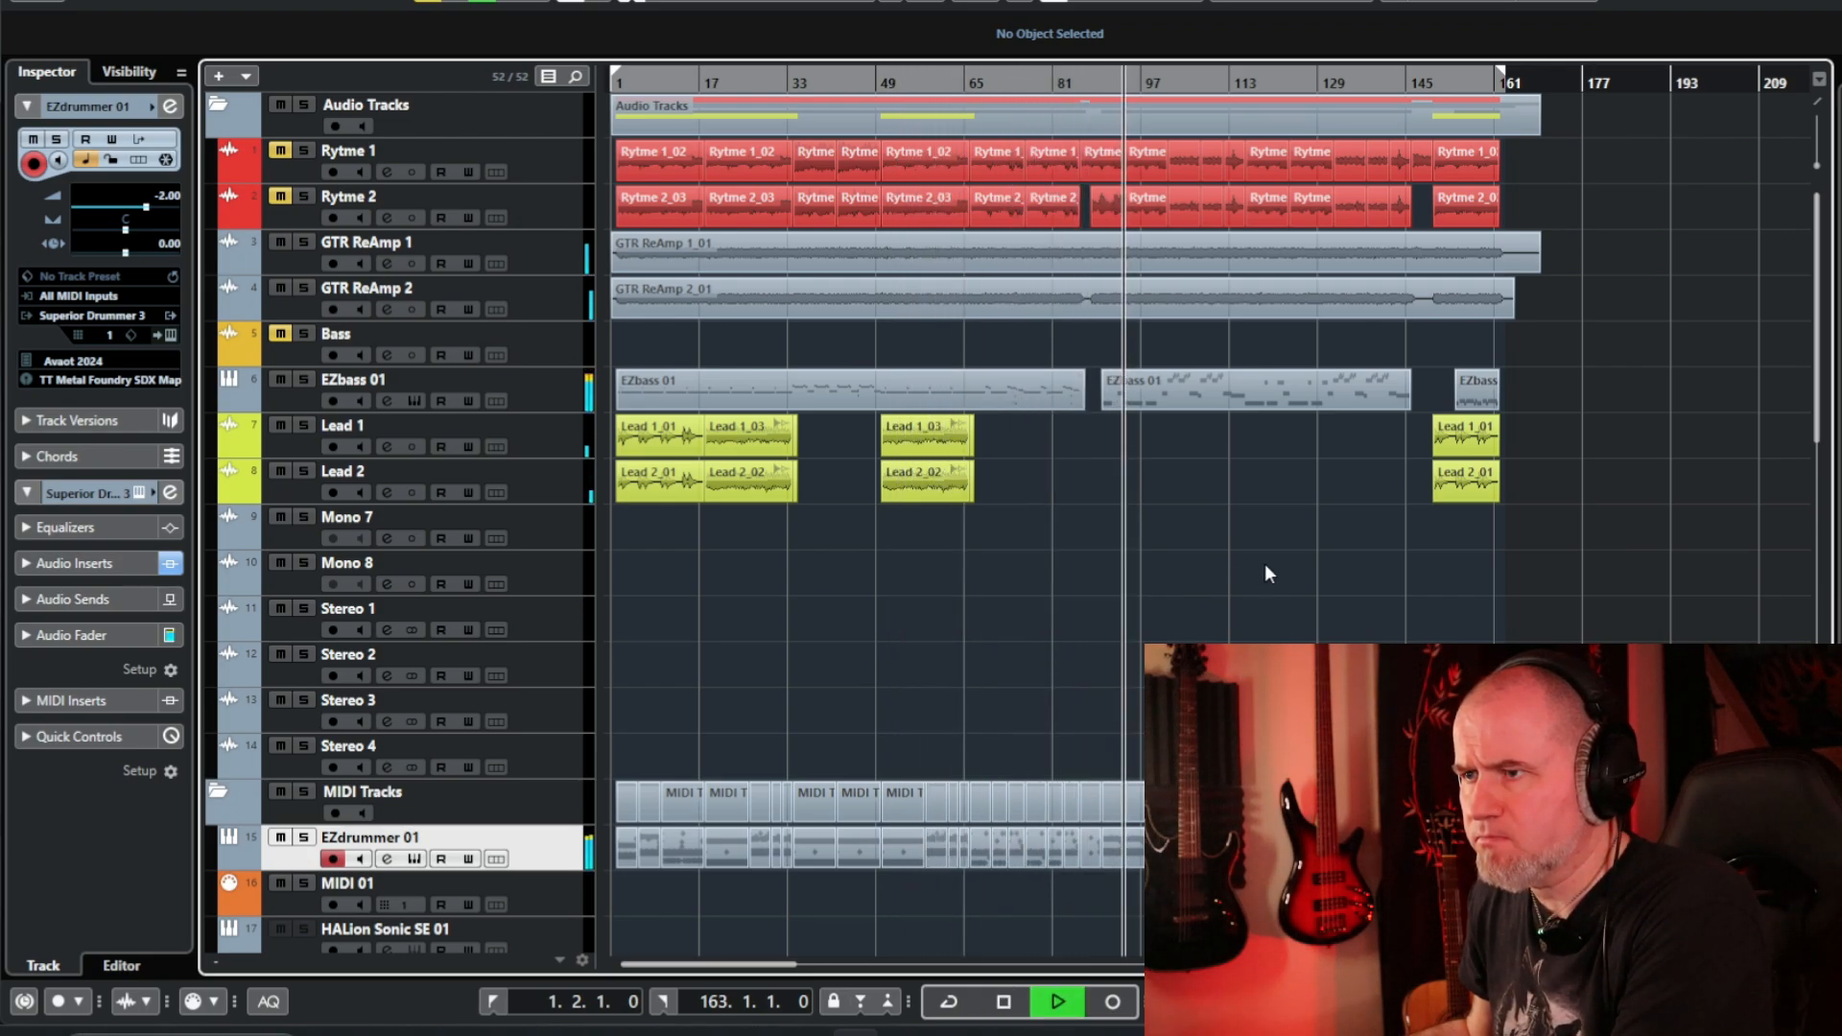
pyautogui.press('KP_Subtract')
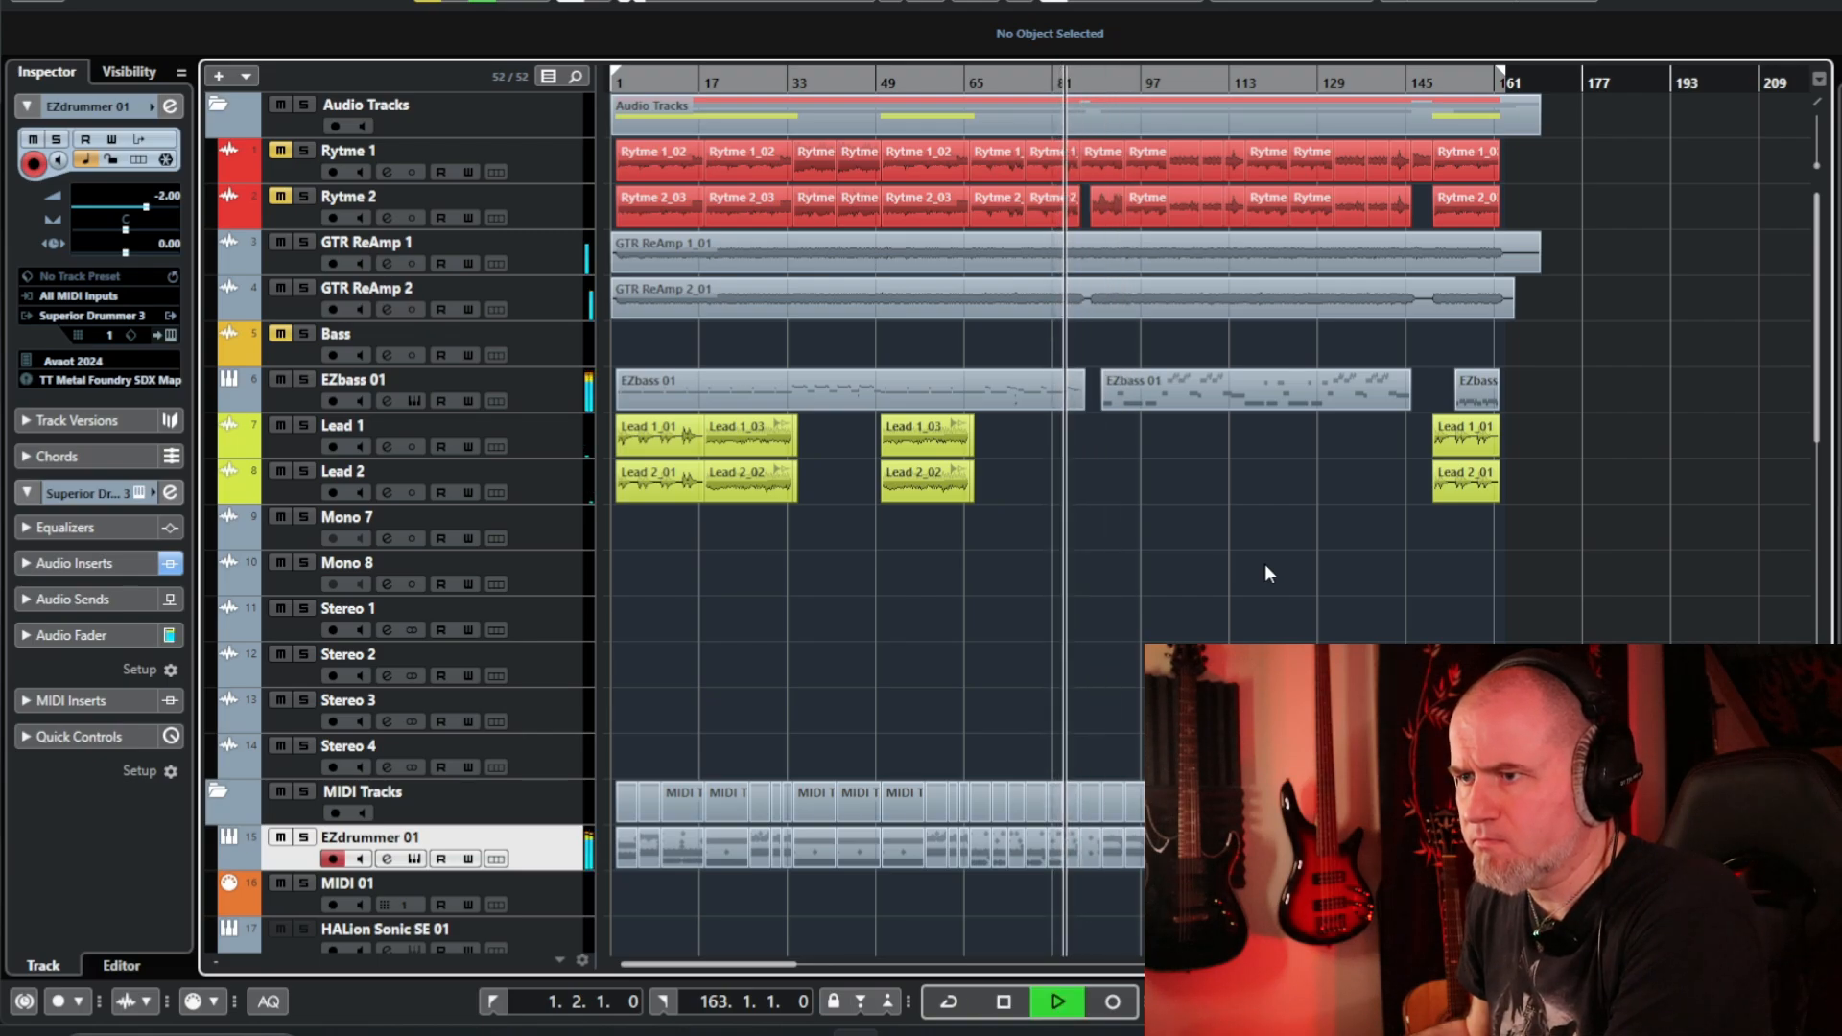
pyautogui.press('space')
pyautogui.press('KP_Subtract')
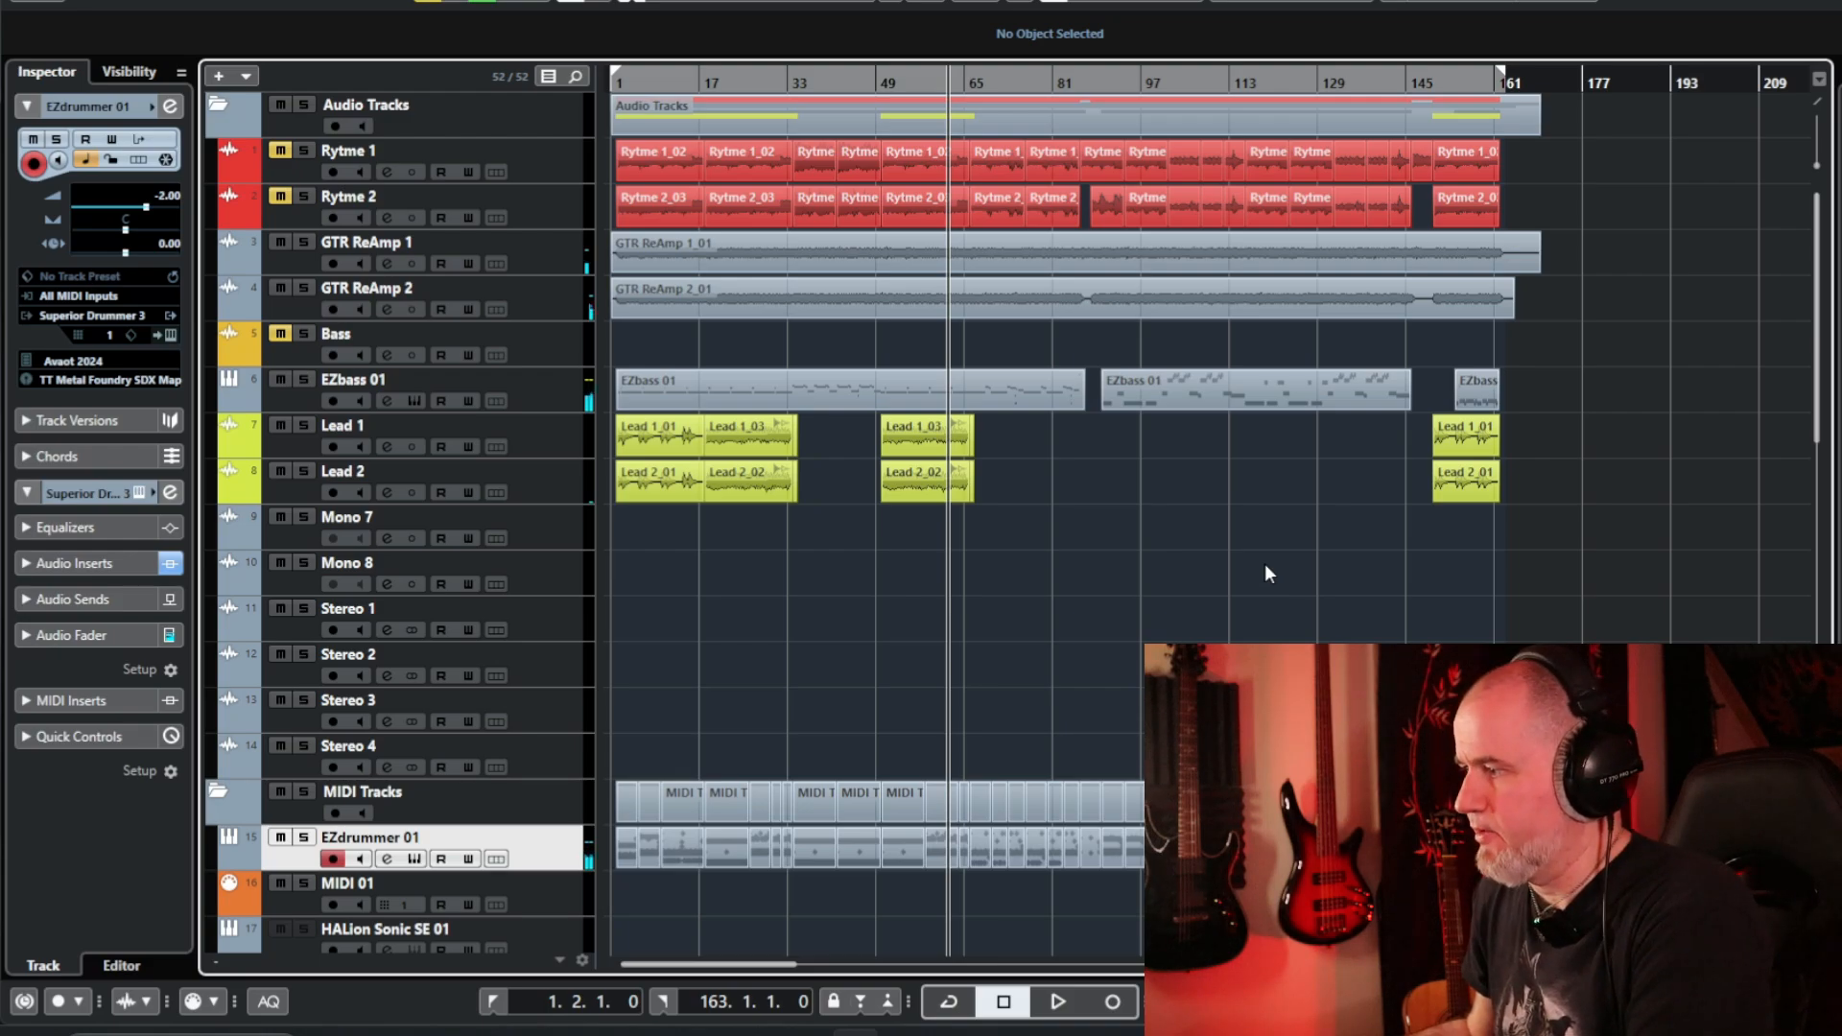
pyautogui.press('KP_Decimal')
pyautogui.press('space')
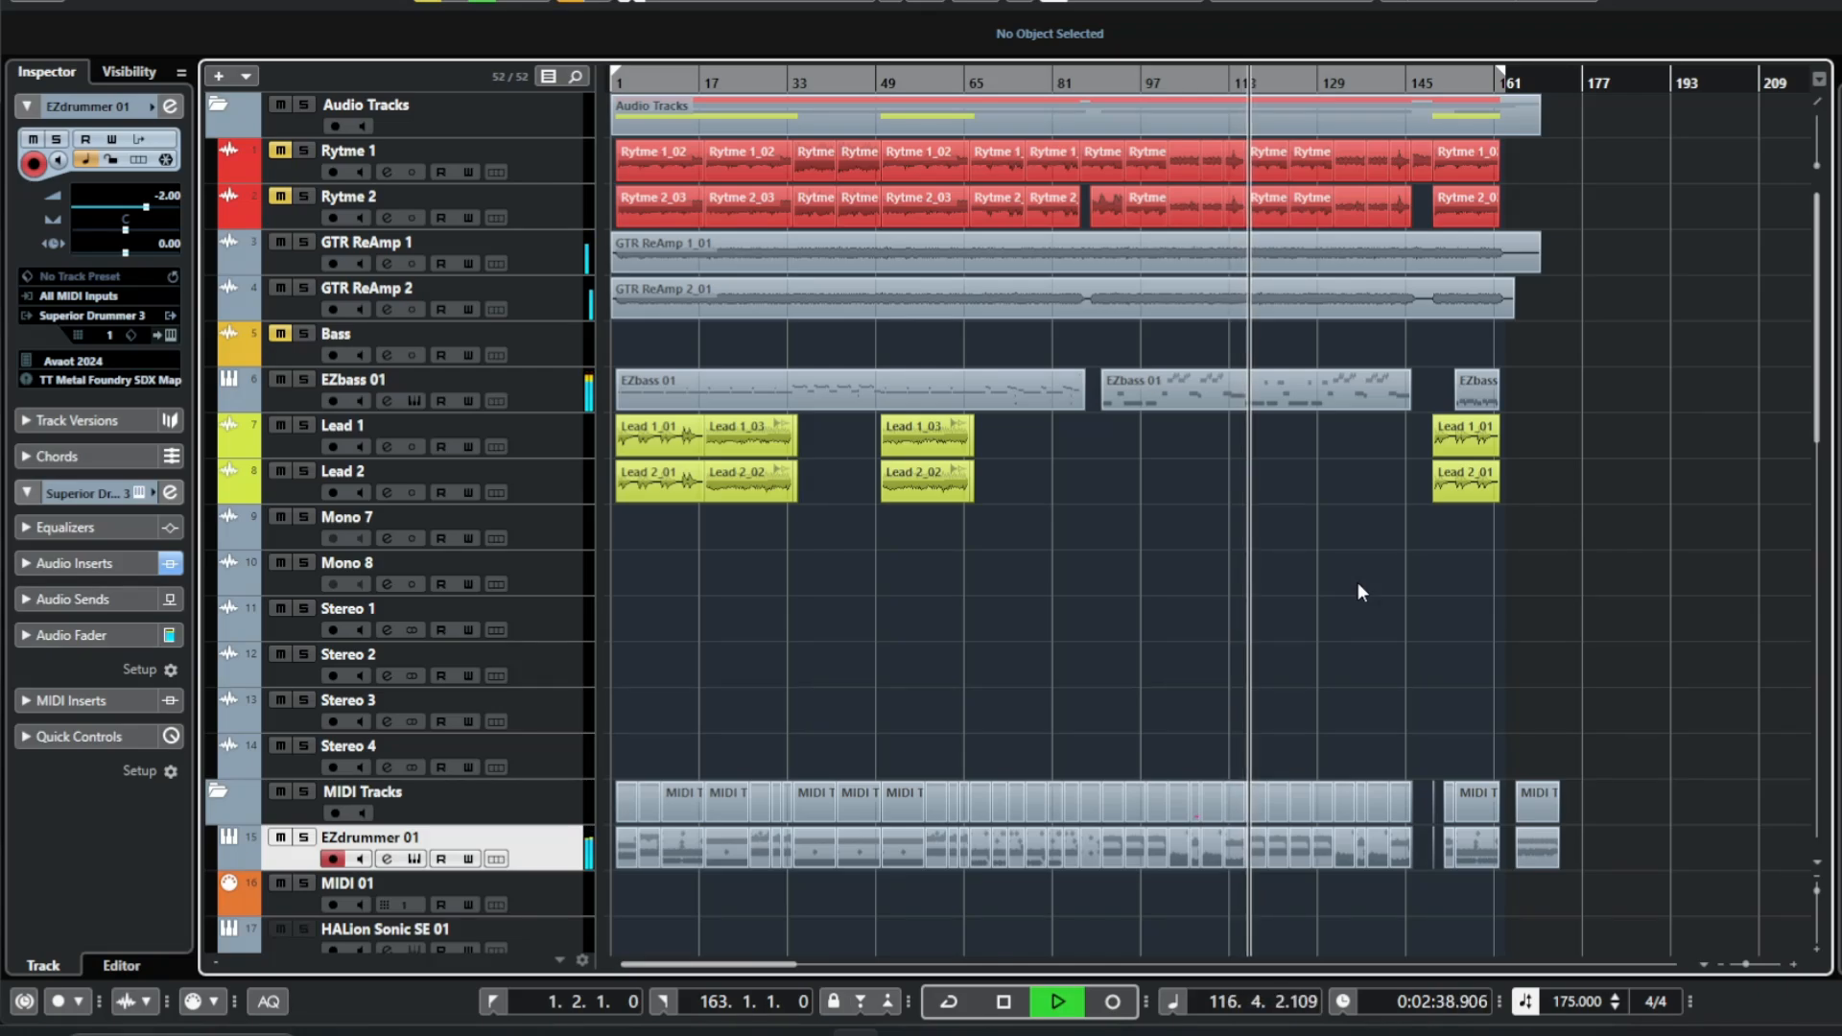
pyautogui.press('space')
pyautogui.press('.')
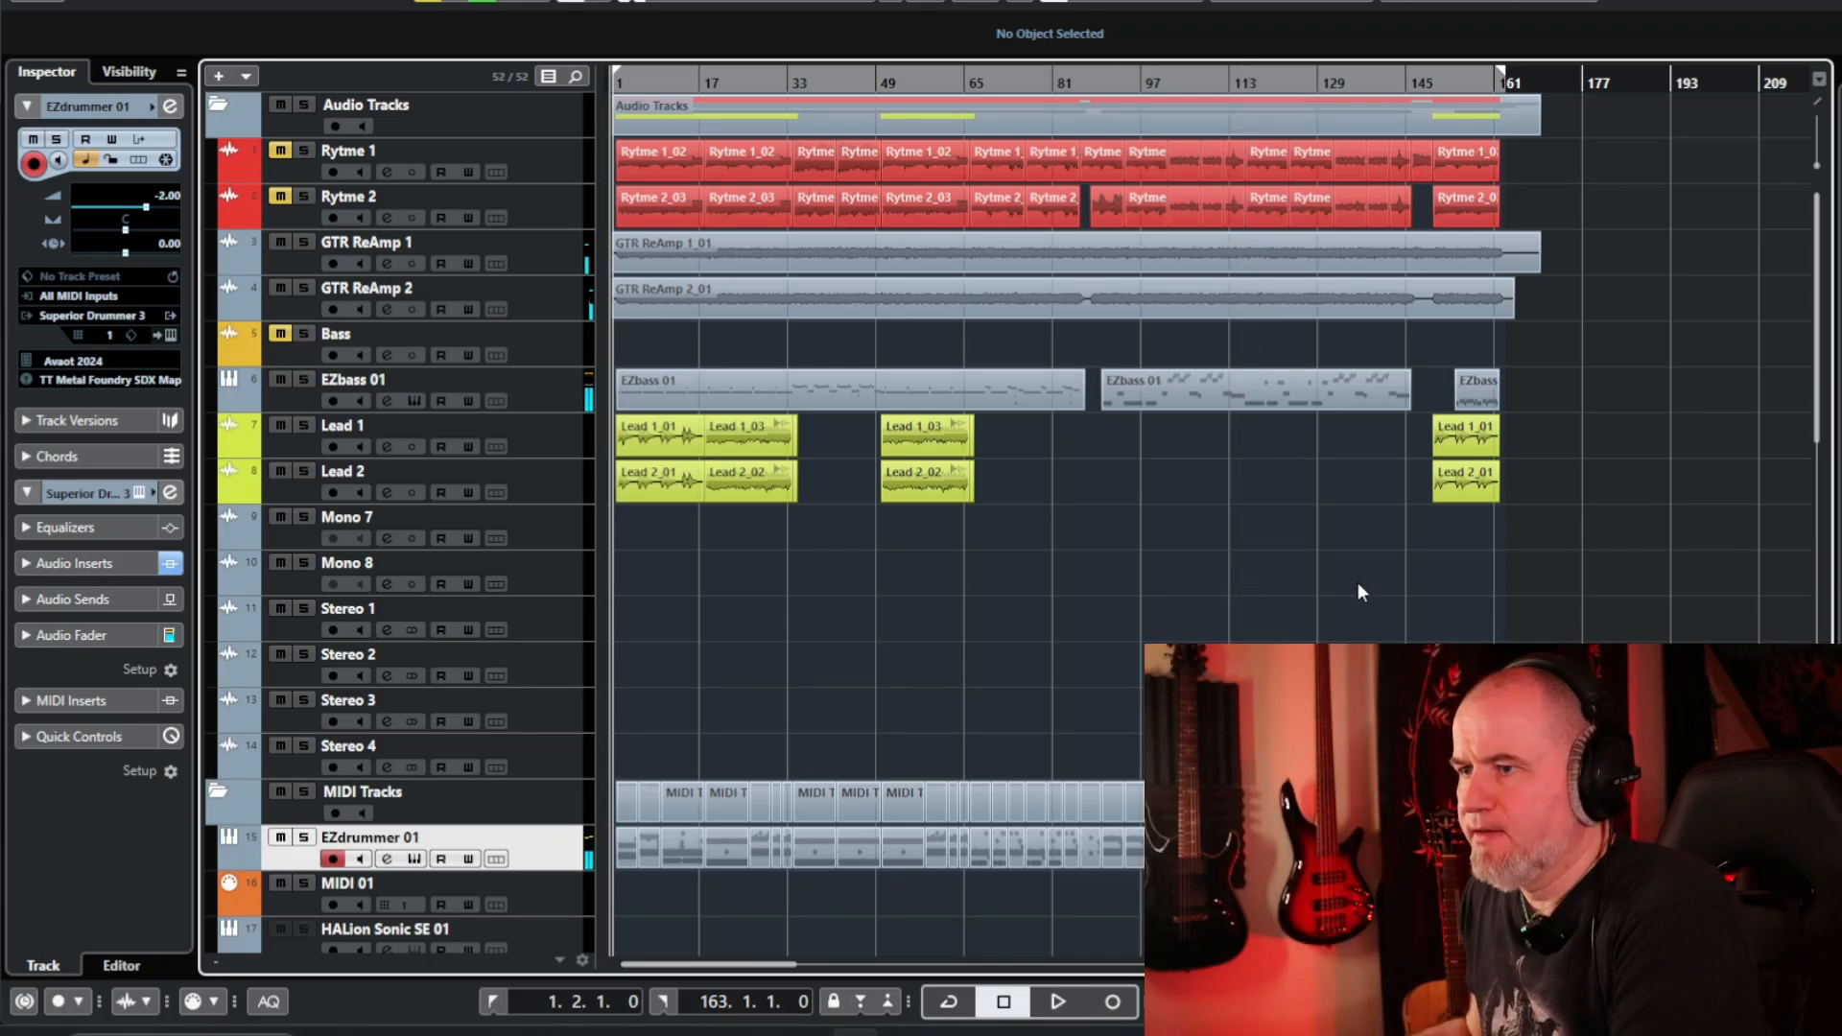